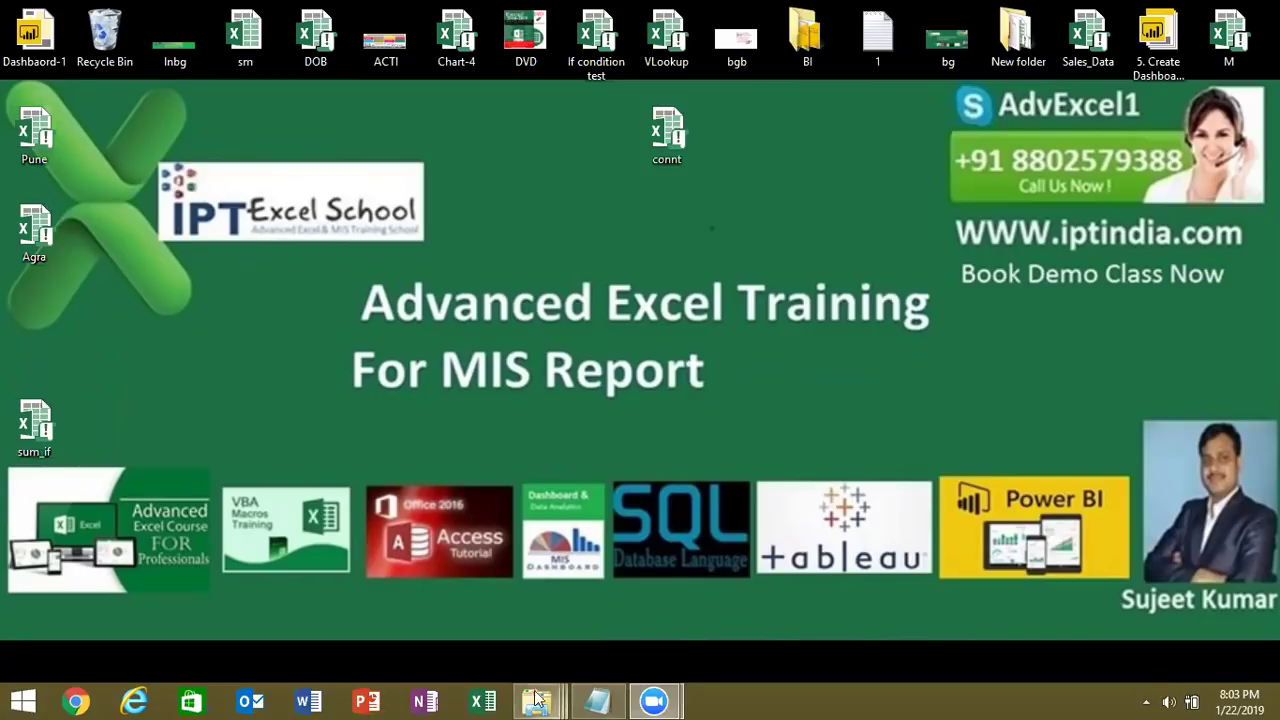
Step: Launch Excel from the Windows taskbar to reach its start screen
click(487, 705)
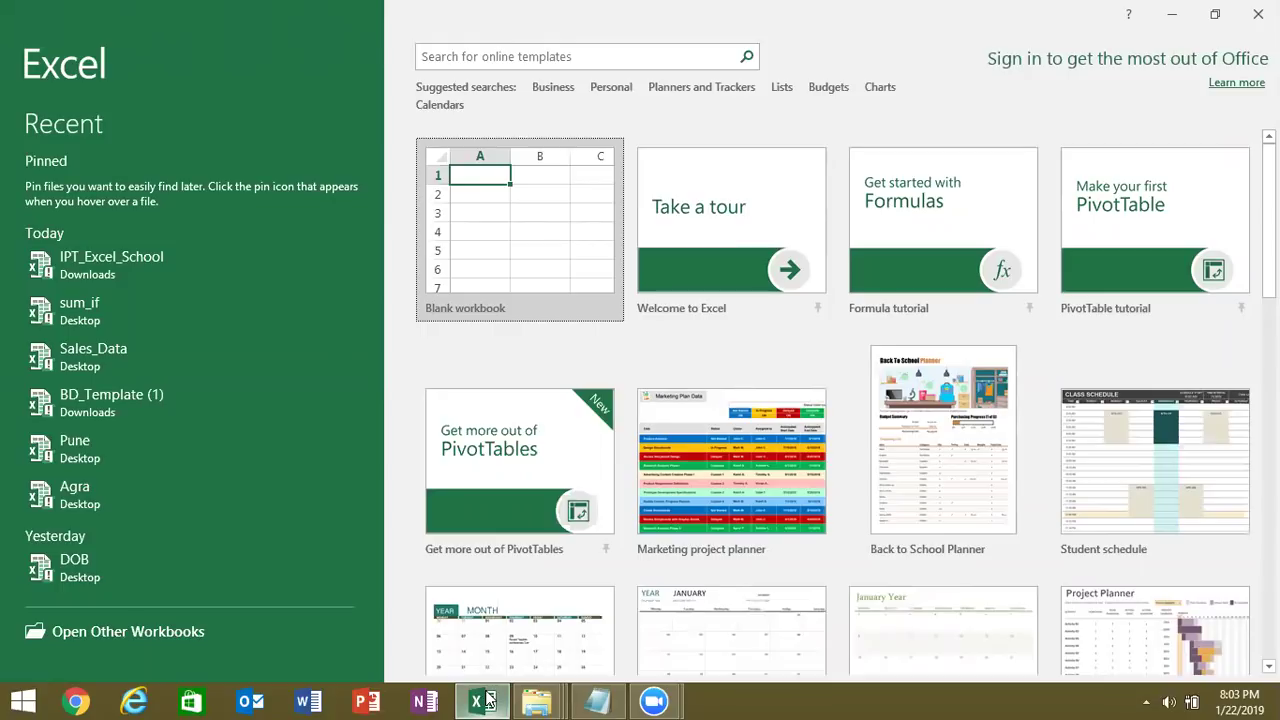
Step: Create blank workbook Book1, cancel out of Save As > Browse, and return to the sheet
click(465, 230)
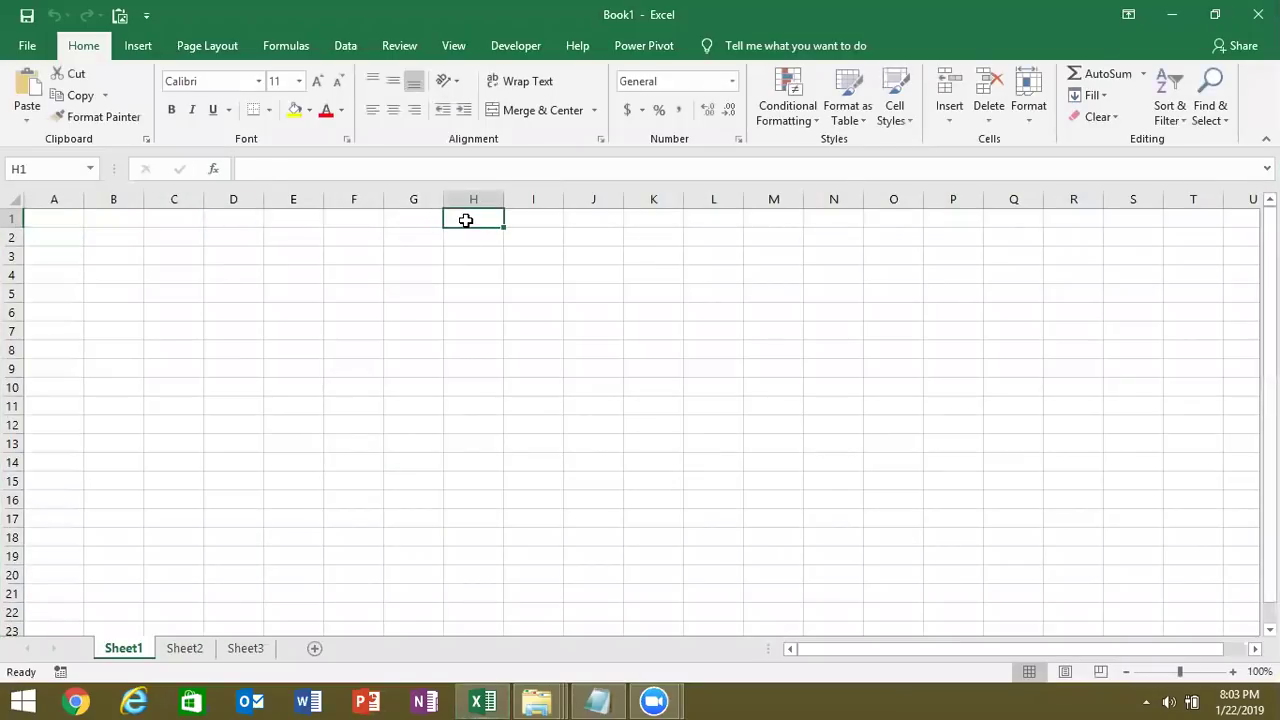
click(30, 45)
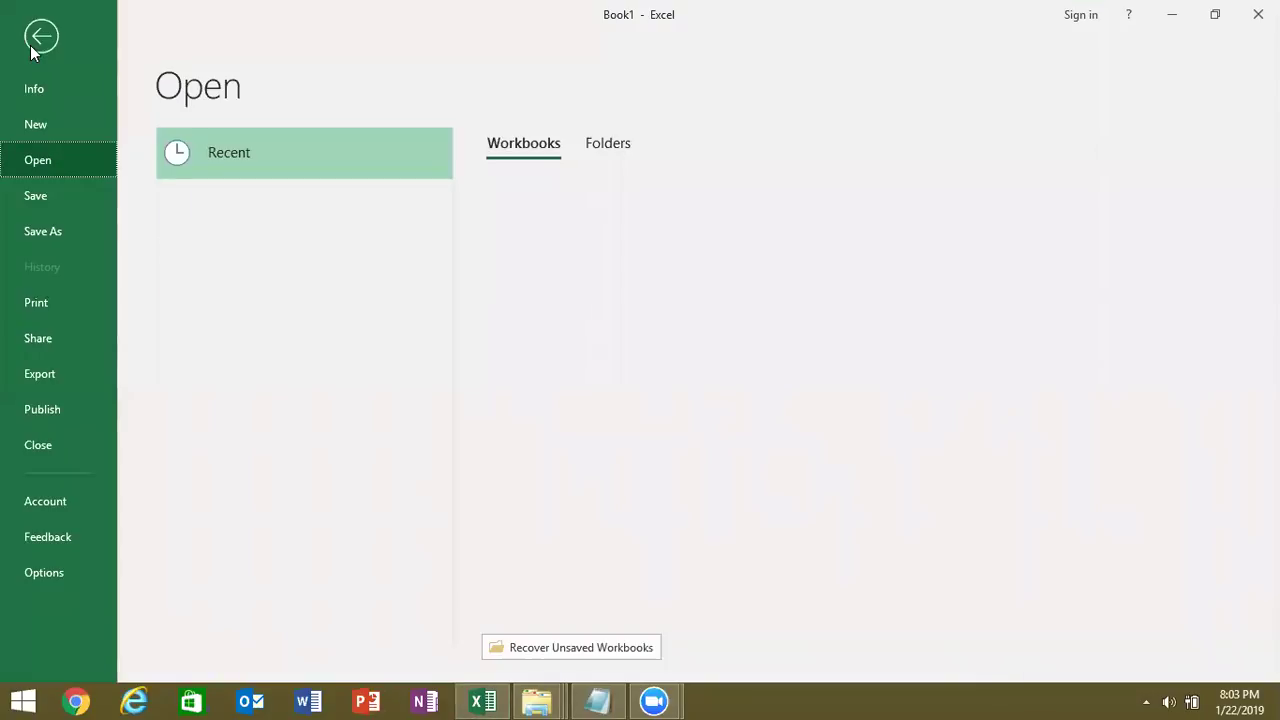
click(51, 236)
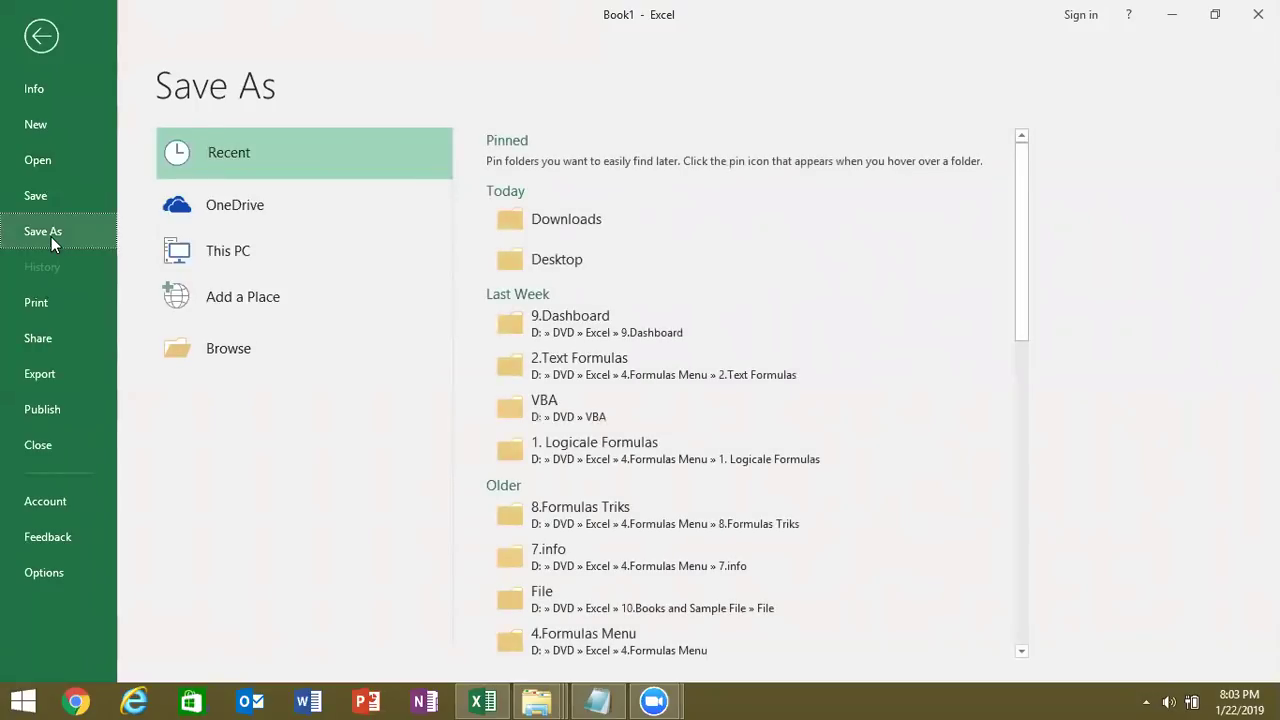
click(226, 345)
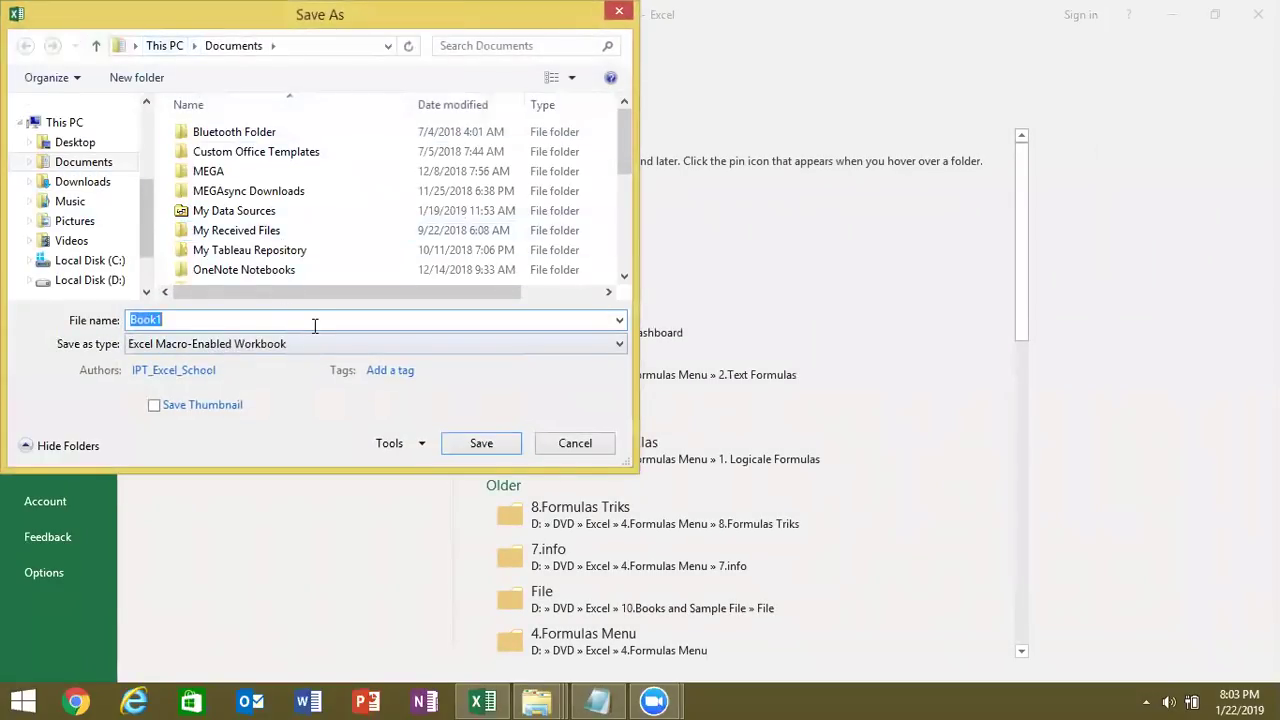
click(572, 452)
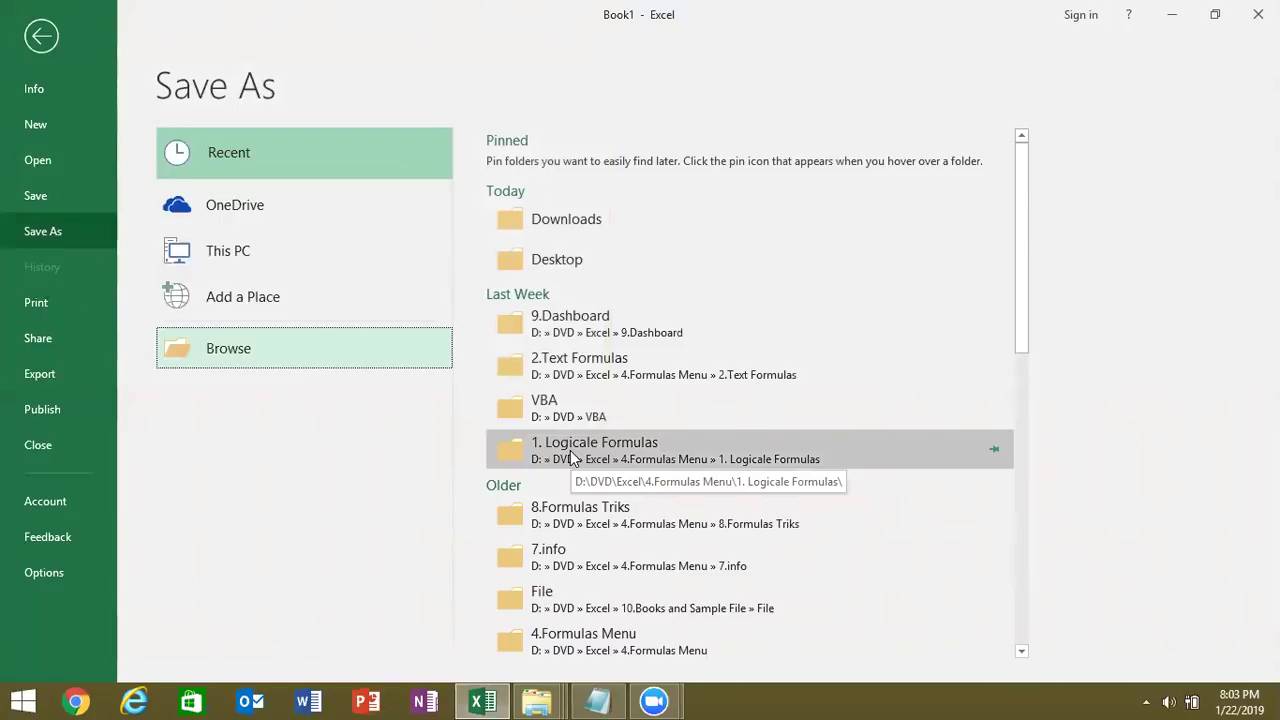
key(Escape)
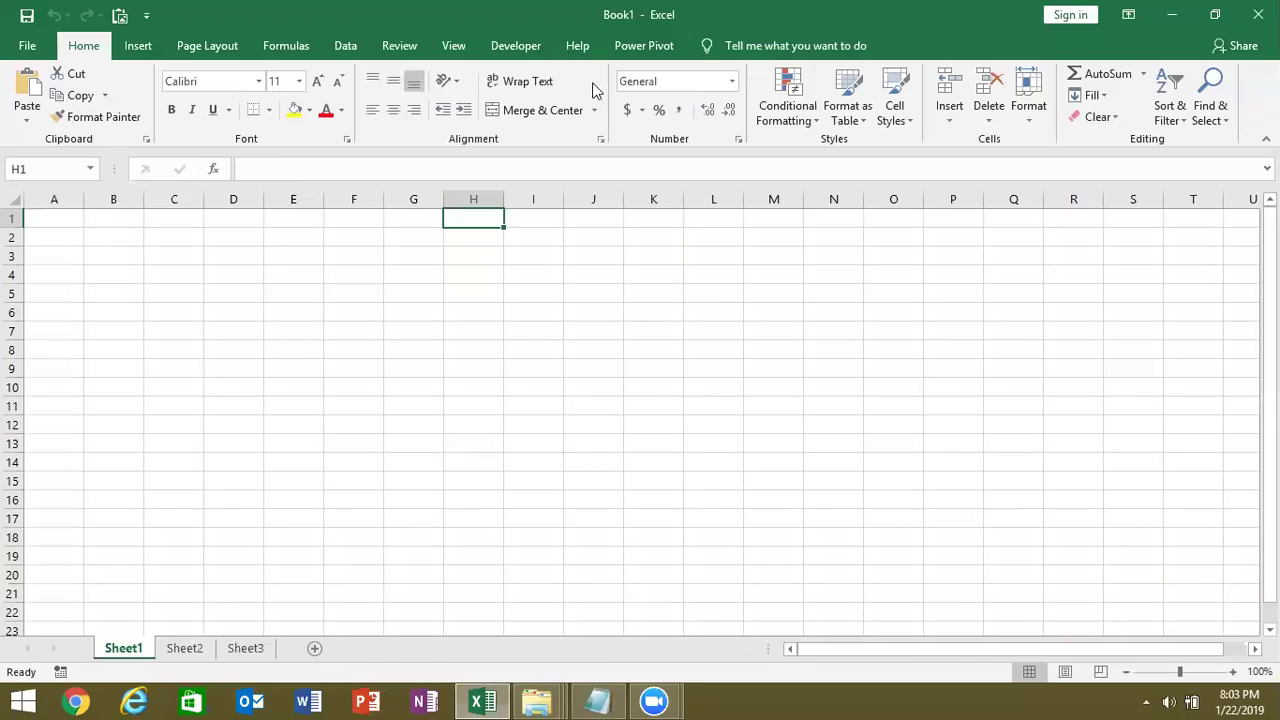
Step: Open the Visual Basic editor from the Developer tab and insert a new Module1
click(512, 46)
click(24, 96)
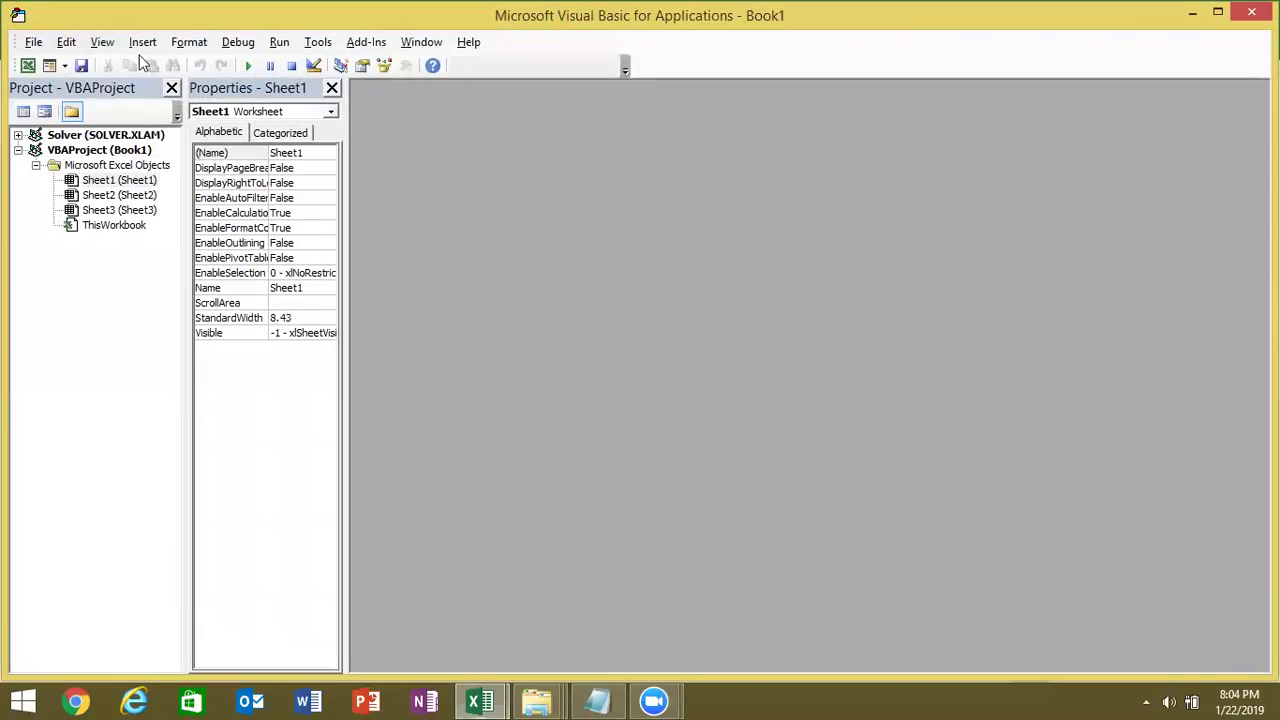
click(141, 42)
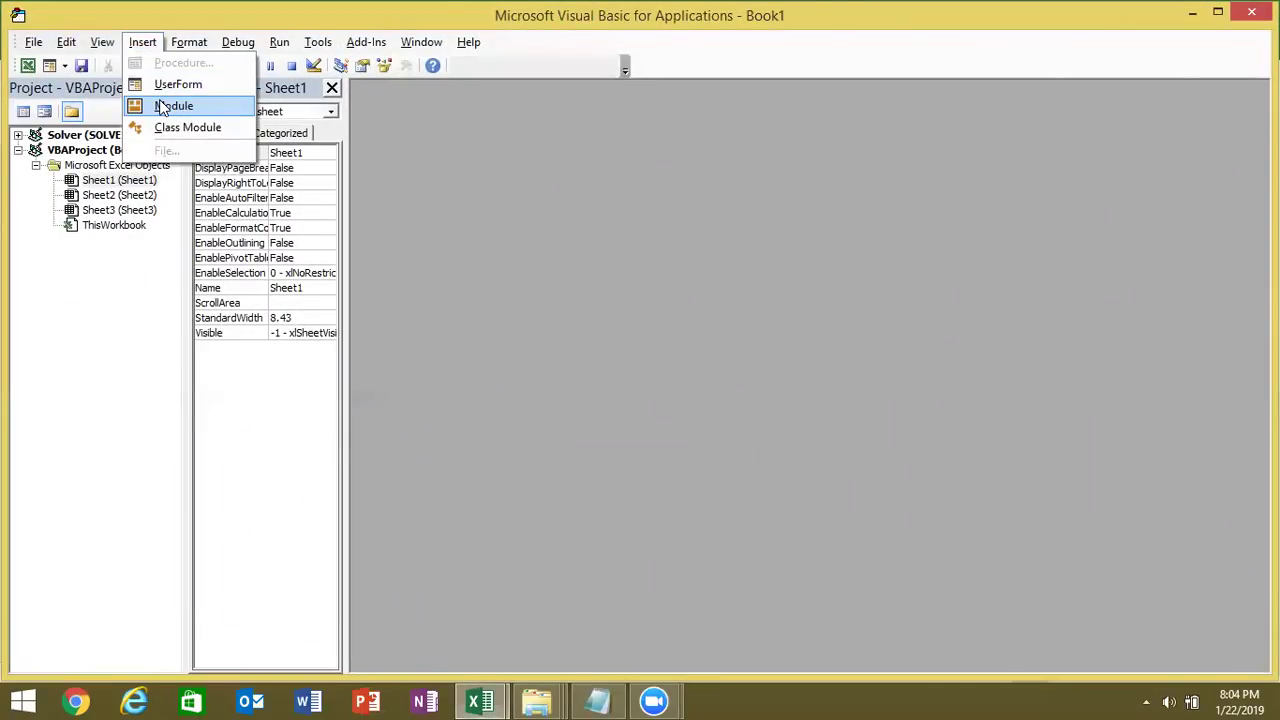
click(162, 106)
Step: Write Sub rr containing ActiveWorkbook.SaveAs "D:\2019\123.xlsm"
text(sub rr())
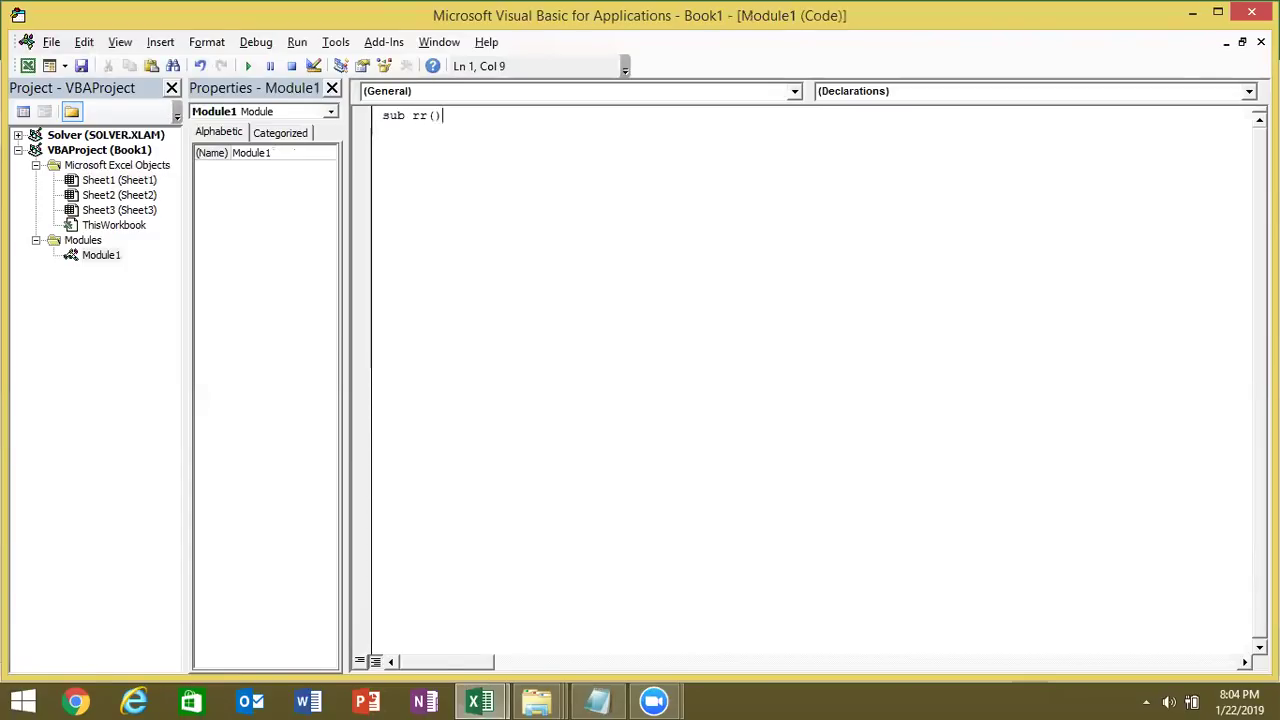
key(Return)
key(Return)
key(Return)
key(Return)
key(Up)
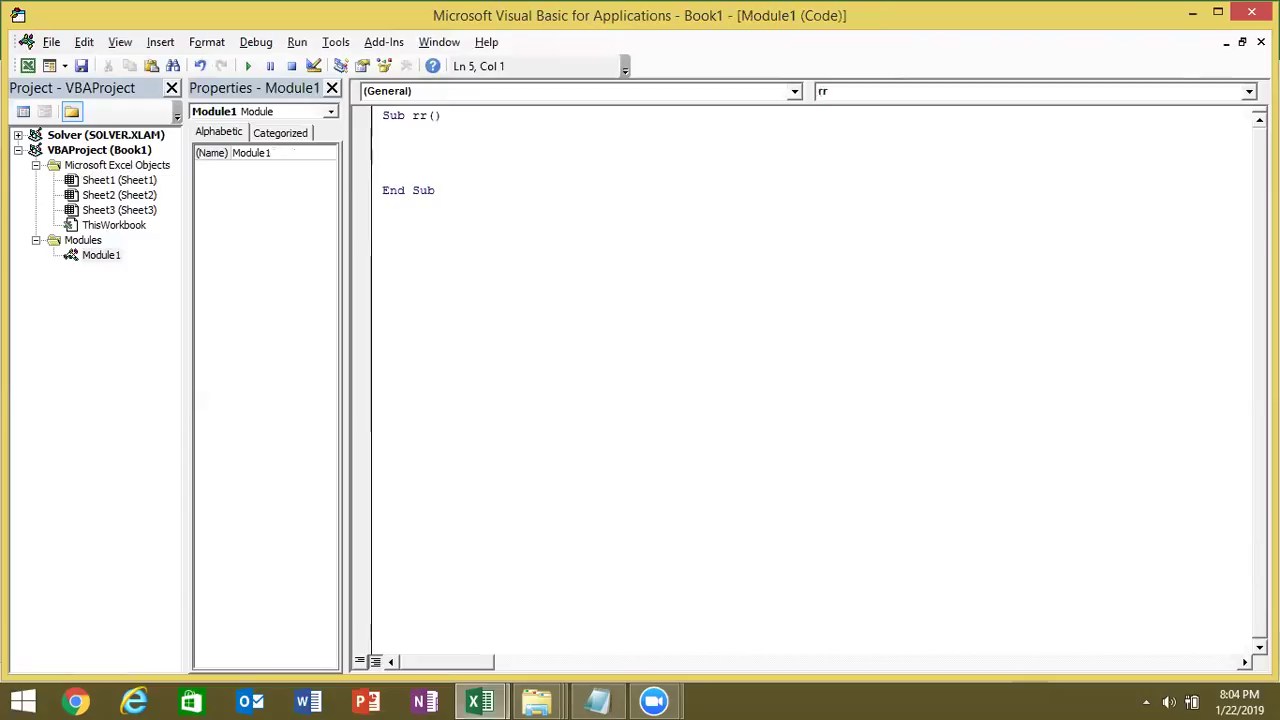
text(activeworkbook.sa)
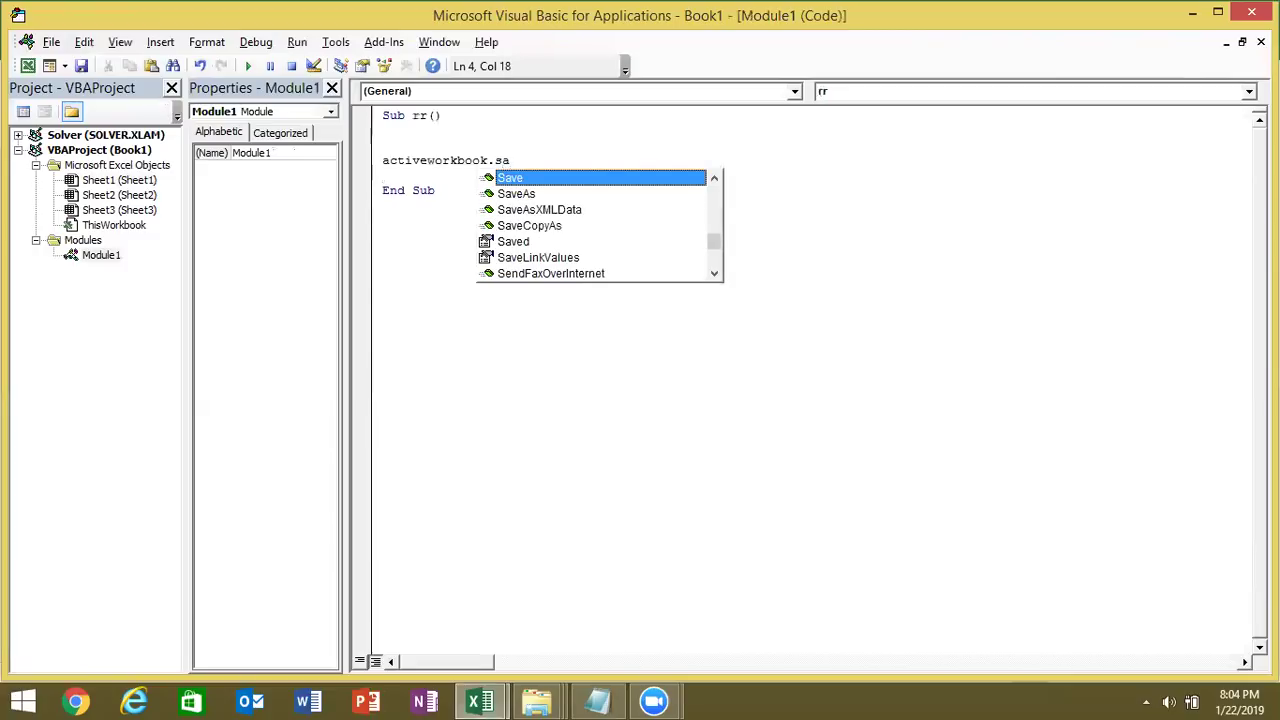
key(Down)
key(Tab)
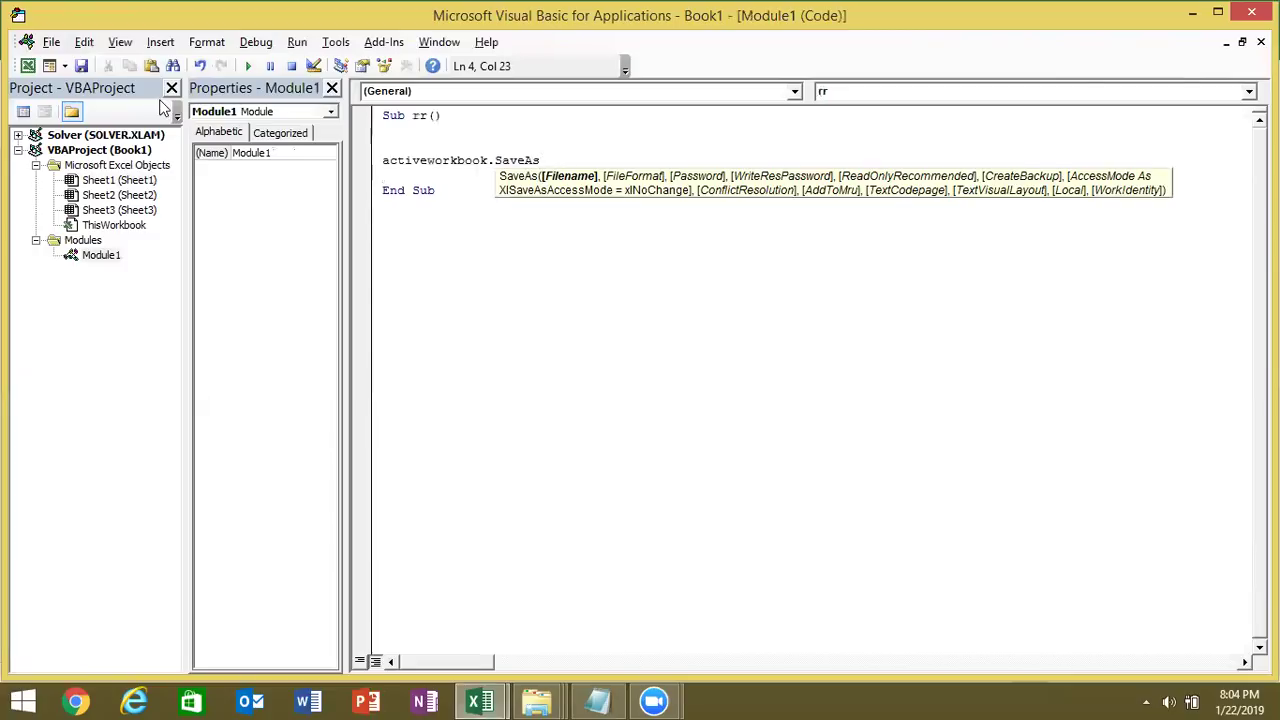
text("D:\)
text(2019\123.xlsm")
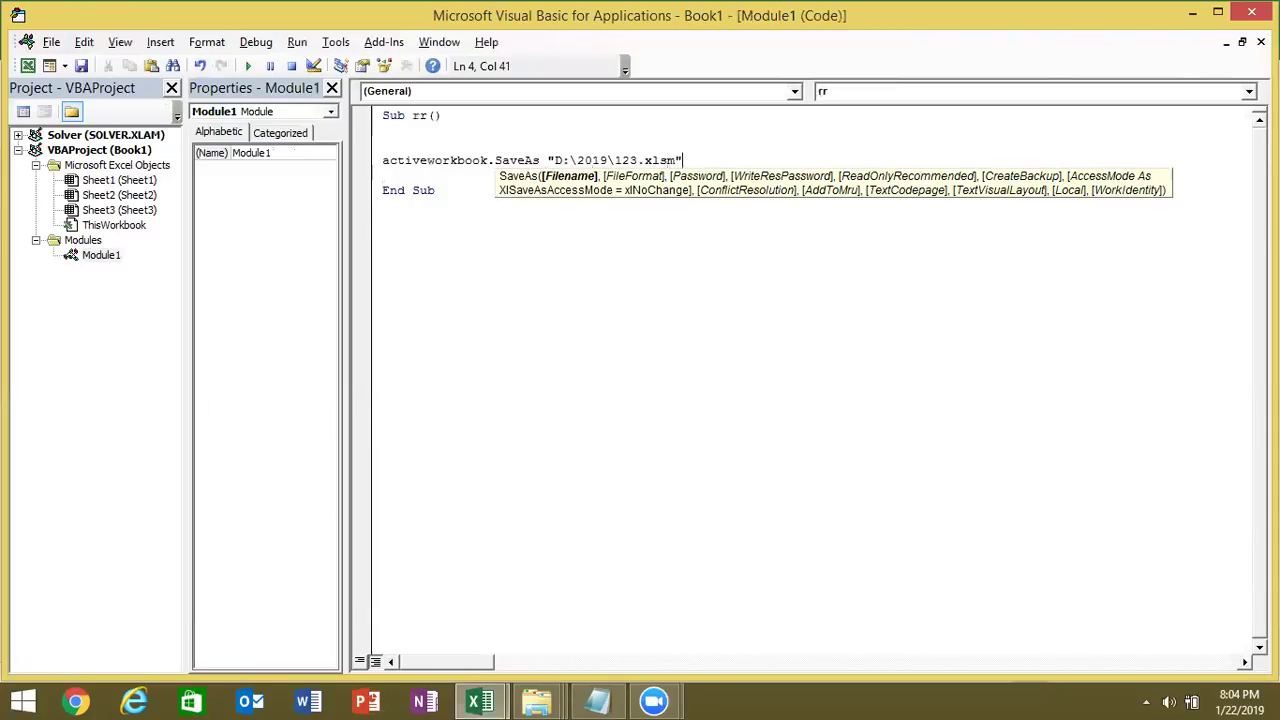
key(Return)
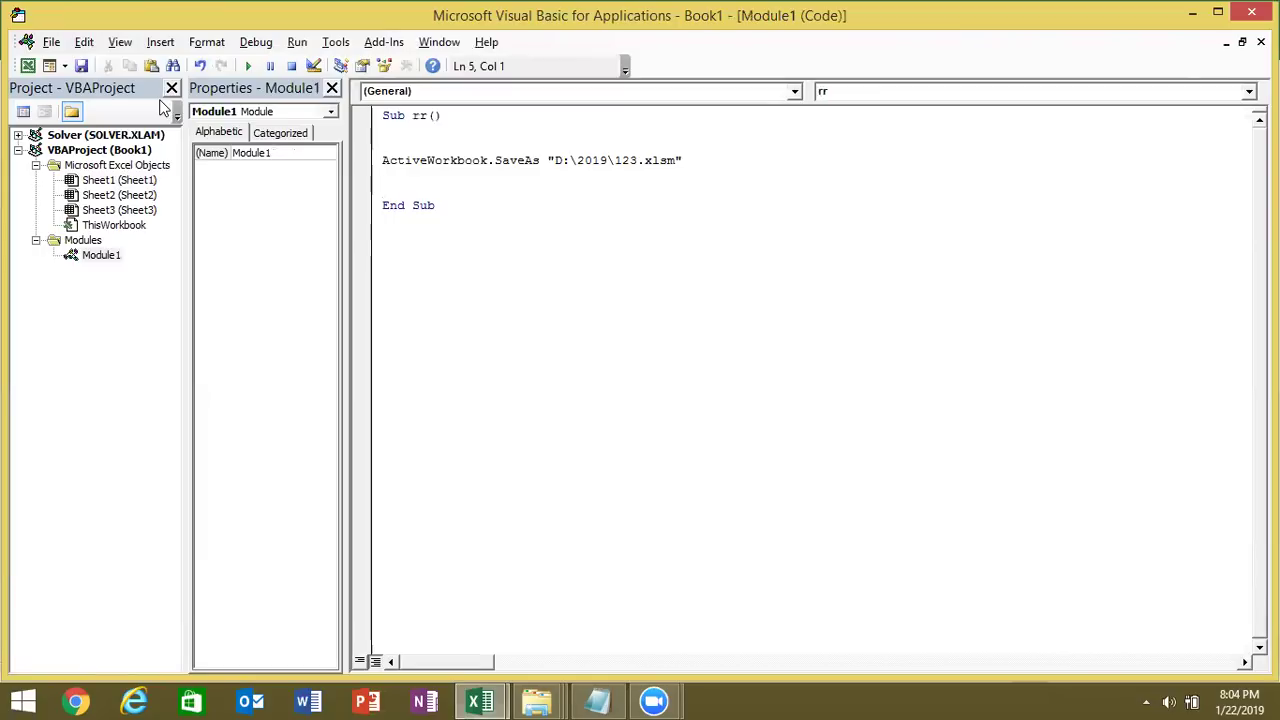
click(561, 160)
double_click(530, 160)
double_click(549, 160)
click(549, 160)
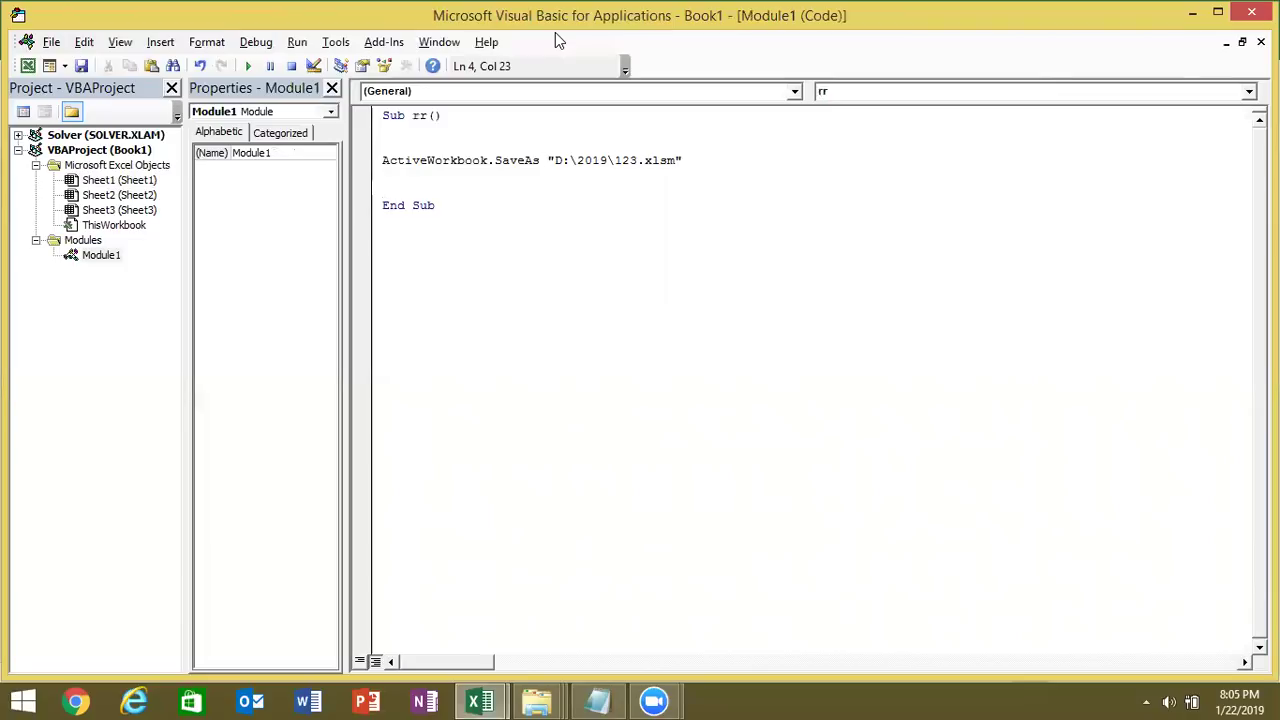
Step: Comment out the SaveAs line with an apostrophe and add blank lines above it
click(383, 160)
text(')
key(Left)
key(Return)
key(Return)
key(Up)
key(Up)
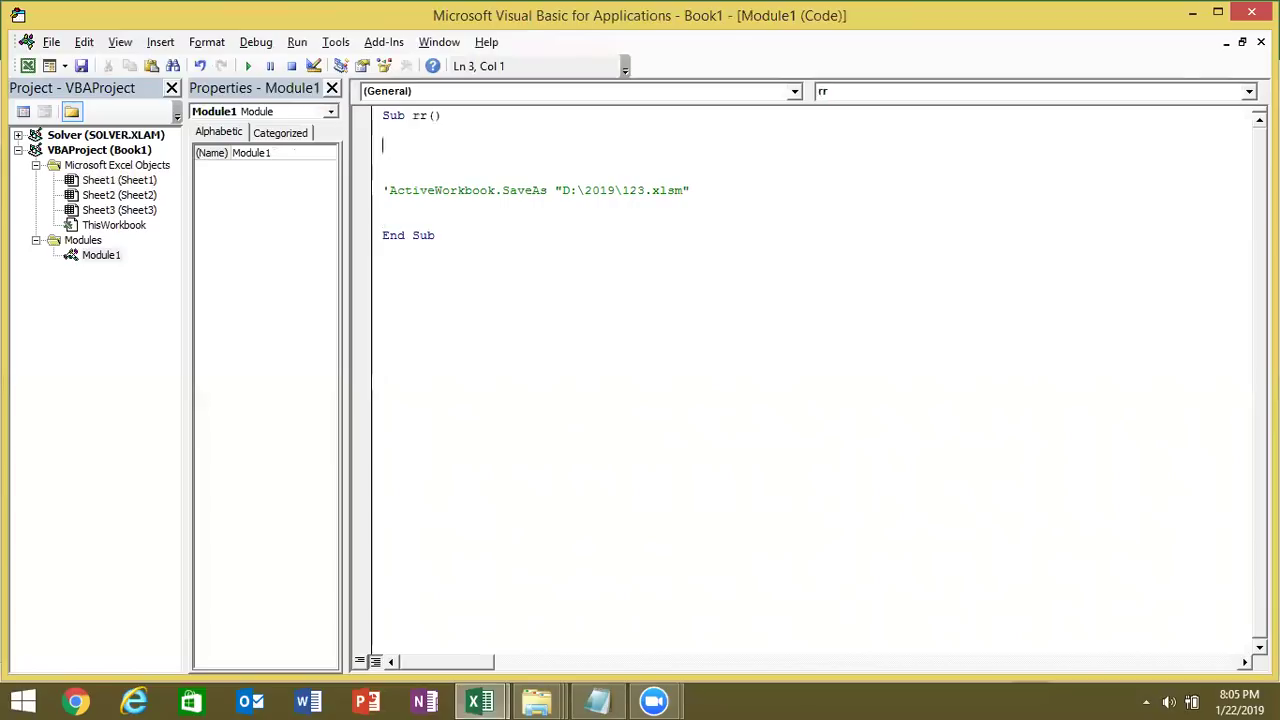
Step: Start a new line with application.GetSaveAsFilename( using IntelliSense
text(application)
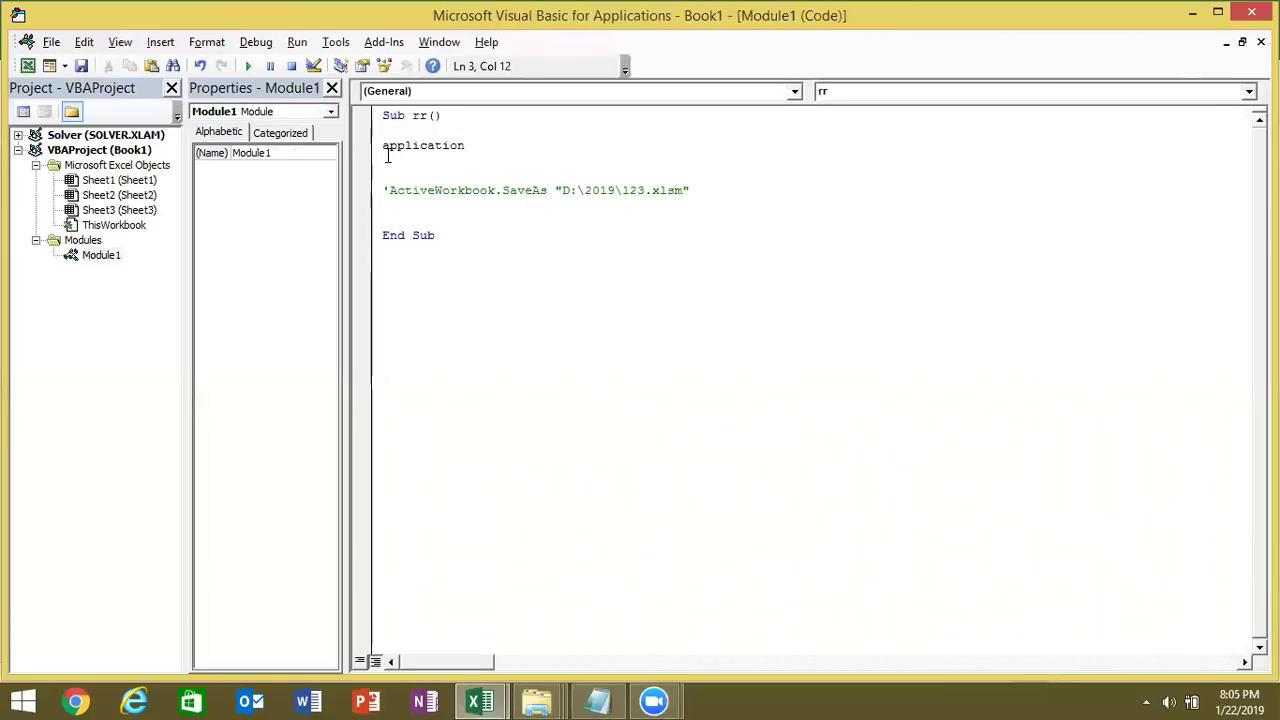
text(.get)
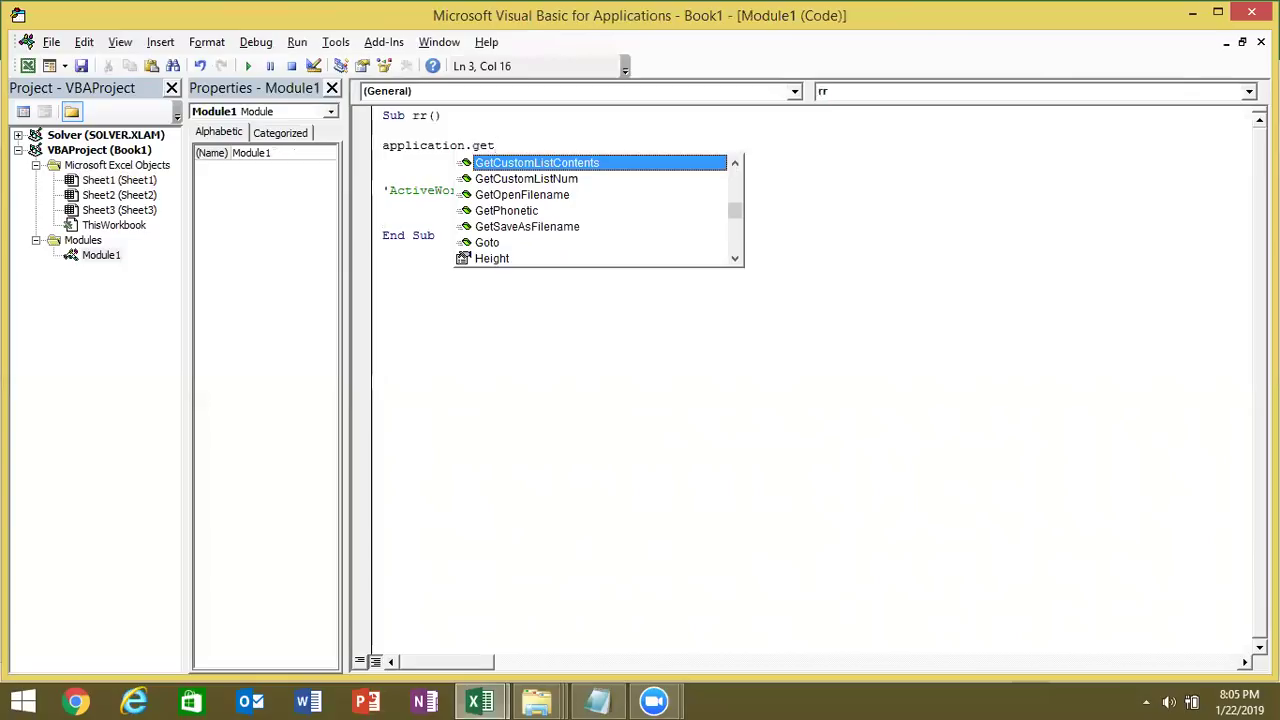
text(s)
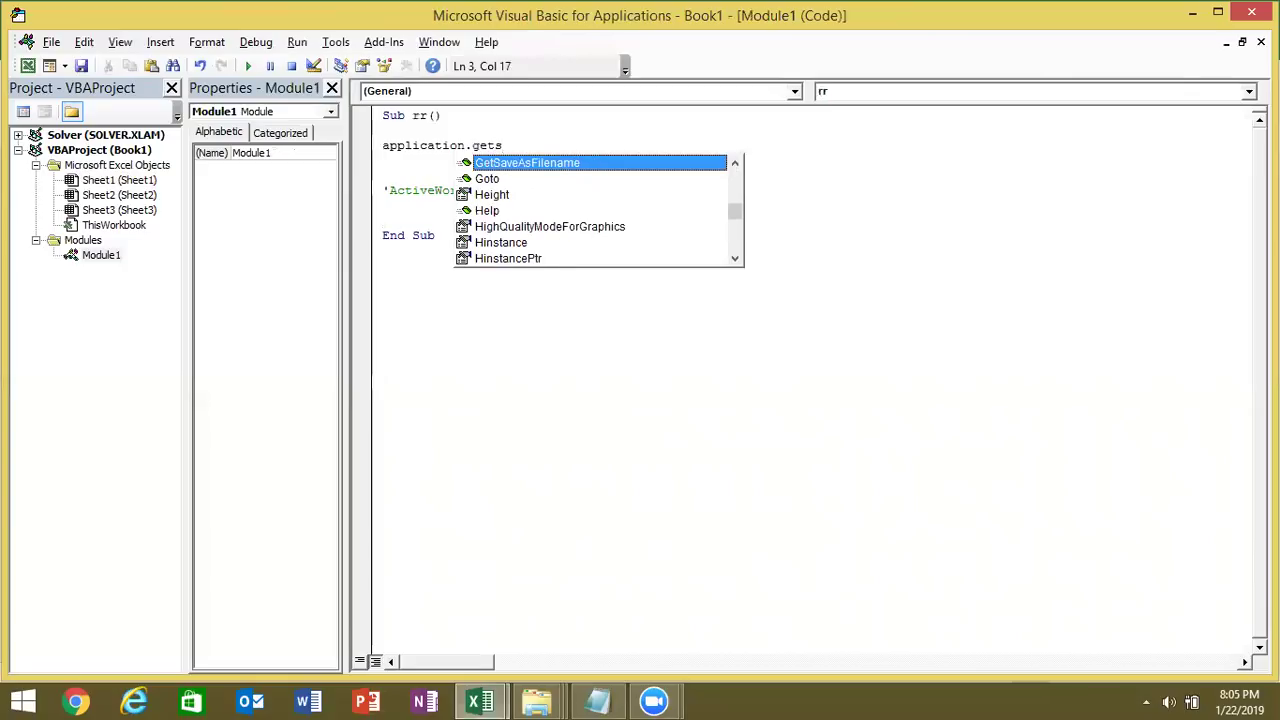
key(Tab)
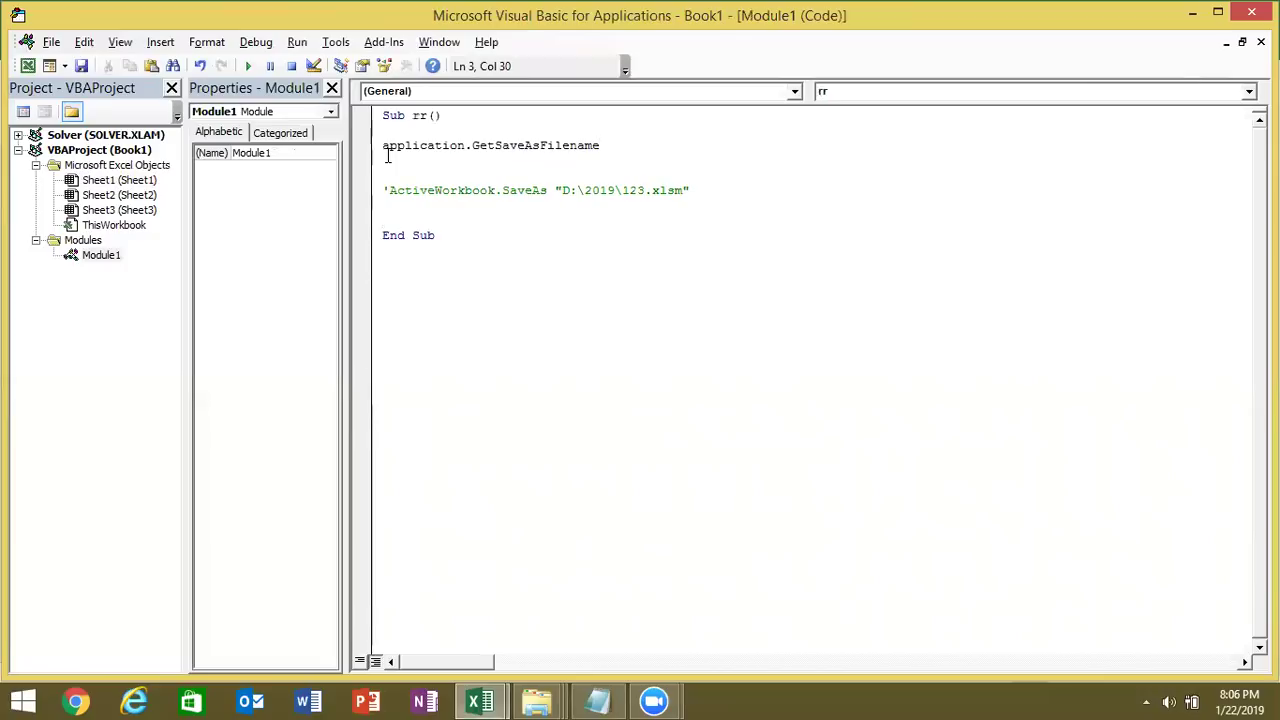
text(()
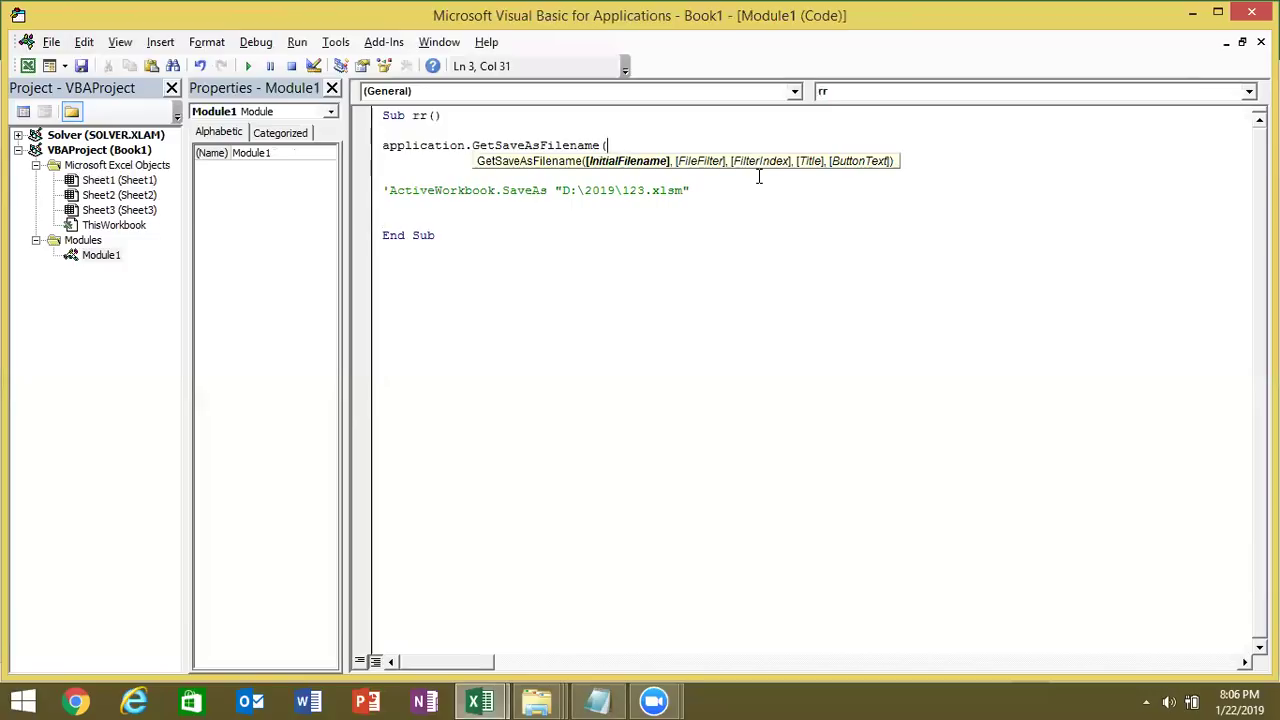
Step: Give GetSaveAsFilename the initial name "Data" and the filter "Excel File (*.xlsx)"
text(")
text(Data",)
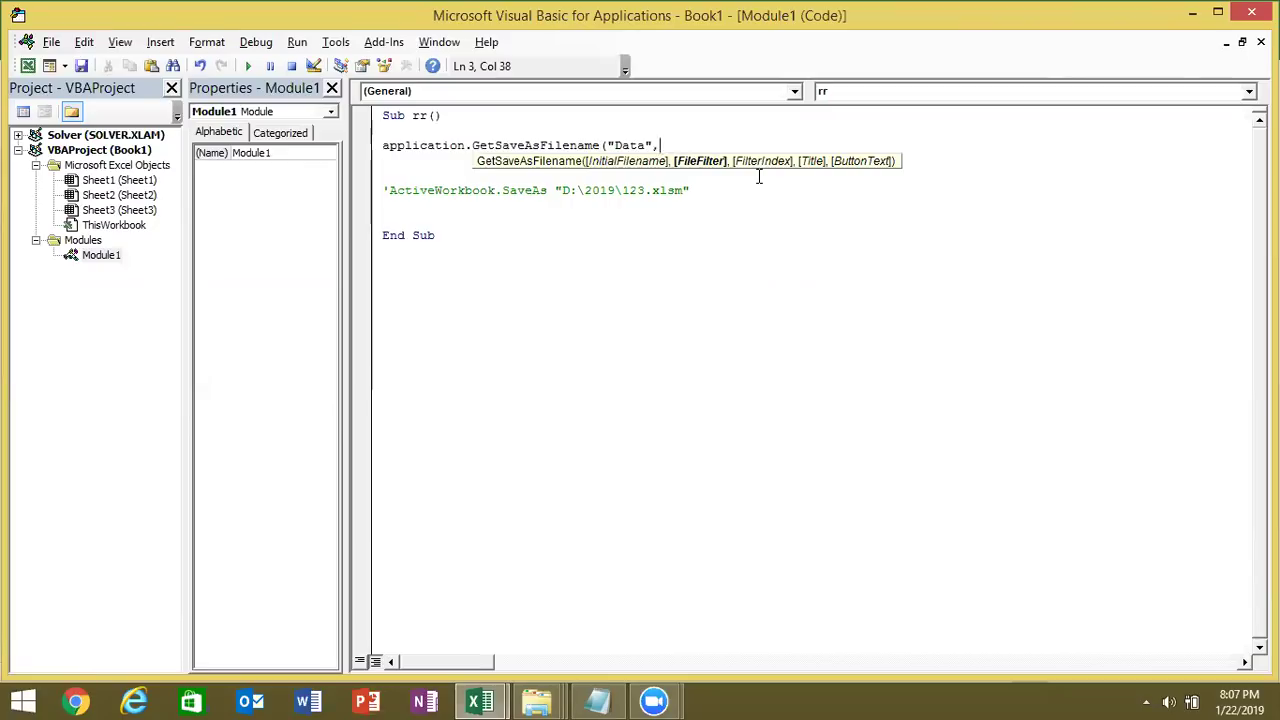
text(")
key(BackSpace)
text("Excel)
text( File)
text( (*.xlsx)
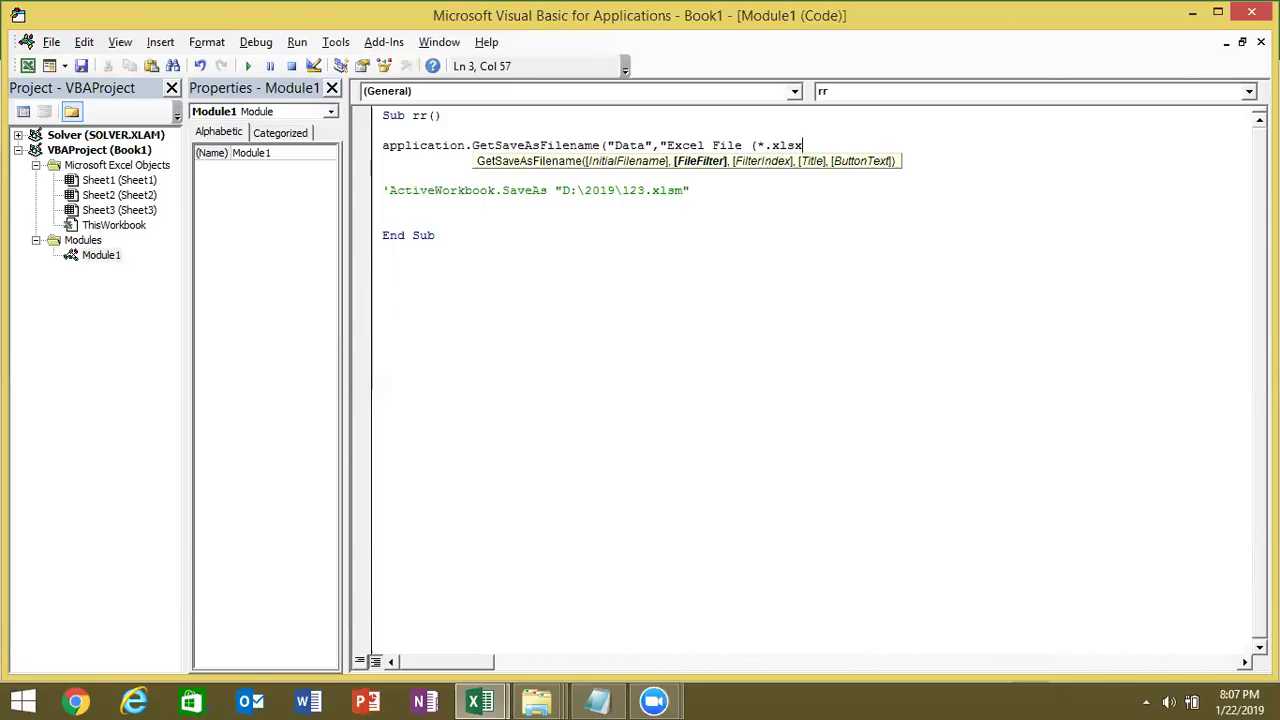
text())
text(,)
text(")
text(*)
text(xls)
text(x)
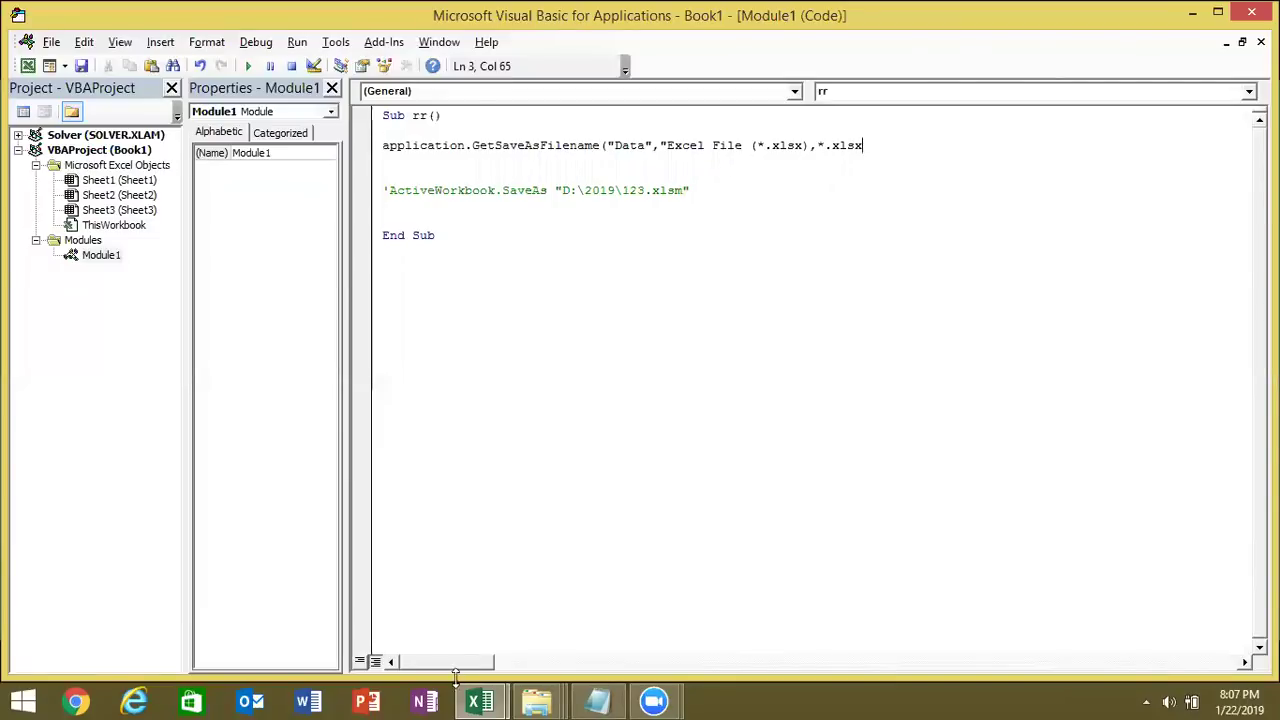
Step: Check Excel's Save As dialog with the Macro-Enabled Workbook type, cancel it, and return to VBA
mouse_move(480, 700)
click(388, 598)
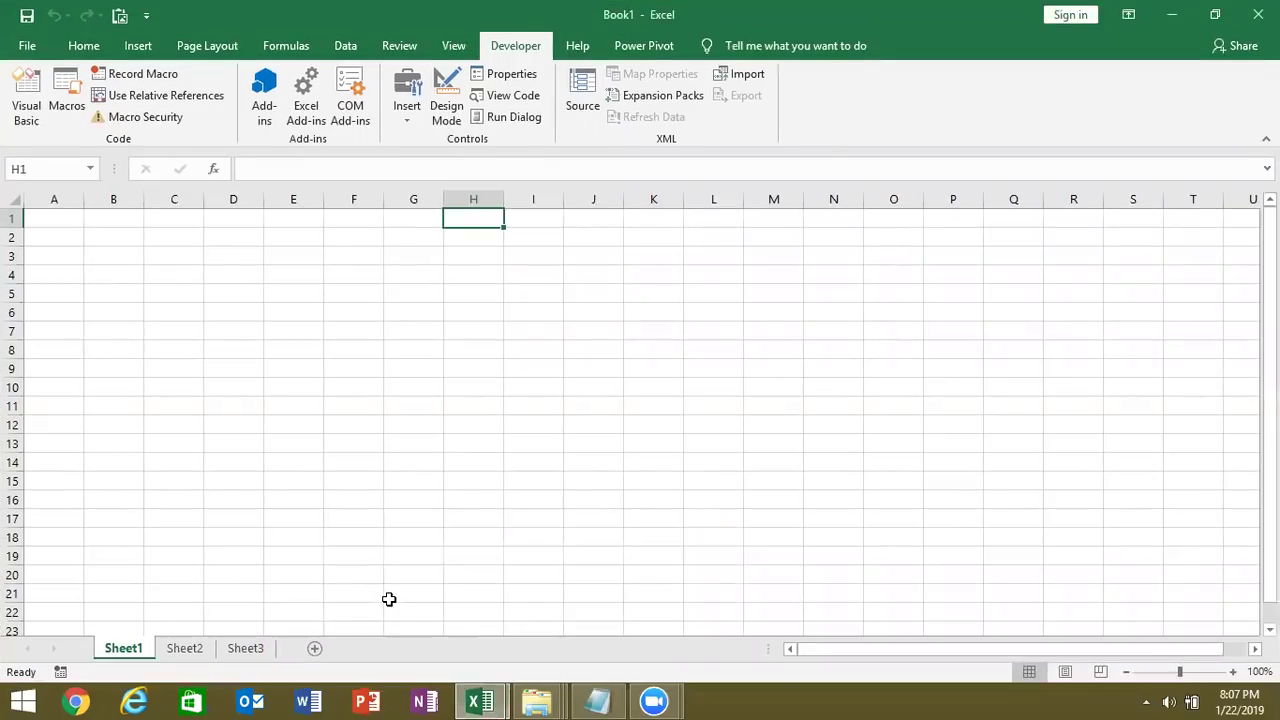
key(ctrl+s)
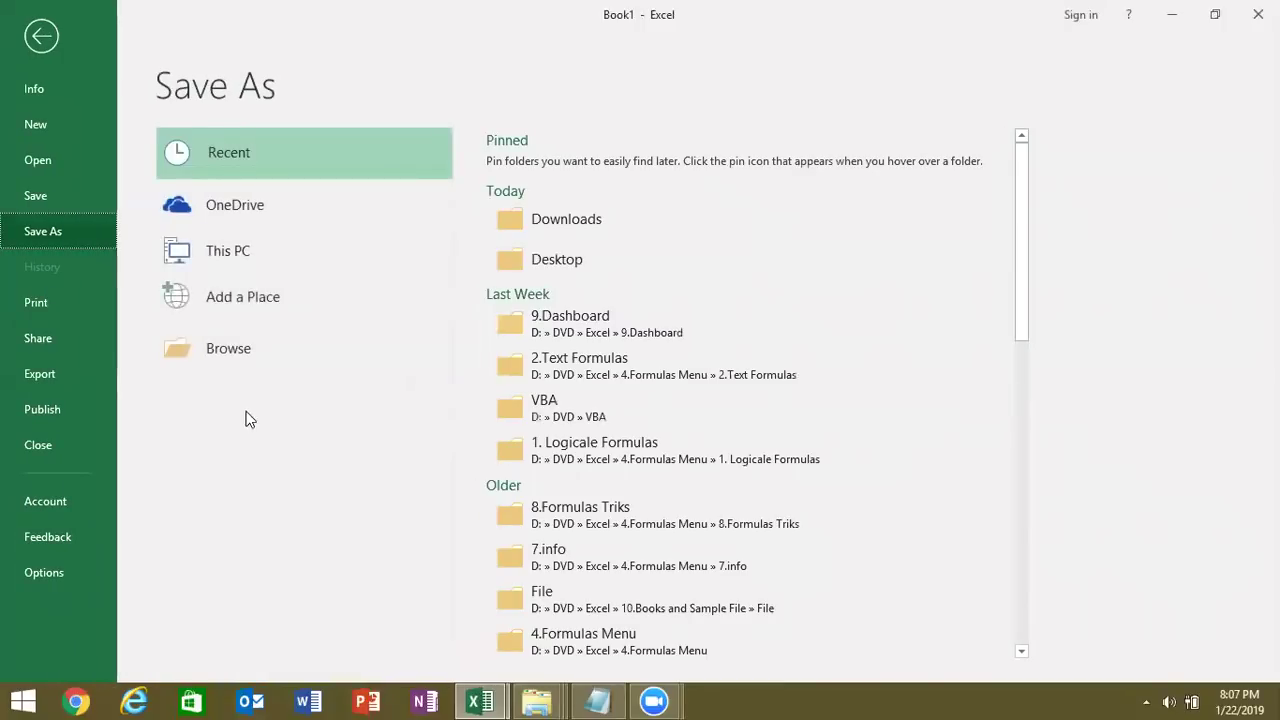
click(242, 349)
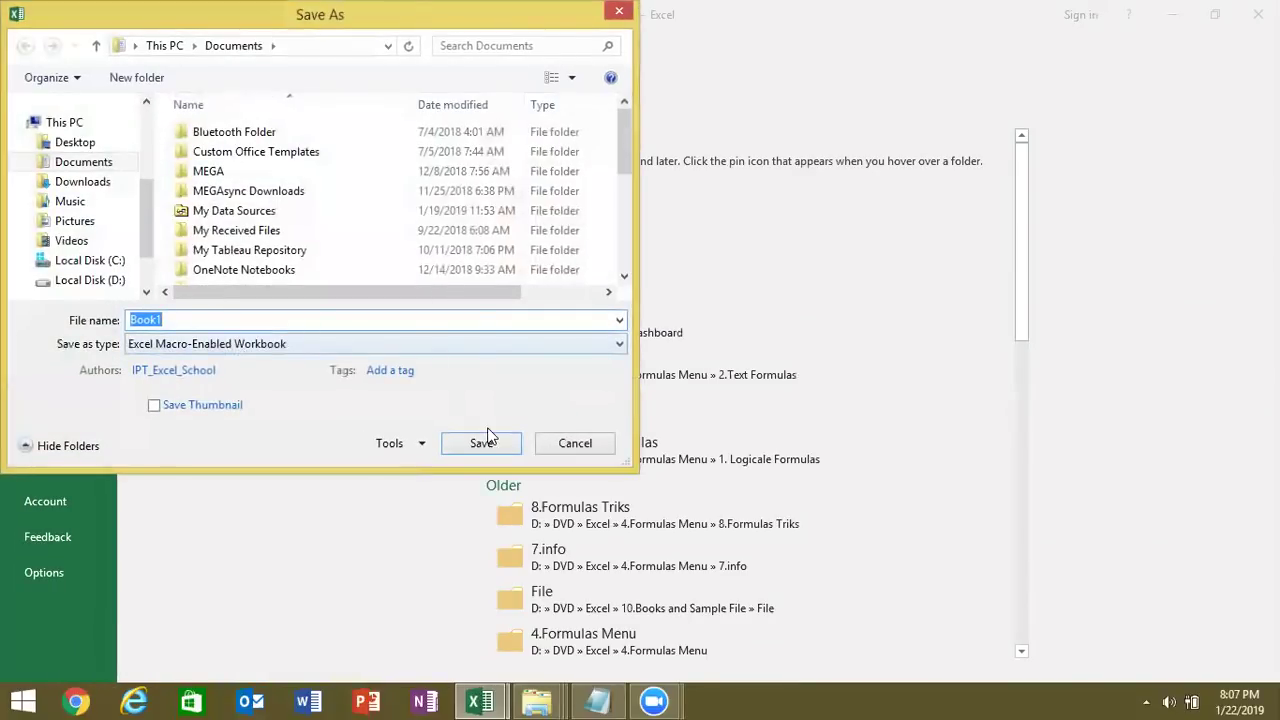
click(320, 350)
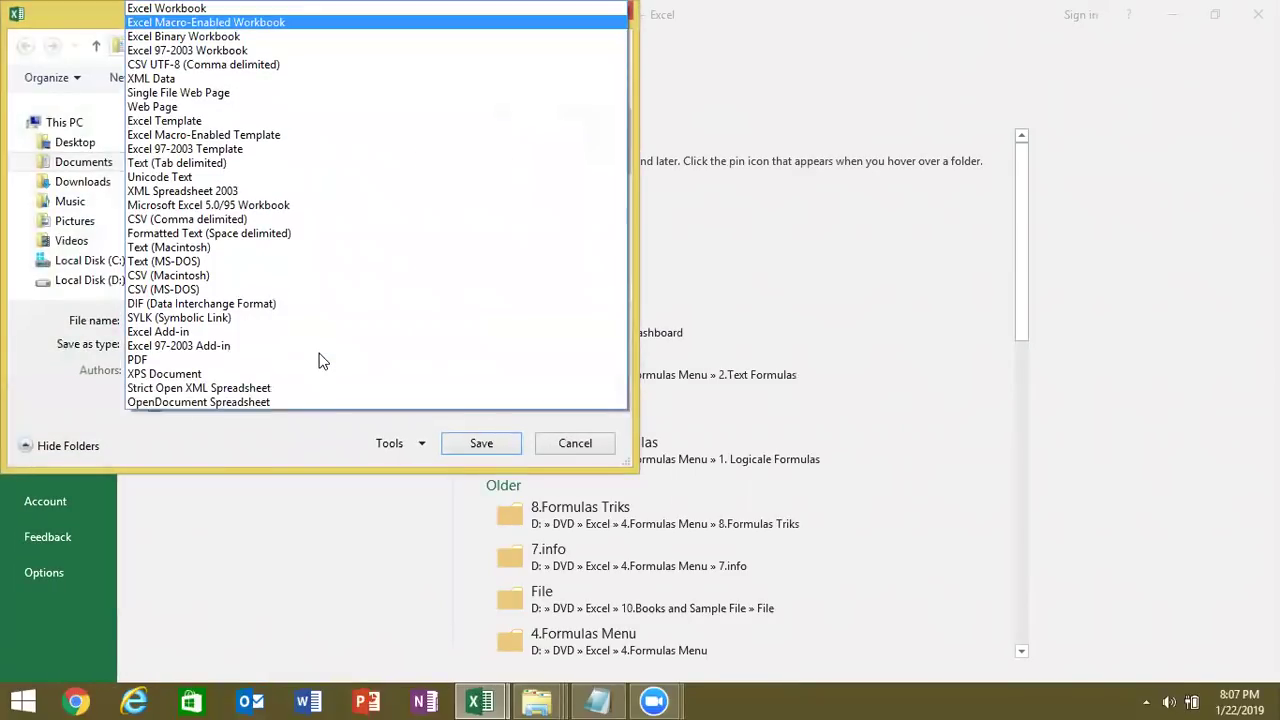
key(Return)
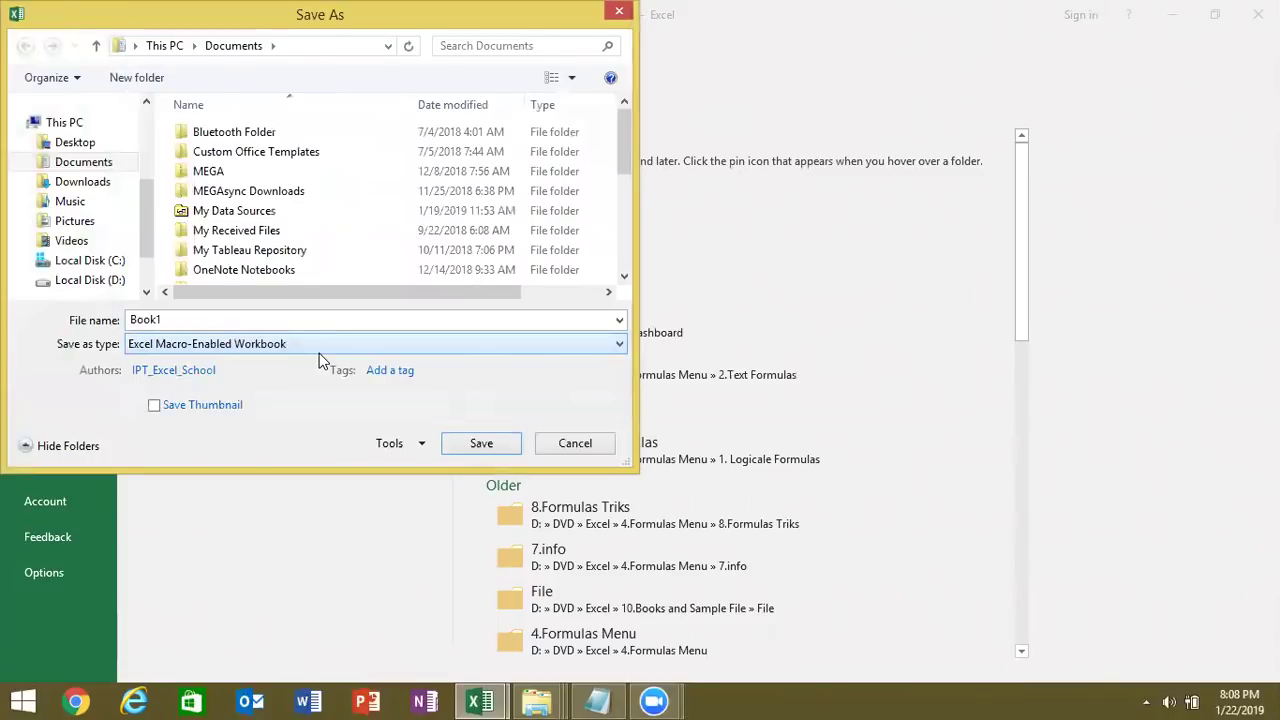
key(Escape)
key(Escape)
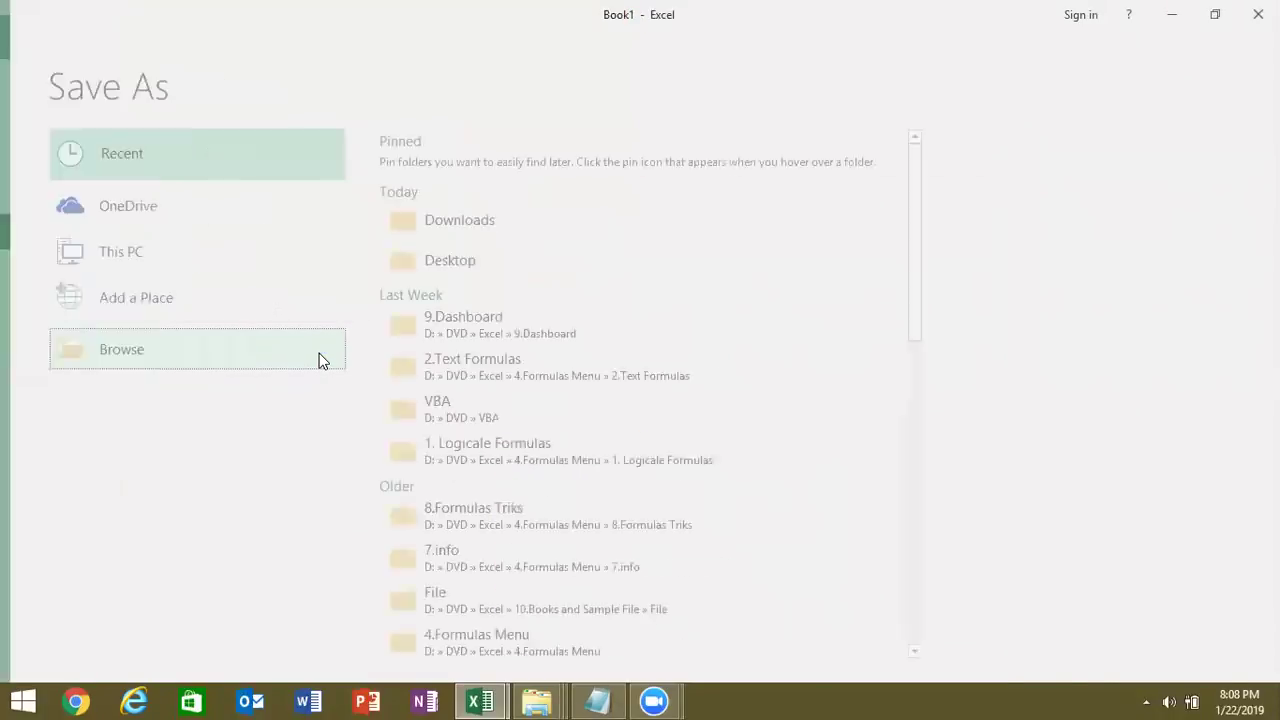
key(alt+F11)
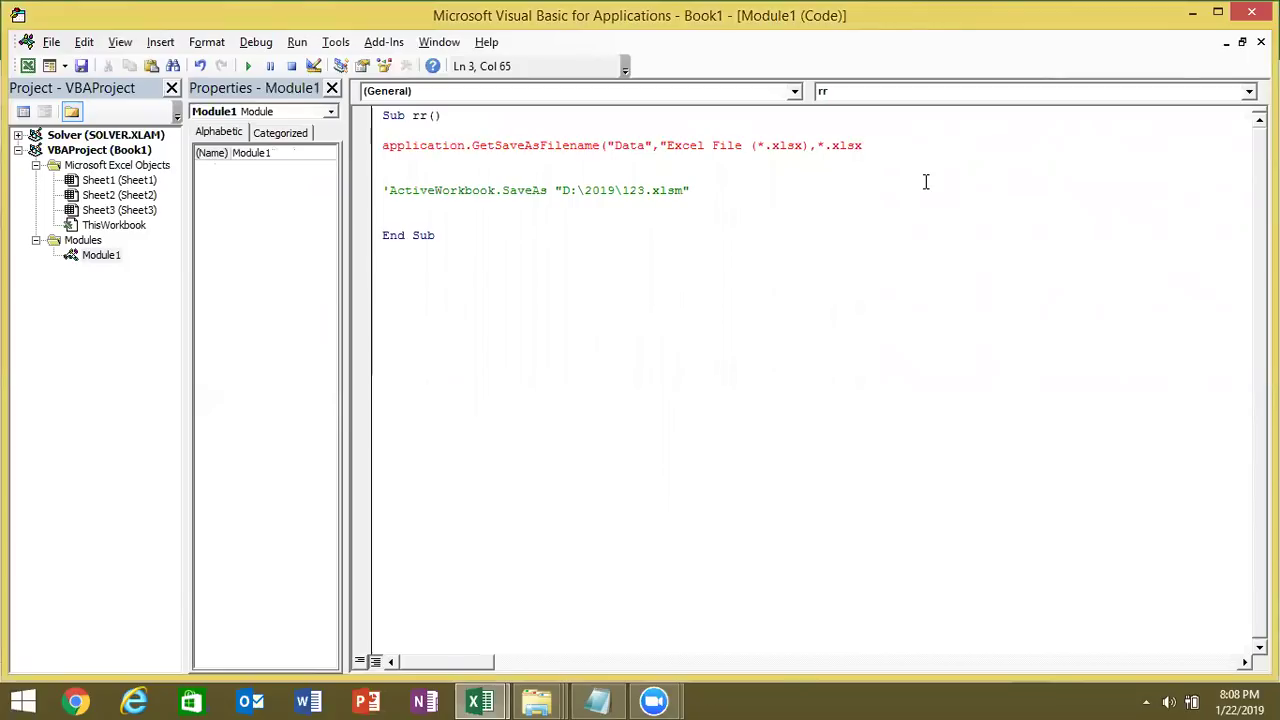
Step: Complete the GetSaveAsFilename arguments with 1, "Select Save File", "Save"
text(")
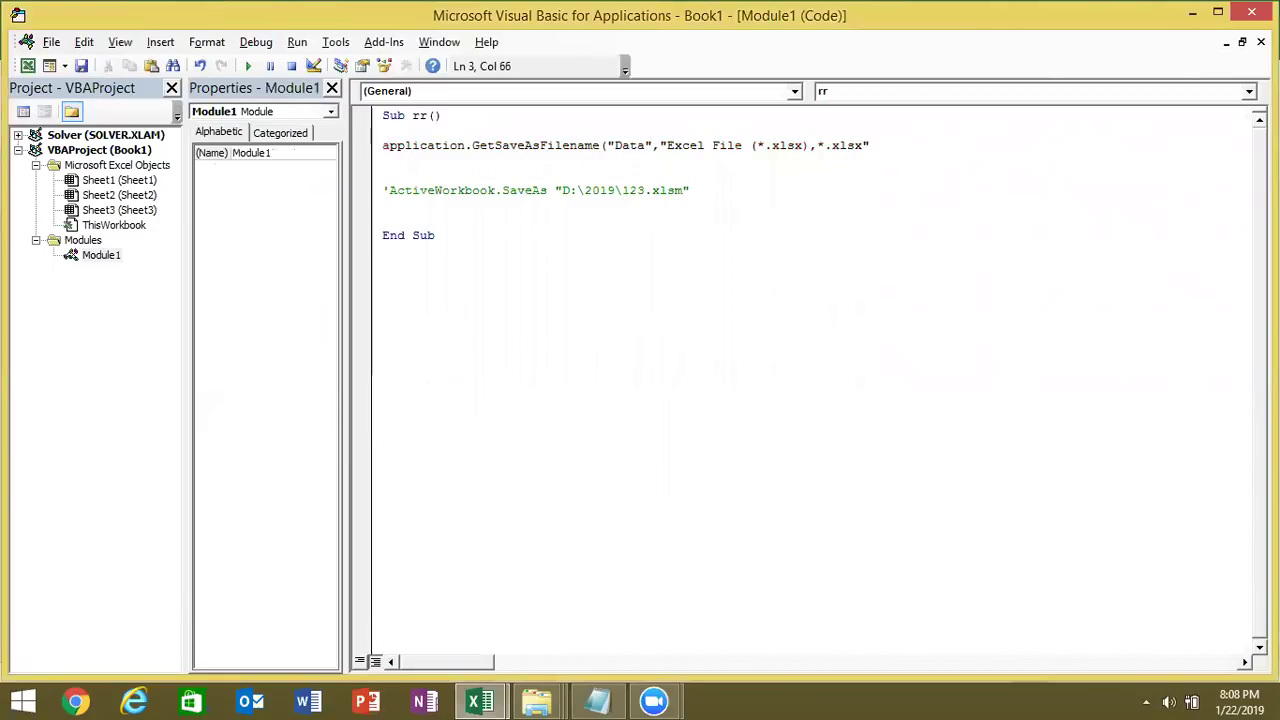
key(BackSpace)
text(")
text(,)
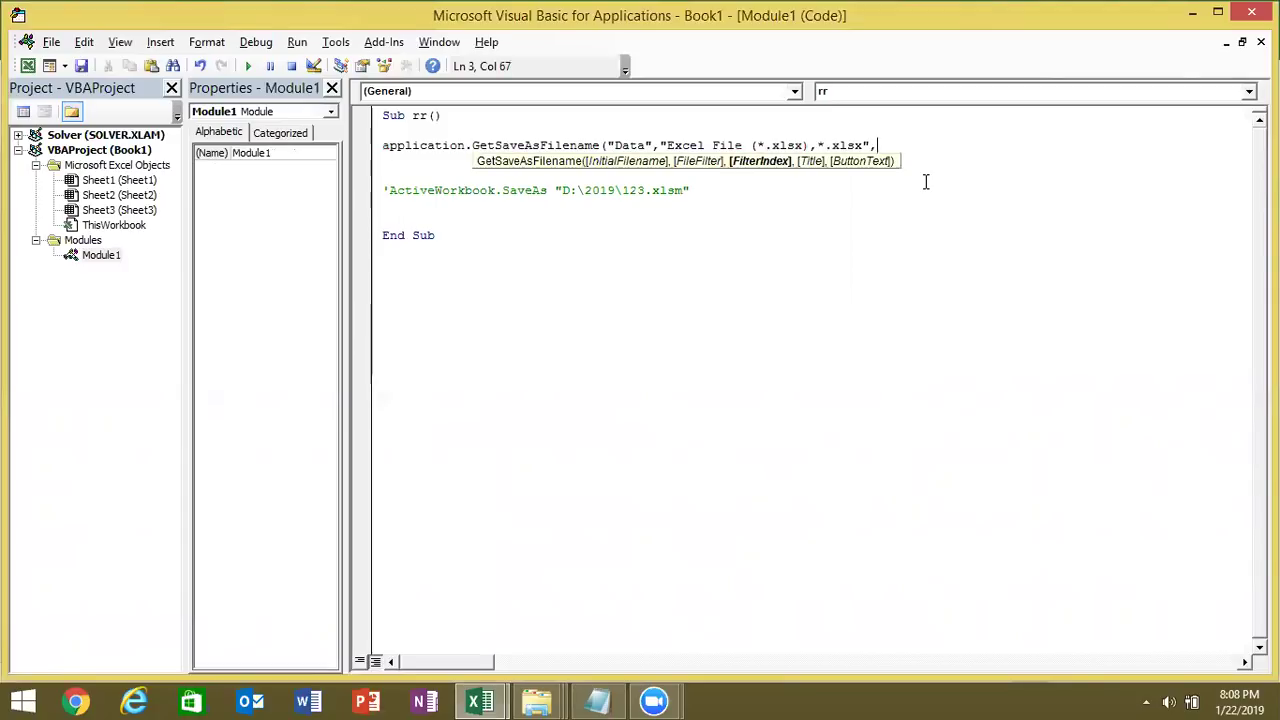
text(1,")
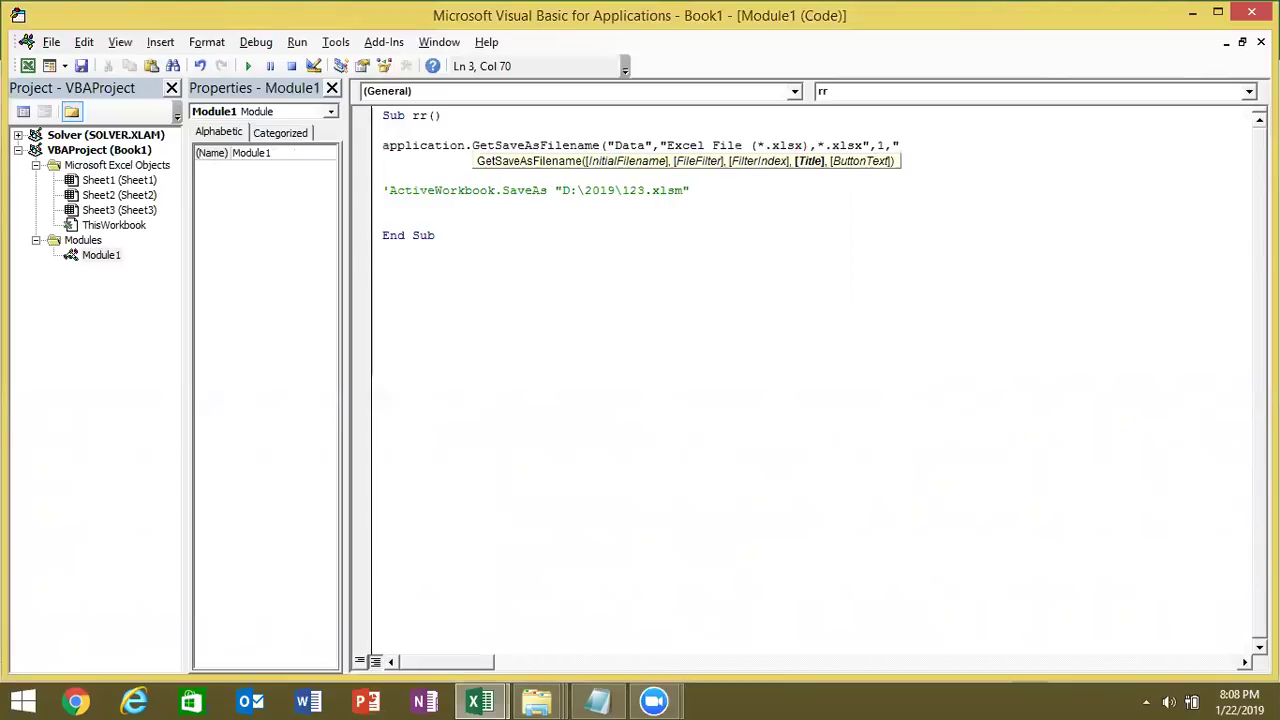
text(Select Save File")
text(,")
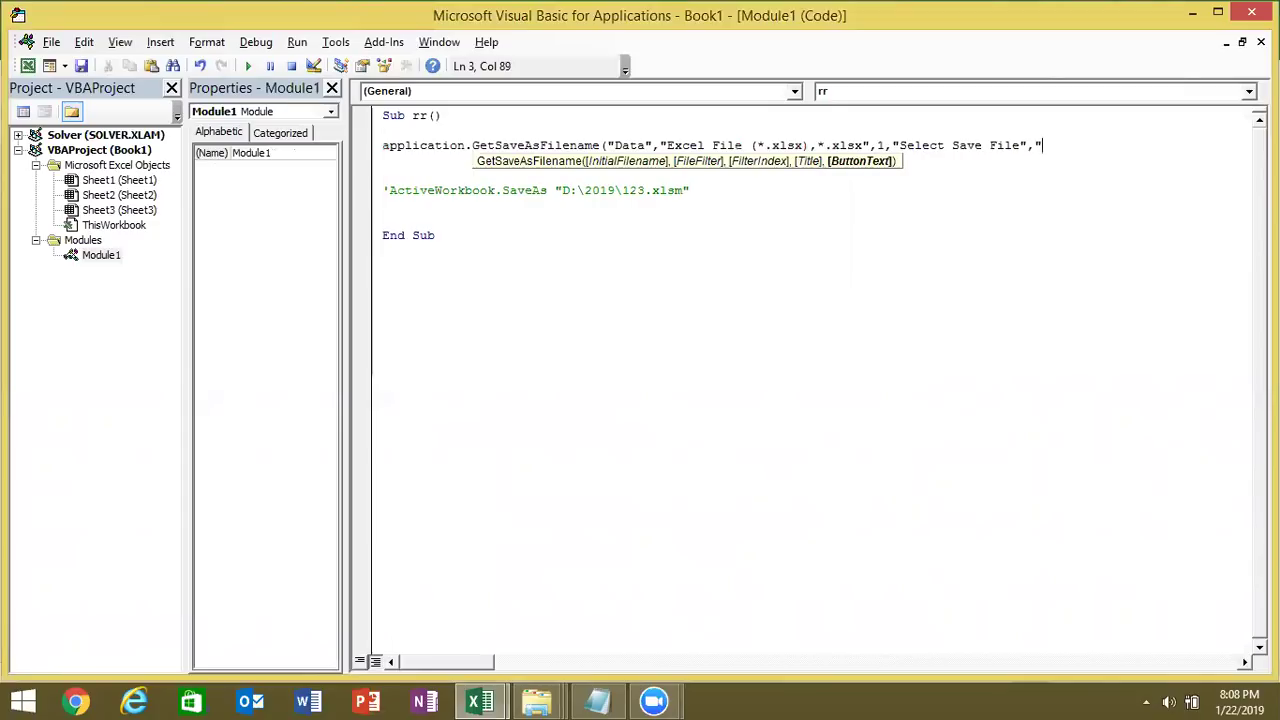
text(Save)
text(")
text())
key(Return)
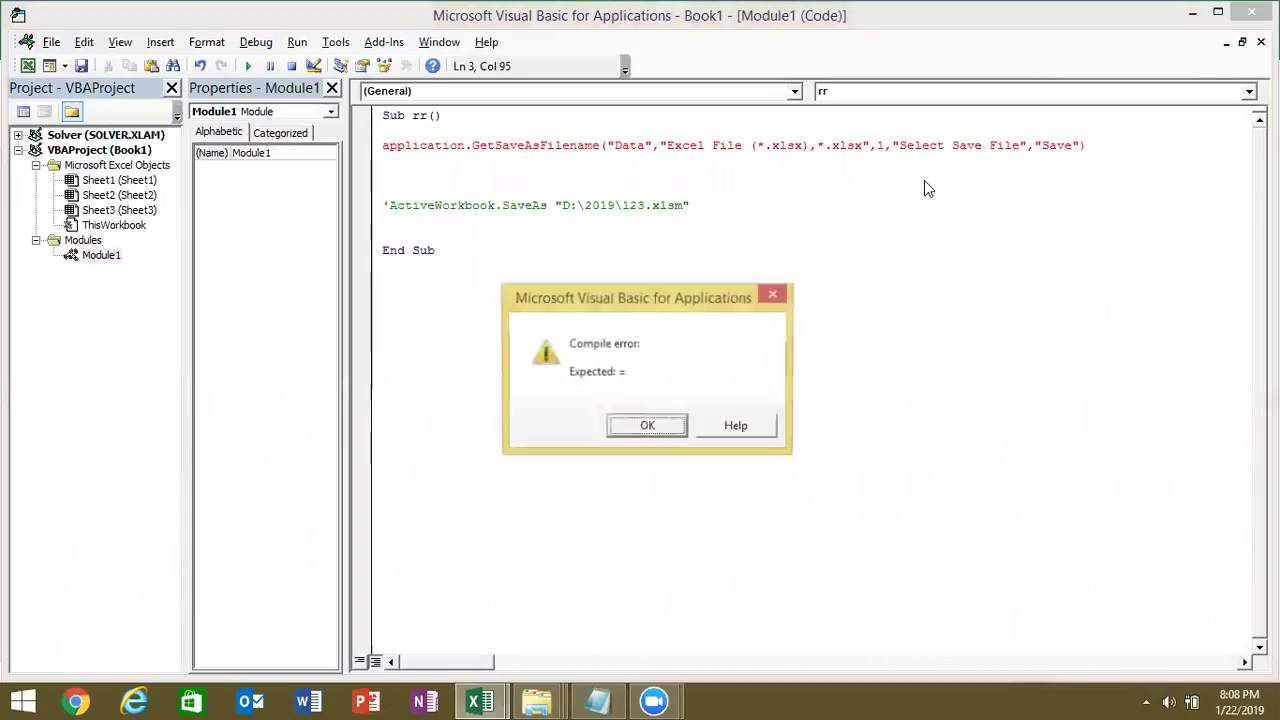
key(Return)
key(BackSpace)
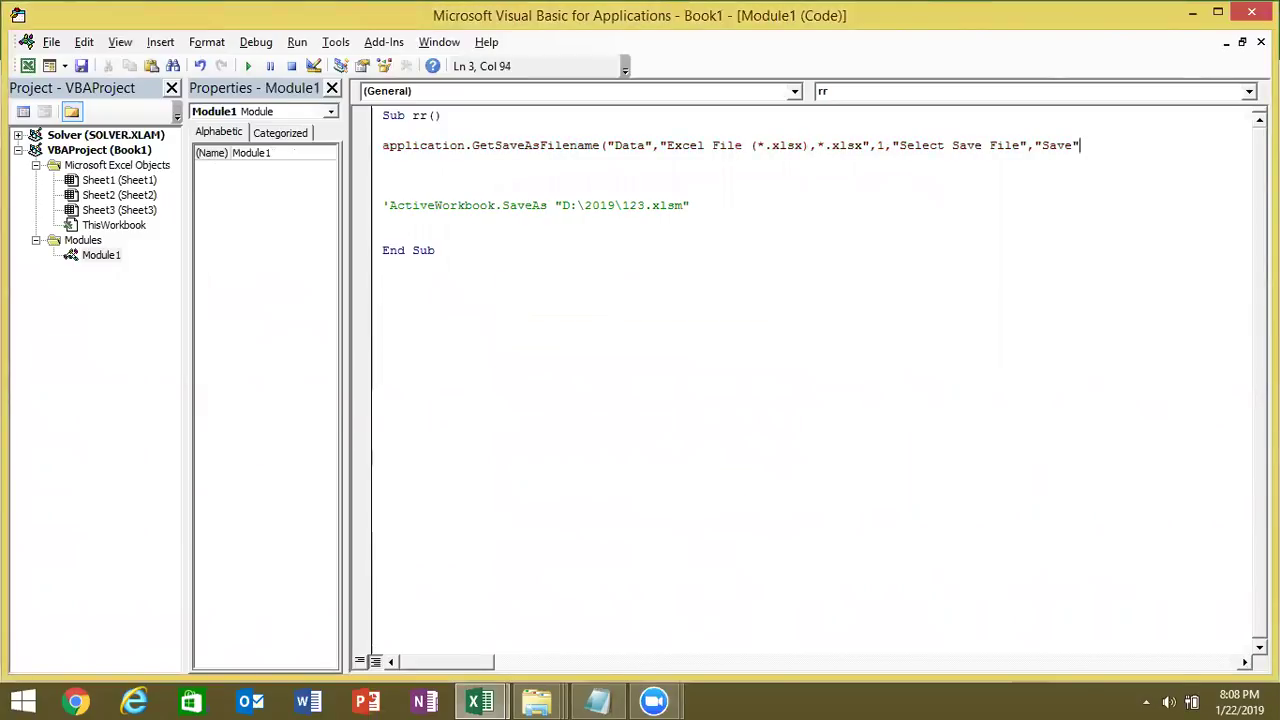
key(Return)
key(Return)
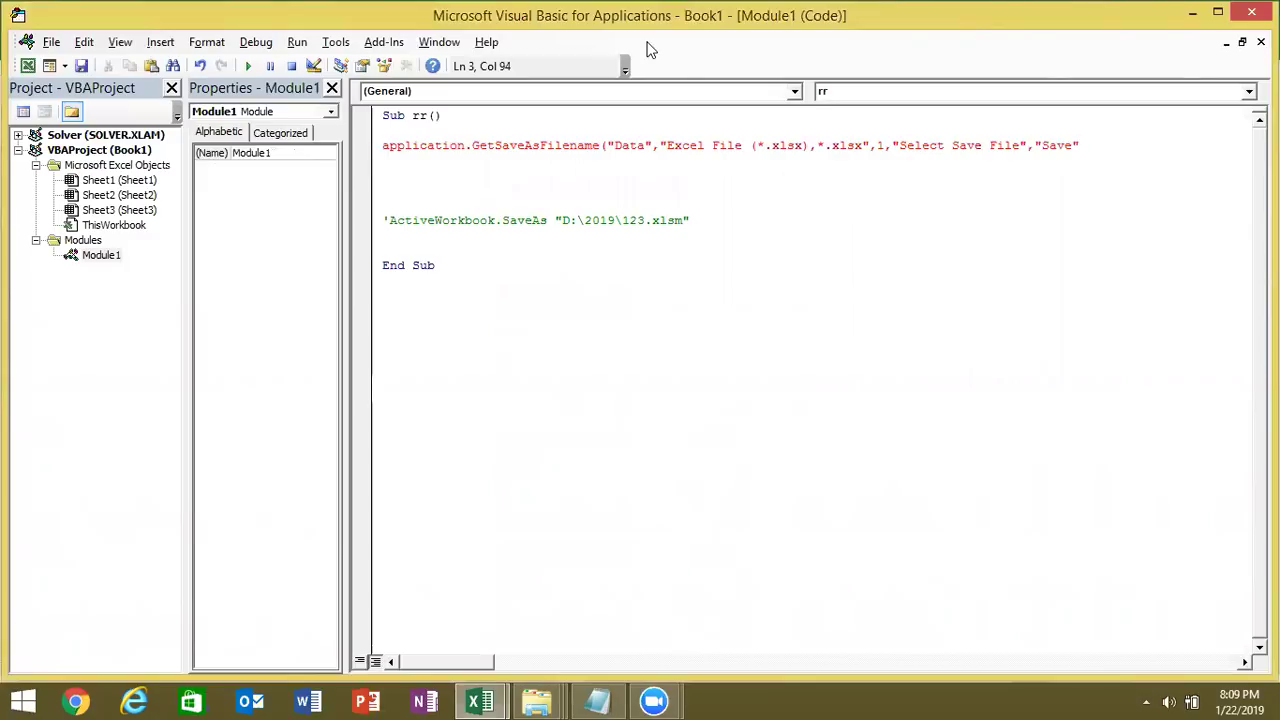
Step: Assign the GetSaveAsFilename result to fn and add a MsgBox fn line
key(Home)
text(fn=)
key(Down)
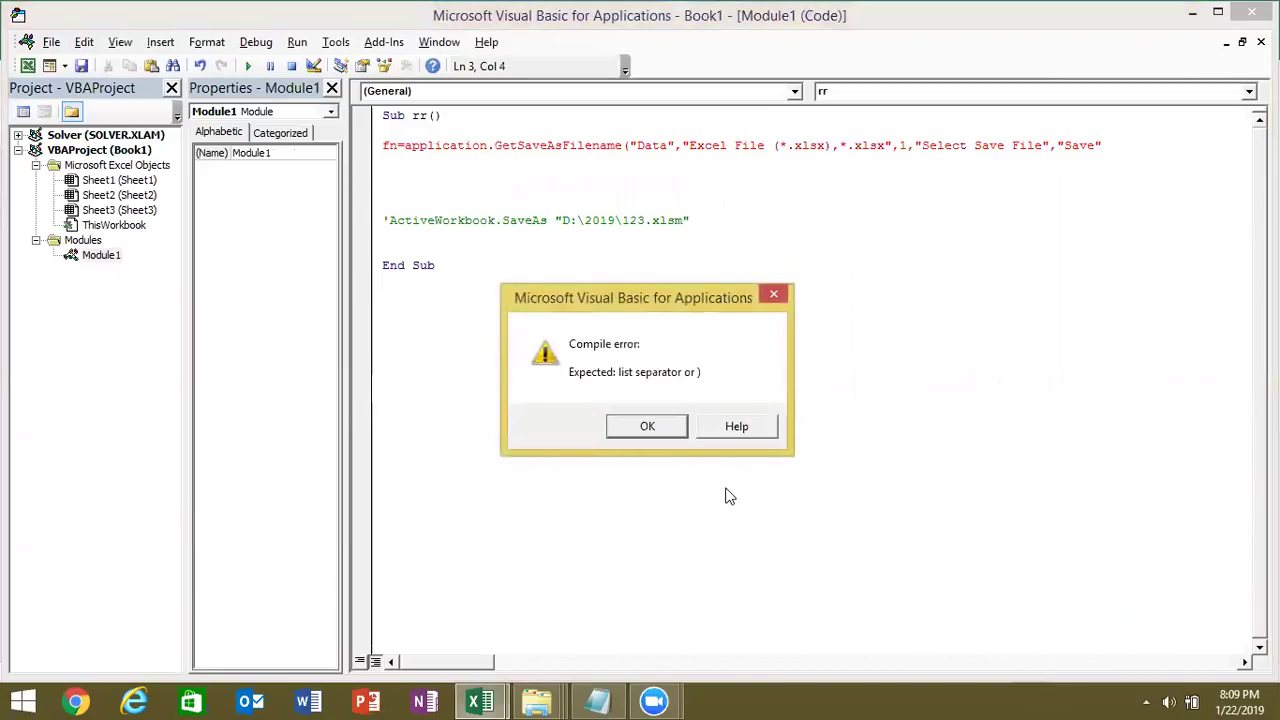
key(Return)
text())
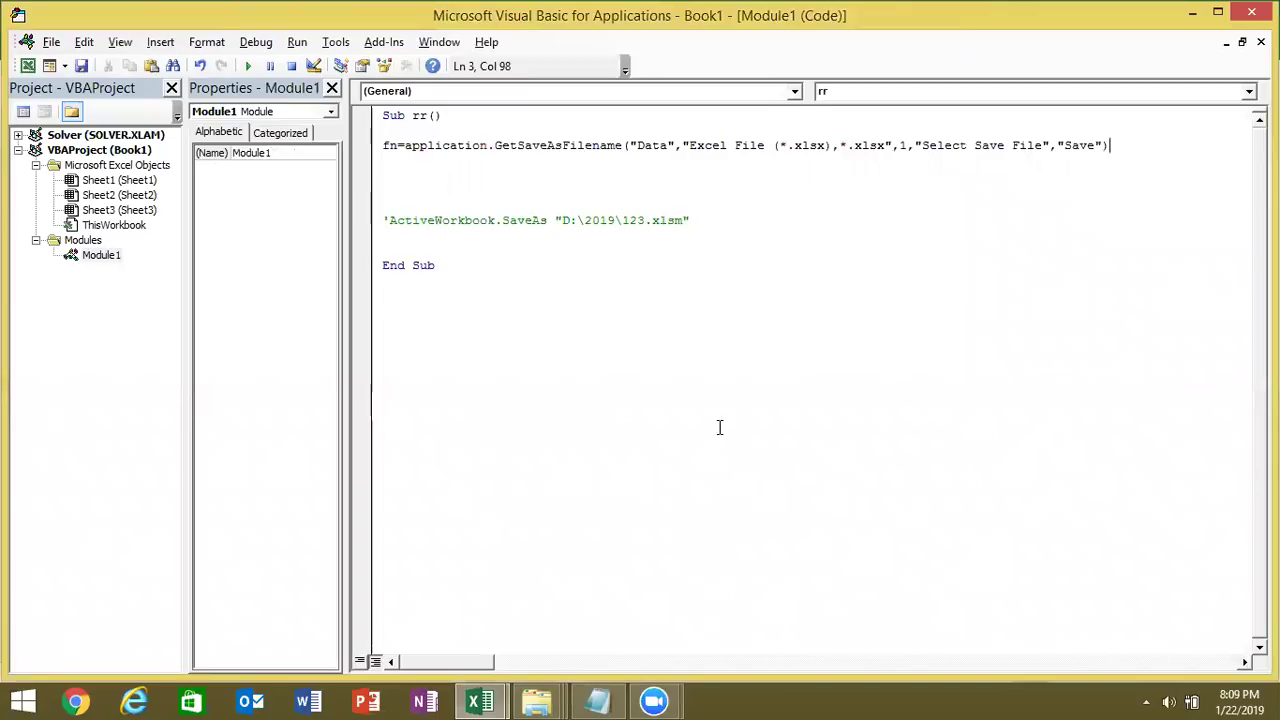
click(686, 386)
click(479, 181)
text(msgbo)
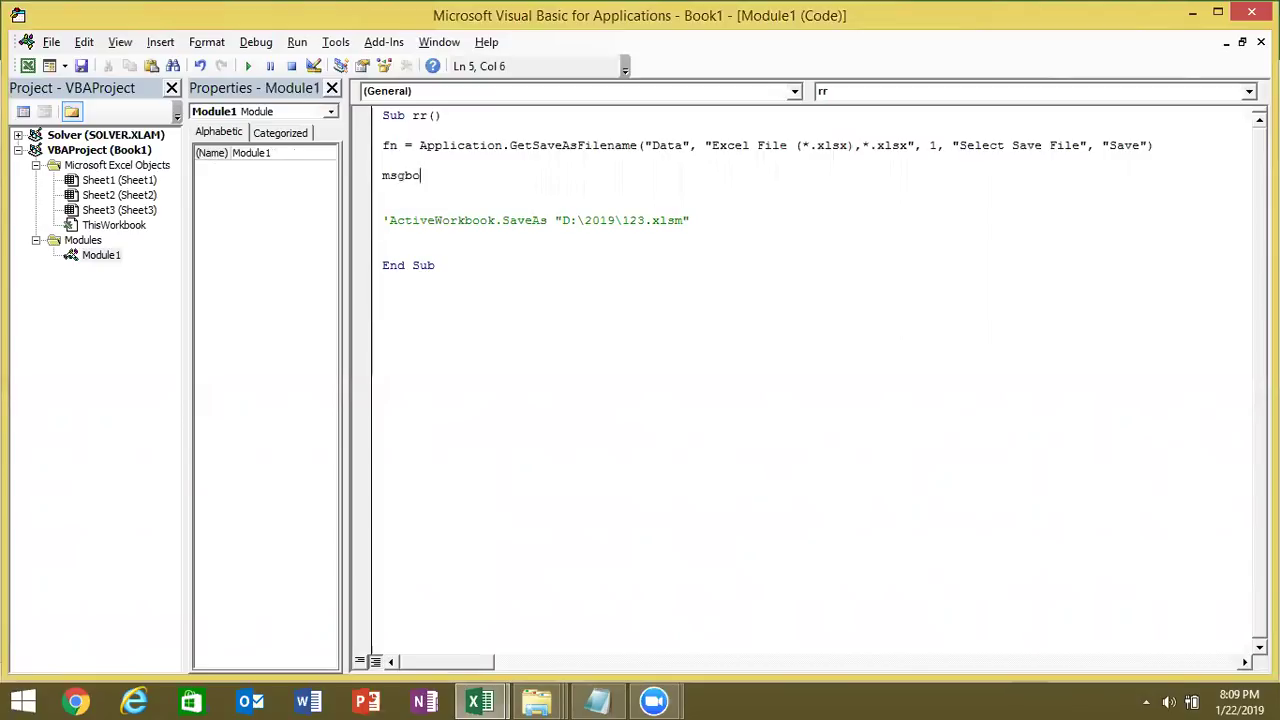
text(x )
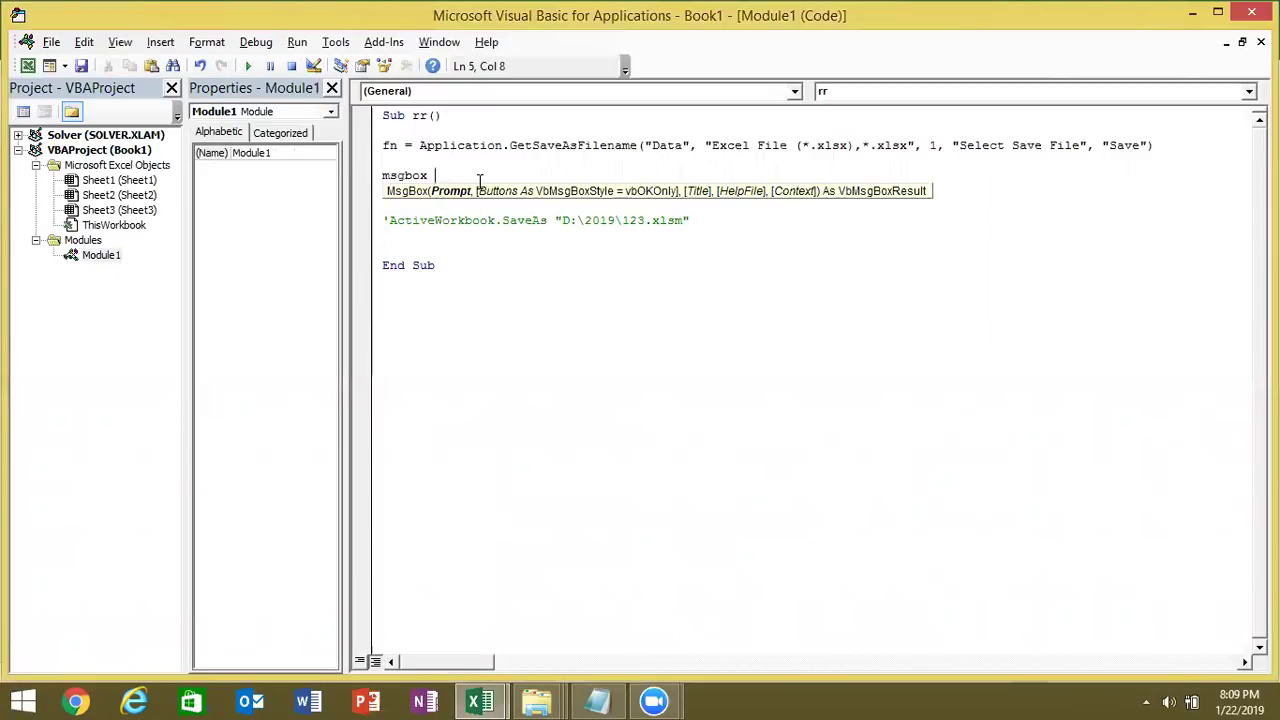
text(fn)
click(495, 235)
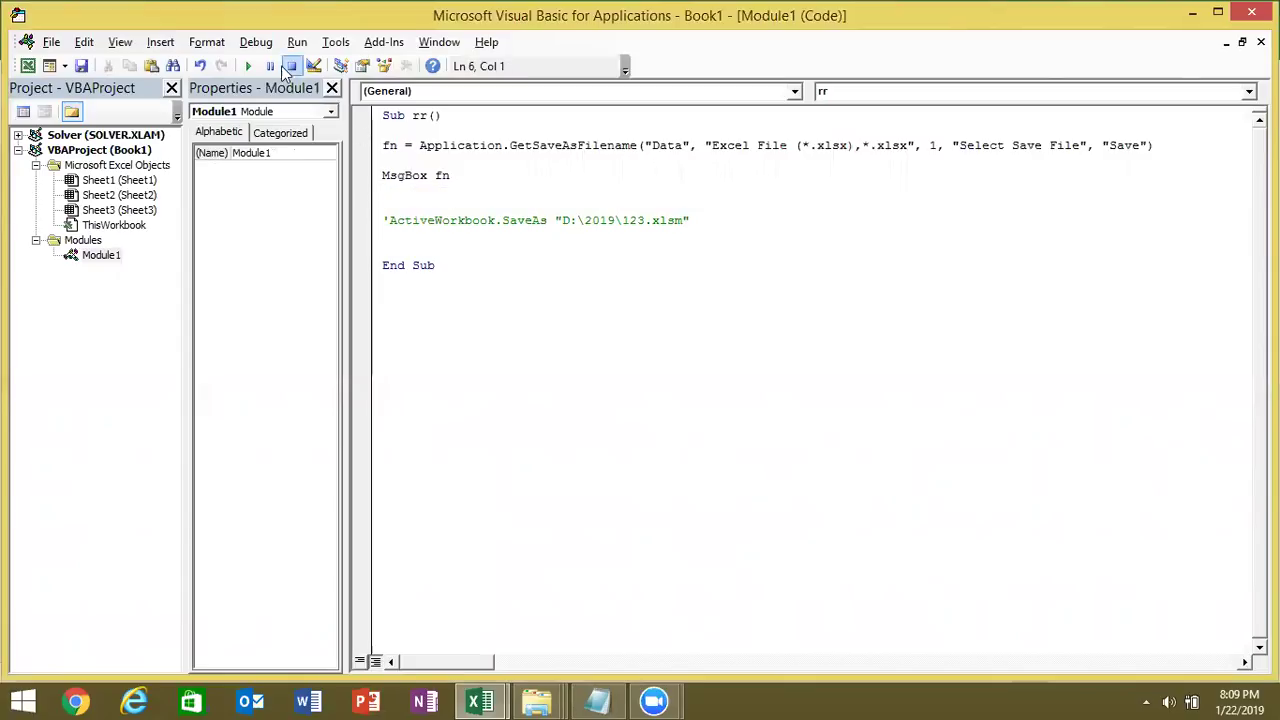
Step: Run rr, pick D:\2019 with Excel File type, and save as Data to see the path message
click(252, 67)
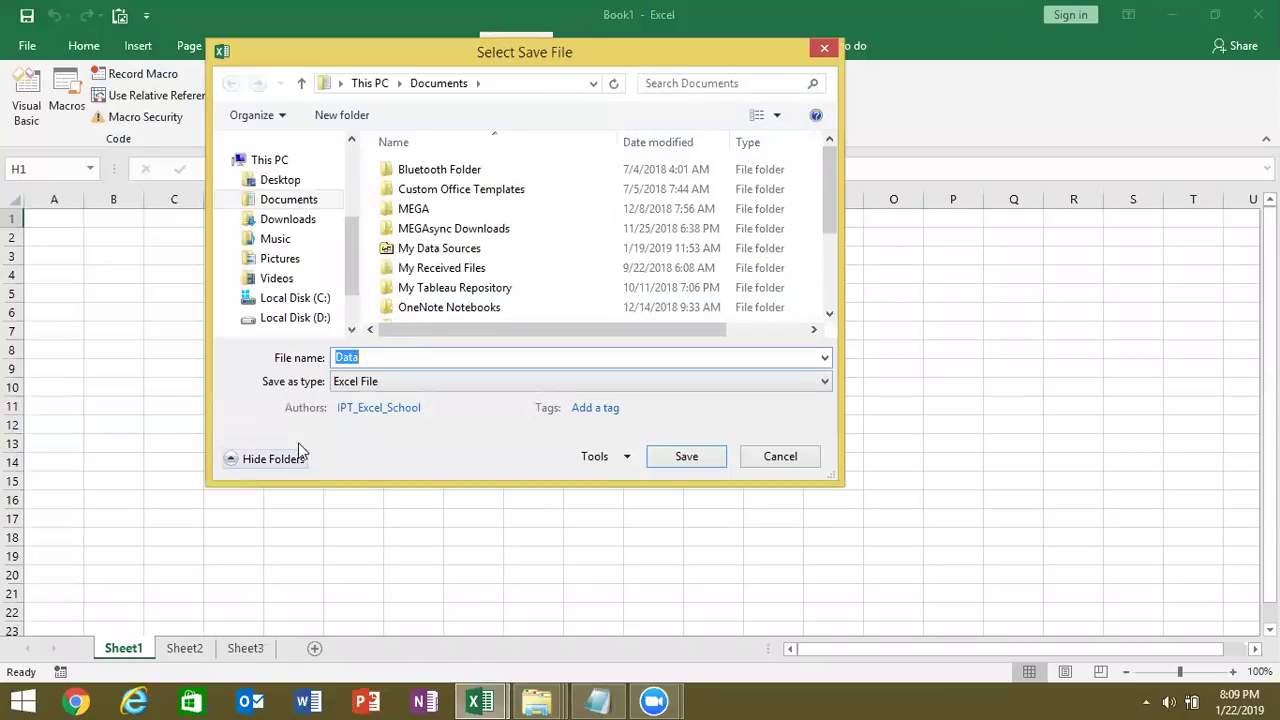
click(364, 385)
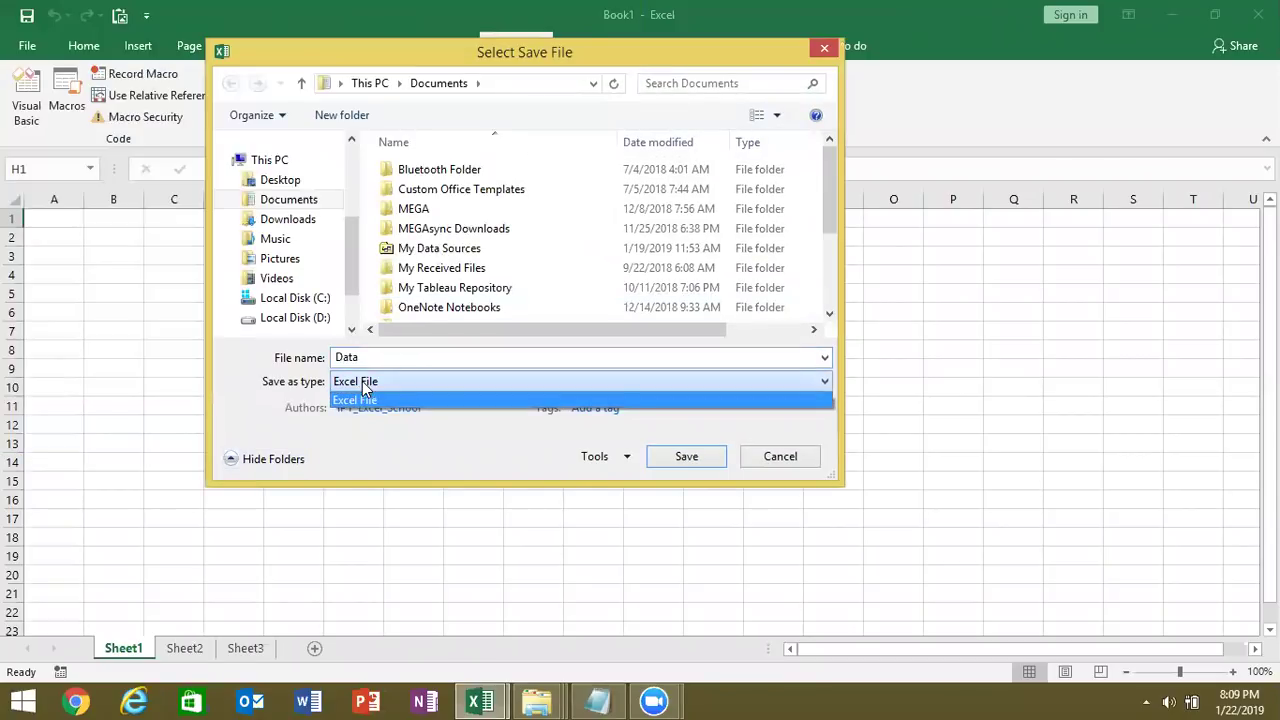
click(363, 384)
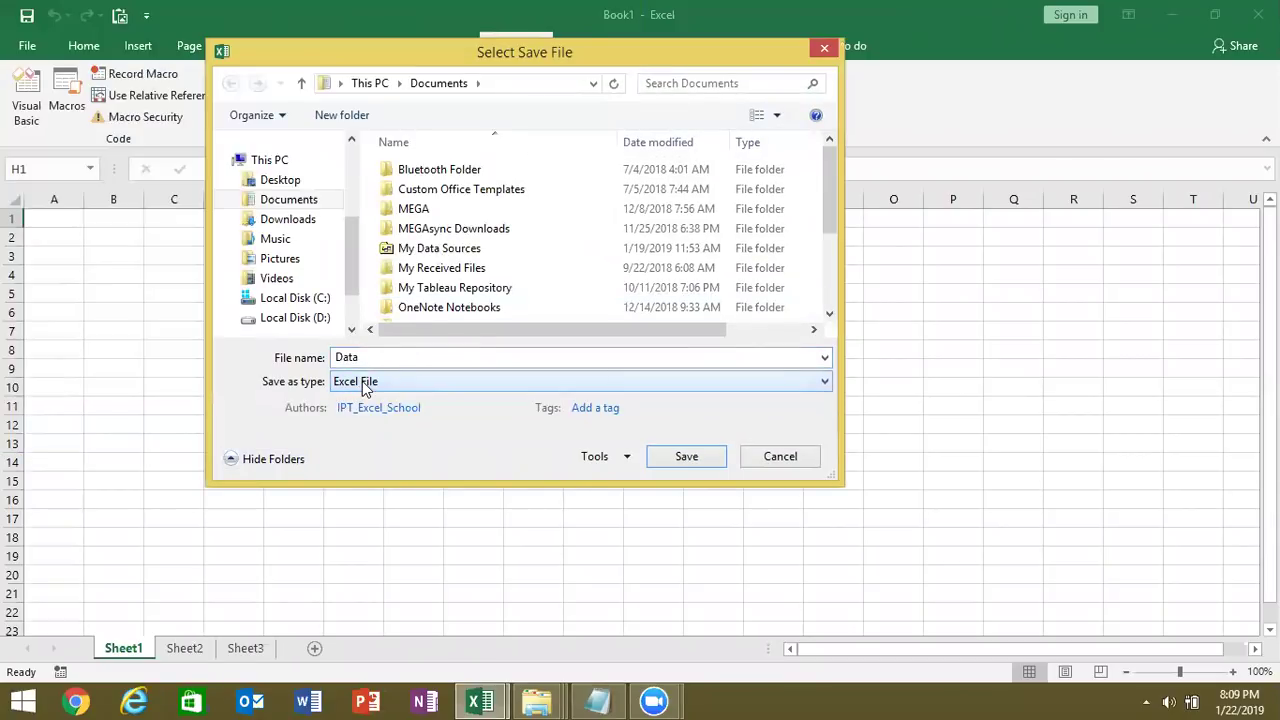
click(303, 325)
double_click(422, 196)
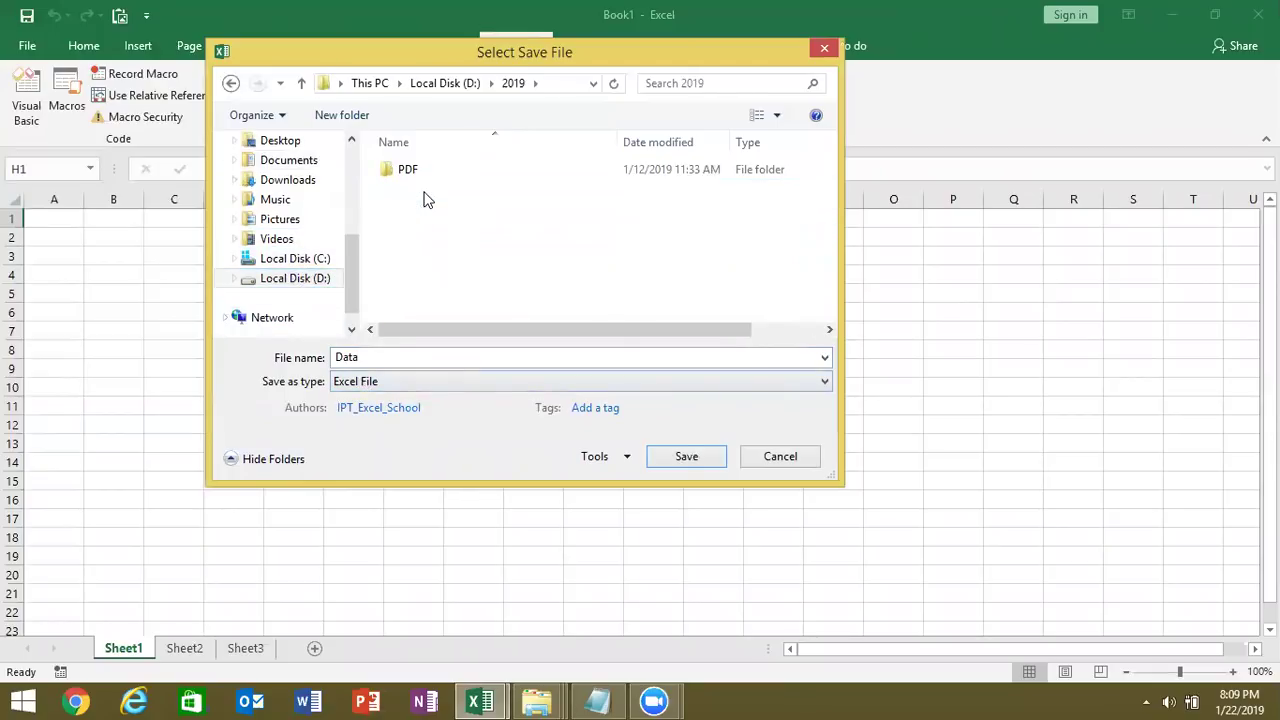
click(684, 458)
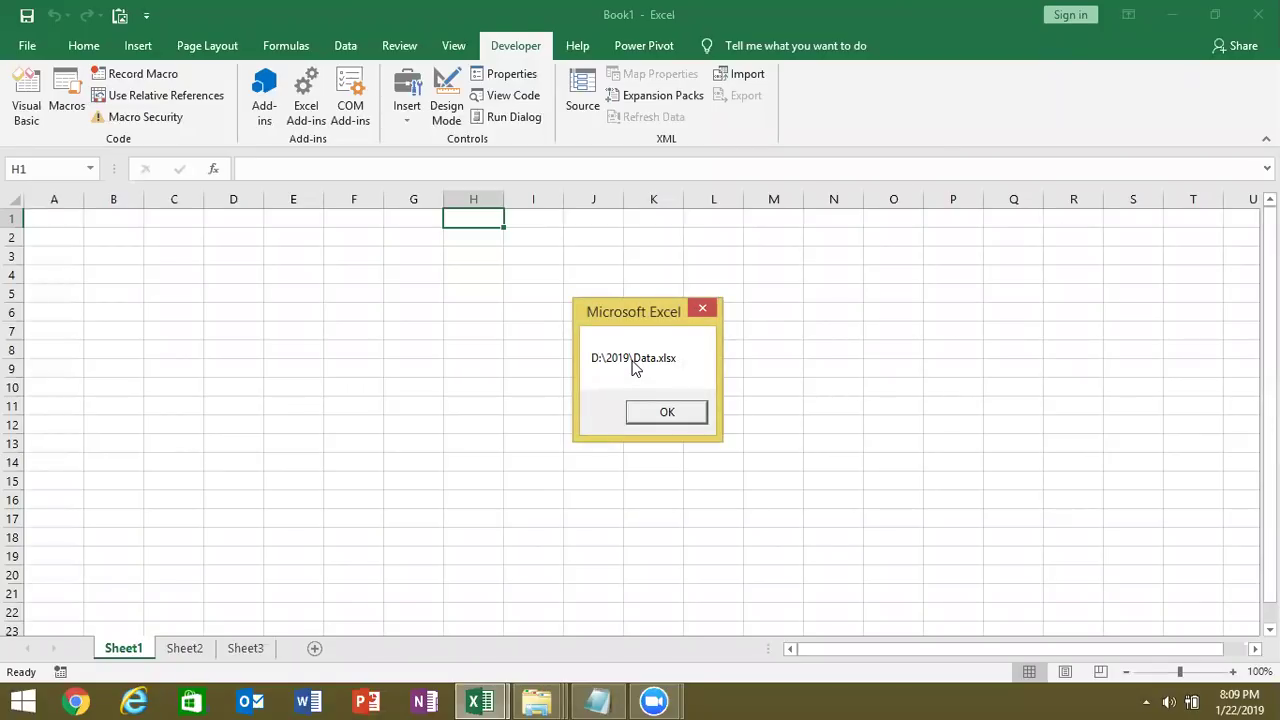
Step: Dismiss the path message and delete the MsgBox fn line
click(702, 308)
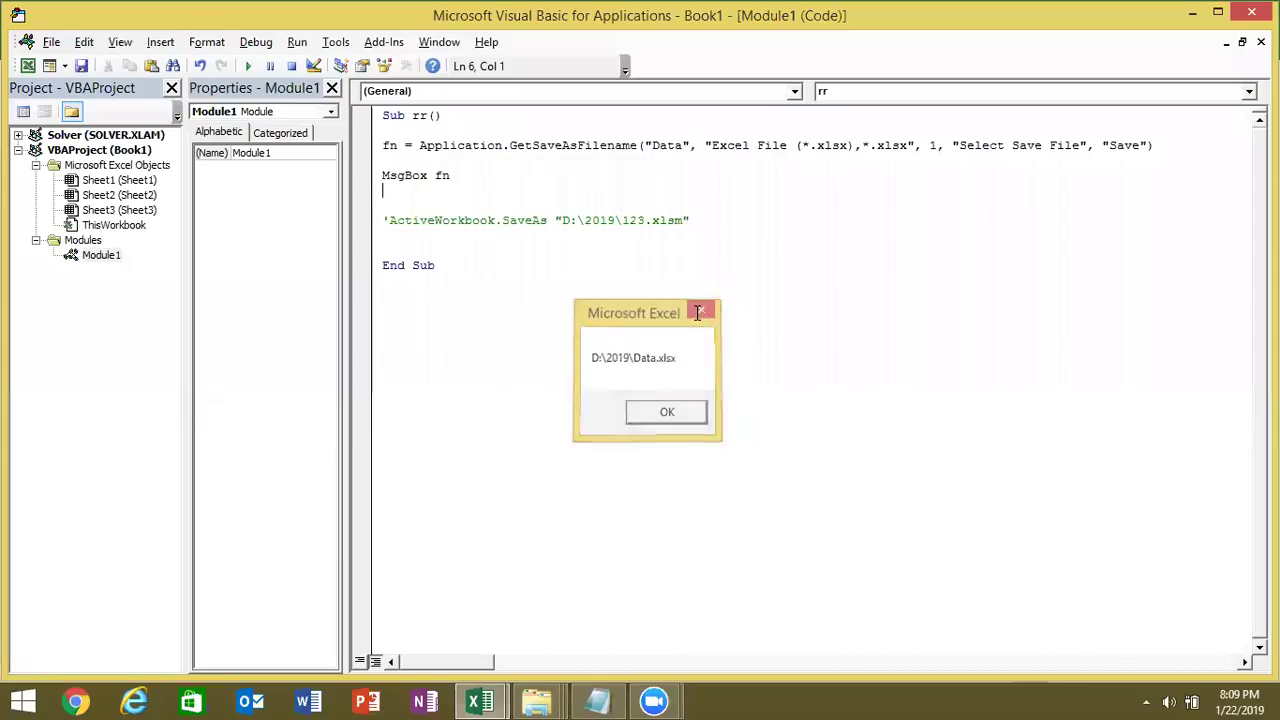
drag(458, 170, 381, 170)
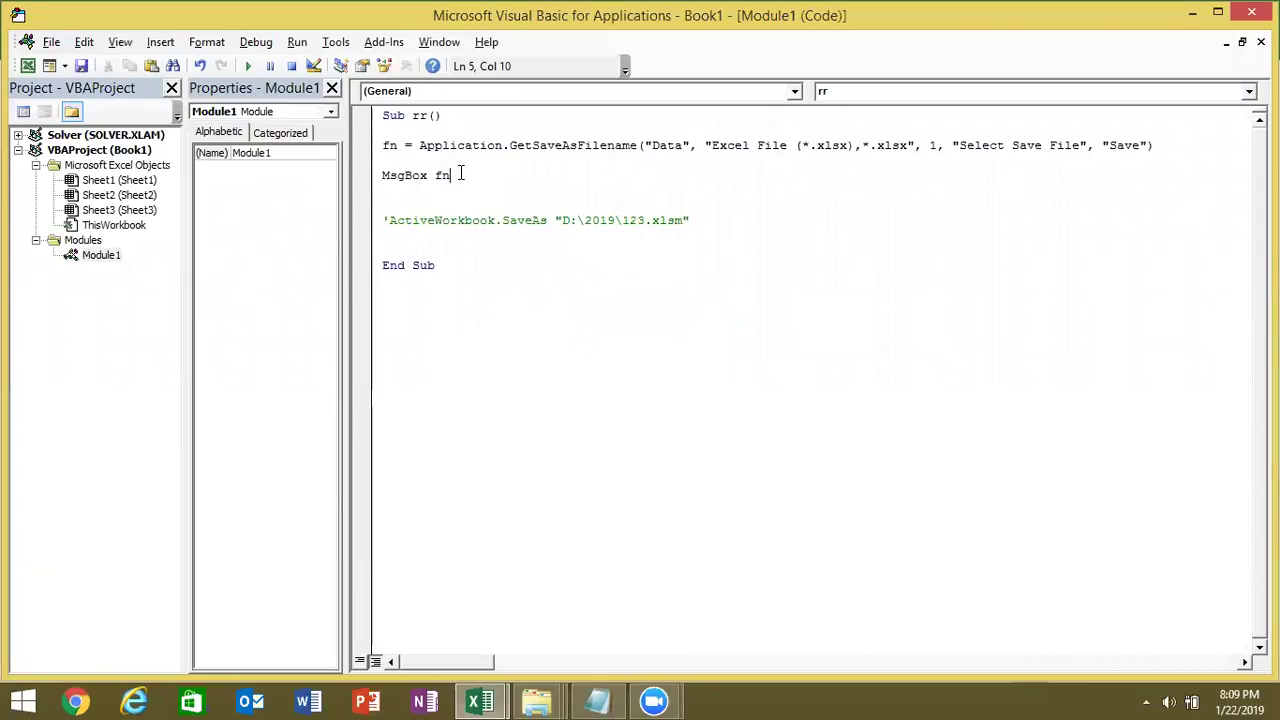
key(Delete)
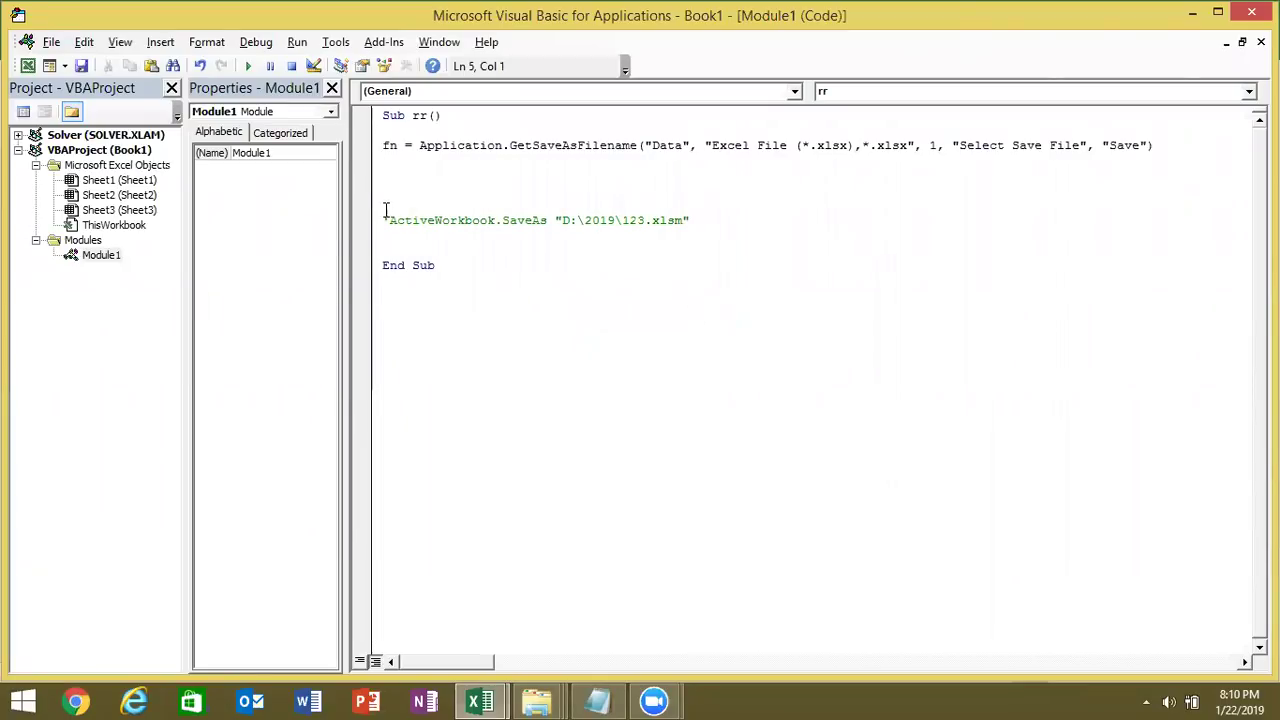
Step: Uncomment the SaveAs line, replace its hard-coded path with fn, and remove the blank lines
drag(383, 214, 389, 214)
key(Delete)
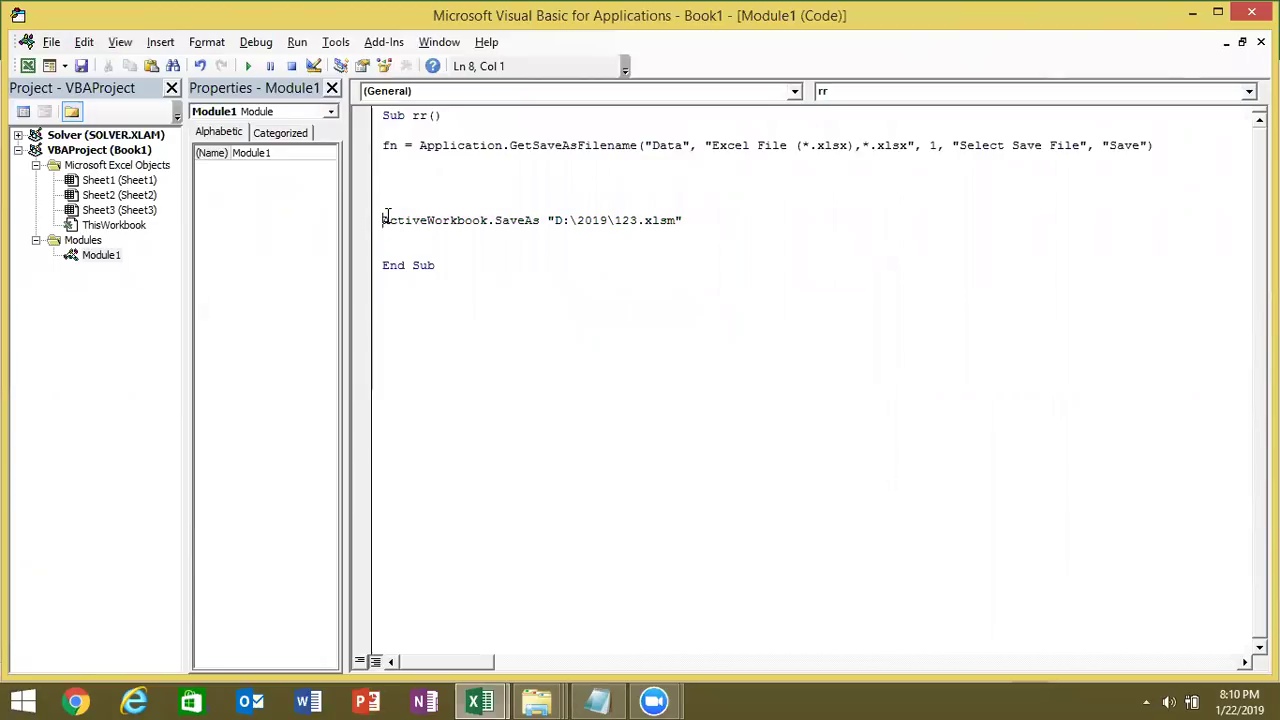
drag(686, 220, 549, 230)
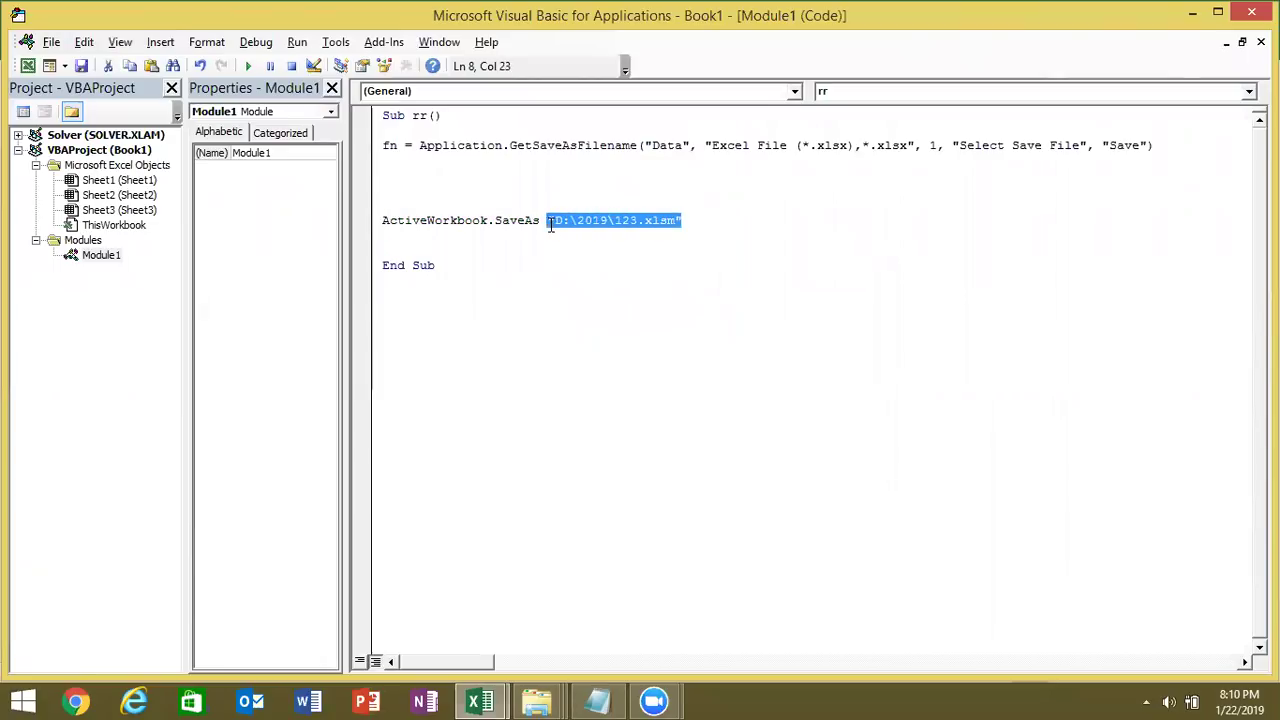
text(fn)
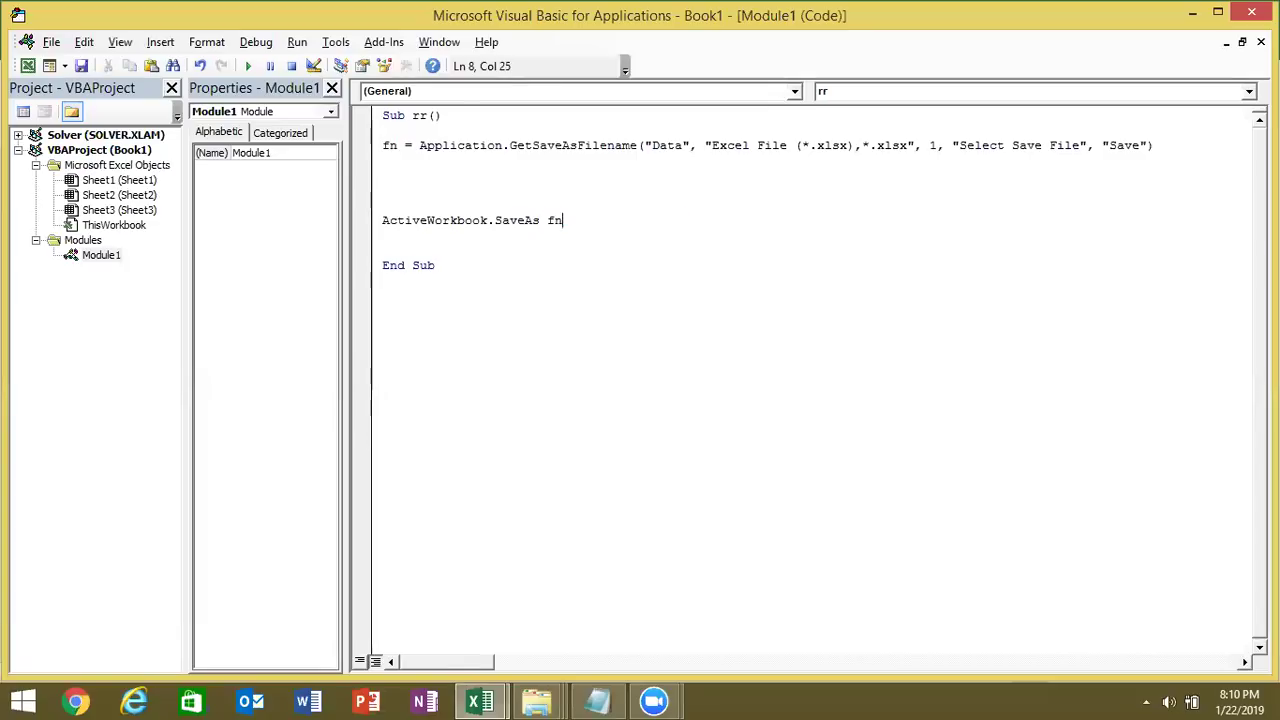
click(551, 250)
click(384, 161)
key(Delete)
key(Delete)
key(Delete)
key(Delete)
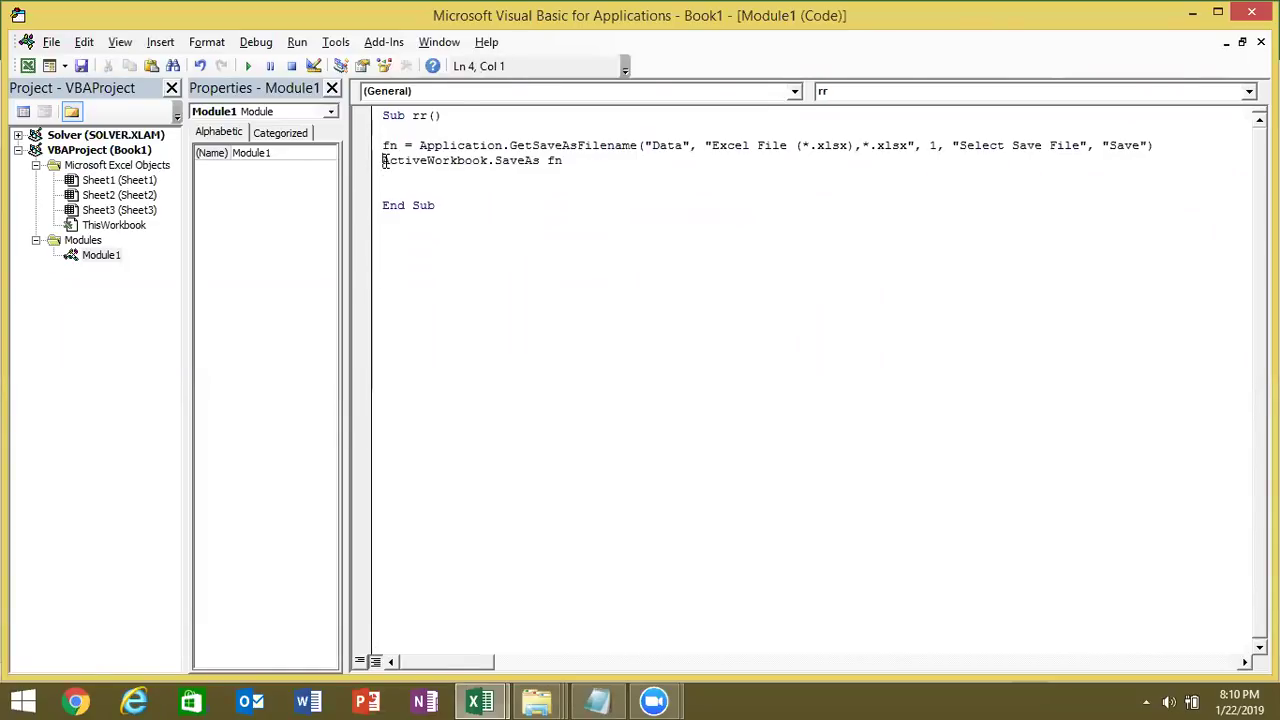
Step: Run rr, save as D:\2019\Data, and accept saving it as a macro-free .xlsx
click(249, 66)
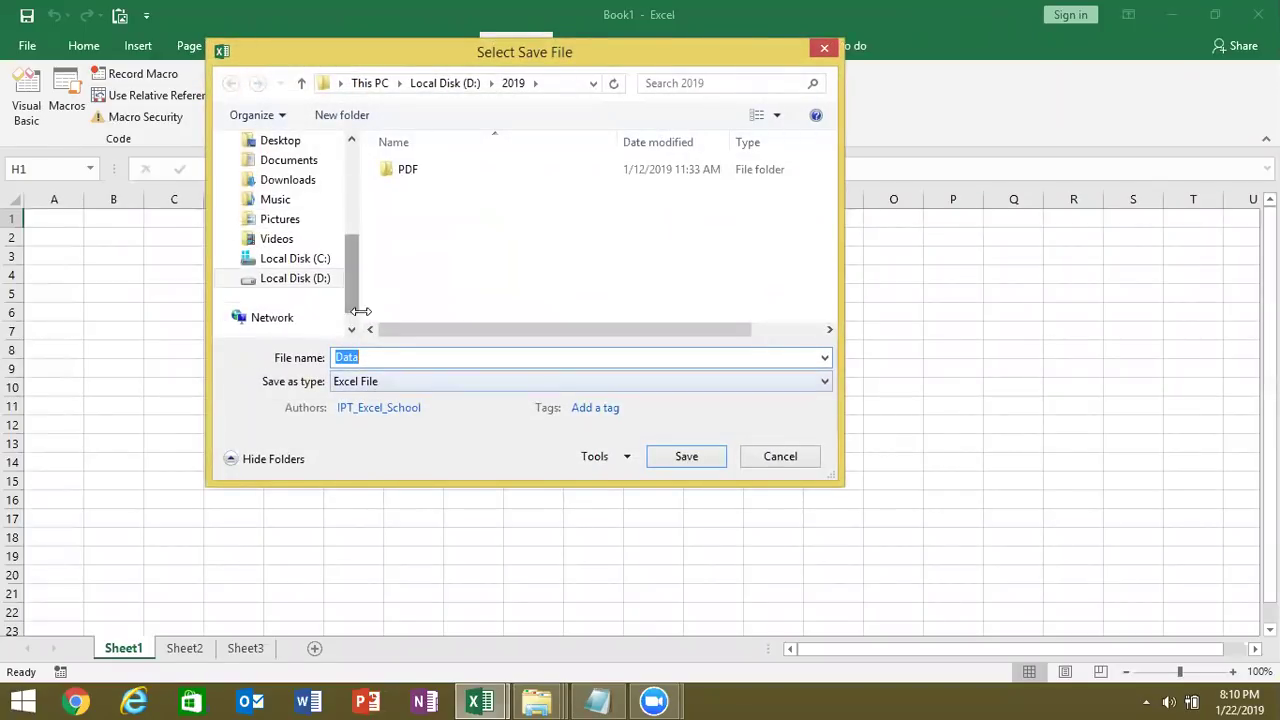
click(682, 456)
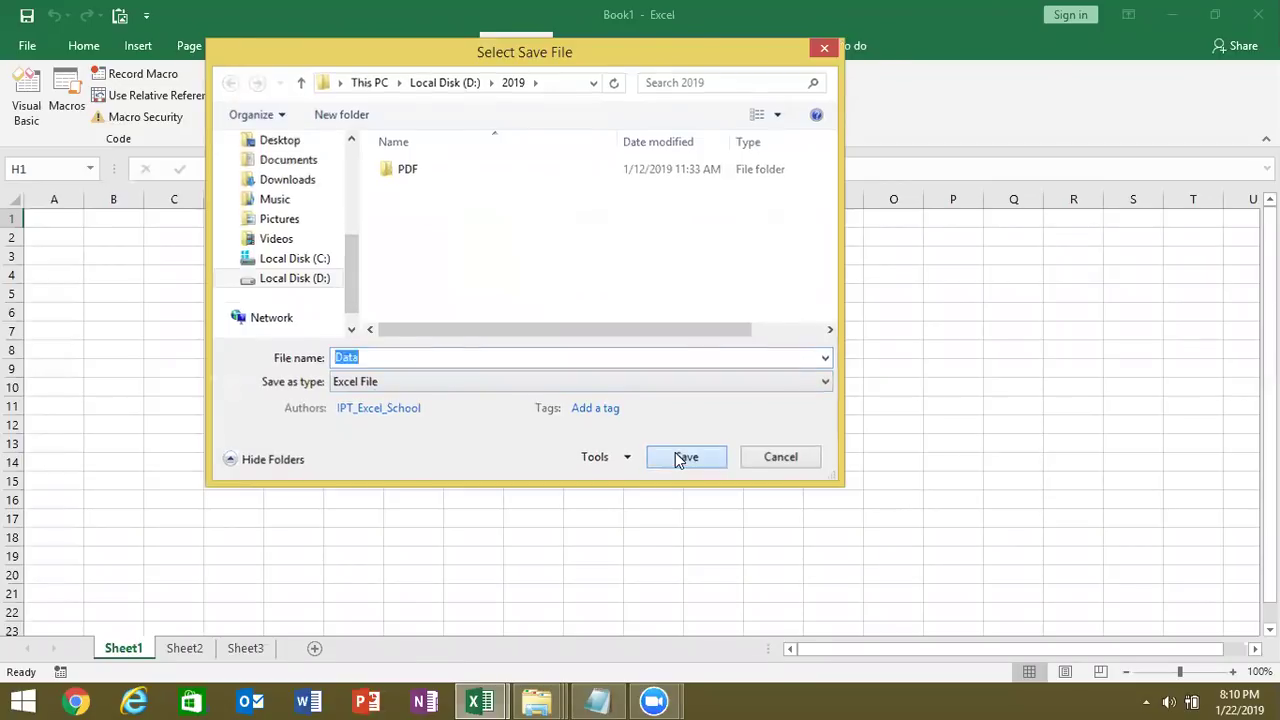
click(591, 433)
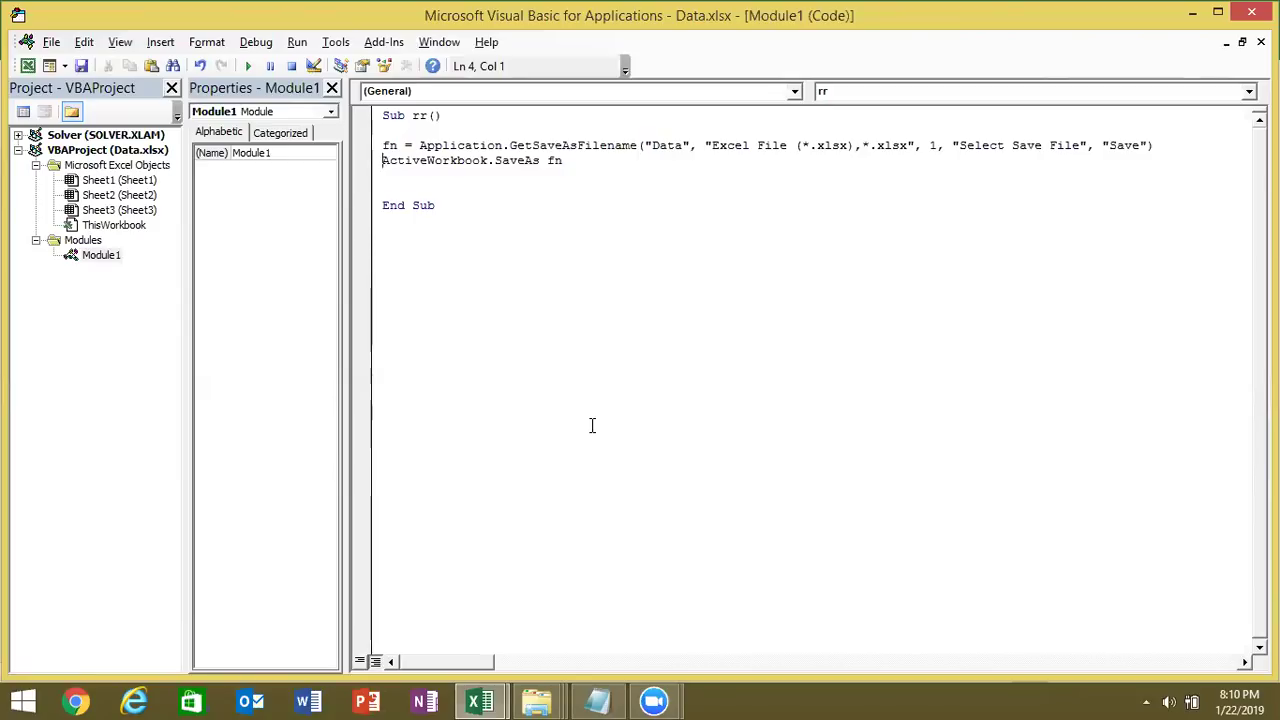
Step: Copy the rr macro code, then close Book2 and its macro editor
key(ctrl+a)
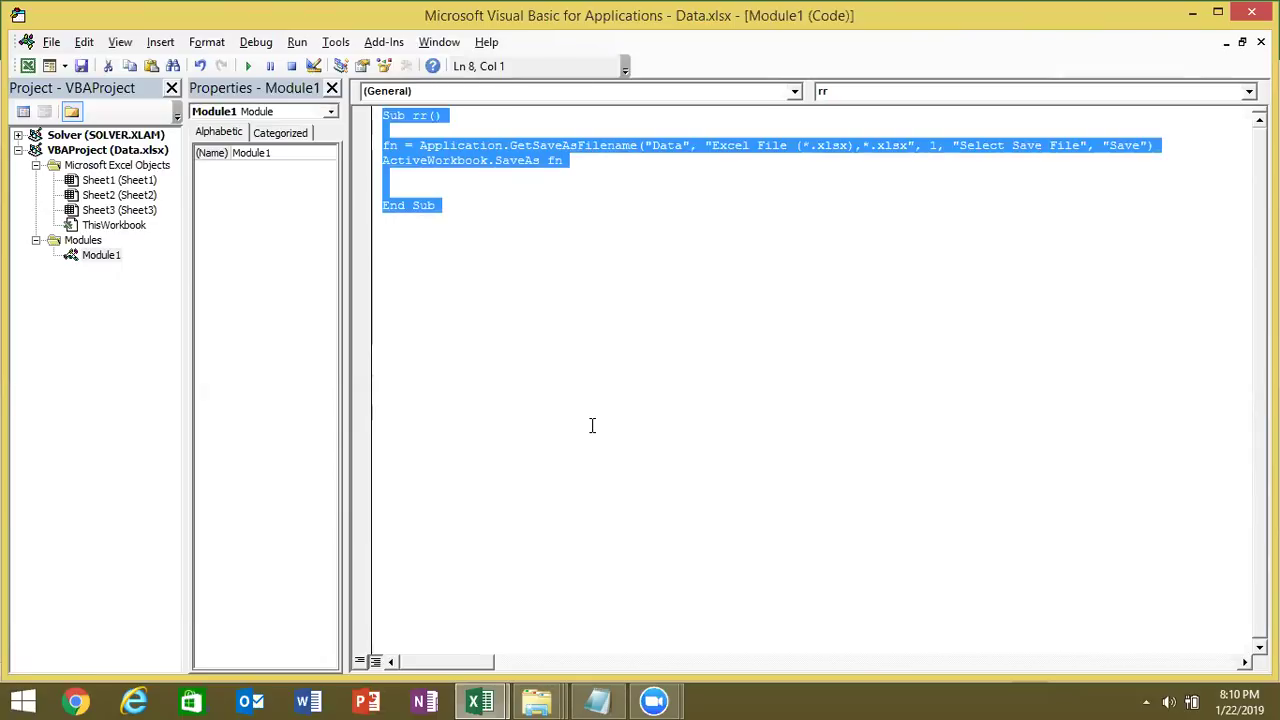
click(519, 283)
key(Return)
key(Return)
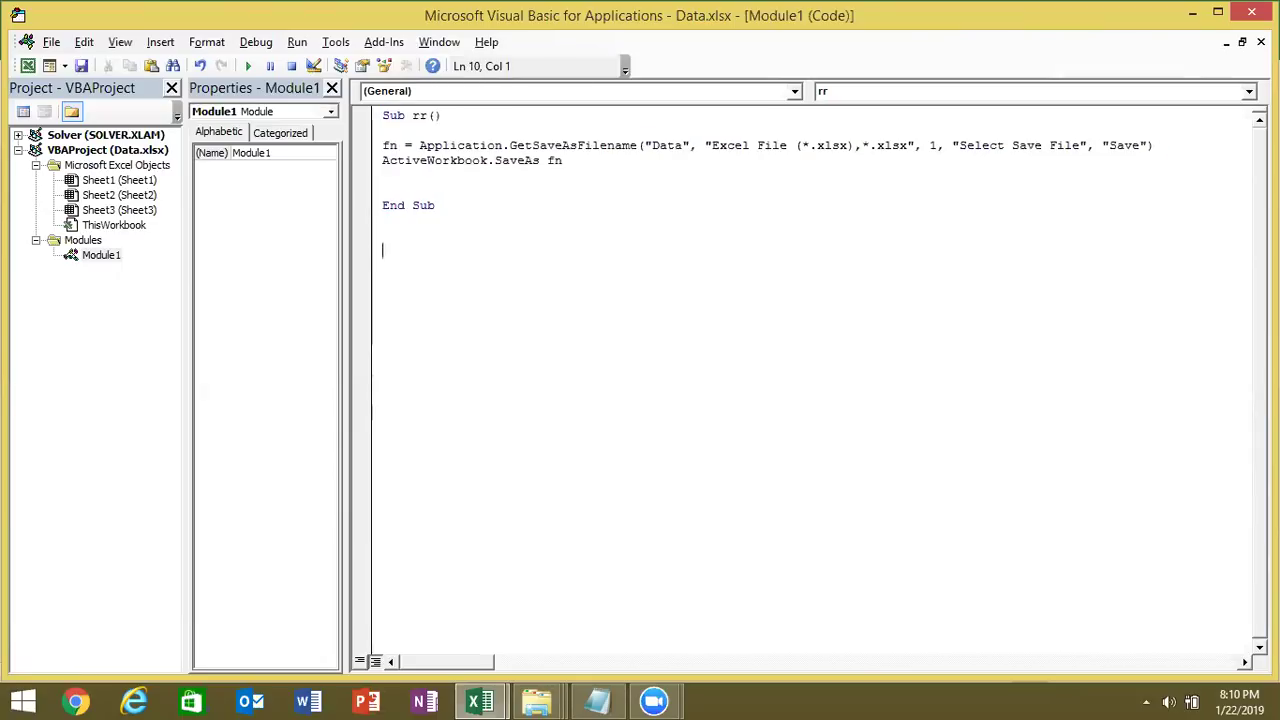
key(alt+F11)
key(alt+Tab)
key(alt+Tab)
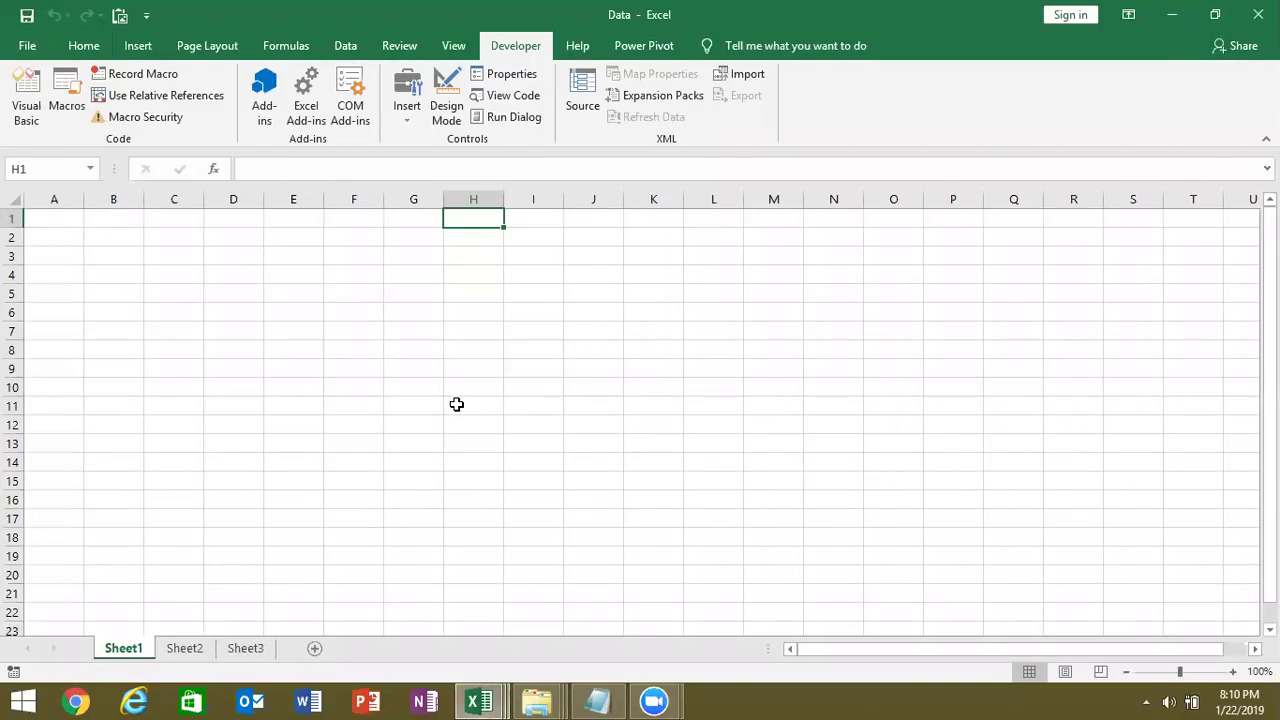
key(alt+Tab)
key(alt+Tab)
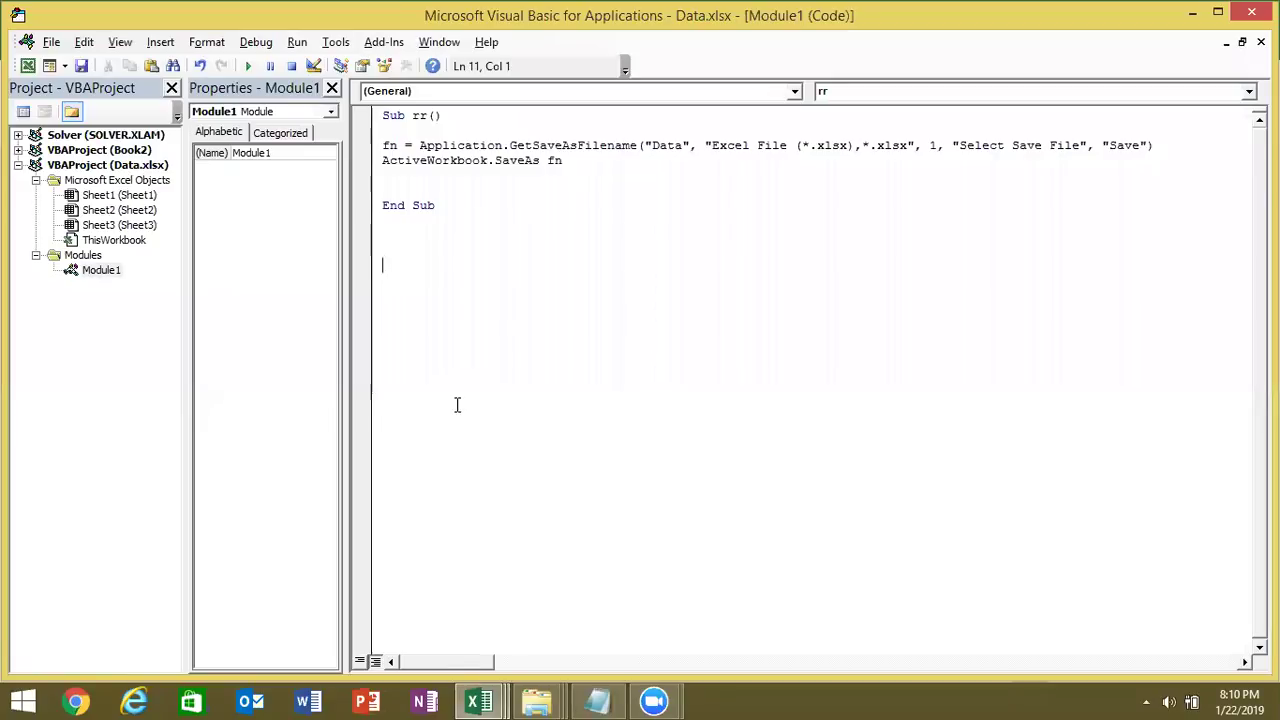
key(ctrl+a)
key(ctrl+c)
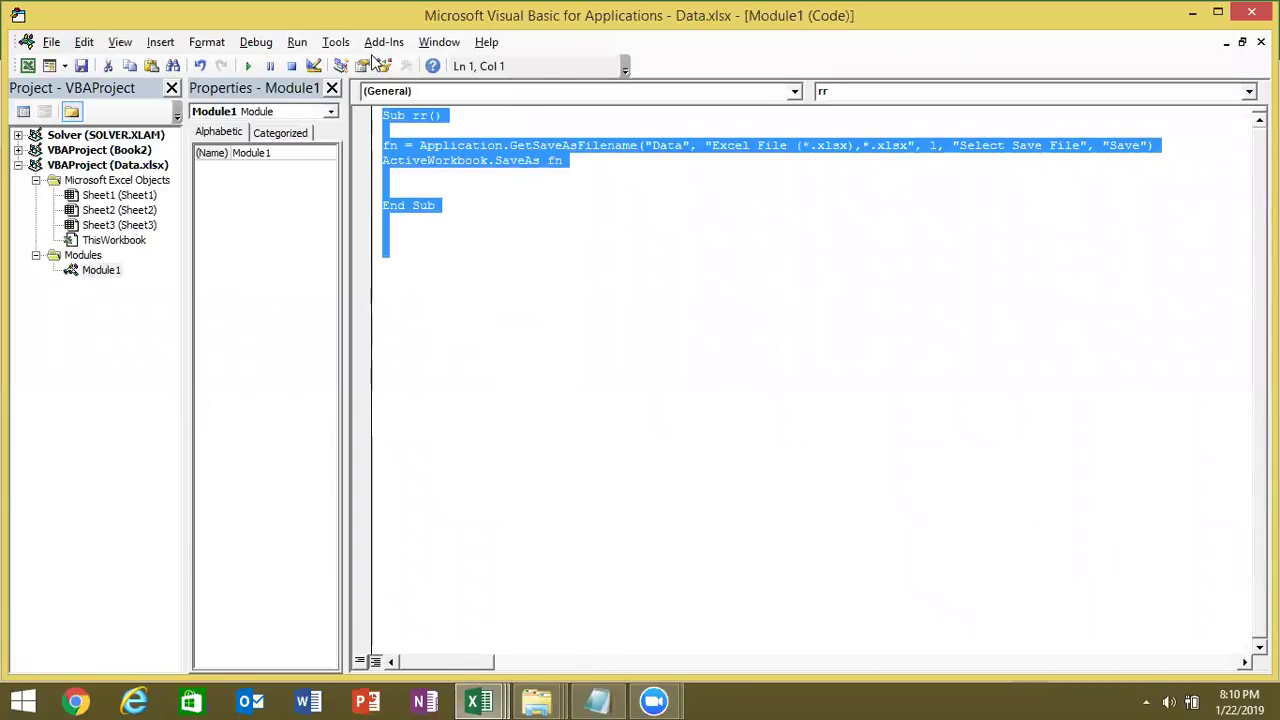
key(Delete)
key(alt+Tab)
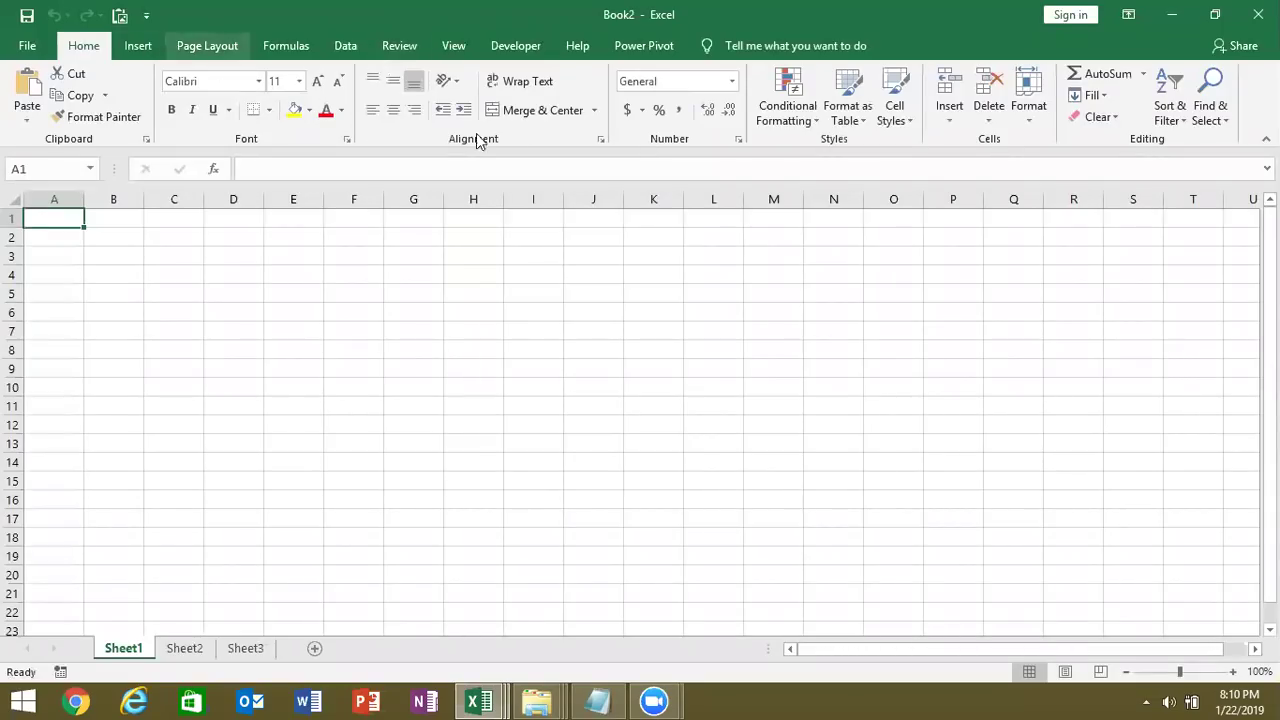
key(alt+F11)
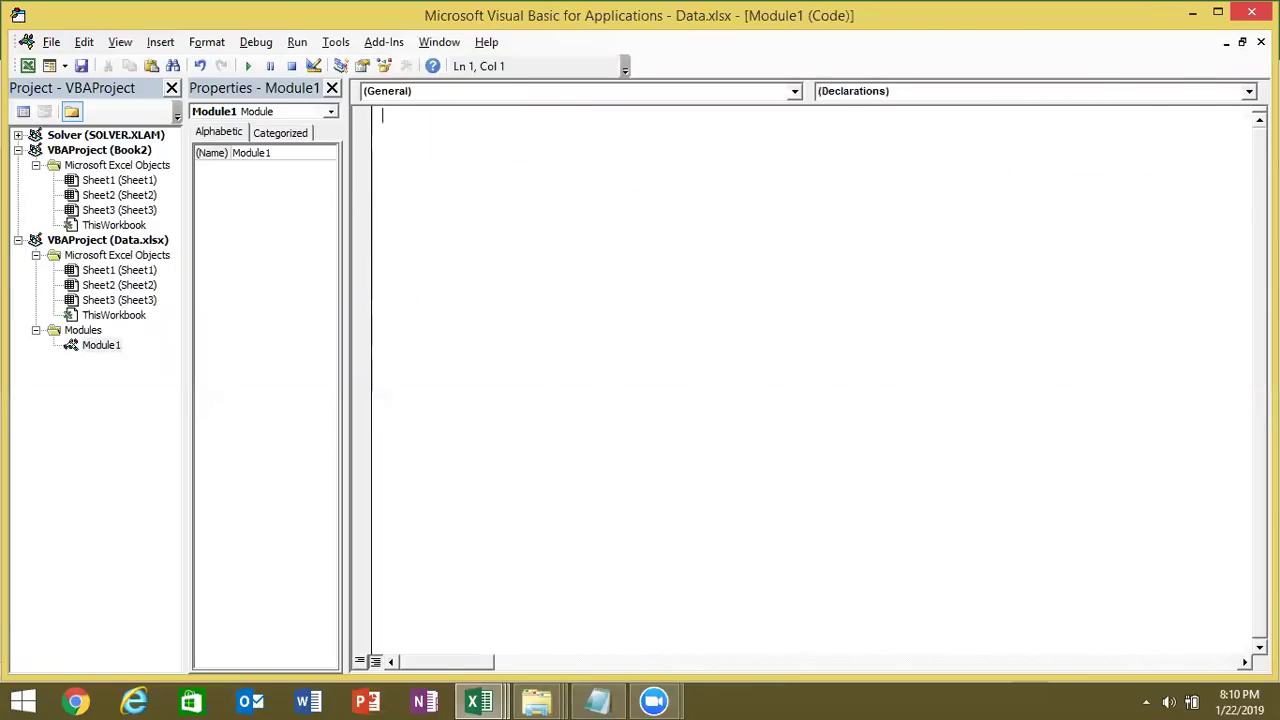
click(1252, 12)
click(1258, 14)
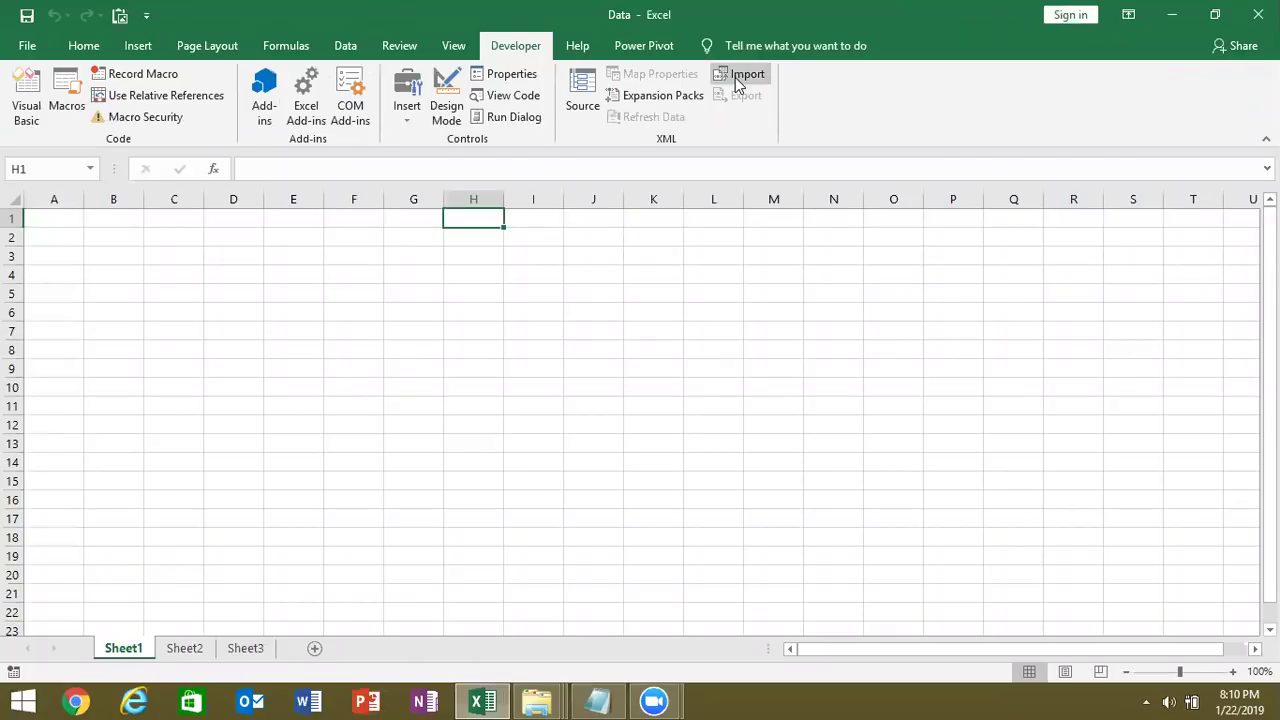
Step: In new workbook Book3, insert a module, paste the rr macro, and start Sub rr_1() below it
key(ctrl+n)
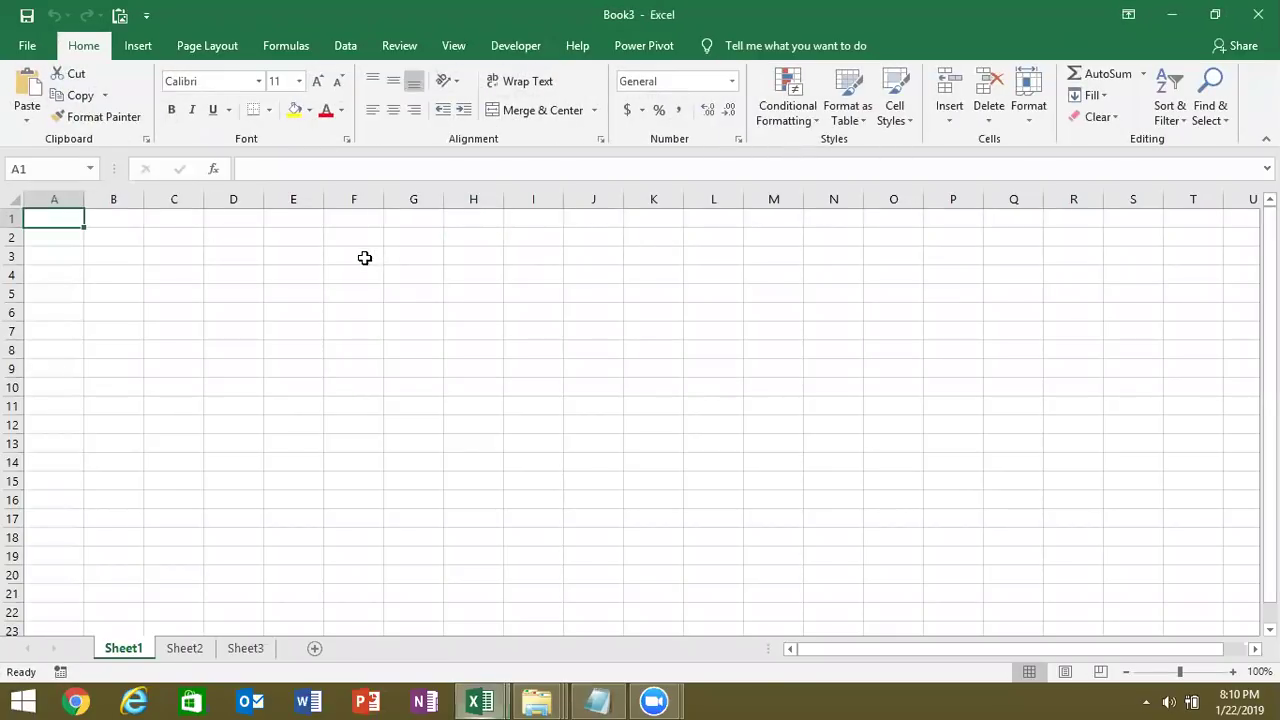
click(492, 50)
click(30, 97)
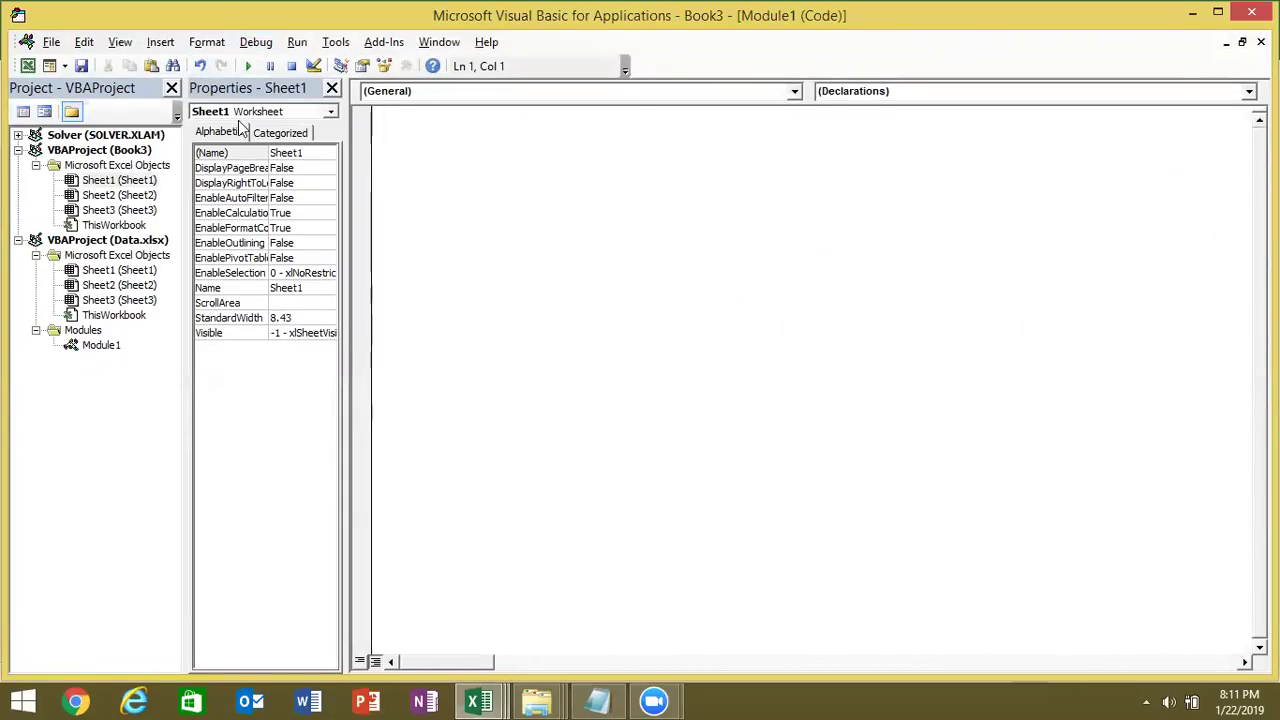
click(161, 42)
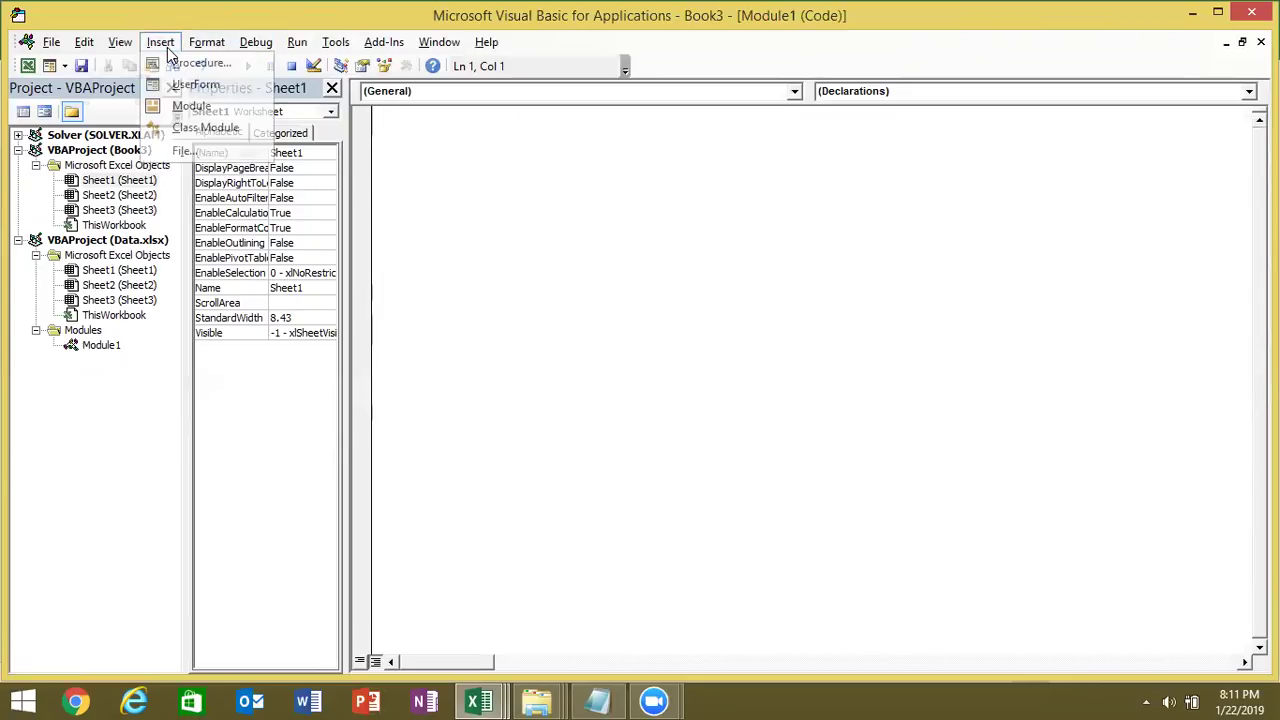
click(181, 110)
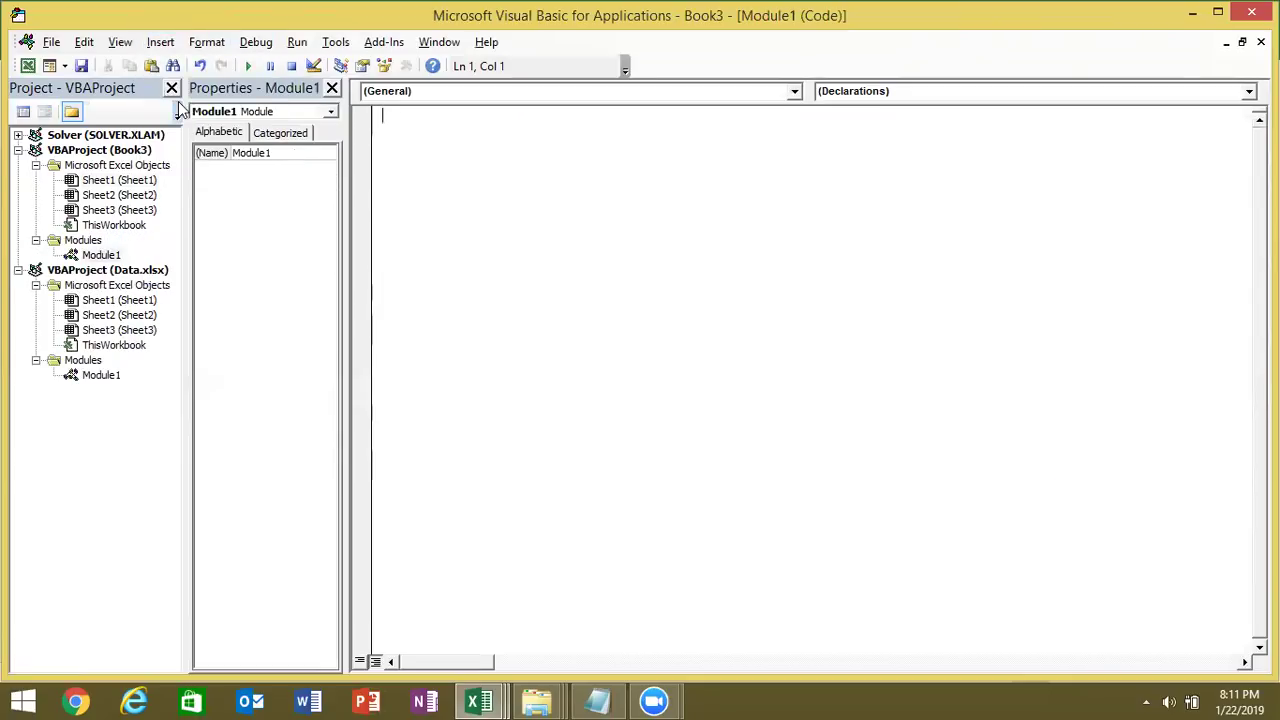
key(ctrl+v)
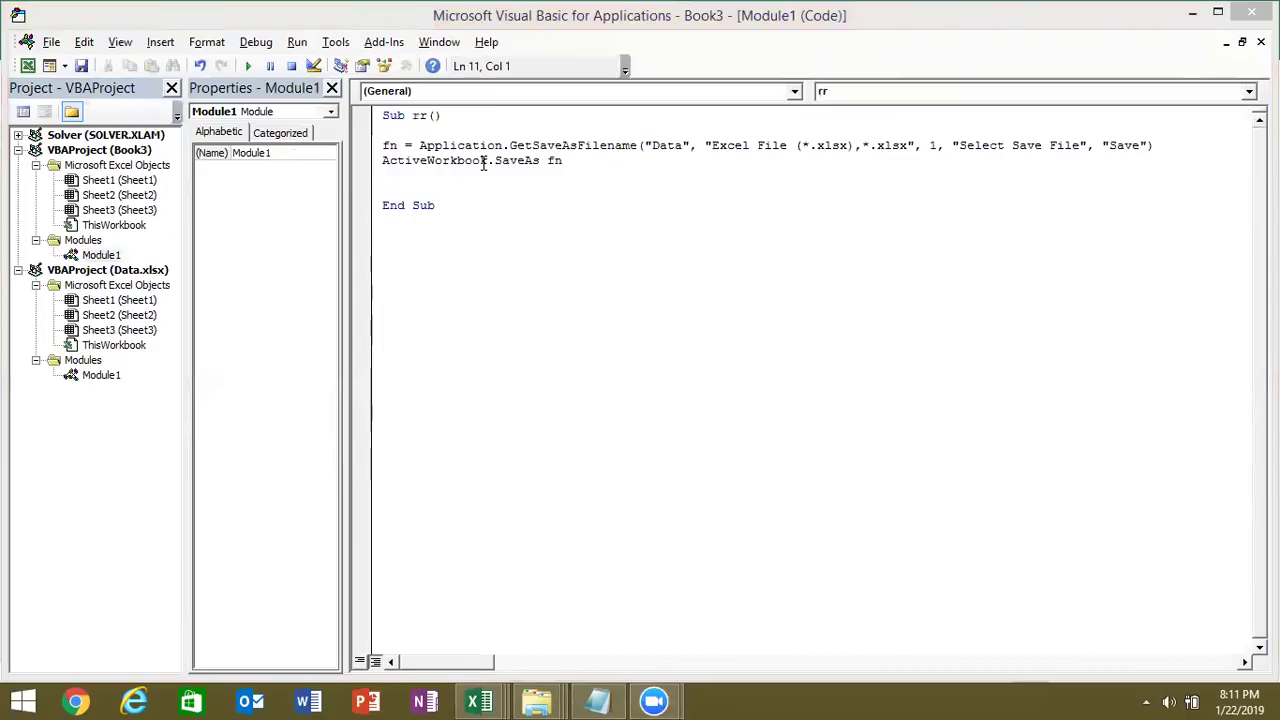
click(481, 266)
text(sub rr_1())
Step: Finish the Sub rr_1() line and open the desktop's New folder to view its files
key(Return)
key(Return)
key(Return)
key(Return)
key(alt+Tab)
key(alt+Tab)
key(alt+Tab)
key(alt+Tab)
key(alt+Tab)
key(alt+Tab)
key(alt+Tab)
key(alt+Tab)
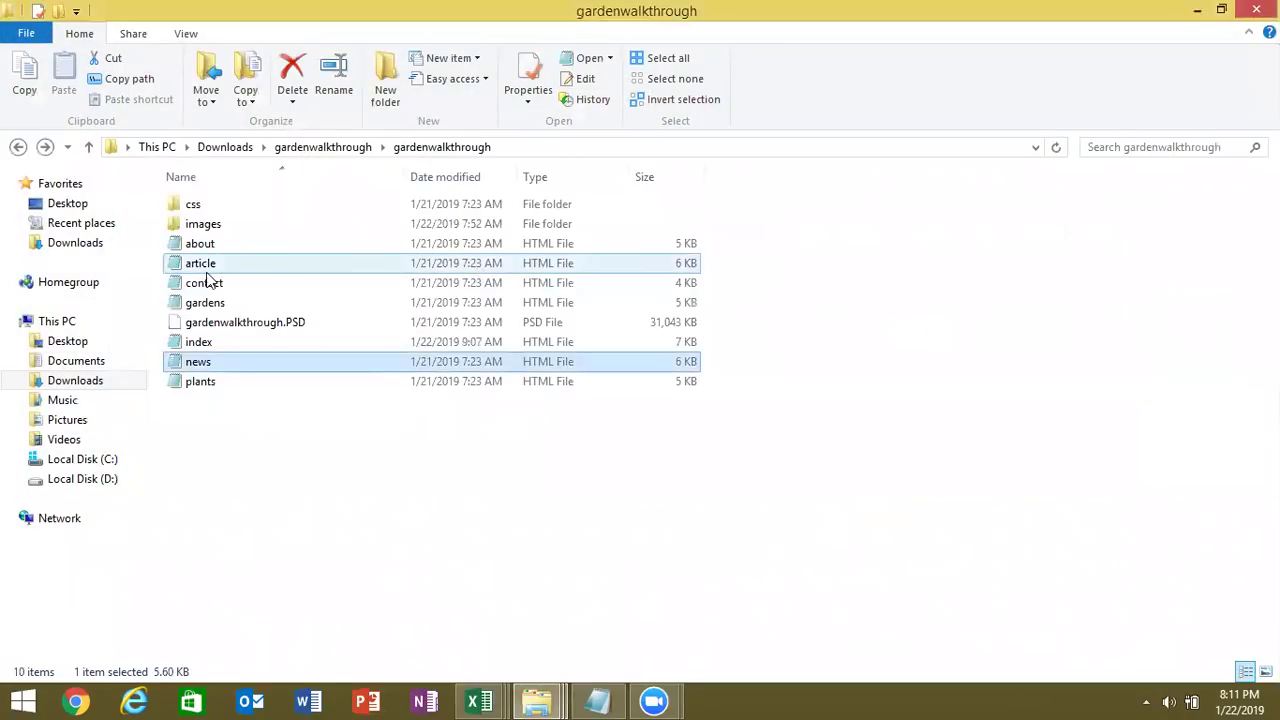
key(super+d)
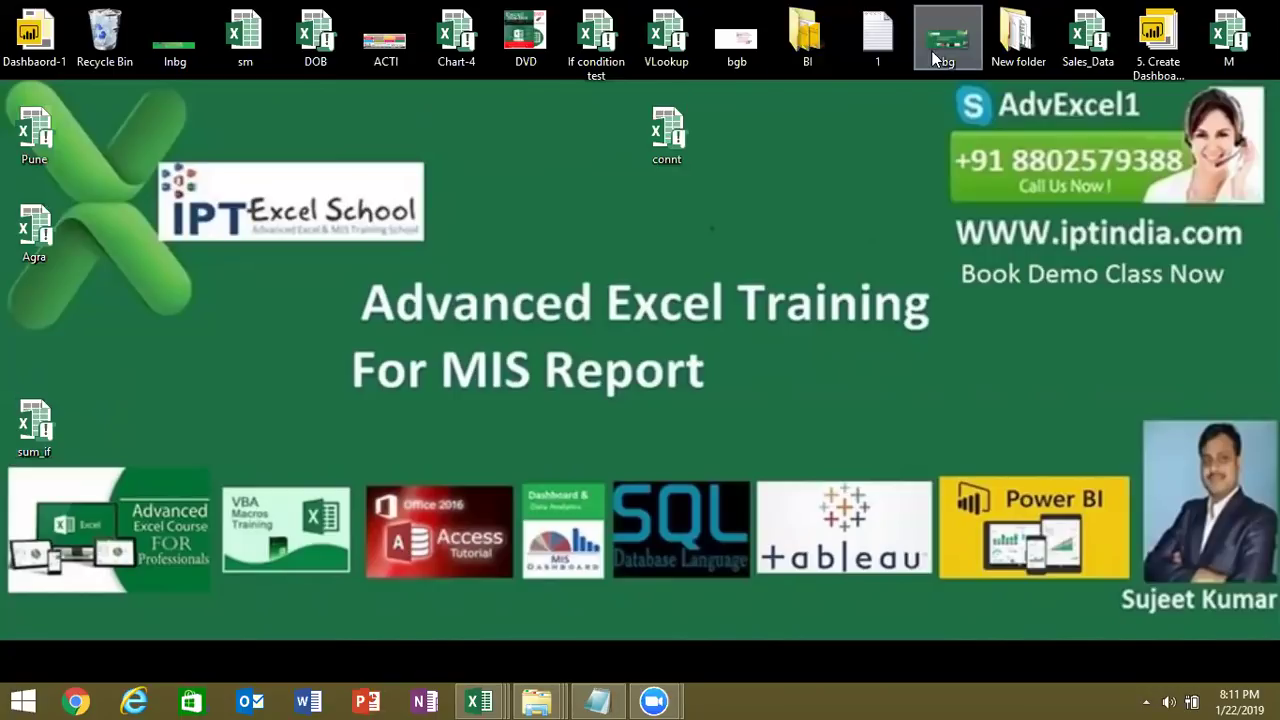
double_click(1008, 60)
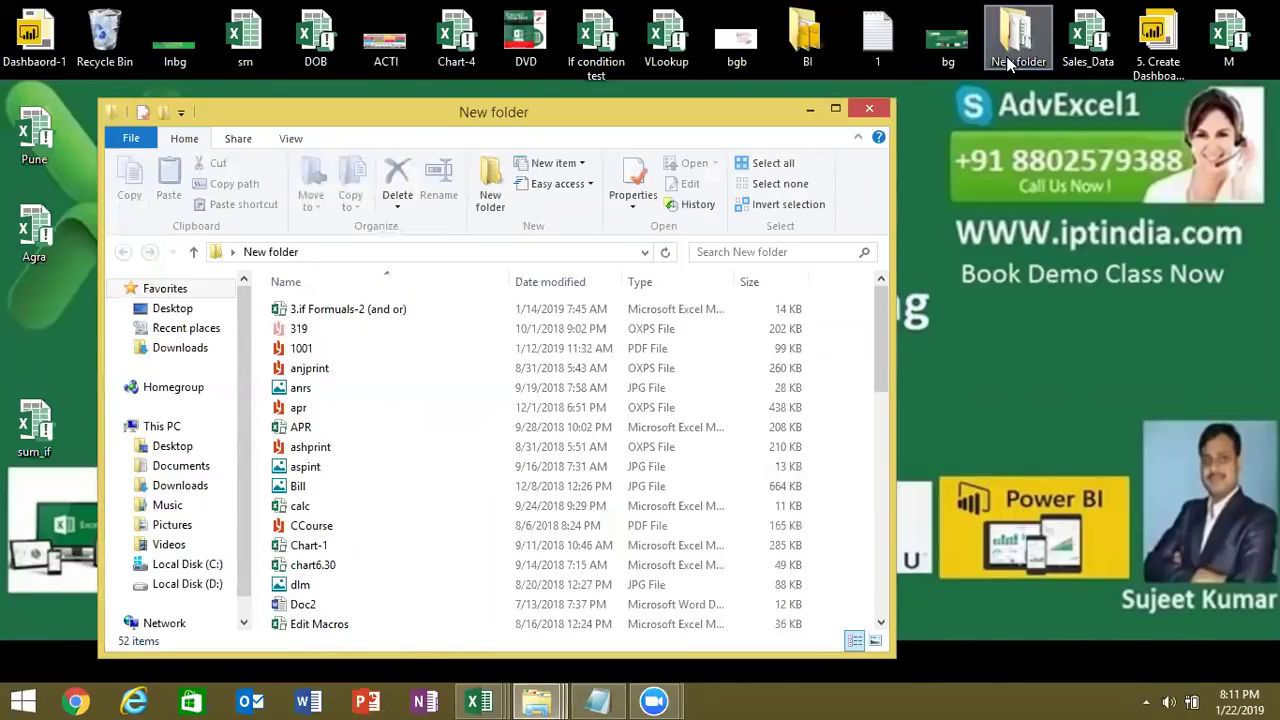
Step: Back in the VBA editor, add empty lines inside rr_1 before End Sub
key(alt+Tab)
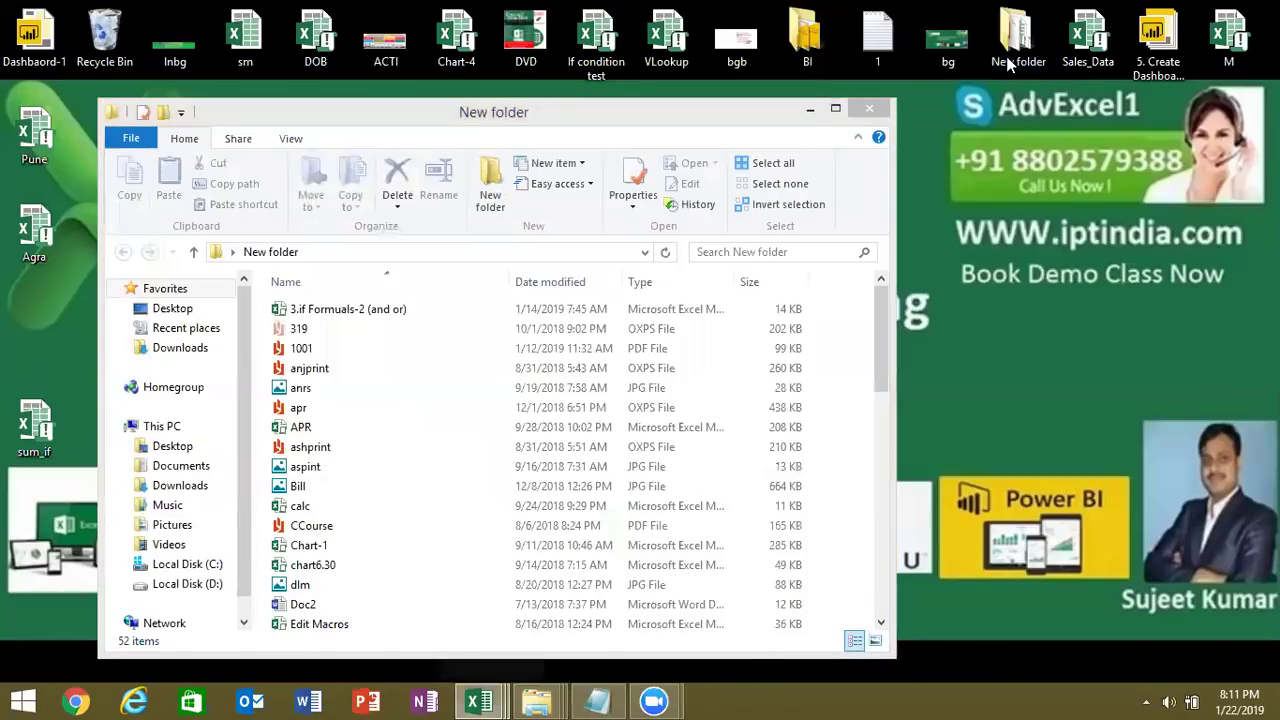
key(Return)
key(Up)
key(Up)
key(Up)
key(Up)
Step: In rr_1, declare Dim fn As String and begin the next line with fn=dir(
text(dim fn as )
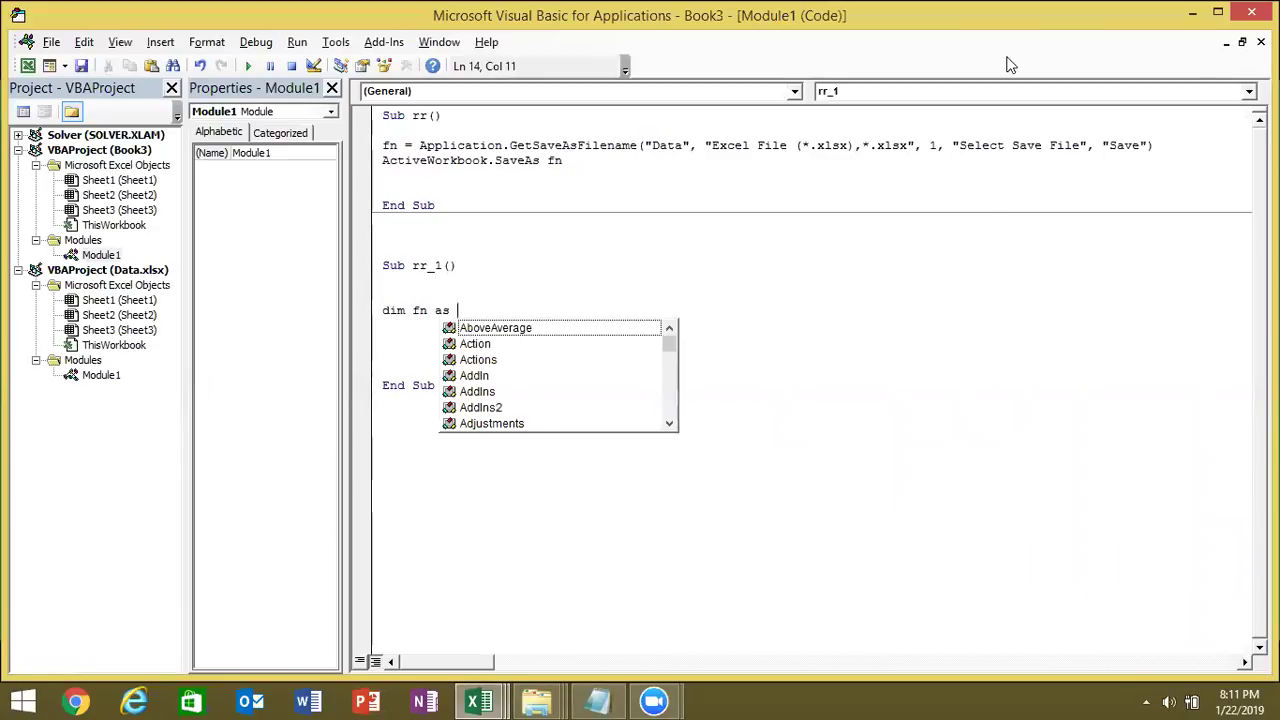
text(str)
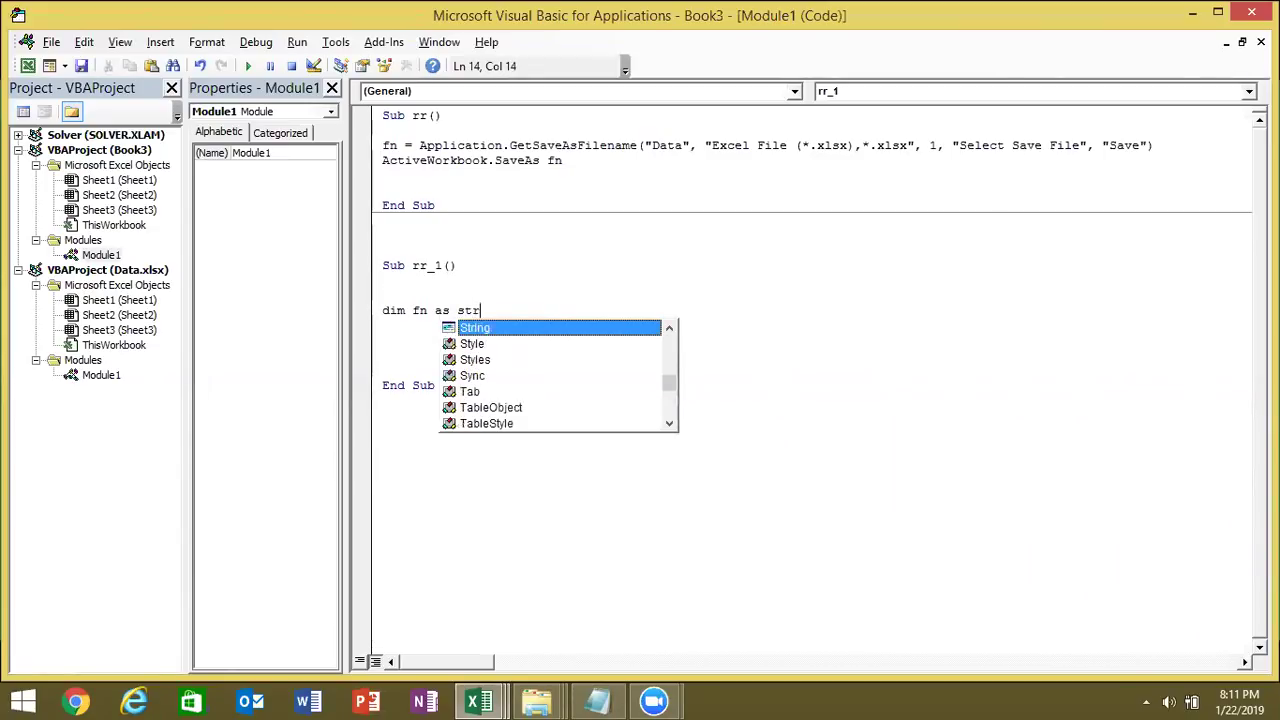
key(Tab)
key(Return)
key(Return)
text(fn)
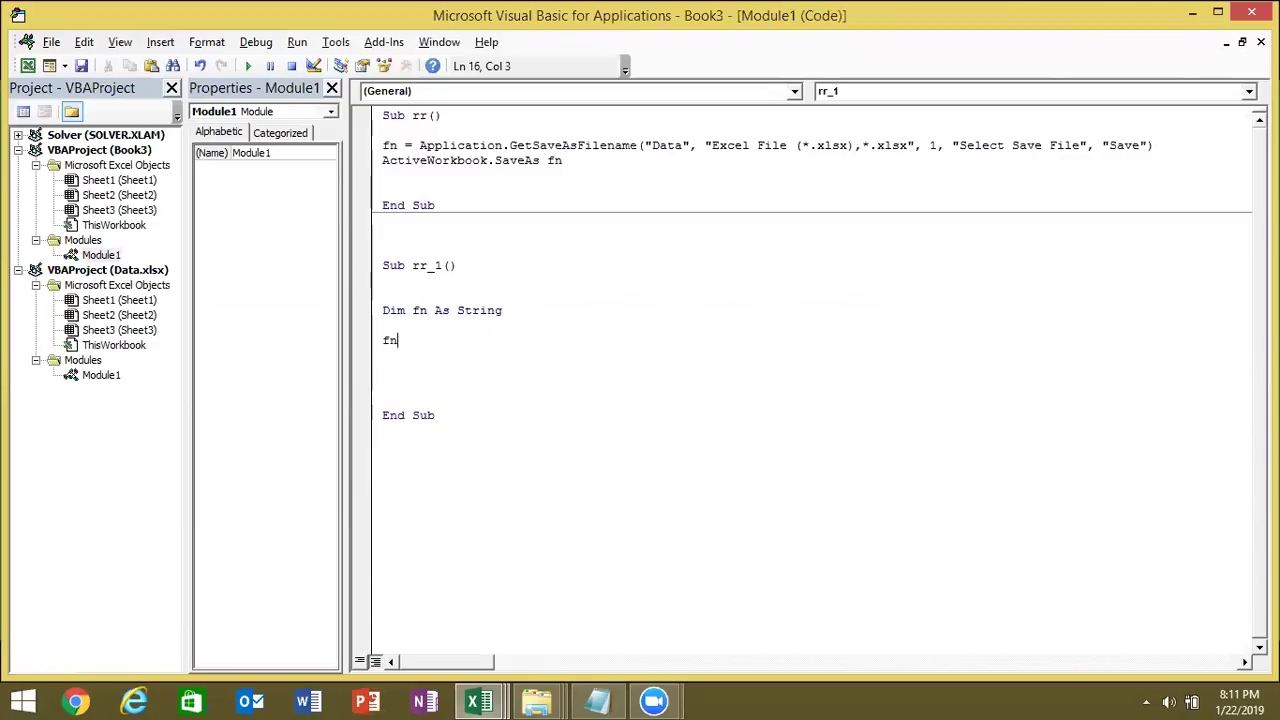
text(=dir()
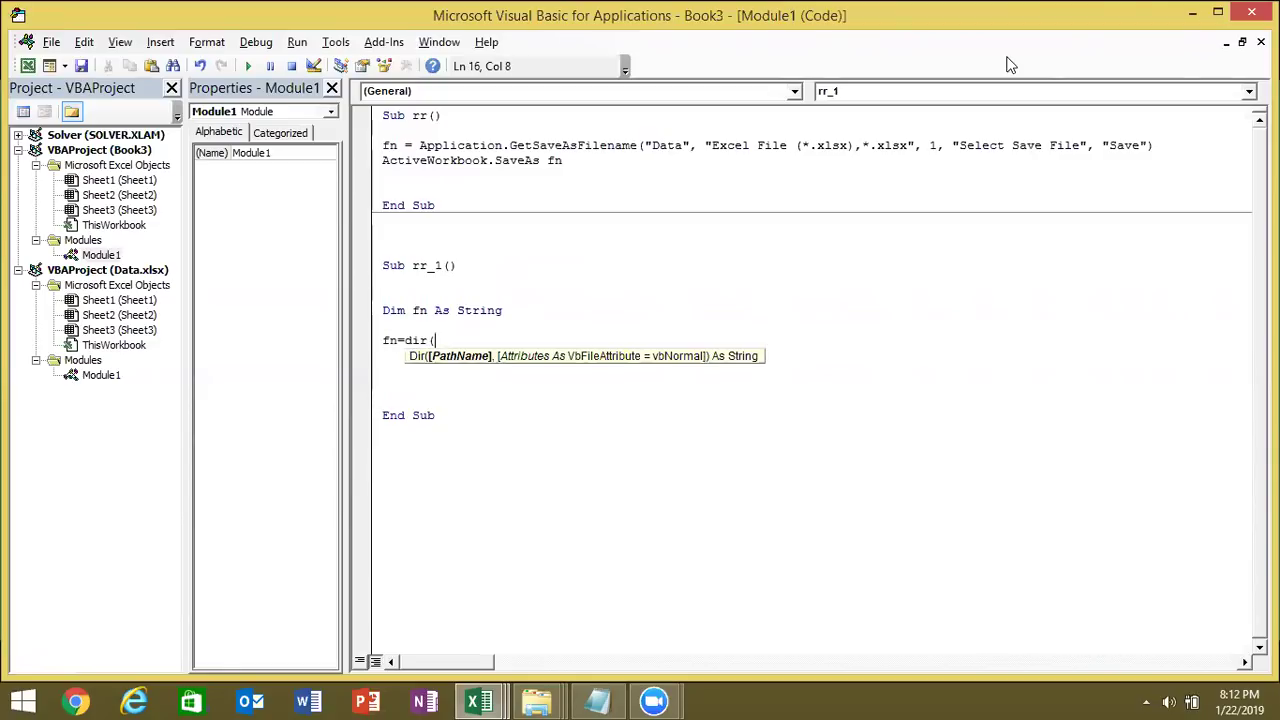
key(super+d)
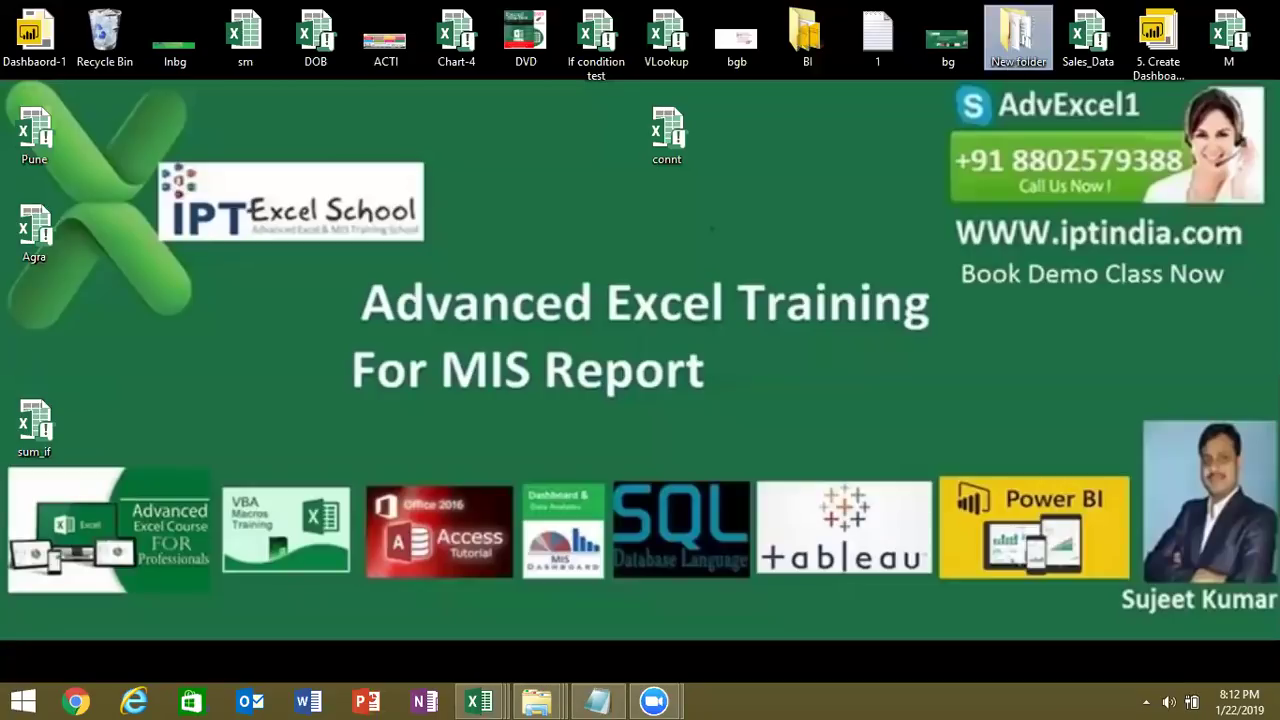
Step: View the Properties of the desktop's New folder, then close them
right_click(999, 41)
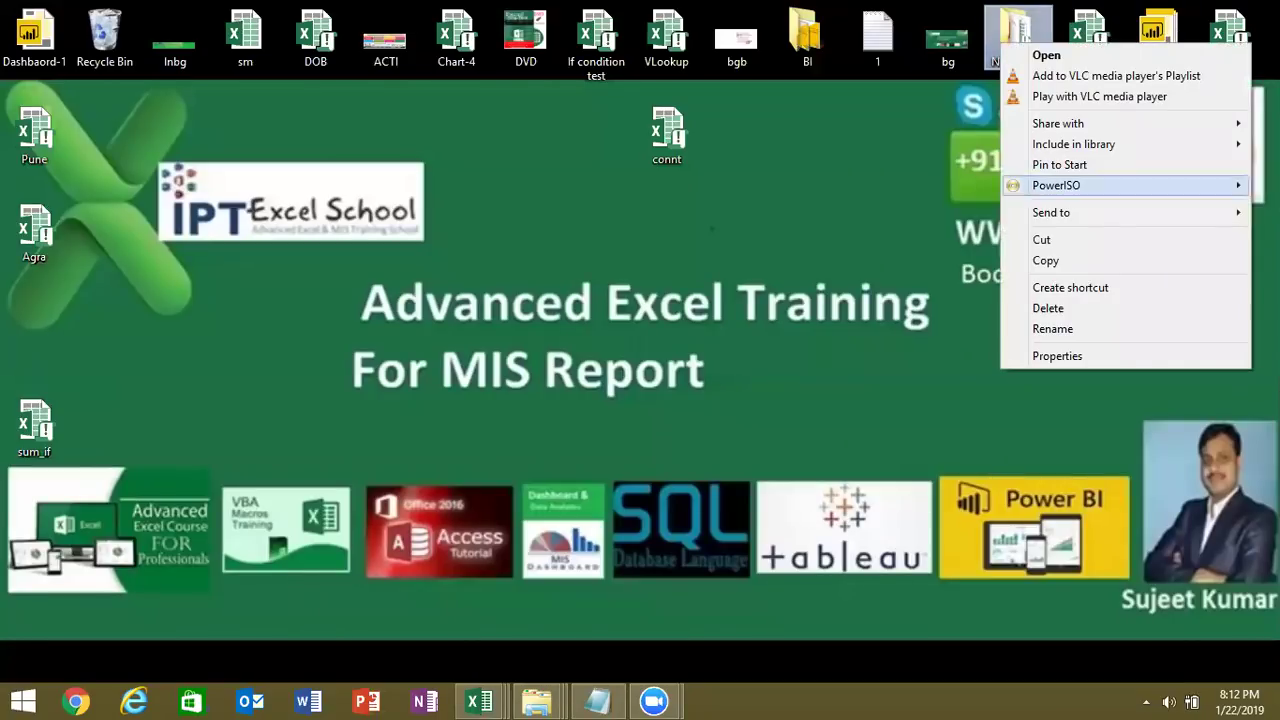
click(1130, 356)
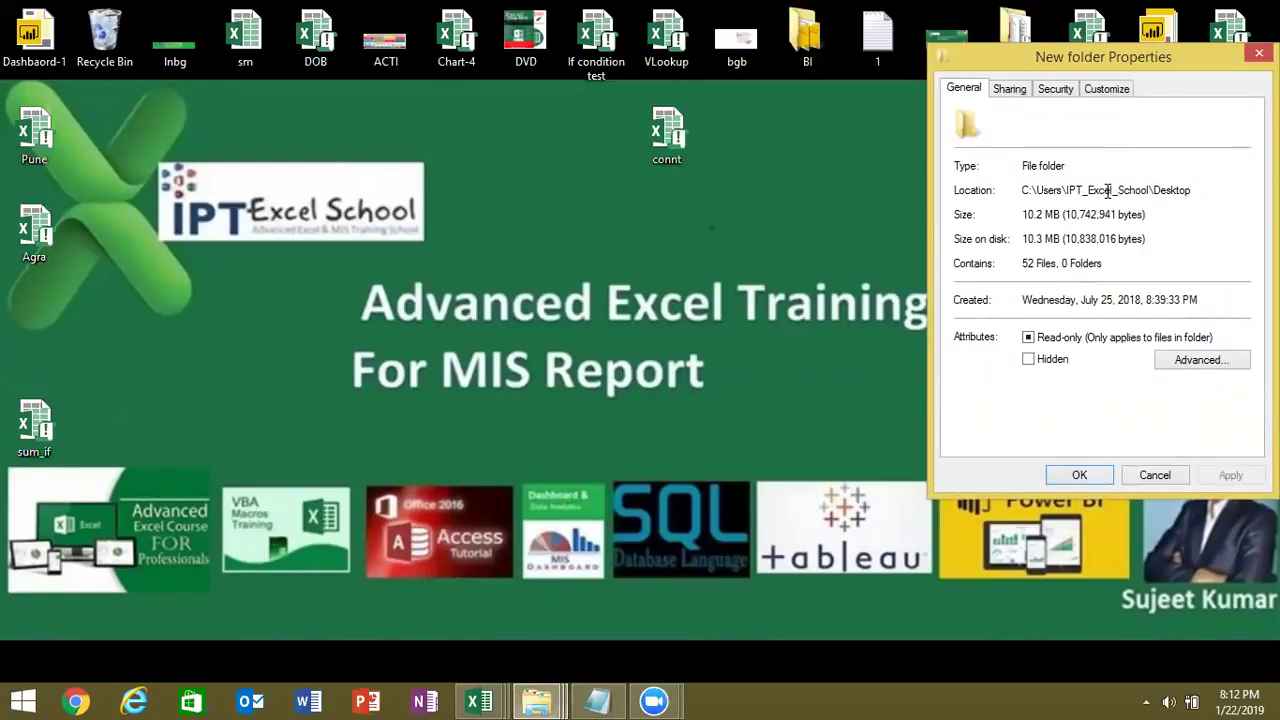
key(Escape)
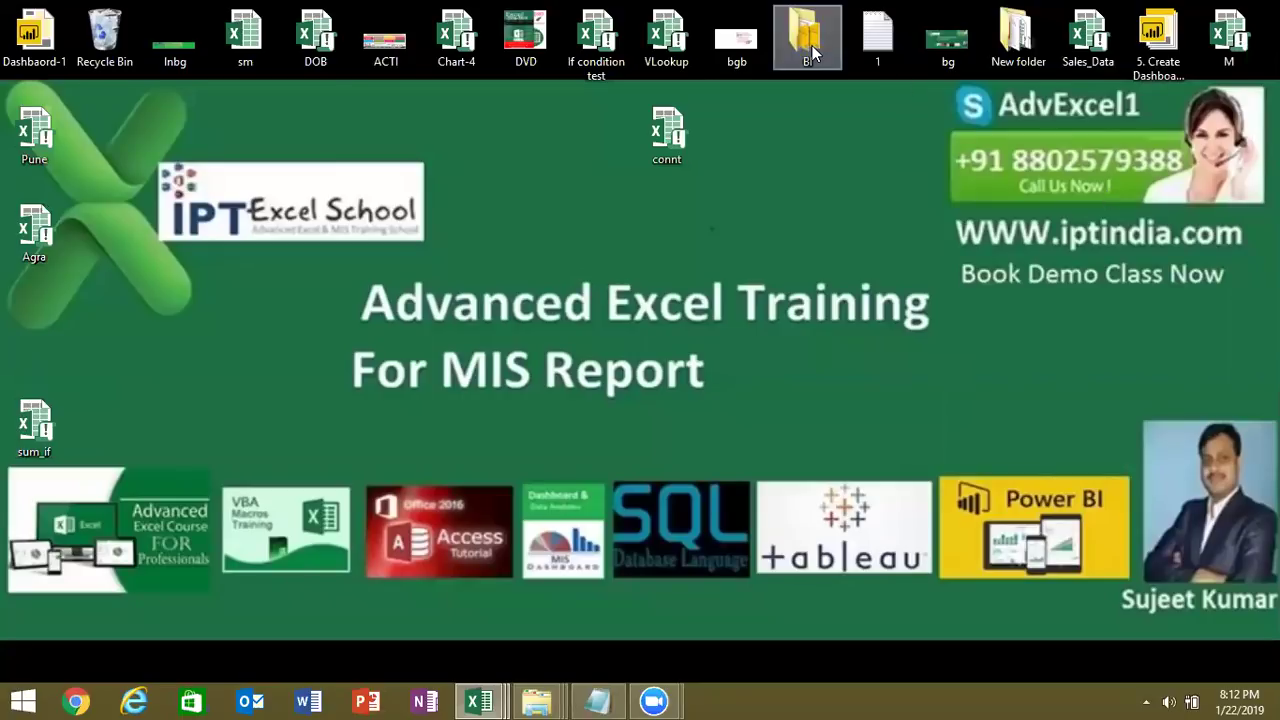
Step: Inside New folder, open the 3.if Formulas-2 (and or) workbook's Properties and select its Location path
double_click(1016, 40)
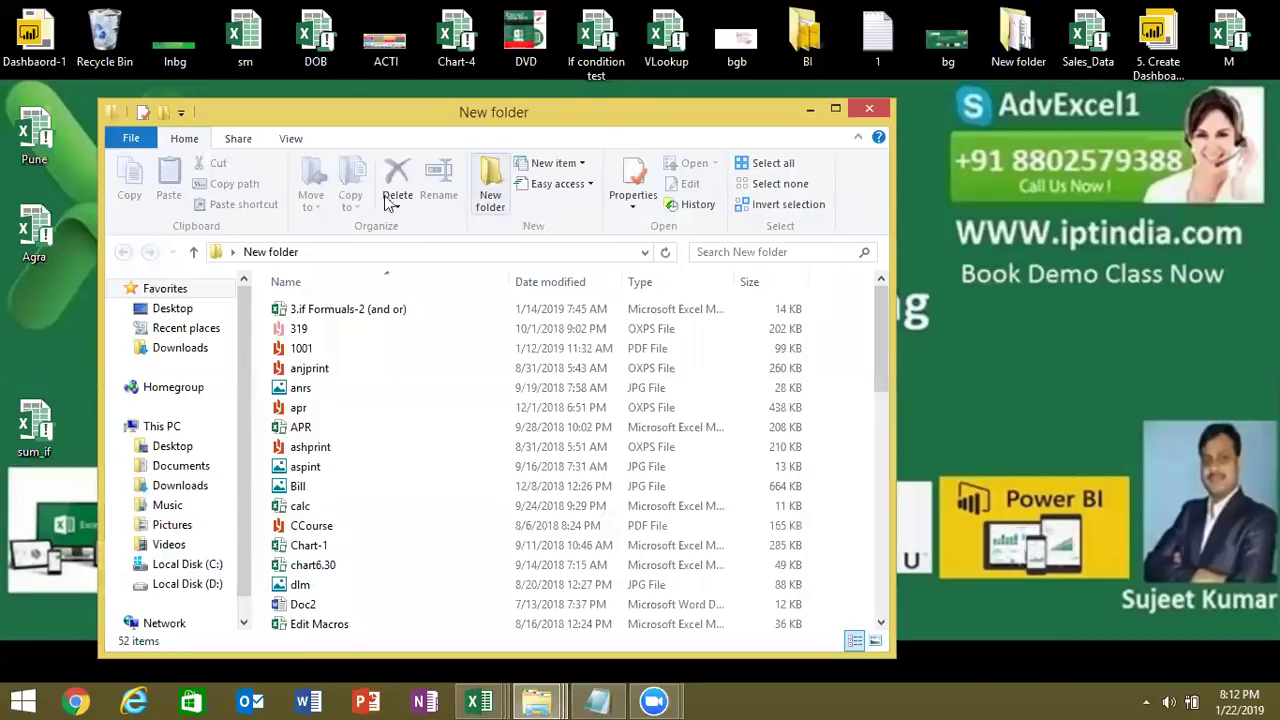
right_click(345, 310)
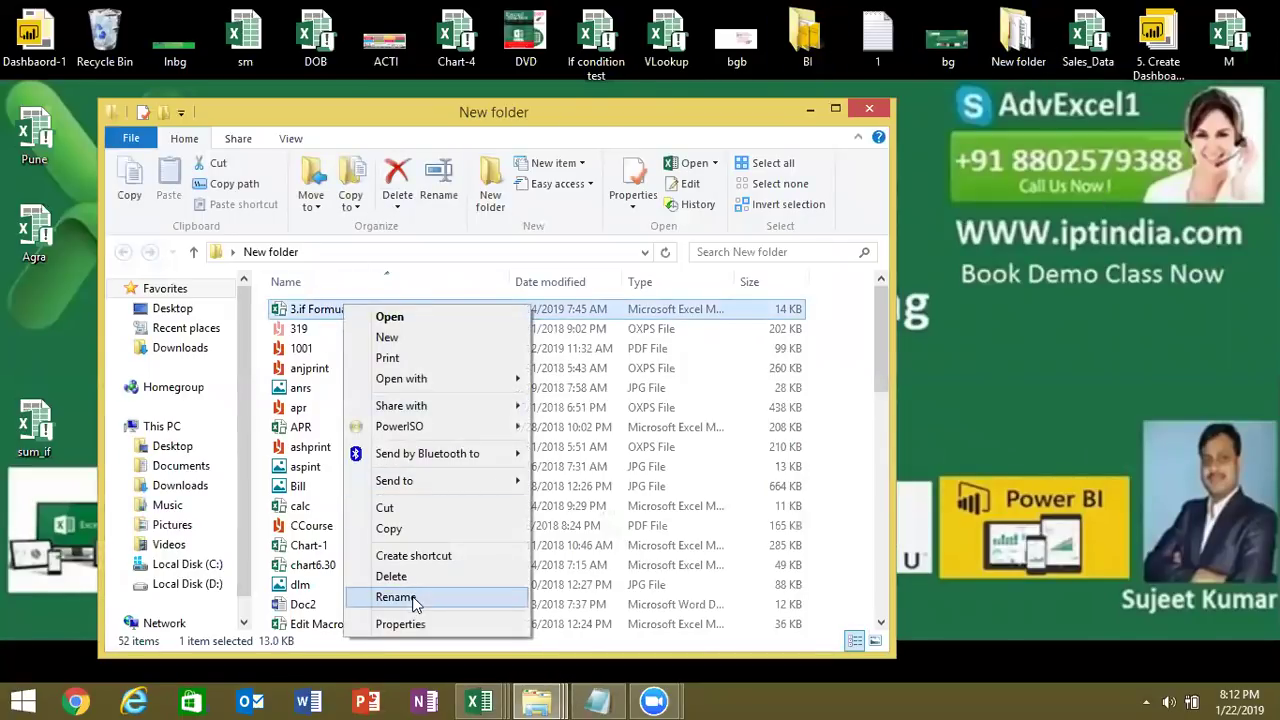
click(410, 622)
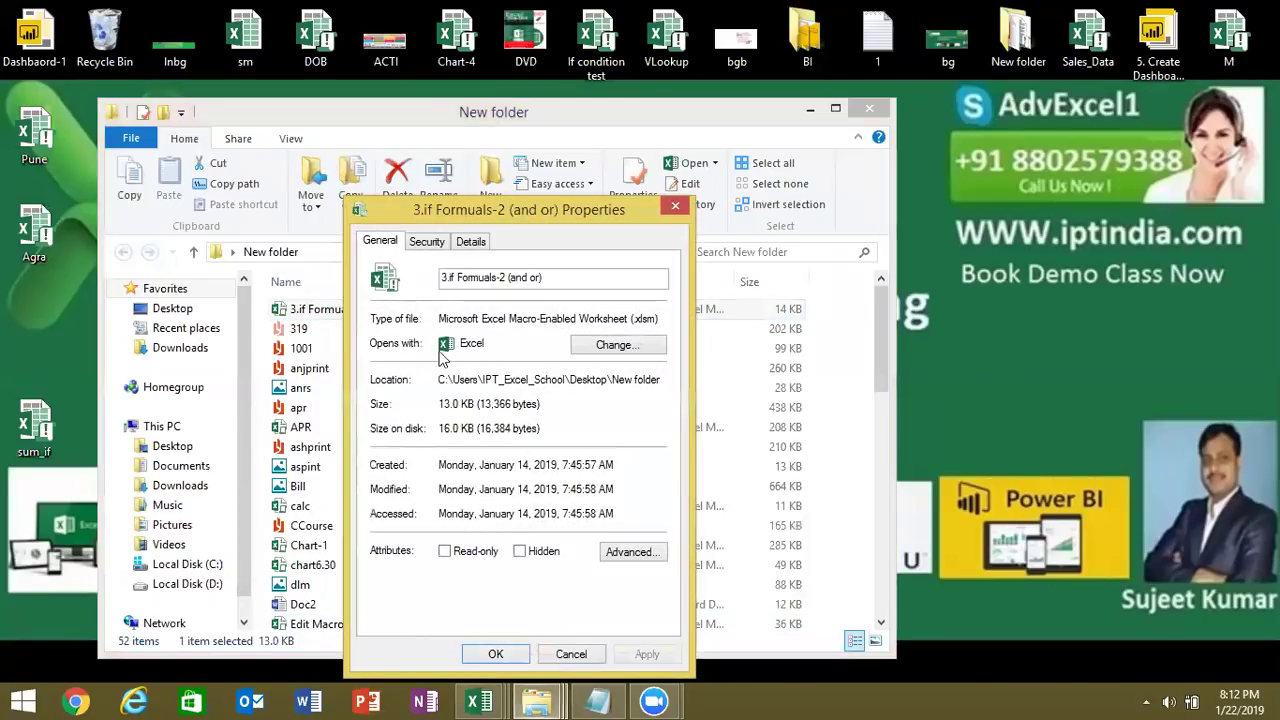
drag(438, 380, 662, 384)
key(ctrl+c)
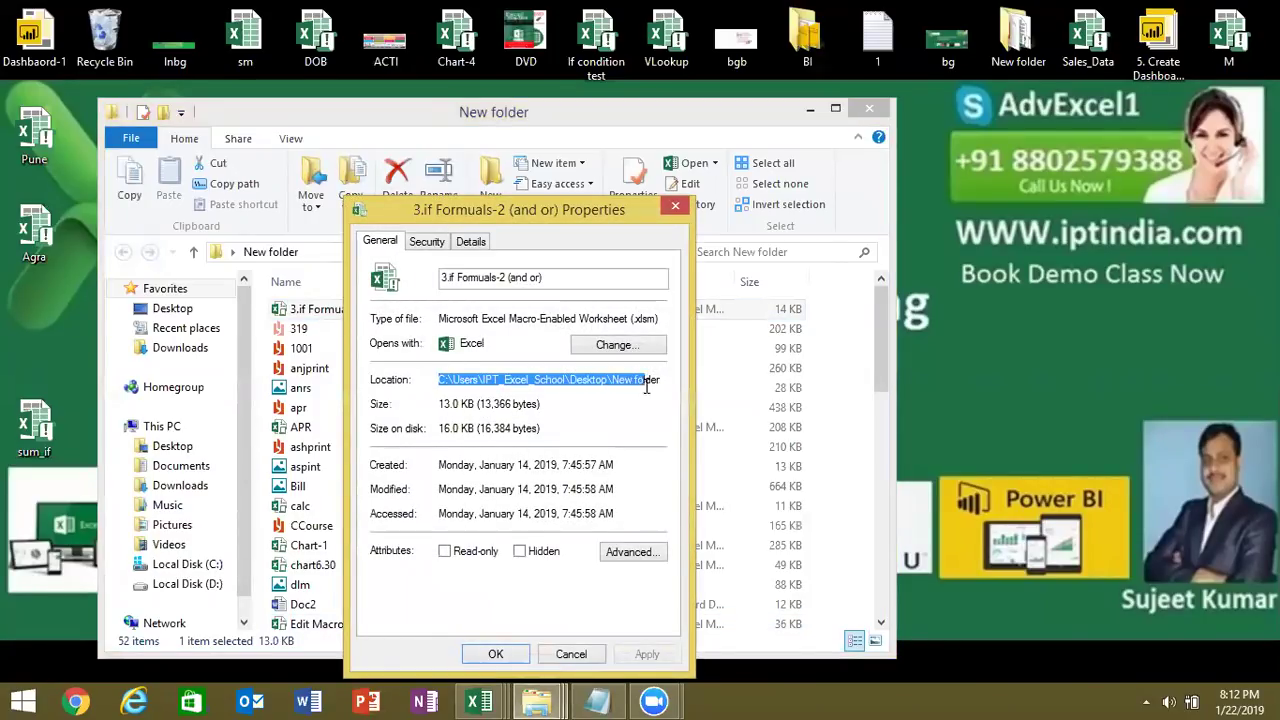
key(alt+Tab)
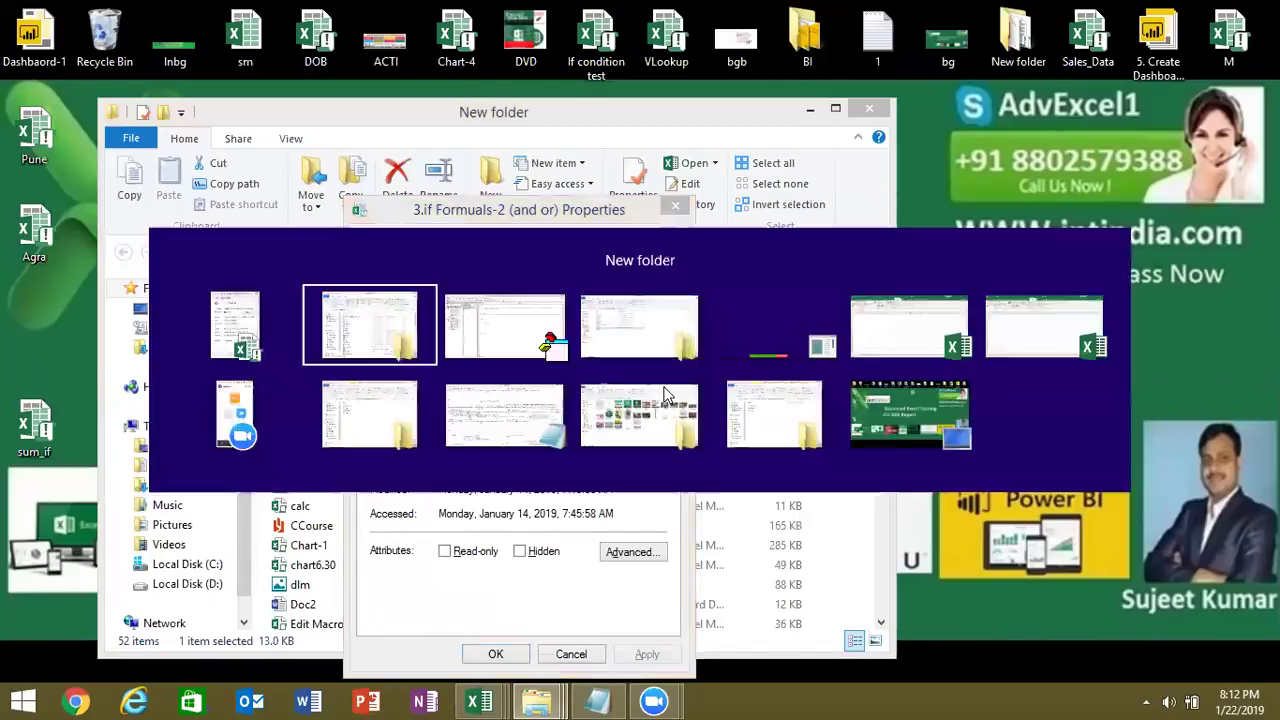
key(alt+Tab)
key(Tab)
key(alt+Tab)
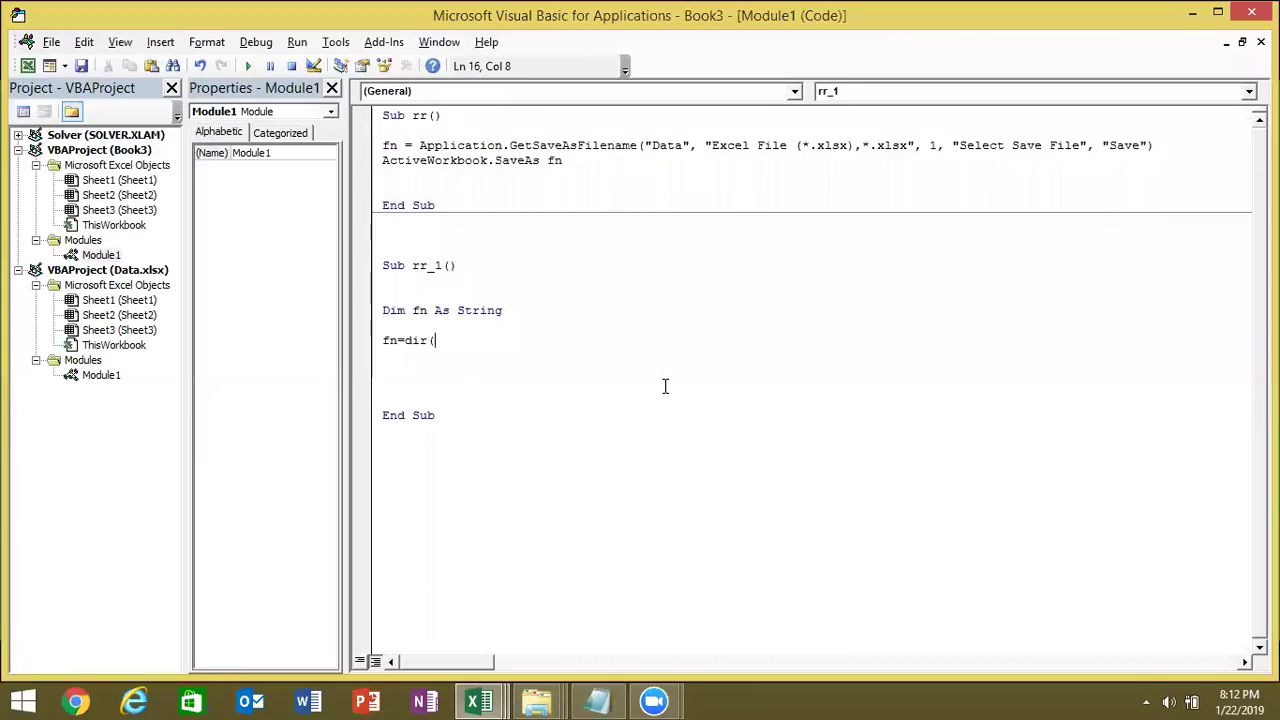
Step: Complete the Dir line as fn = Dir("<New folder path>\*.xlsm", vbNormal)
text(")
key(ctrl+v)
text(\*.xlsm")
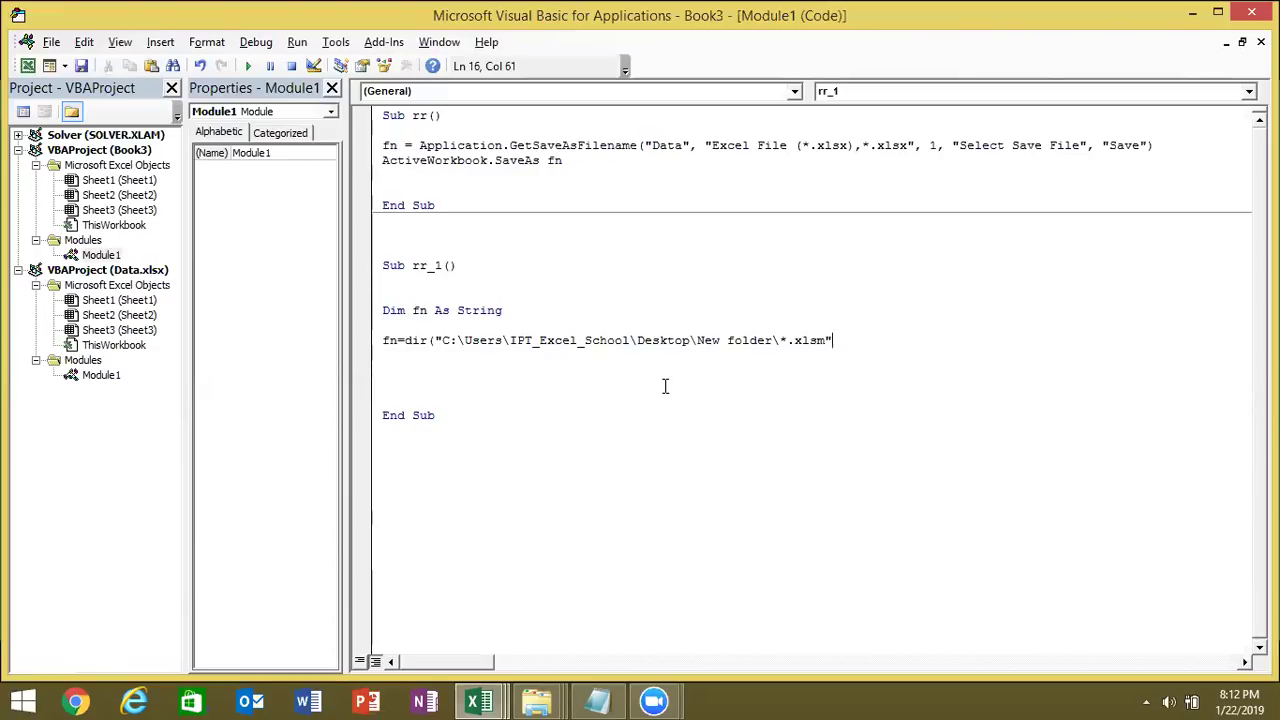
text(,)
key(Down)
key(Down)
key(Down)
key(Down)
key(Down)
key(Up)
key(Tab)
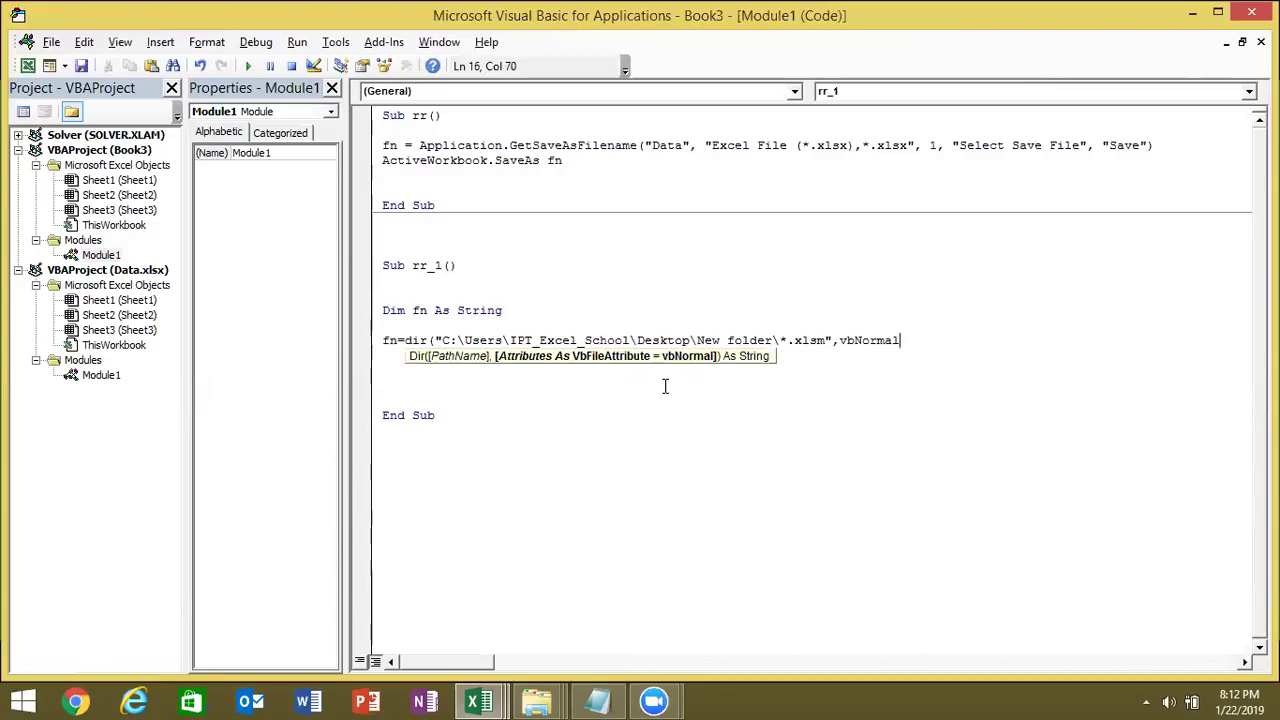
key(Return)
key(Return)
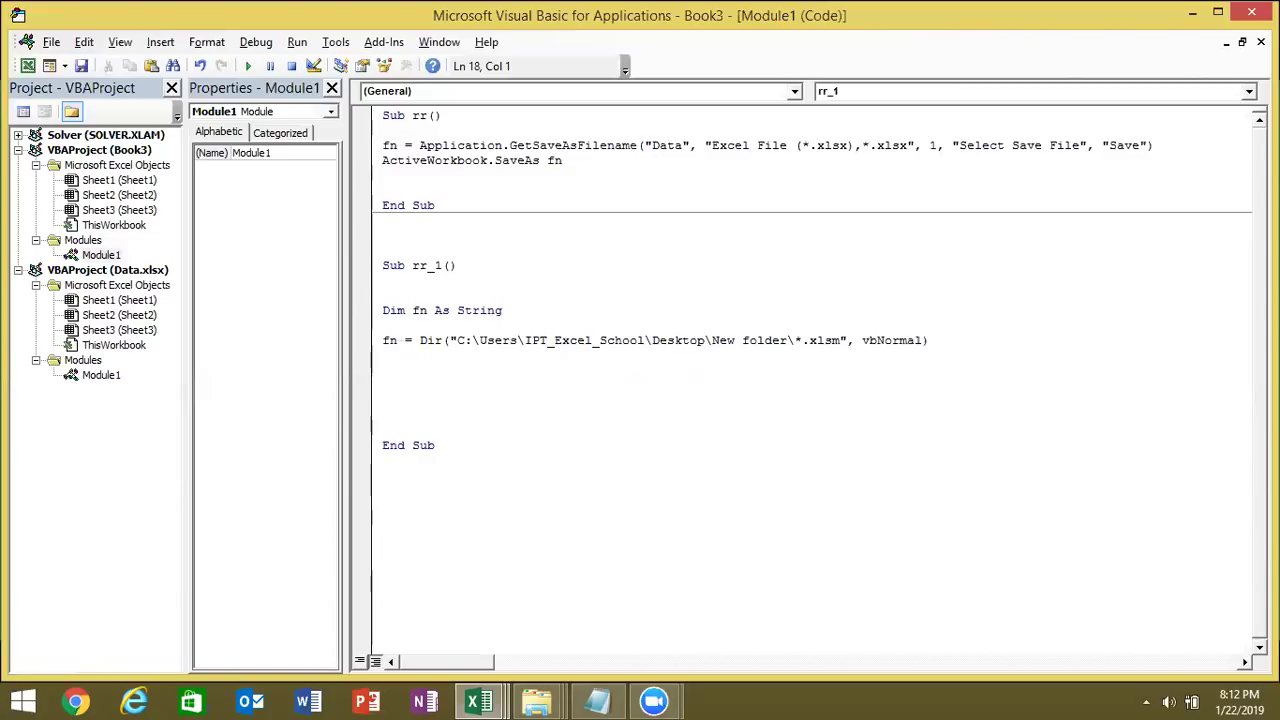
Step: Start the loop with Do While fn <> "", correcting the 'whilr' typo
text(do whilr fn<>"")
key(Return)
key(Return)
text(while)
key(Down)
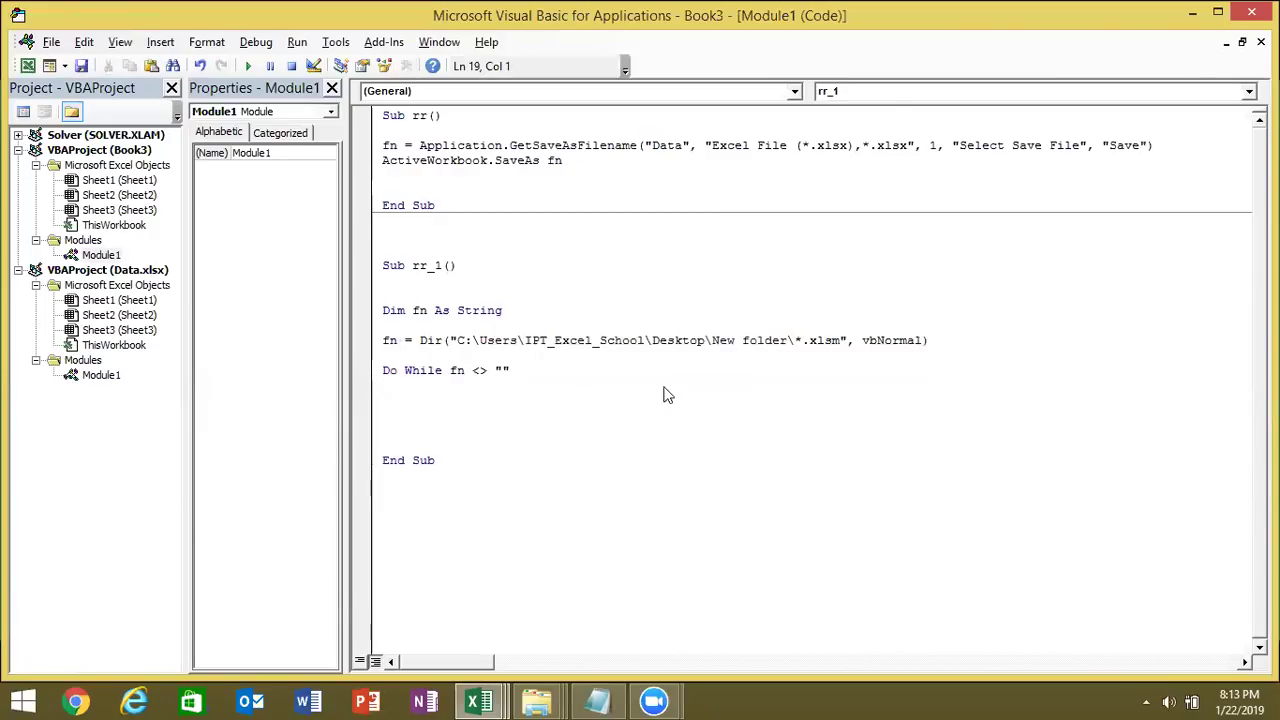
key(alt+Tab)
key(alt+Tab)
key(alt+Tab)
key(alt+Tab)
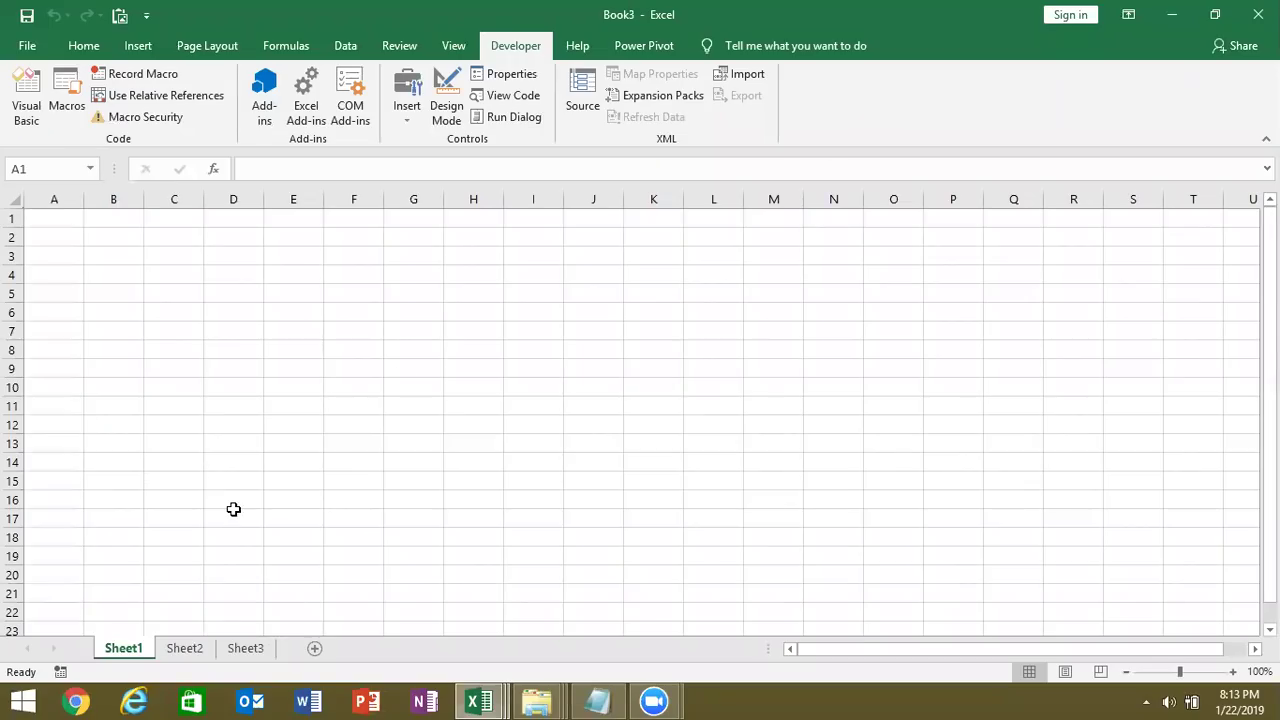
key(alt+Tab)
key(alt+Tab)
key(alt+Tab)
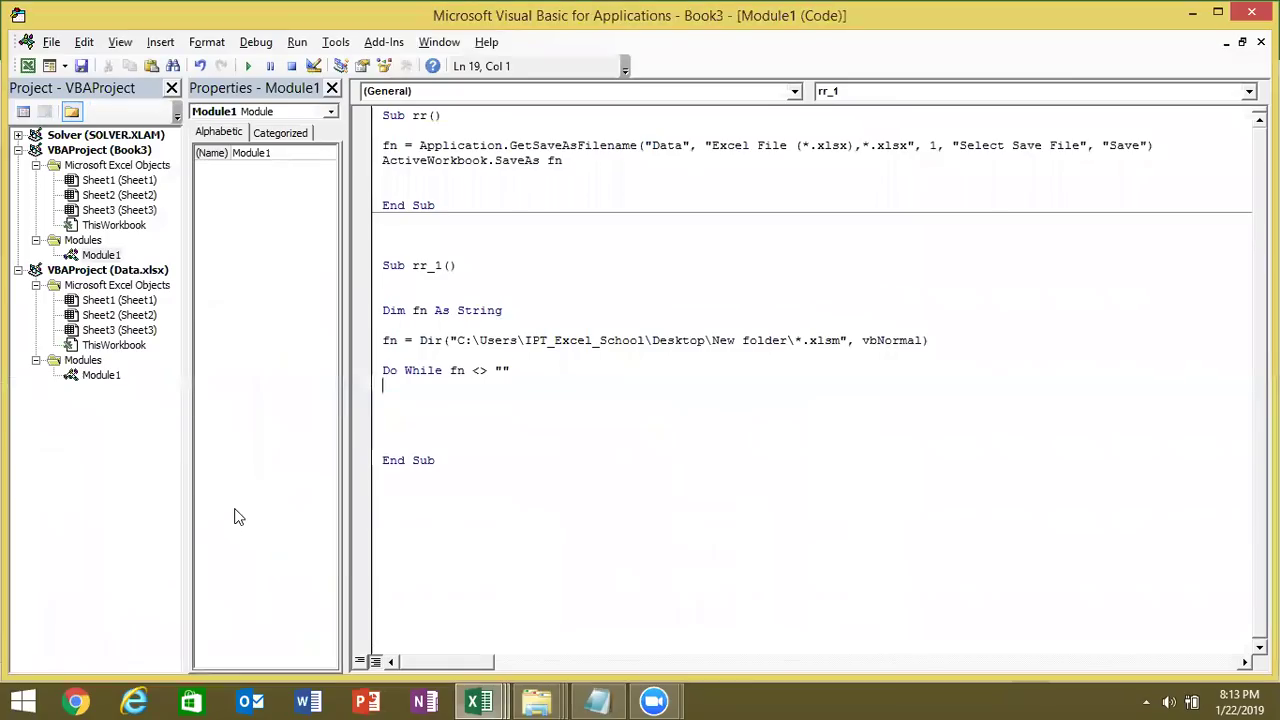
Step: Add the line Range("A65000").End(xlUp).Offset(1, 0).Value = fn inside the loop
text(ran)
key(BackSpace)
text(nge)
text(("A65000").en)
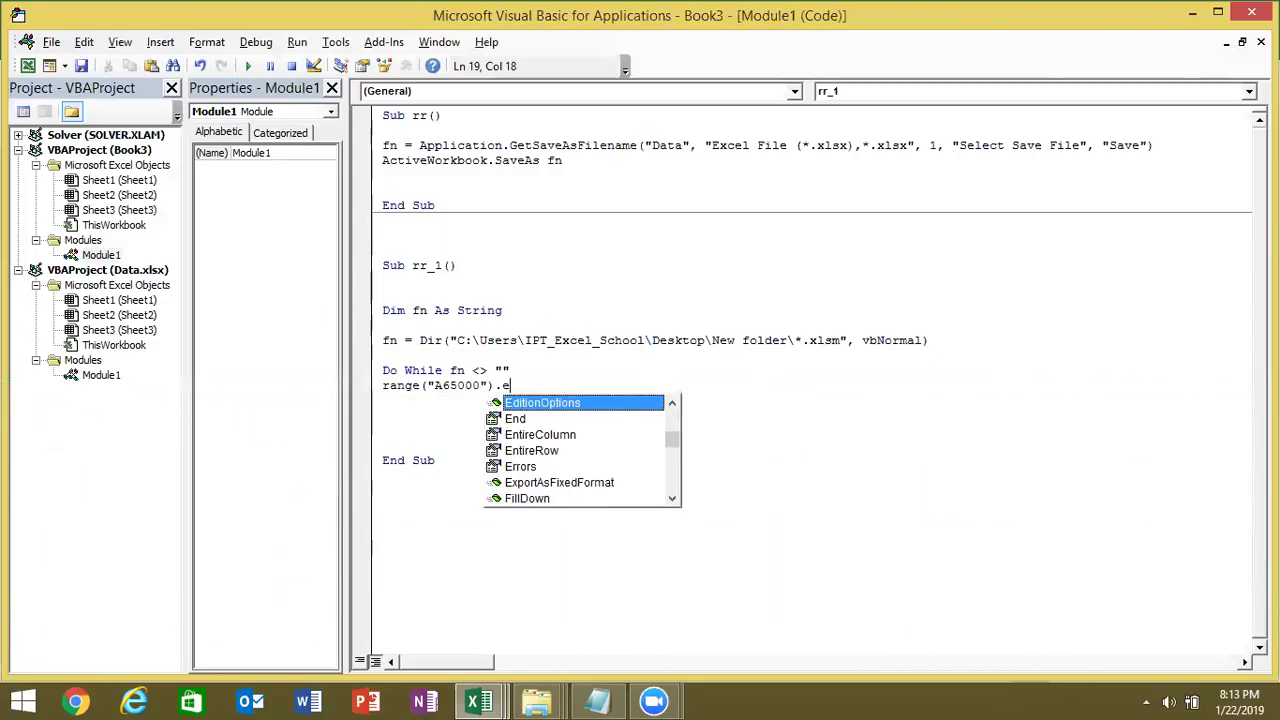
text(d()
key(Down)
key(Down)
key(Down)
key(Tab)
text().o)
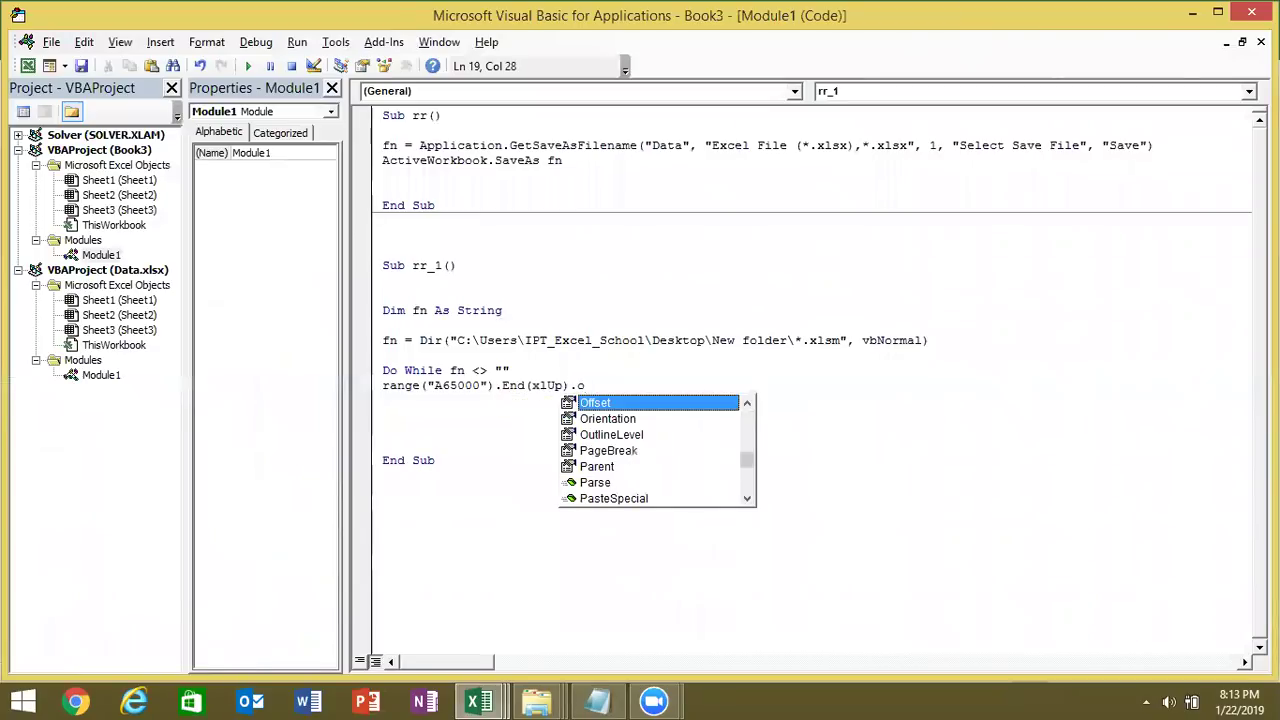
key(Tab)
text((1,0))
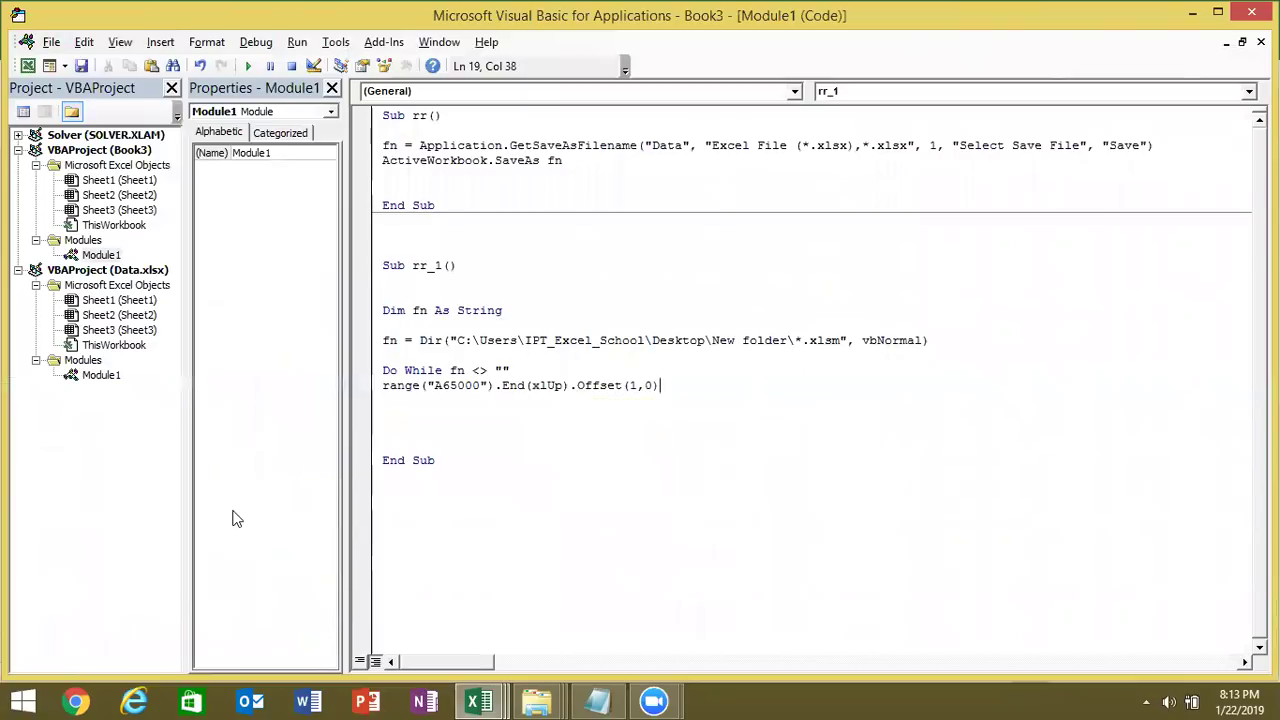
text(.)
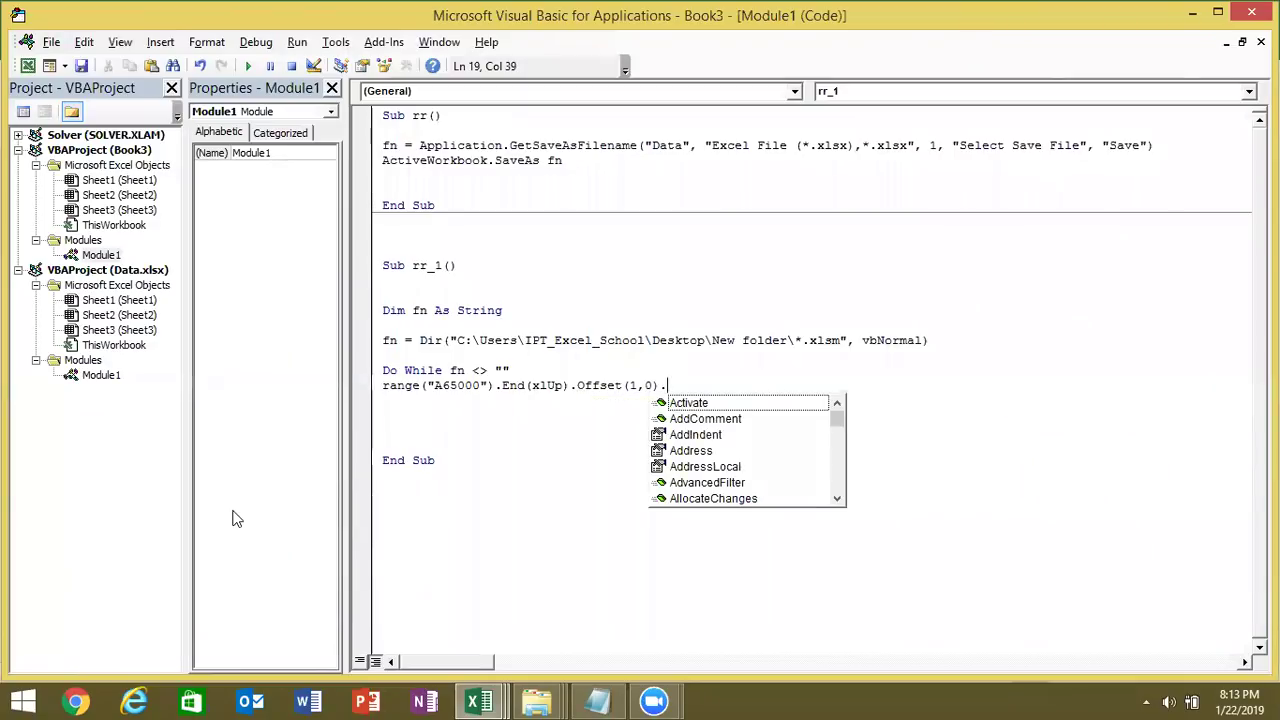
text(v)
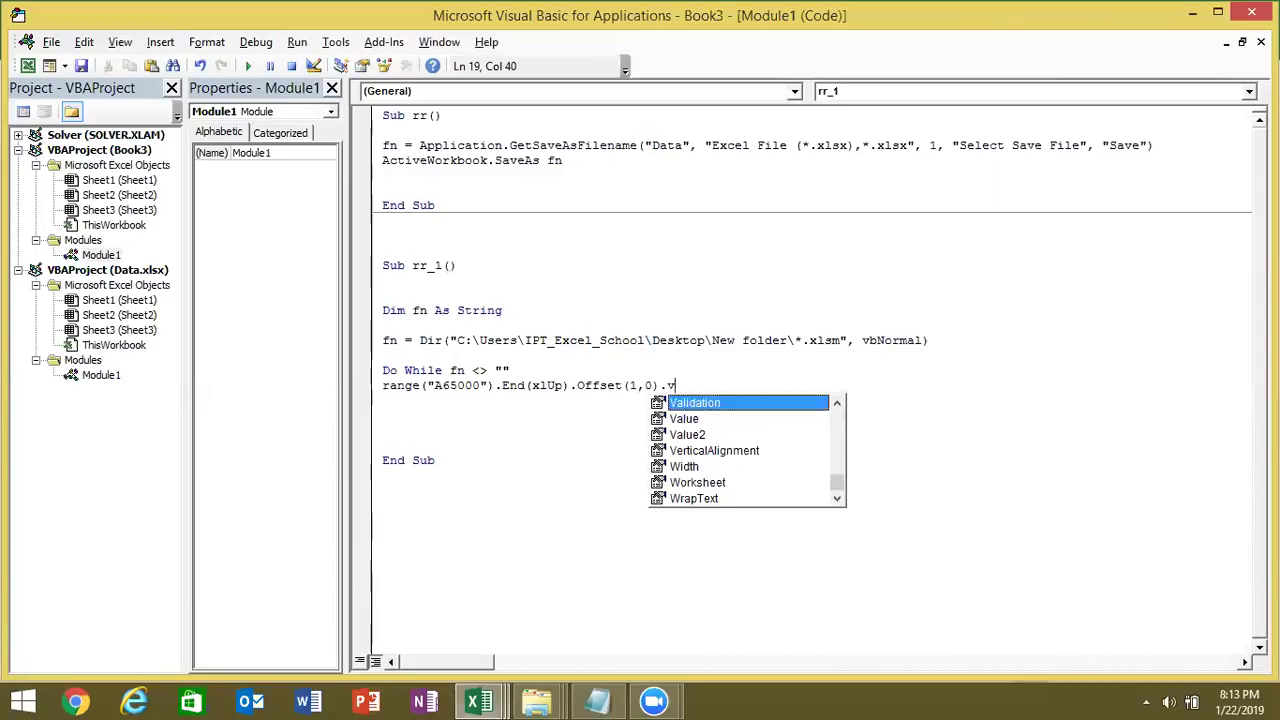
text(alu)
key(Tab)
text(= fn)
key(Return)
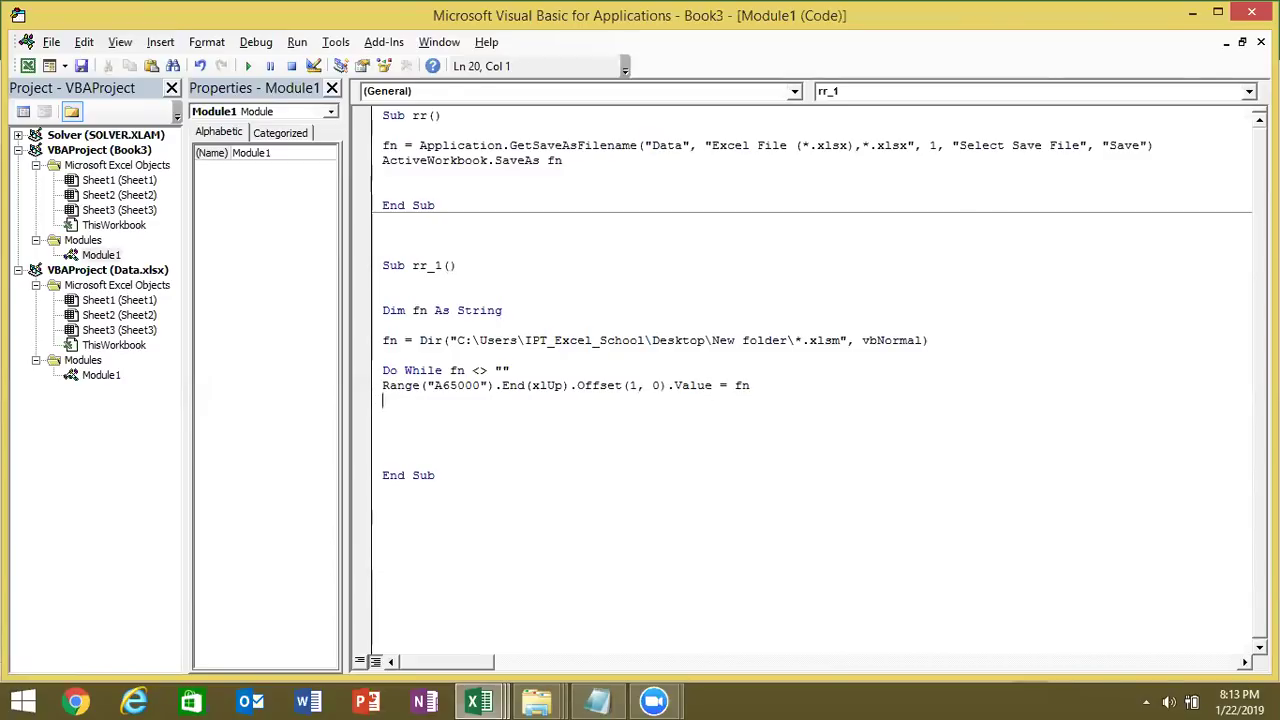
Step: Add fn = Dir() and close the loop with Loop
text(fn)
text(=)
text(dir())
key(Return)
text(l)
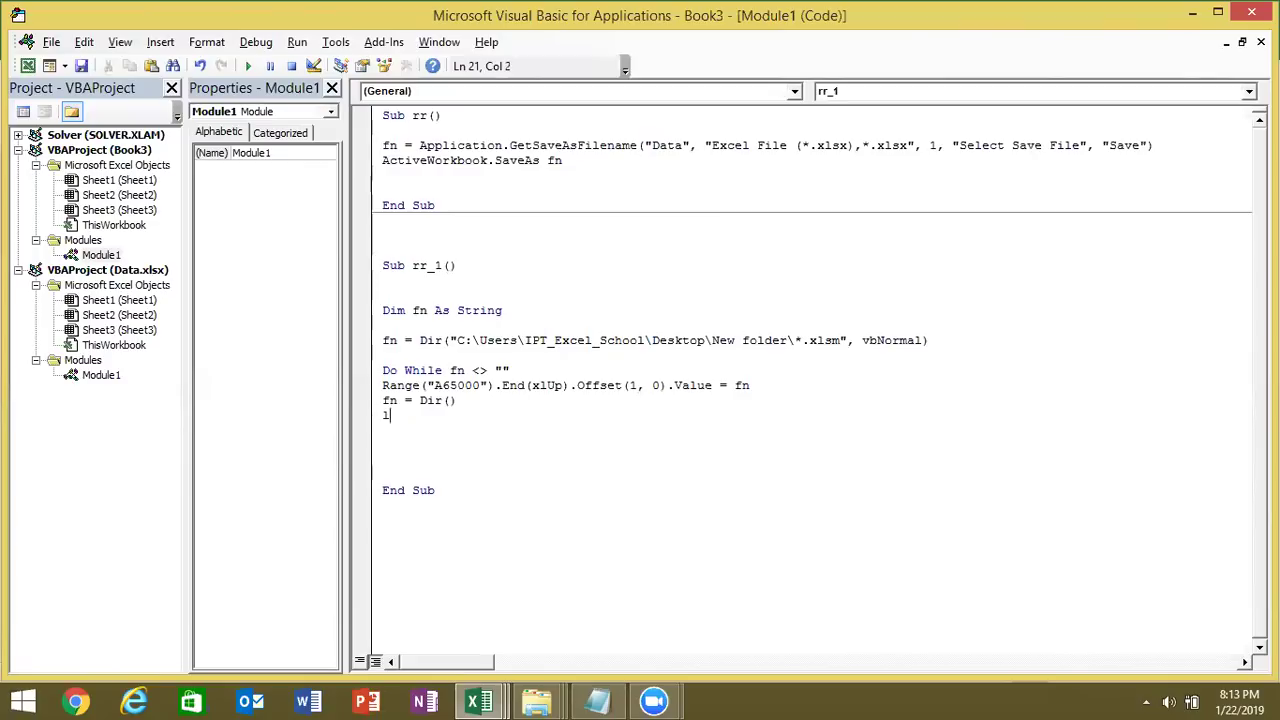
text(oop)
key(Return)
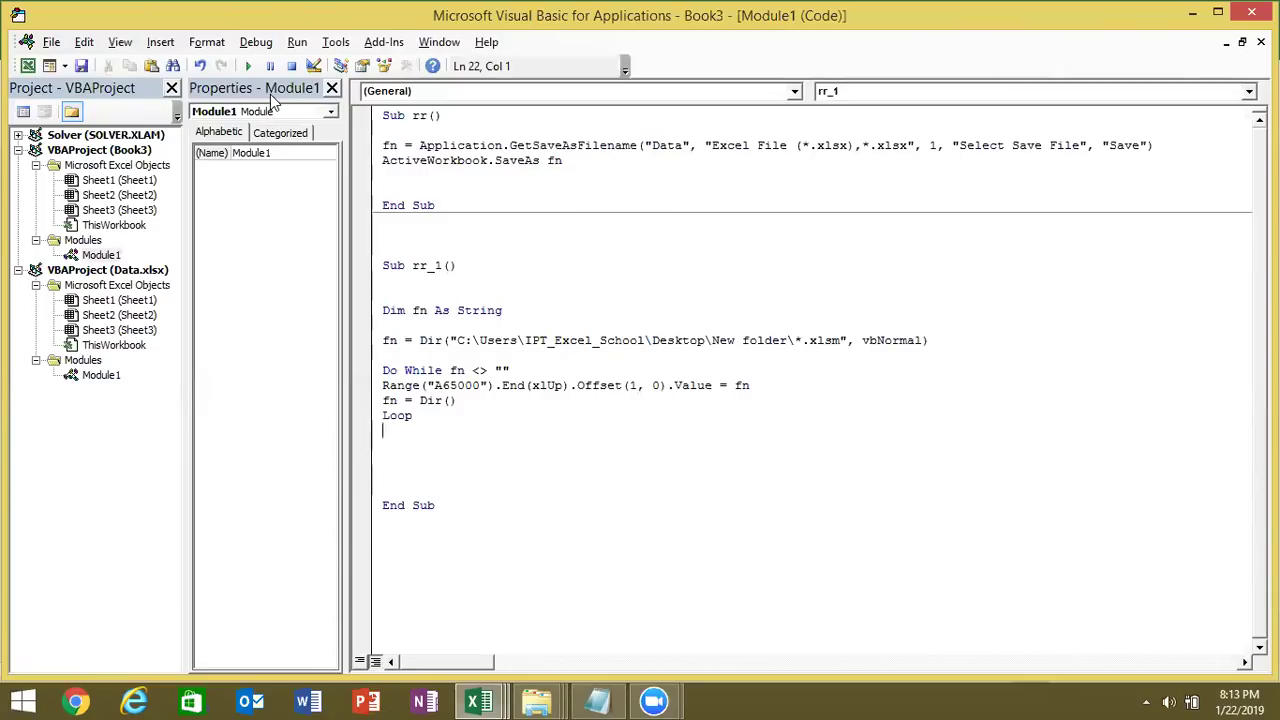
key(alt+t)
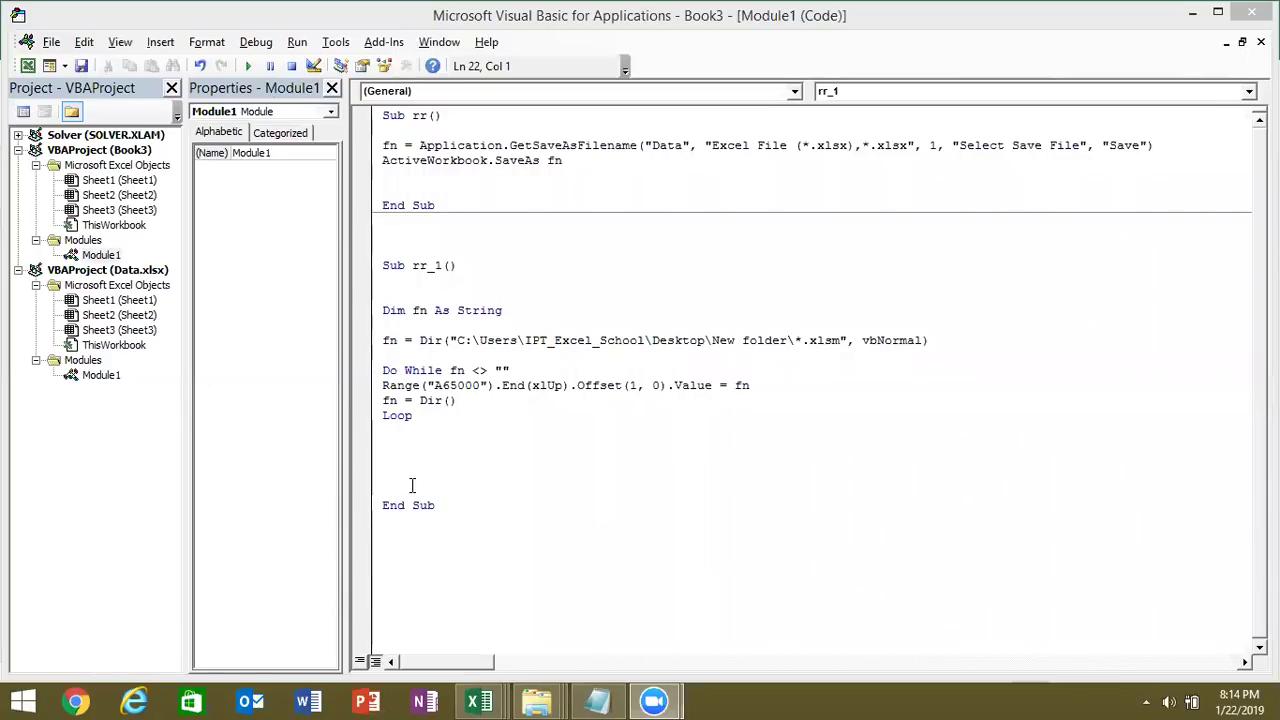
click(412, 415)
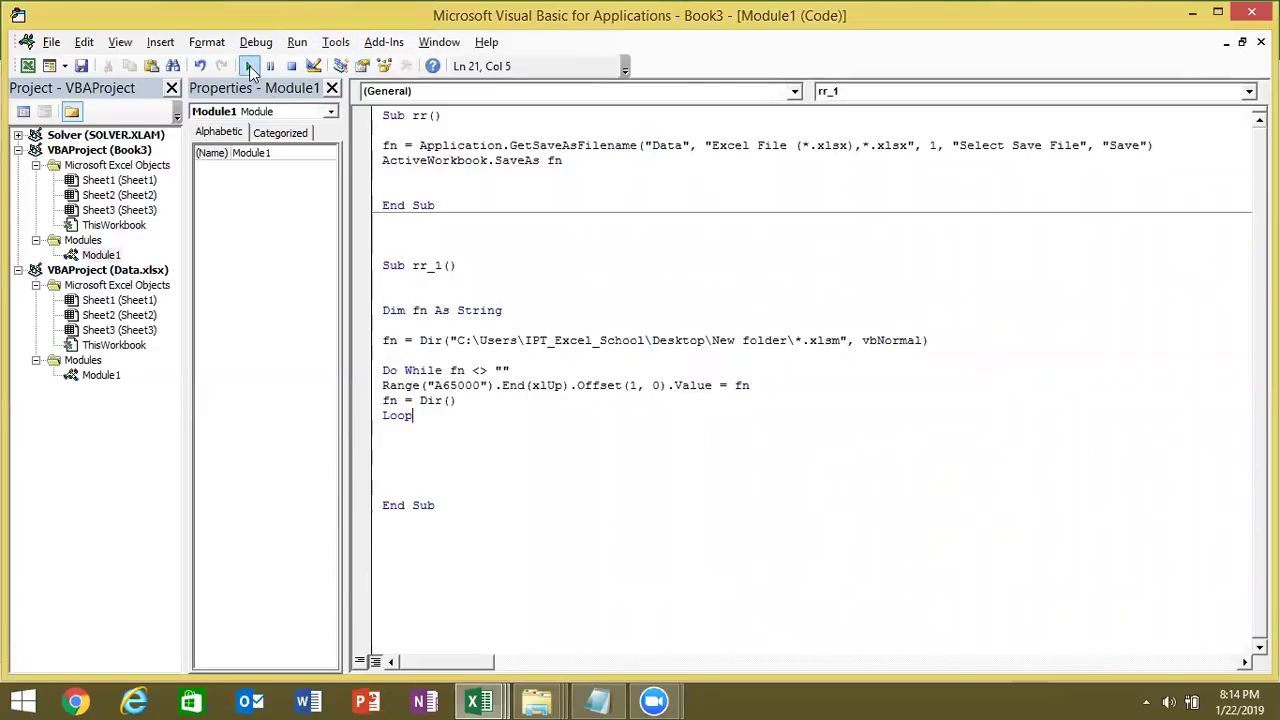
click(250, 70)
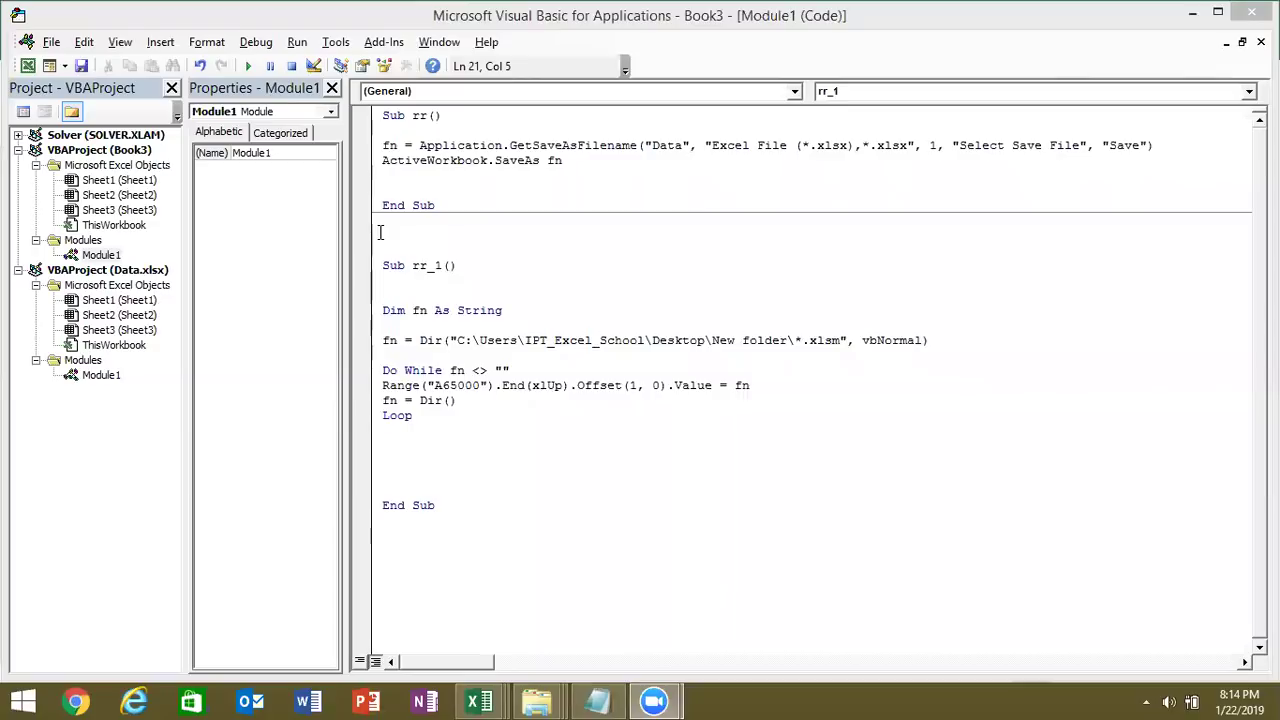
key(alt+Tab)
key(alt+Tab)
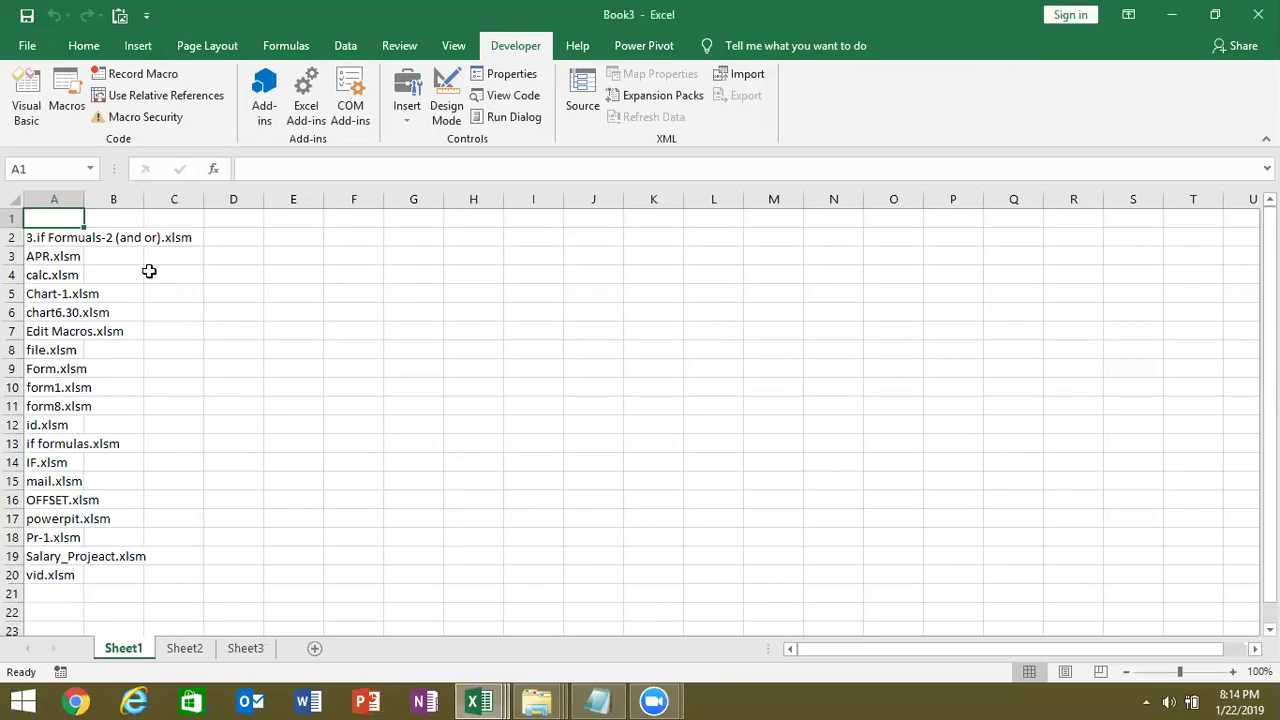
key(Down)
key(ctrl+shift+Down)
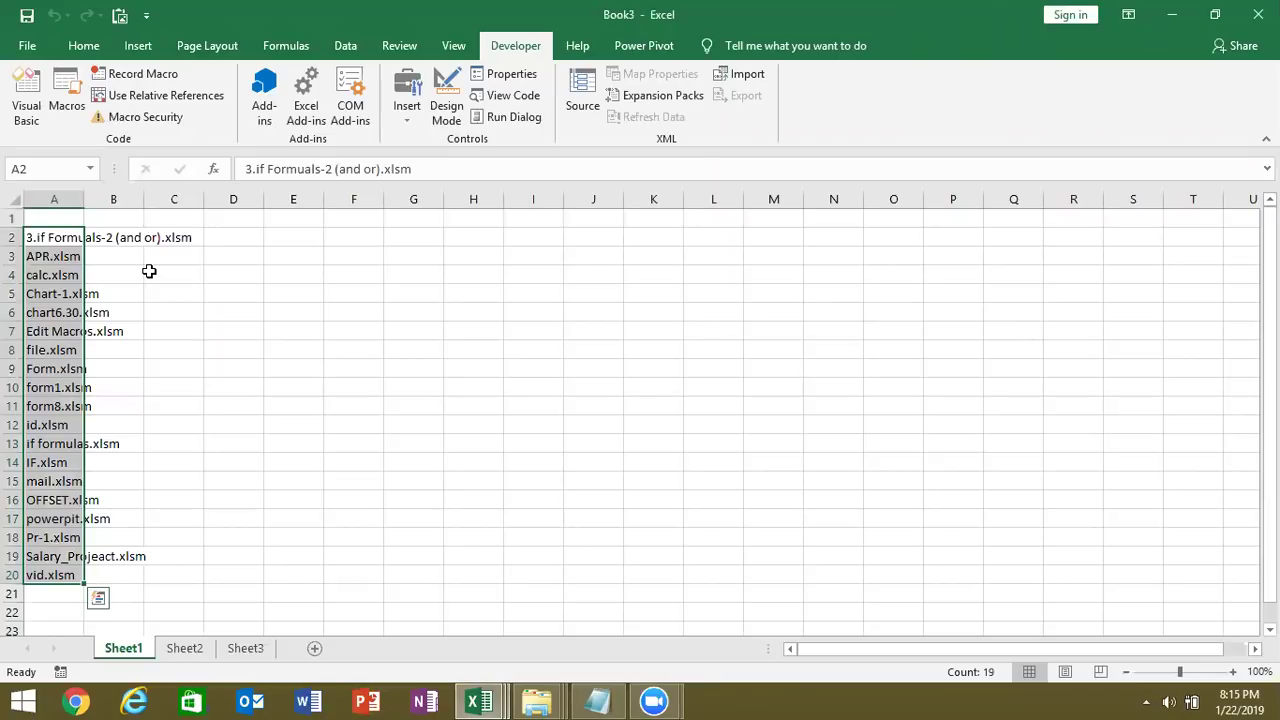
key(Delete)
key(ctrl+Home)
key(alt+Tab)
click(428, 341)
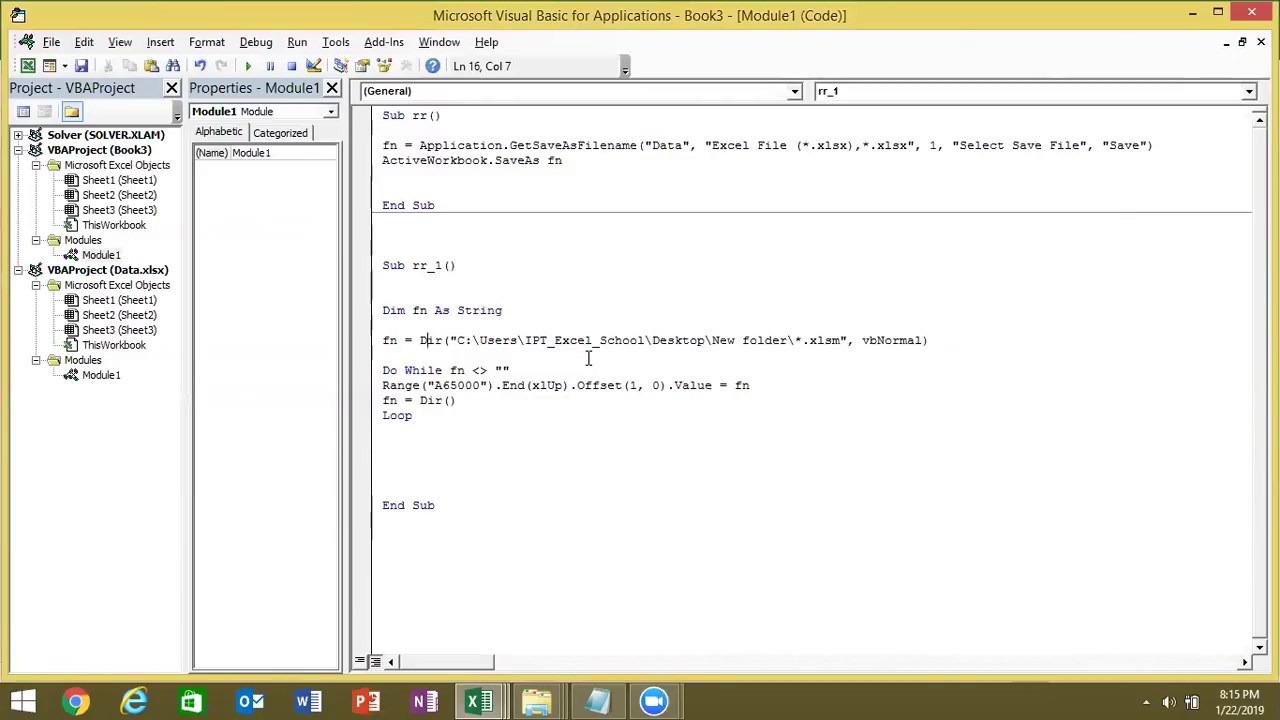
double_click(633, 161)
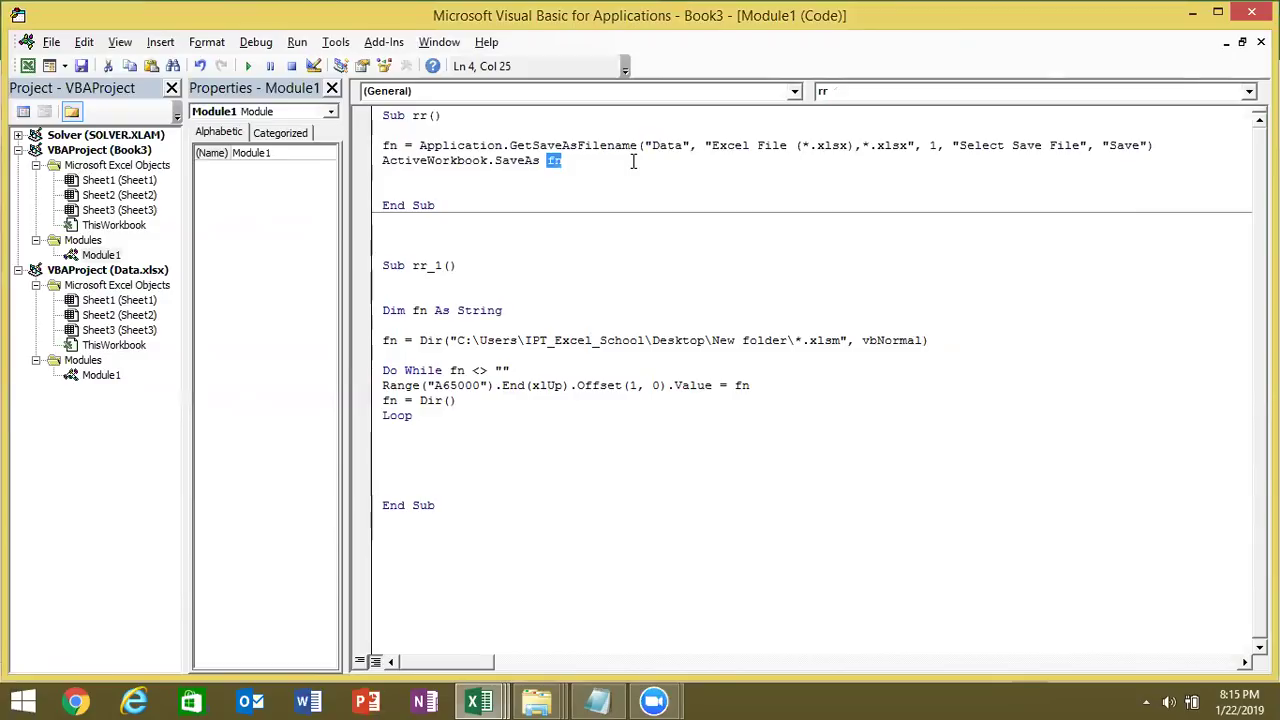
click(434, 296)
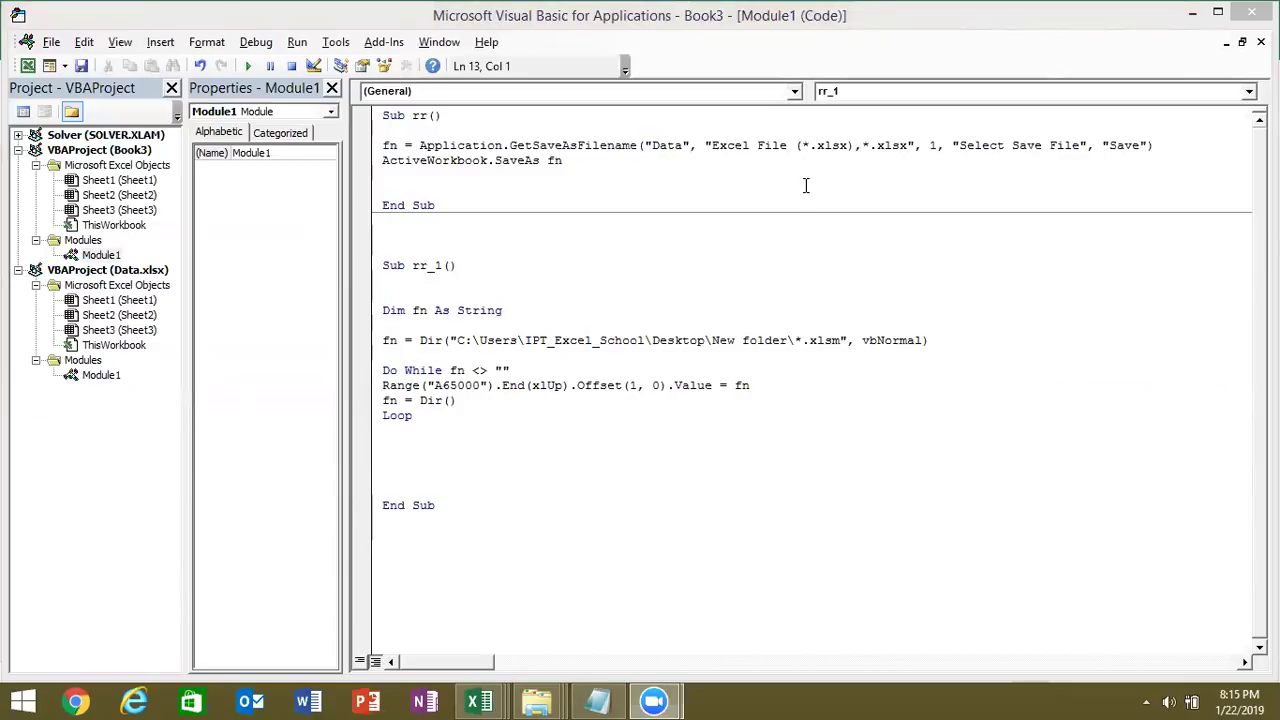
click(437, 430)
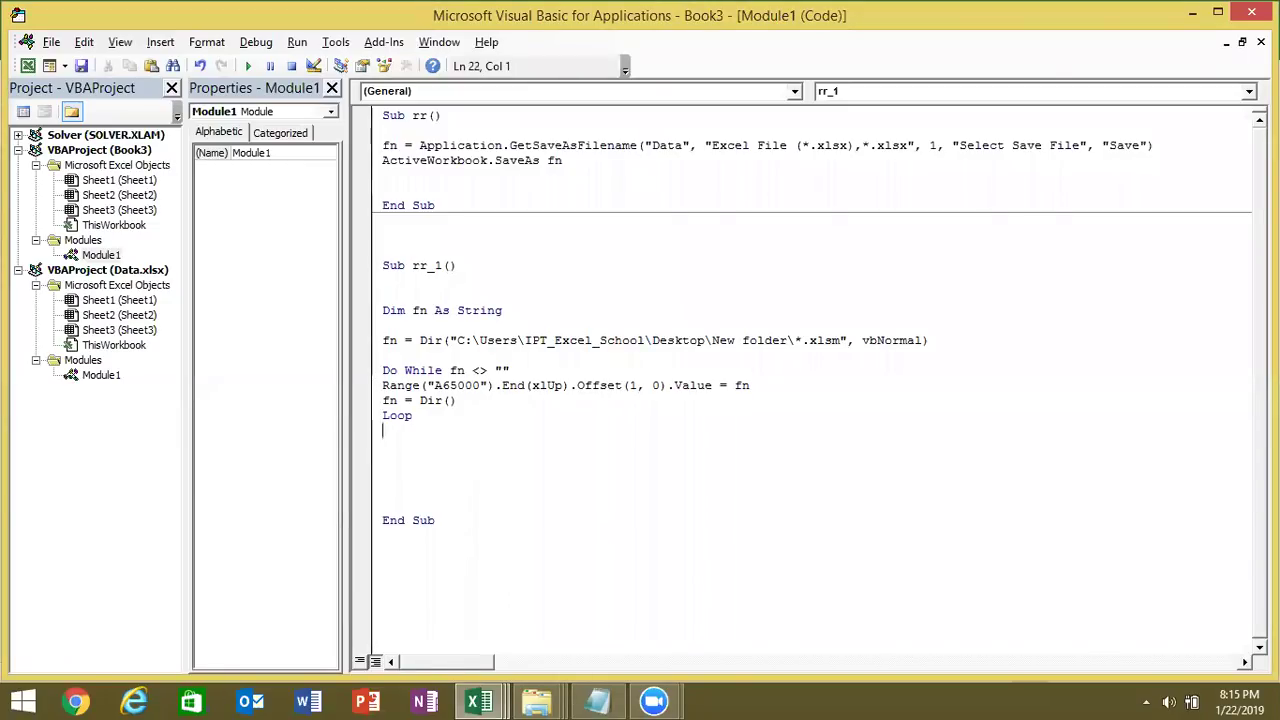
Step: Insert a Dim p As String declaration above the Dir line
click(386, 325)
key(Return)
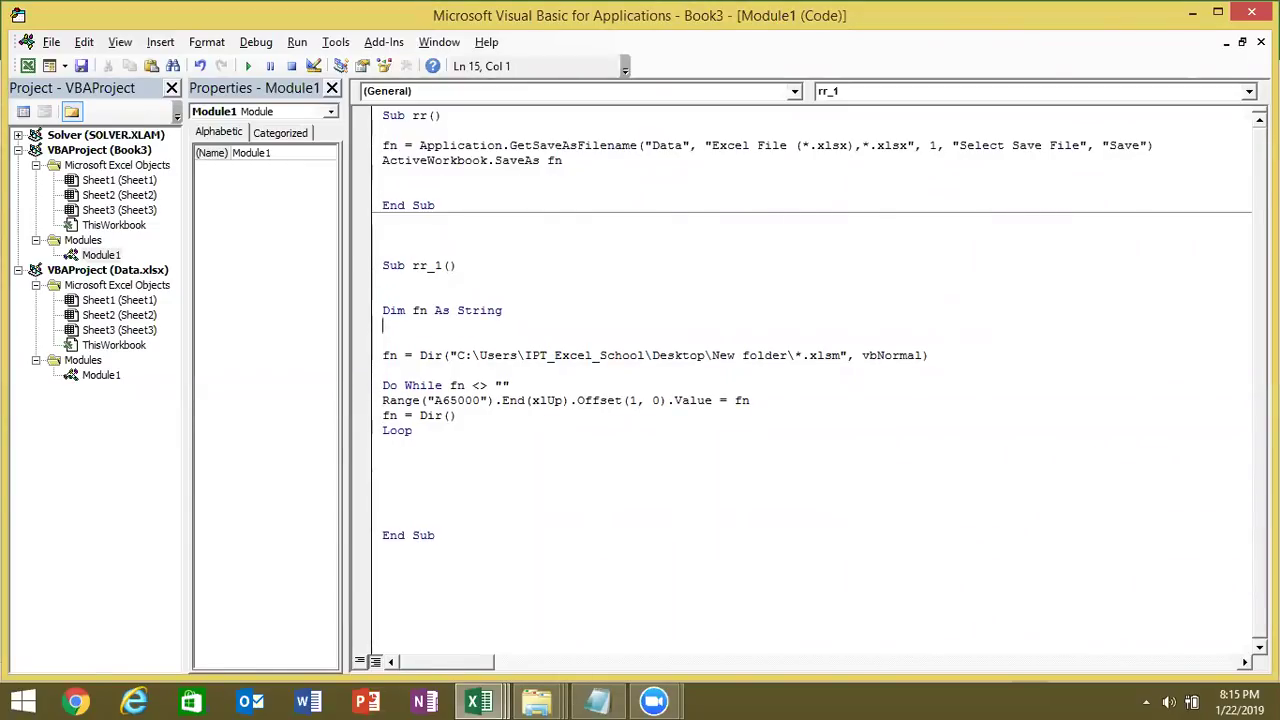
key(Return)
key(Up)
key(Up)
text(dim p )
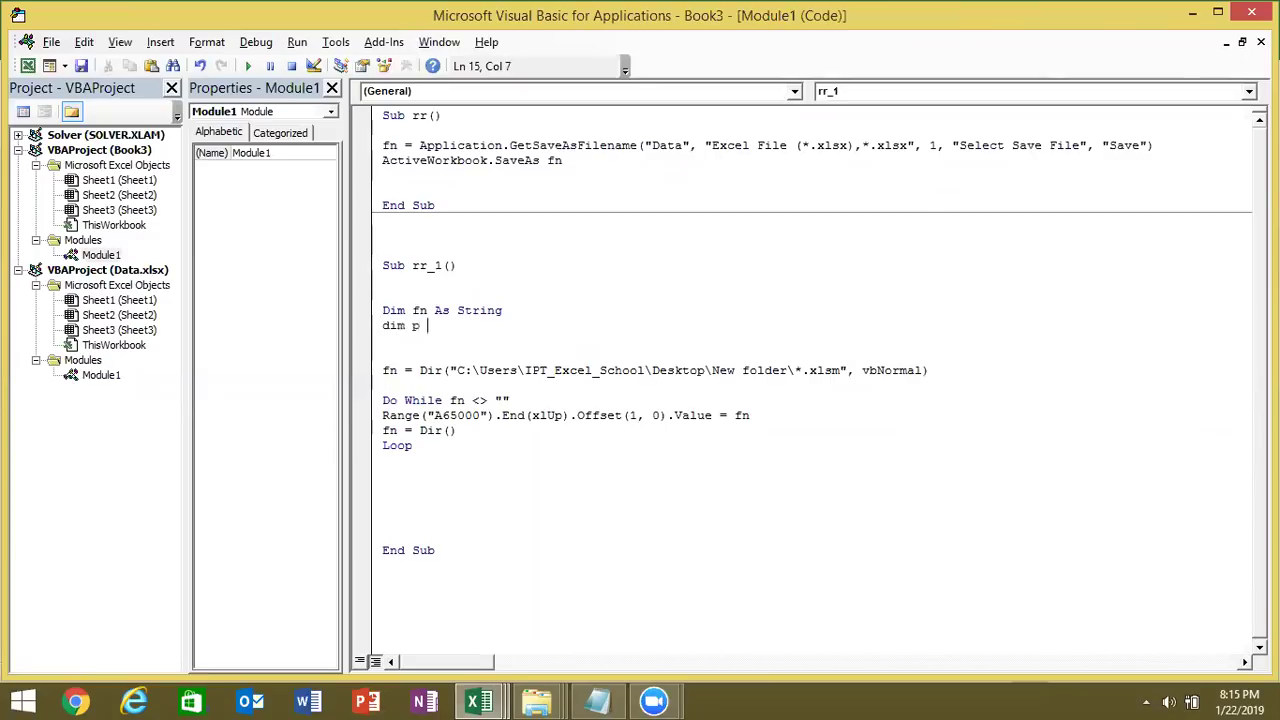
text(as ste)
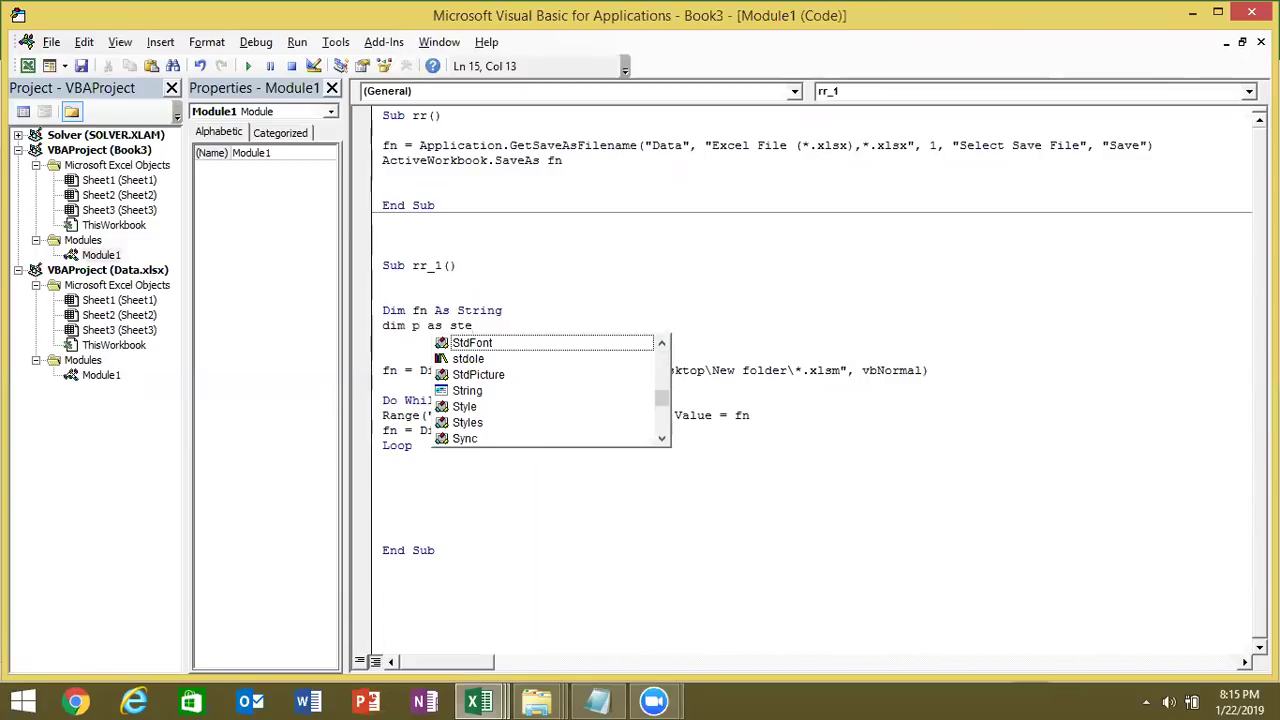
key(BackSpace)
text(ri)
key(Return)
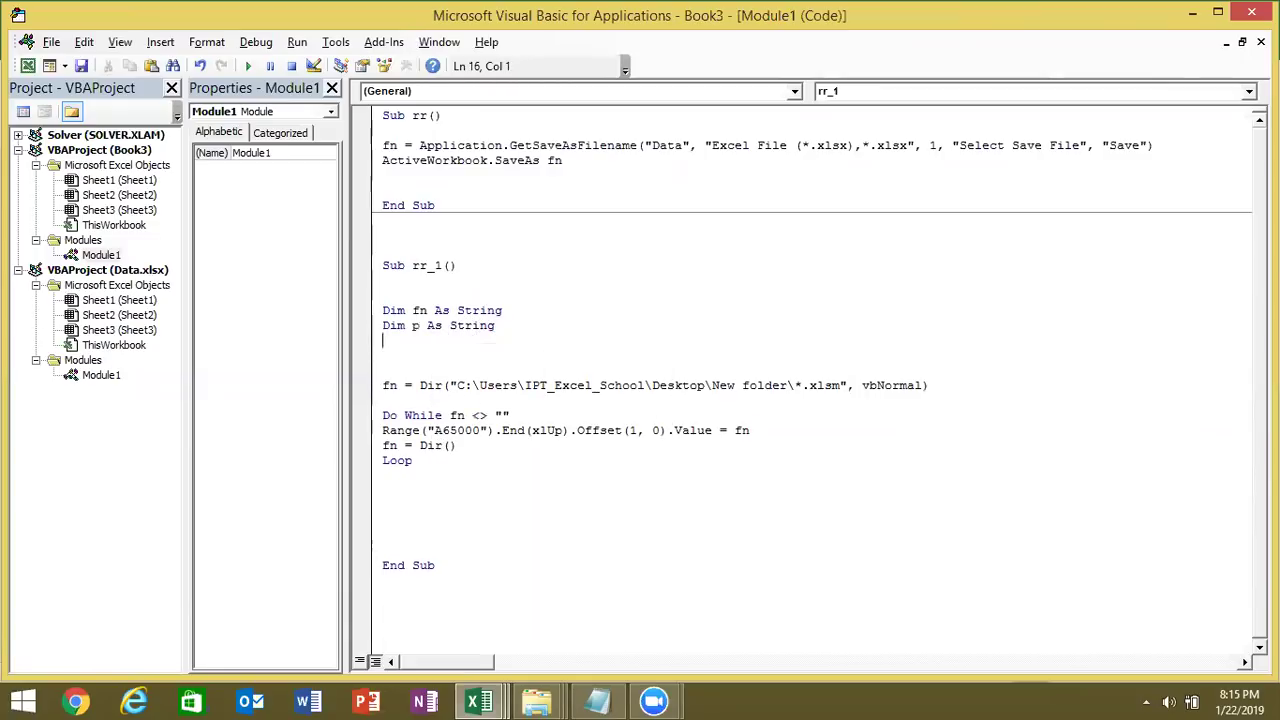
key(Return)
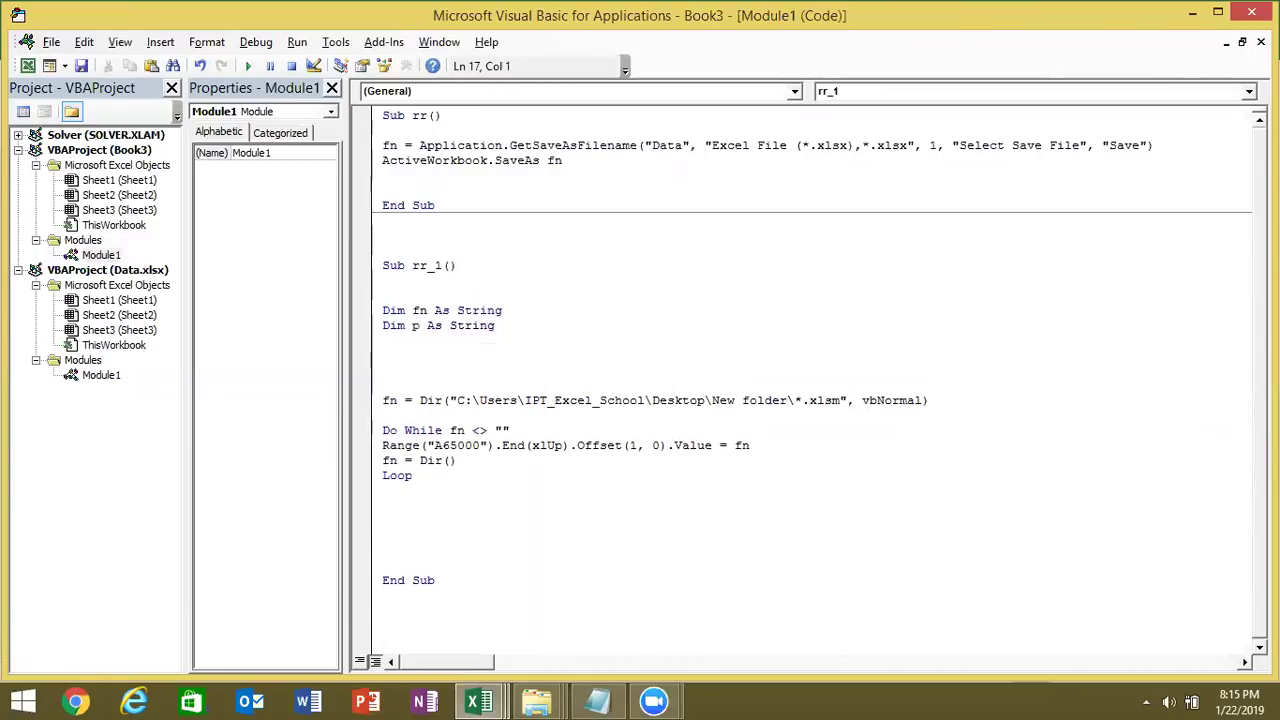
Step: Add the line With Application.FileDialog(msoFileDialogFolderPicker) using IntelliSense
text(with)
text( application)
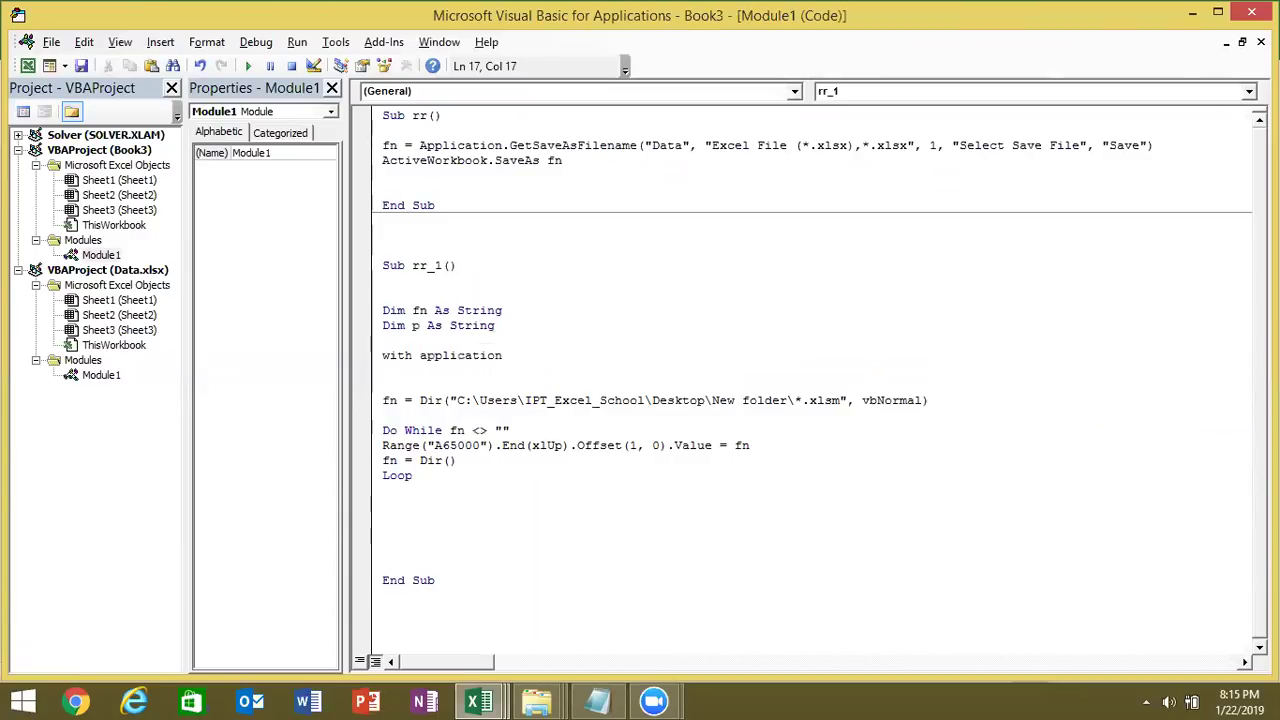
text(.fil)
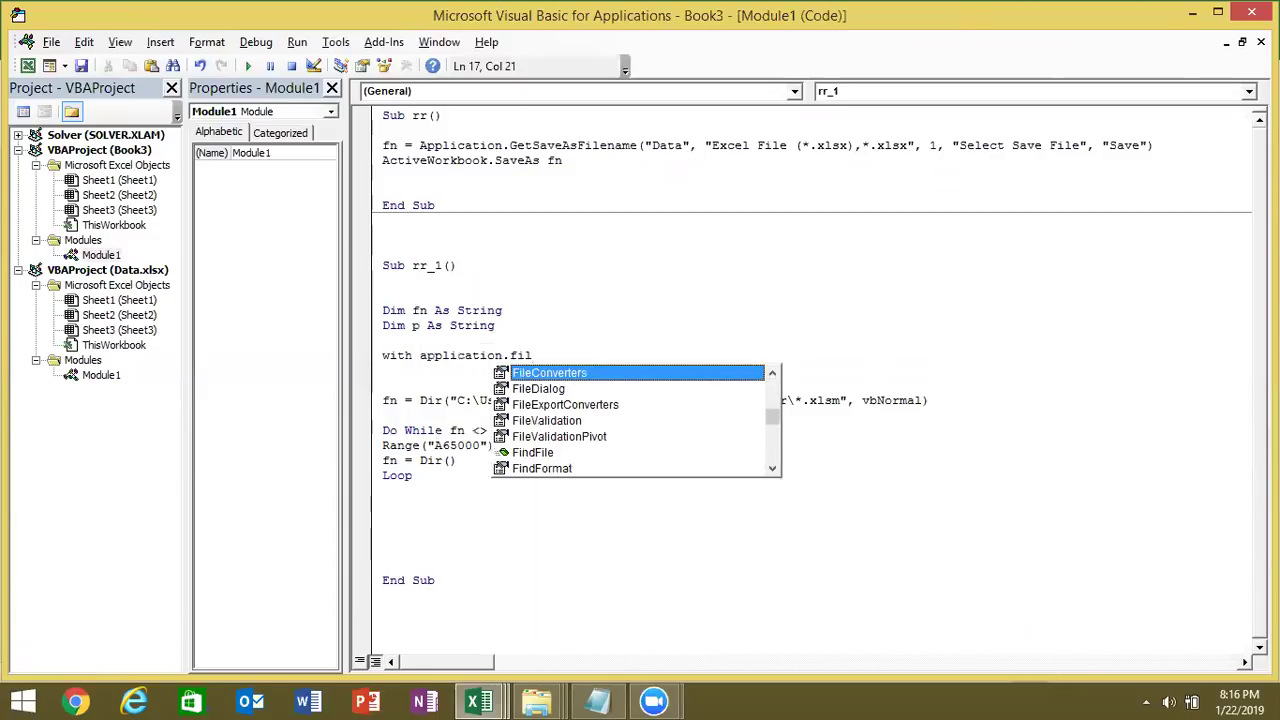
key(Down)
key(Tab)
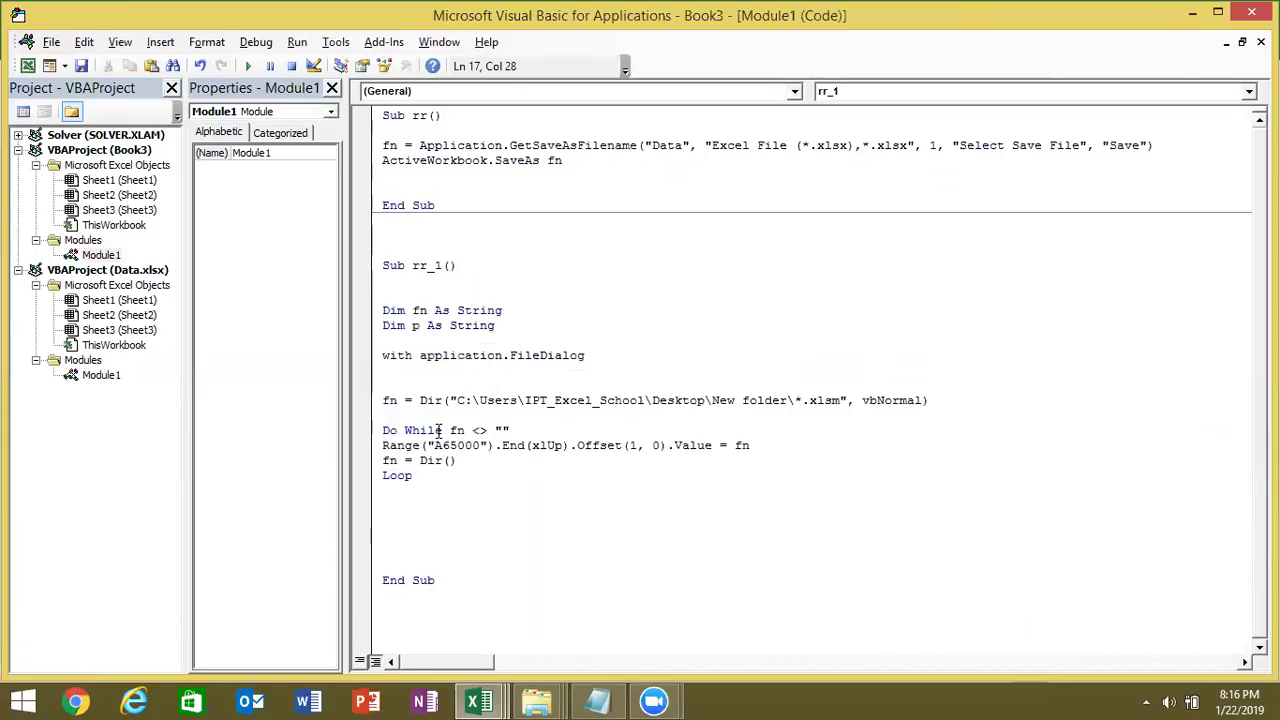
text(()
key(Down)
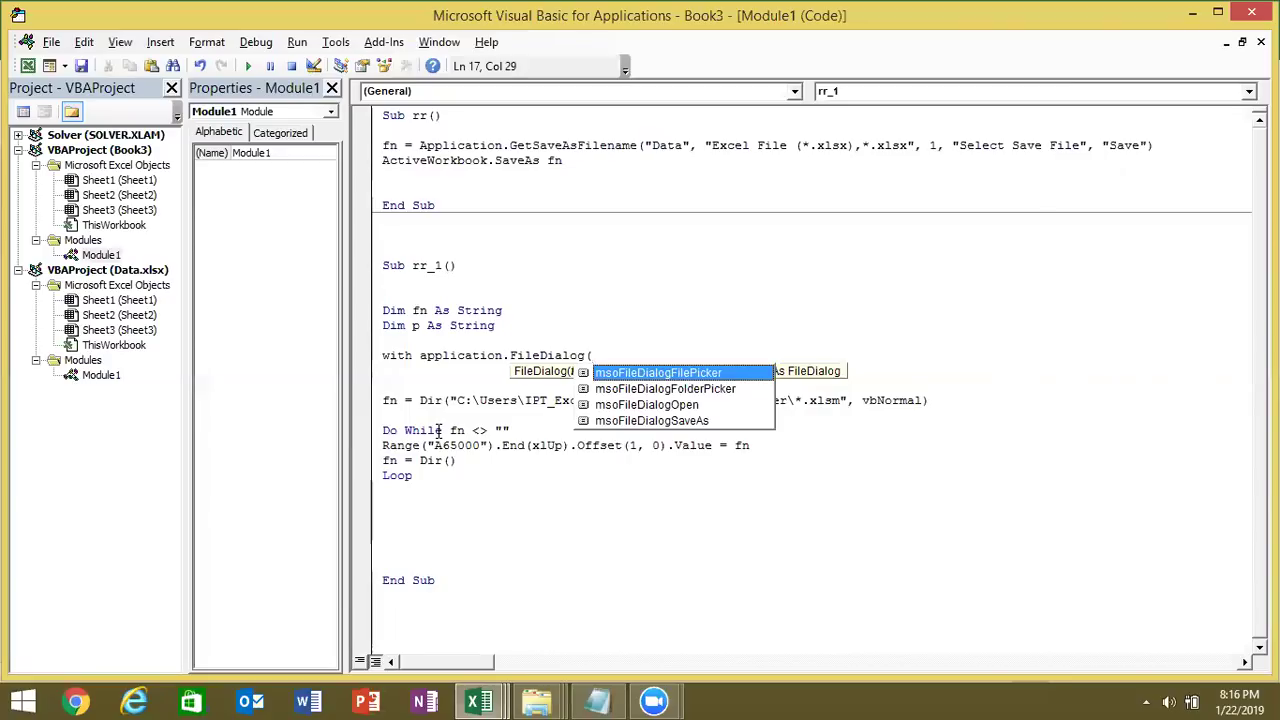
key(Down)
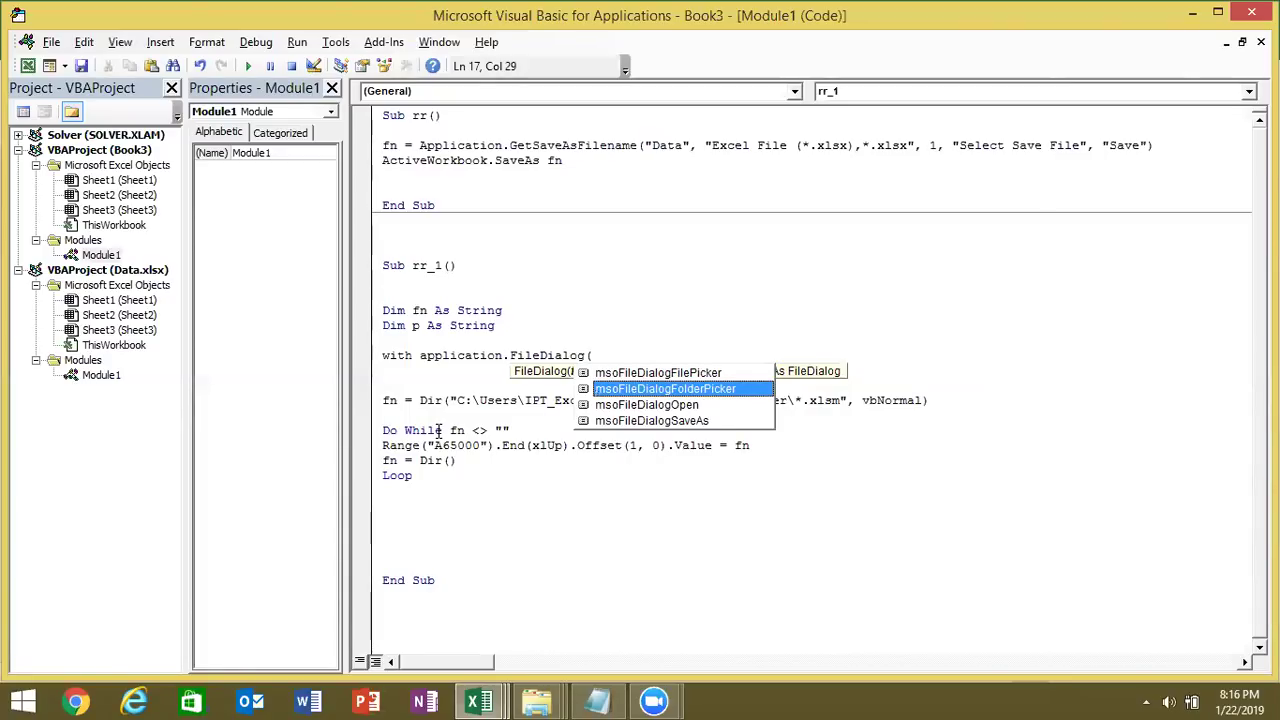
key(Down)
key(Down)
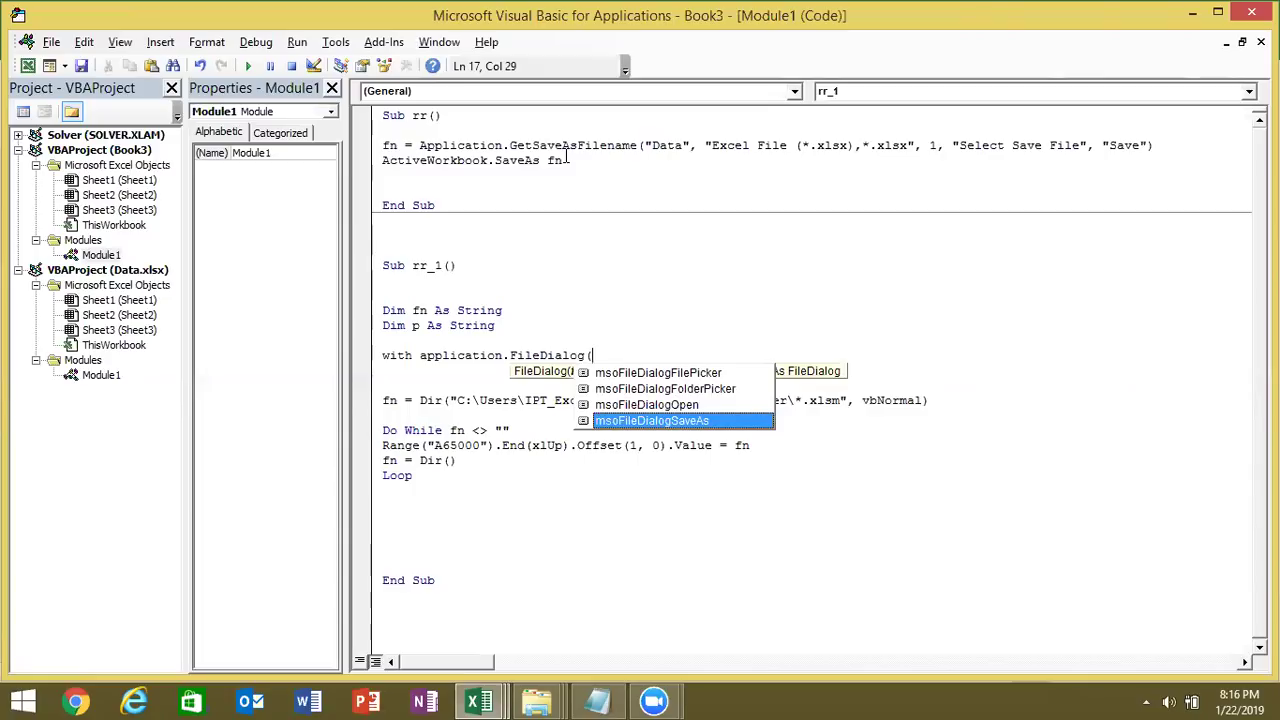
key(Up)
key(Up)
key(Up)
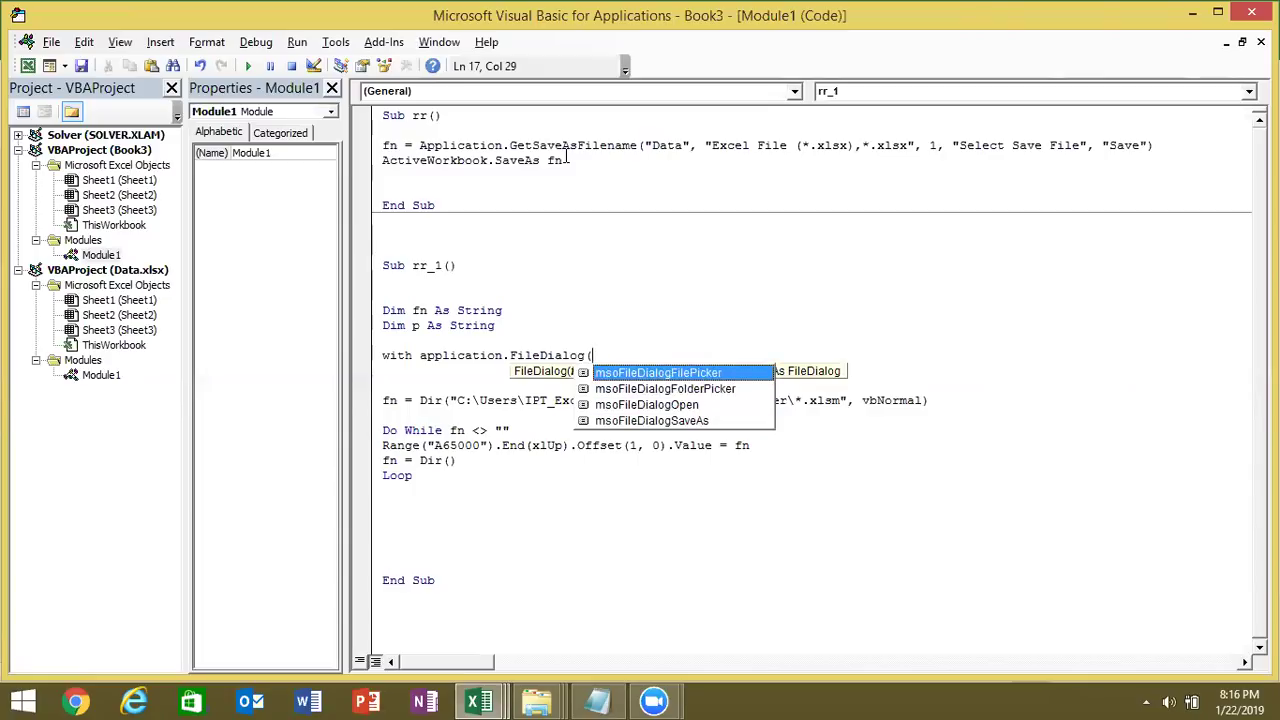
key(Down)
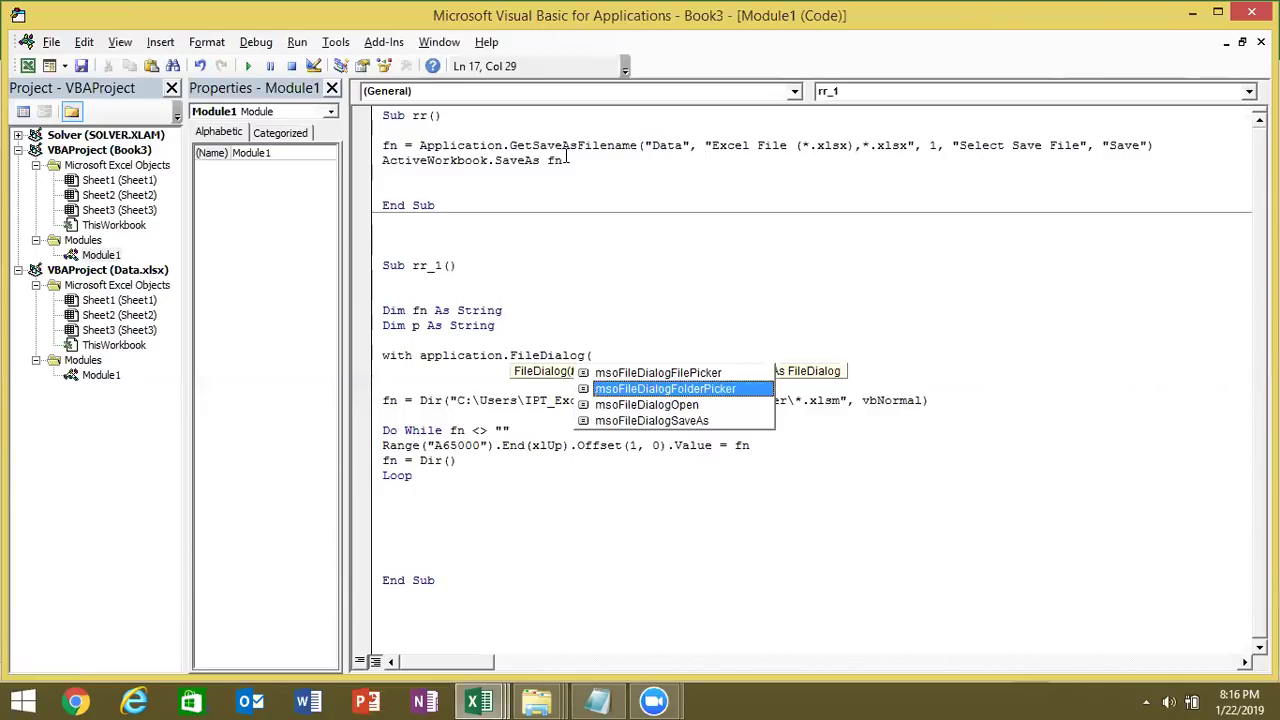
key(Down)
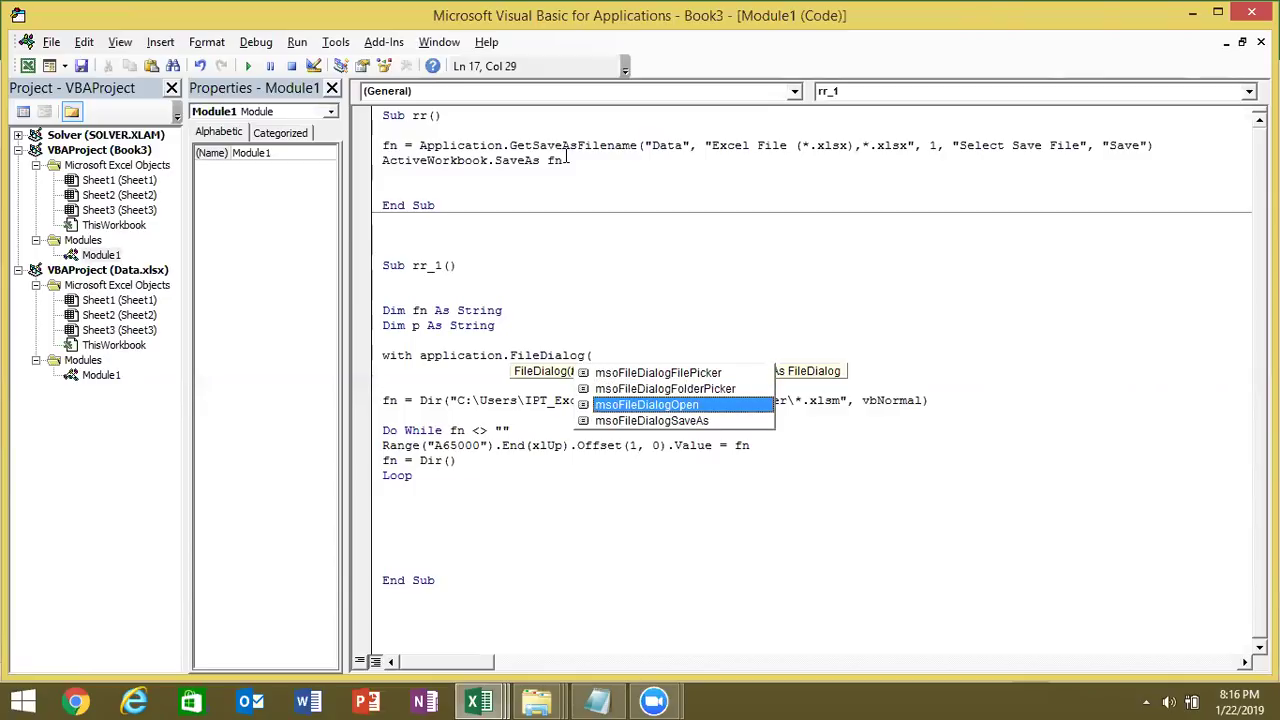
key(Down)
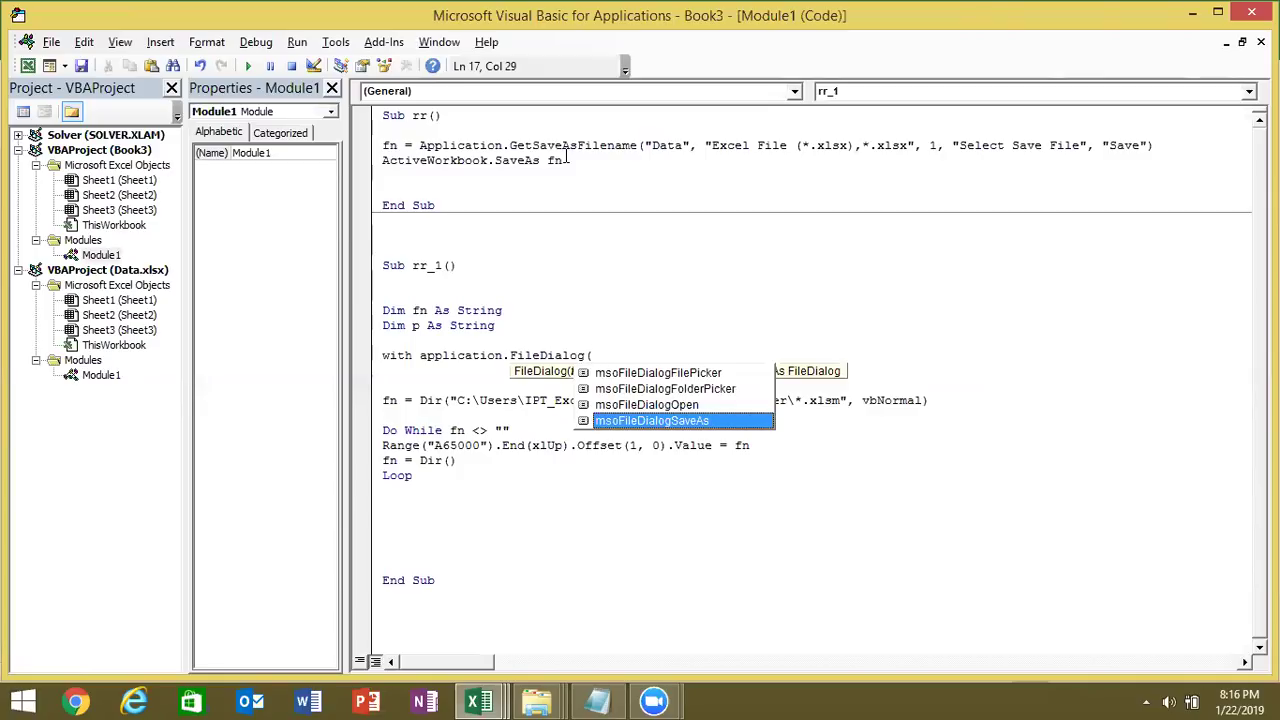
key(Up)
key(Up)
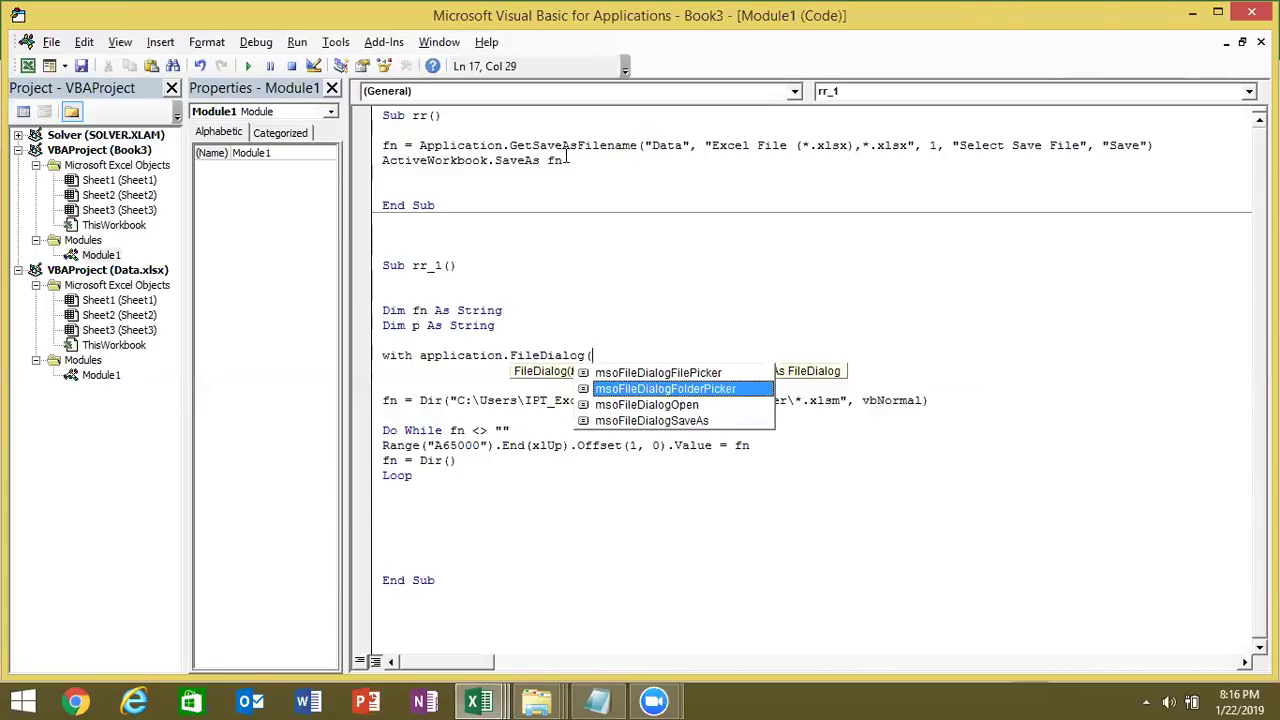
key(Tab)
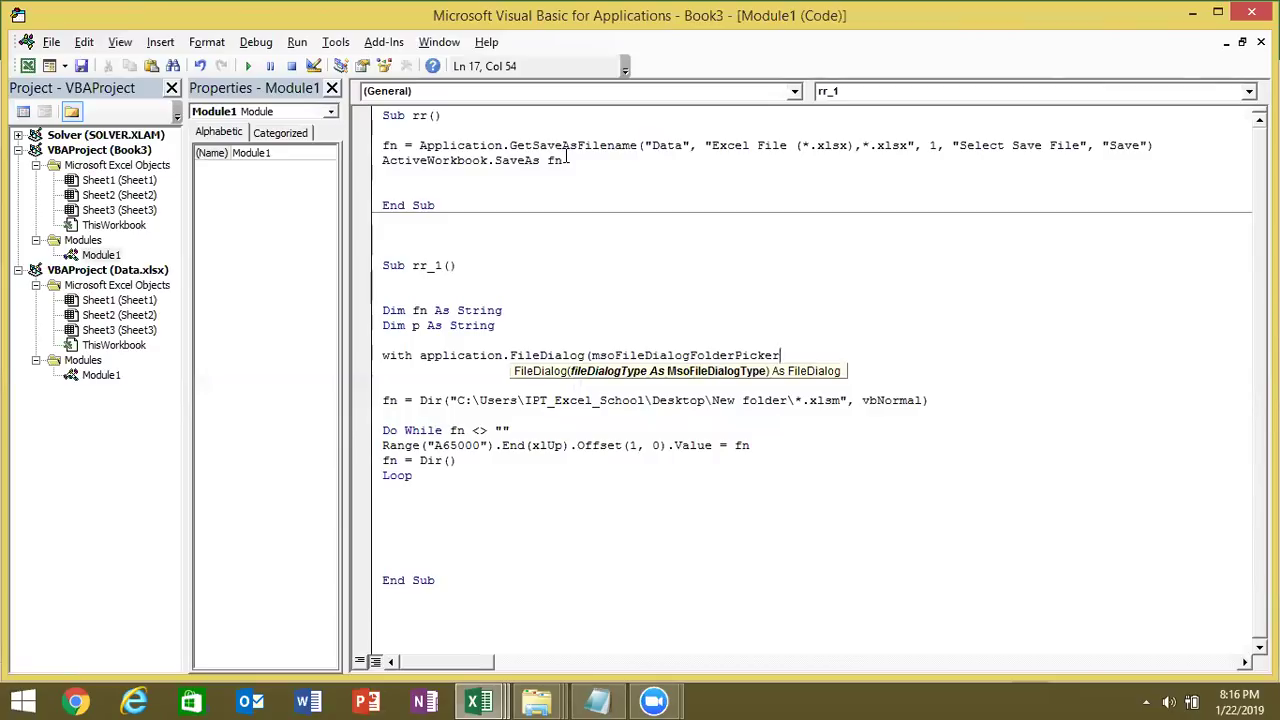
text())
key(Return)
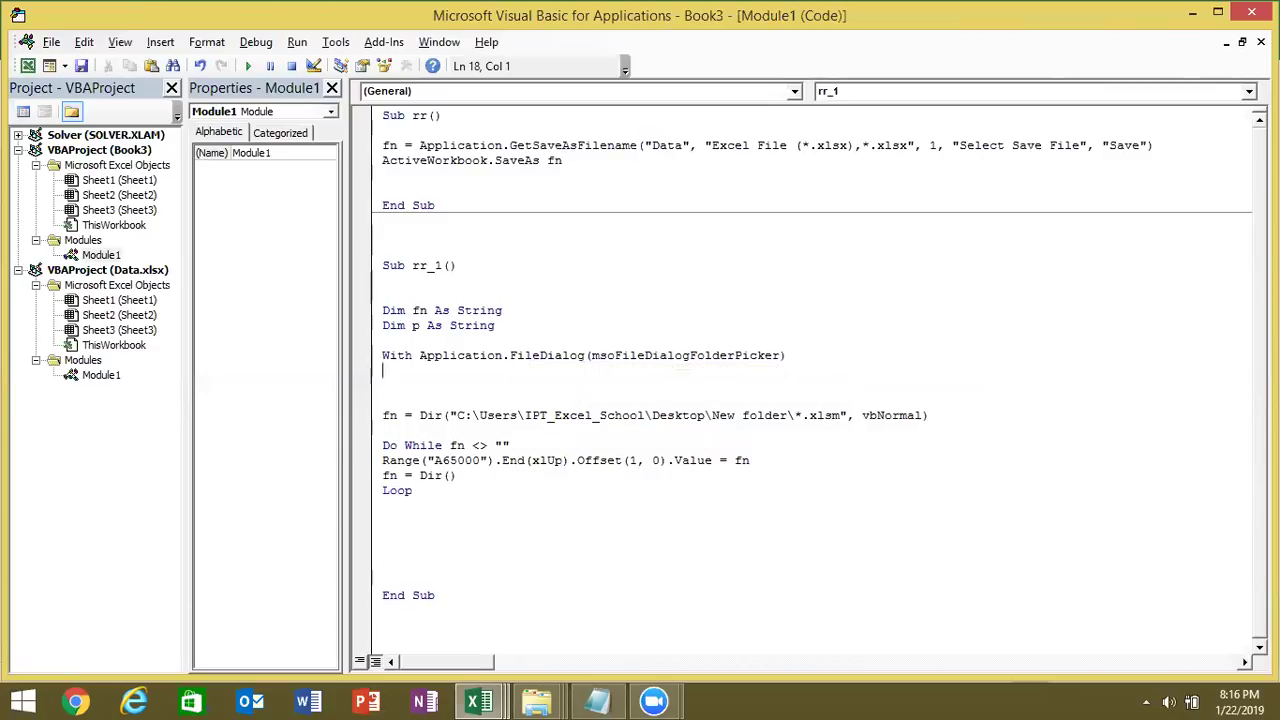
Step: Begin a .InitialFileName = line inside the With block
text(.)
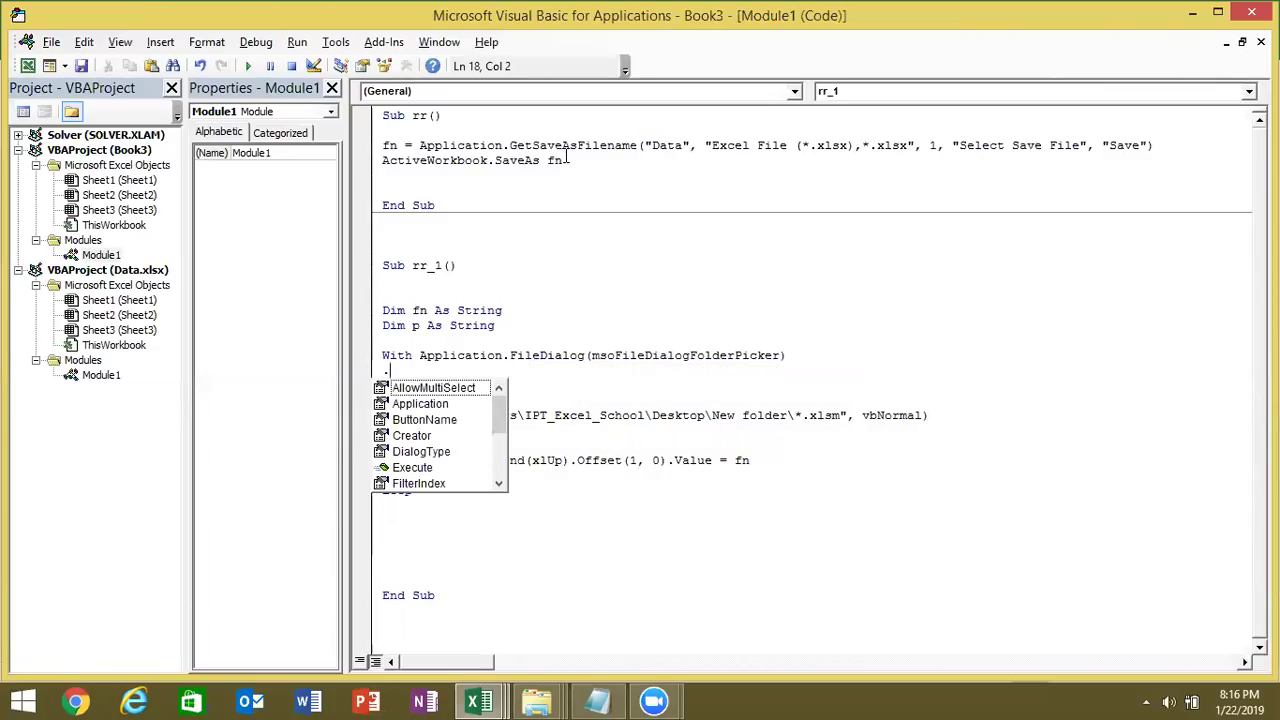
text(i)
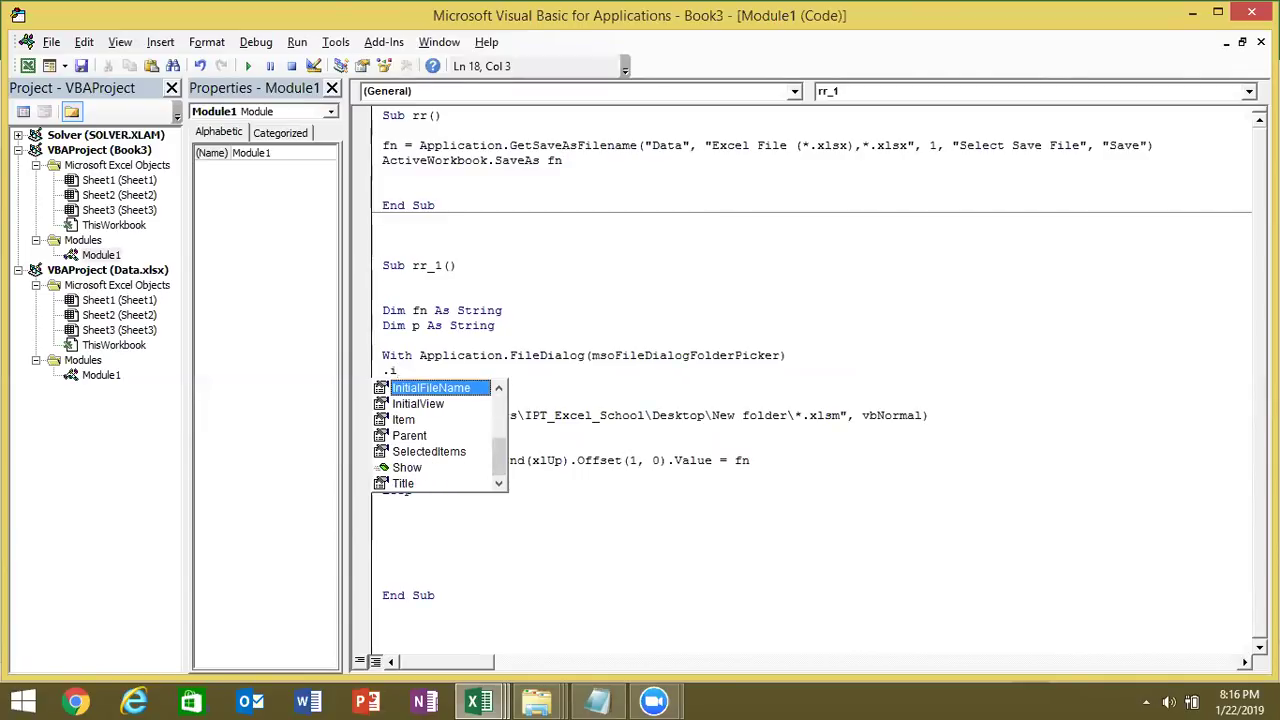
key(Tab)
text(=)
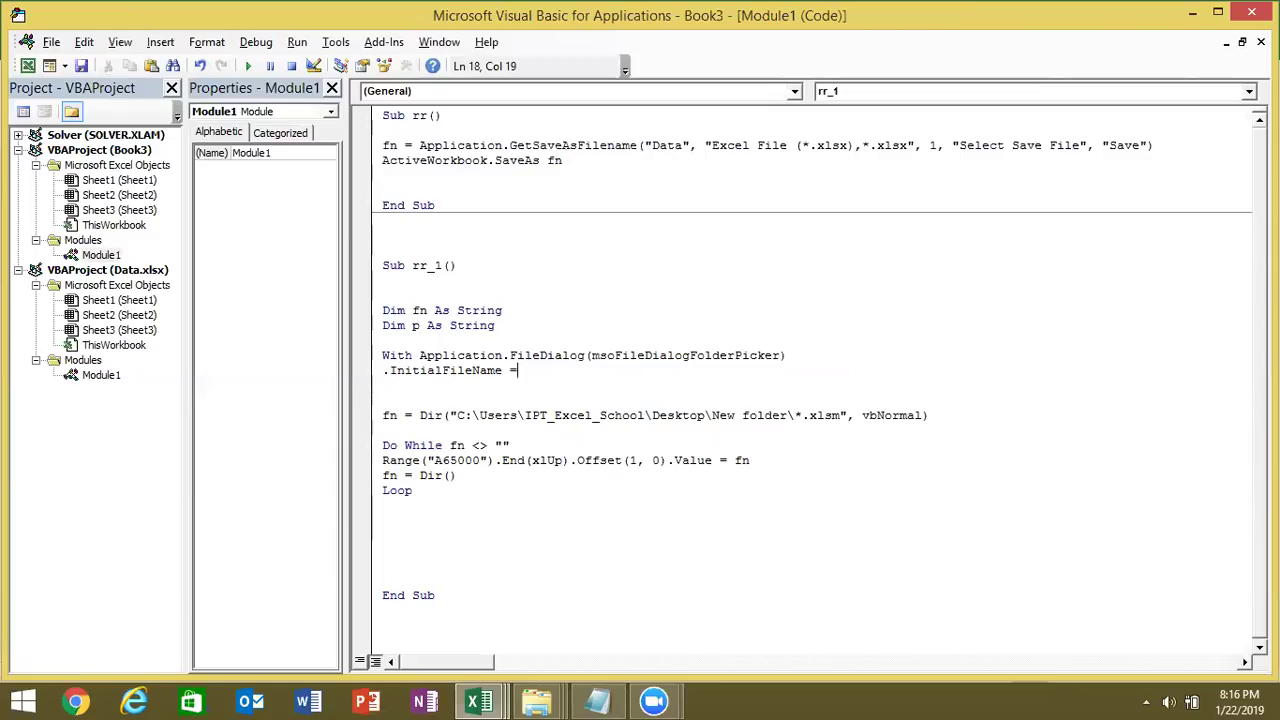
key(super+d)
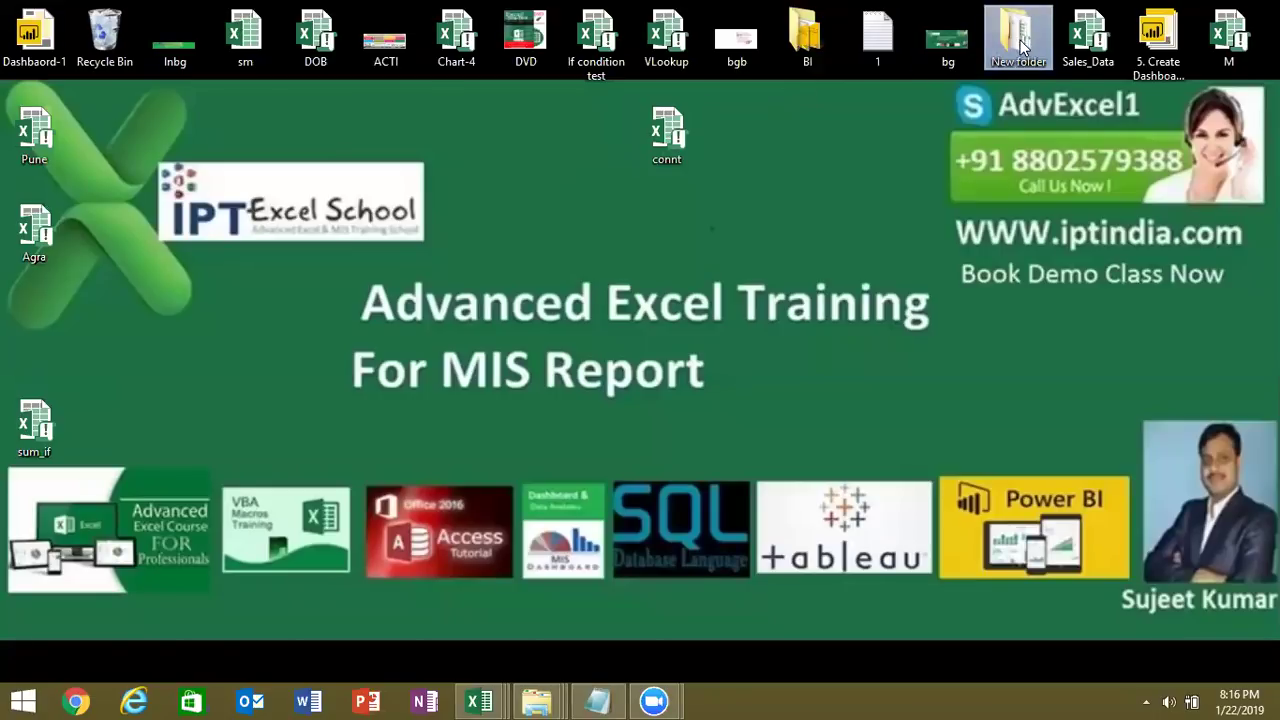
key(super+d)
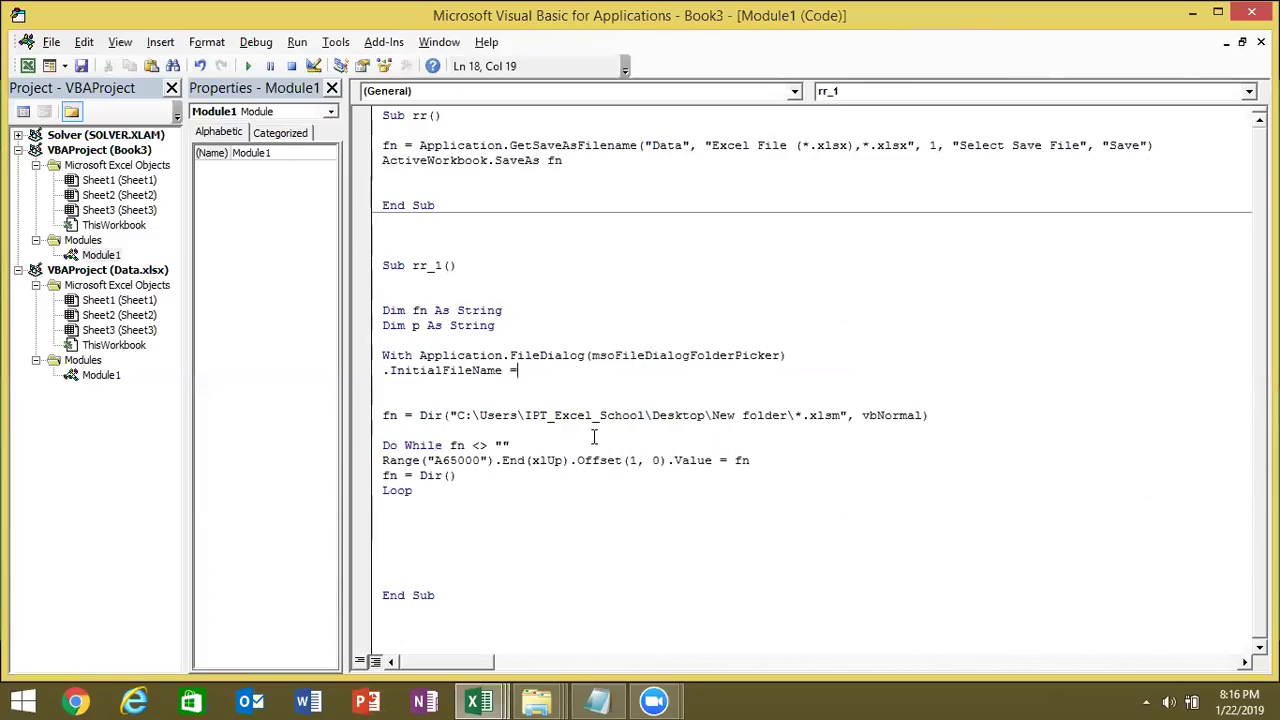
Step: Copy the New folder path from the Dir line and paste it in quotes as the InitialFileName value
click(459, 413)
key(Return)
drag(457, 415, 788, 415)
key(ctrl+c)
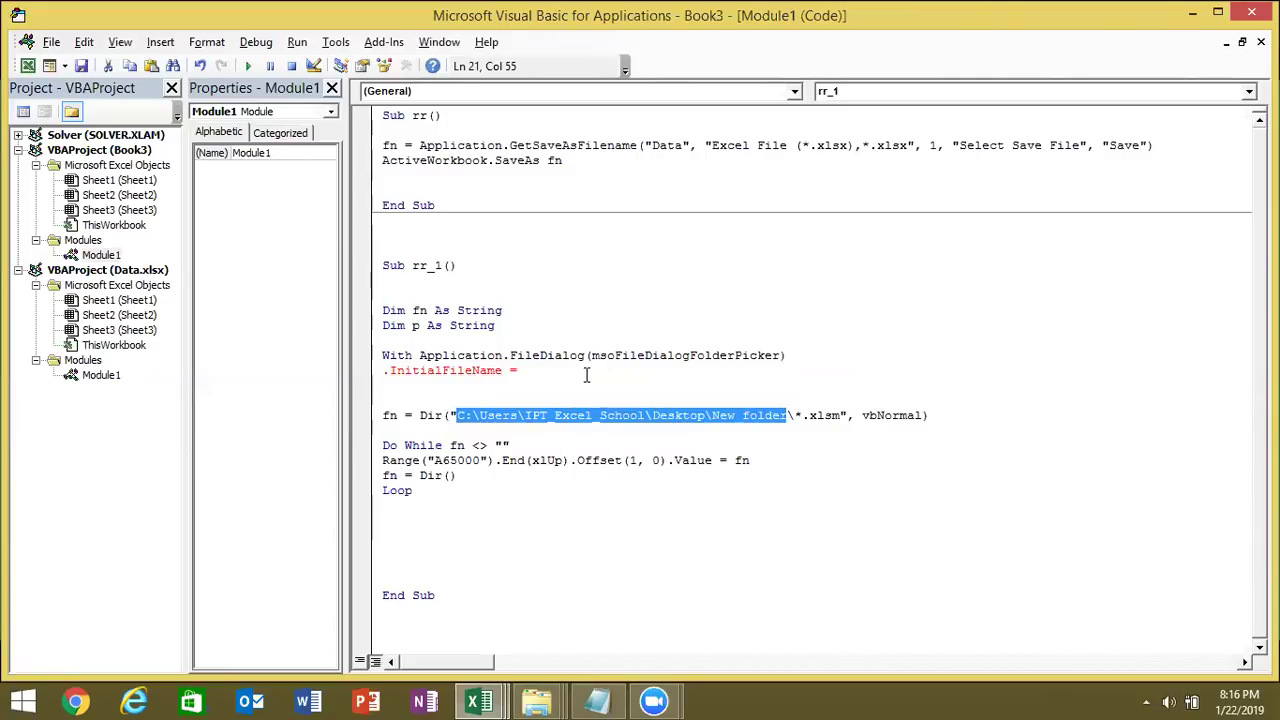
click(587, 372)
text(")
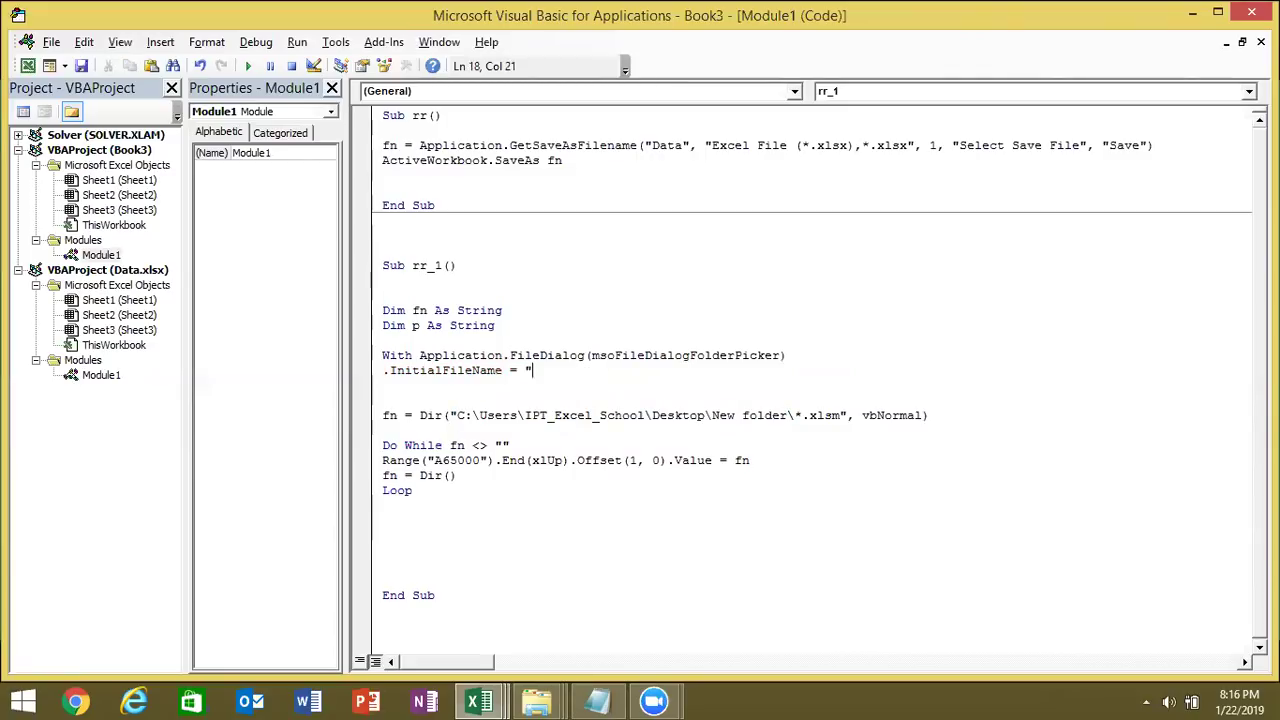
key(ctrl+v)
text(")
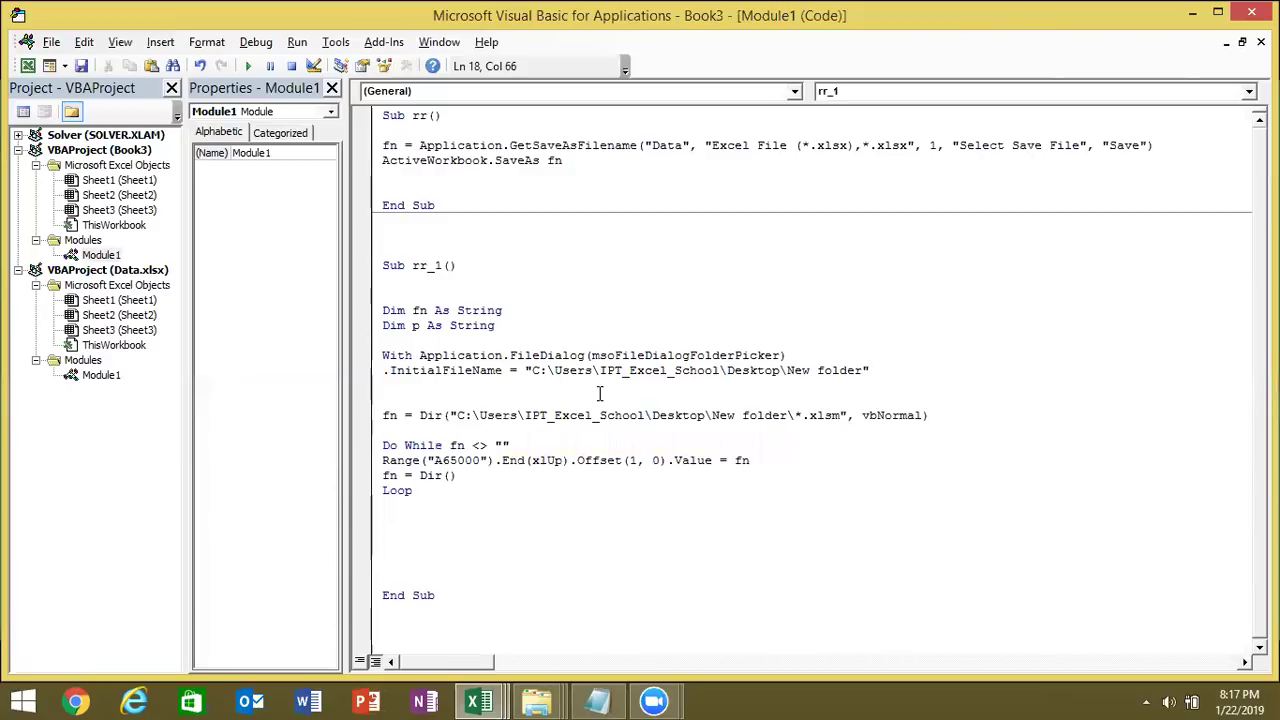
key(Return)
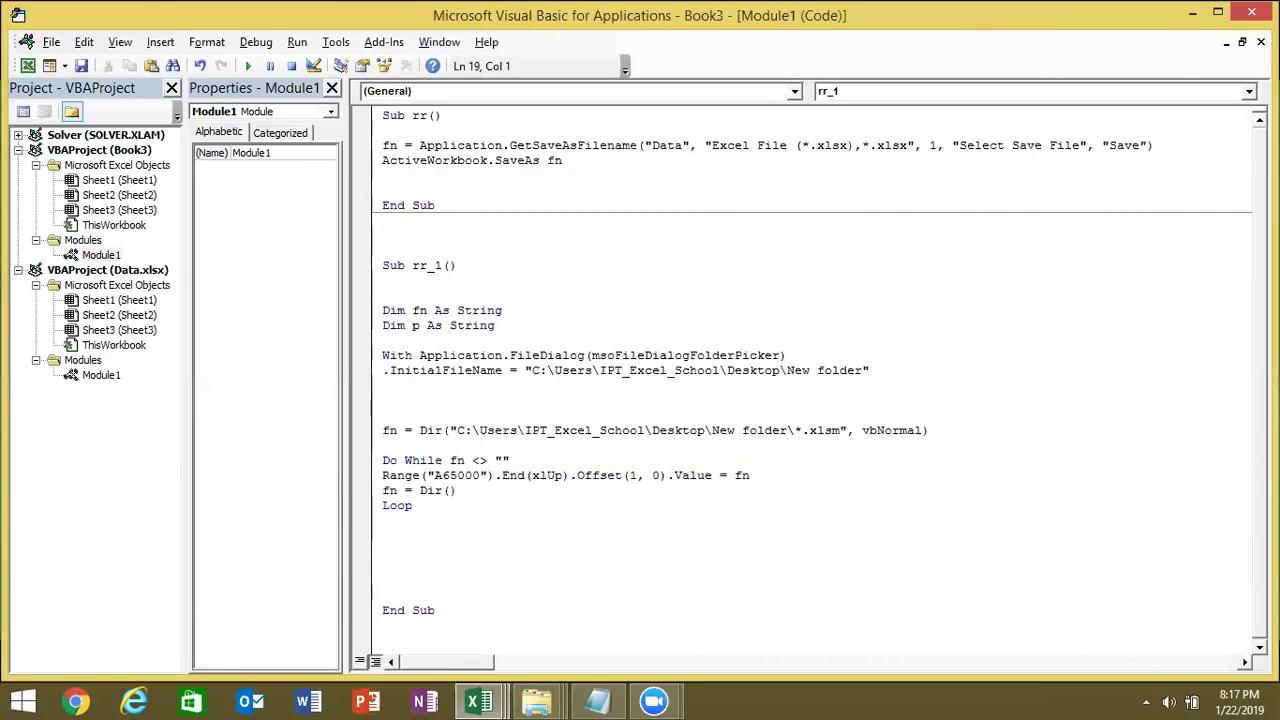
Step: Add .Title = "Select Folder" to the With block
text(.)
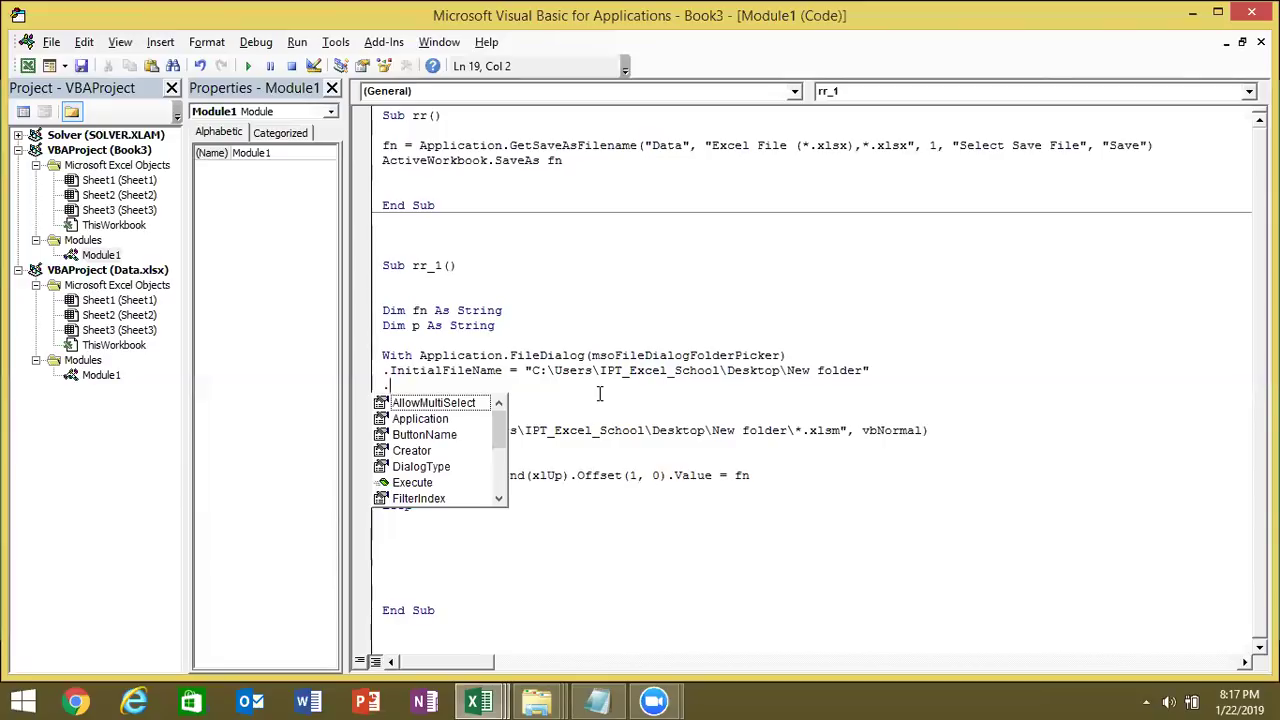
text(tile)
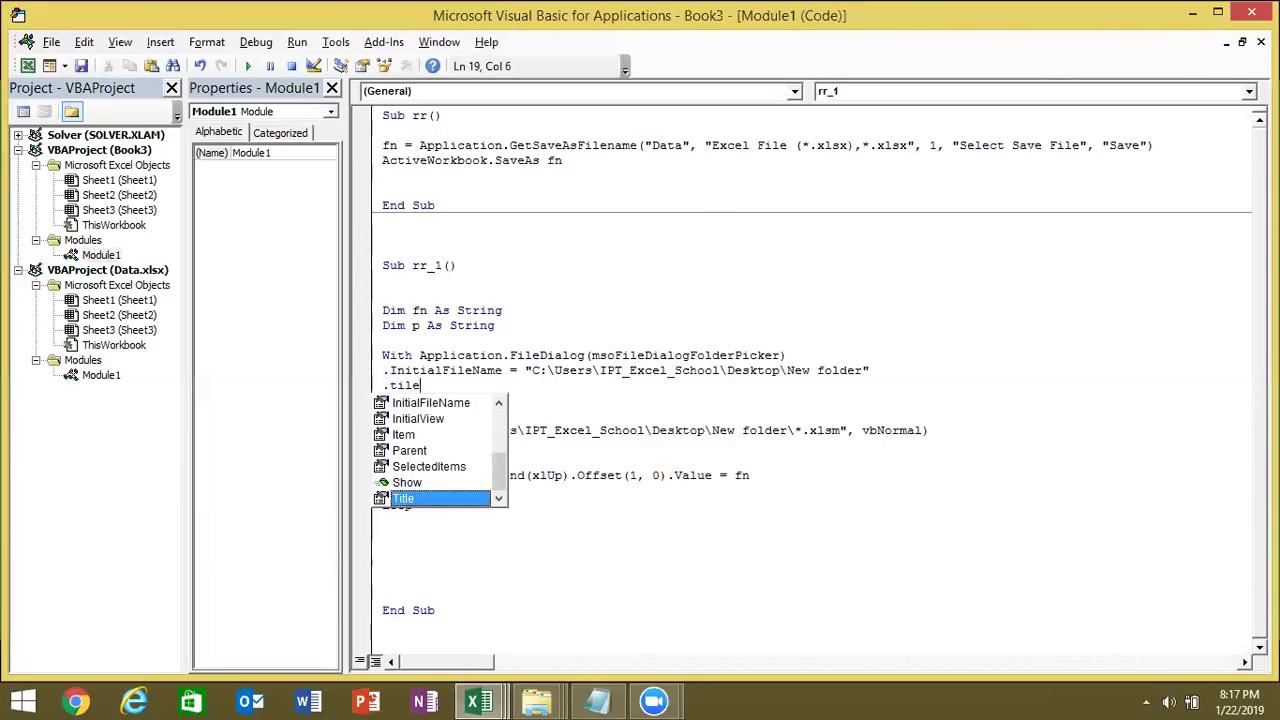
key(Tab)
text(= "Select Folder")
key(Return)
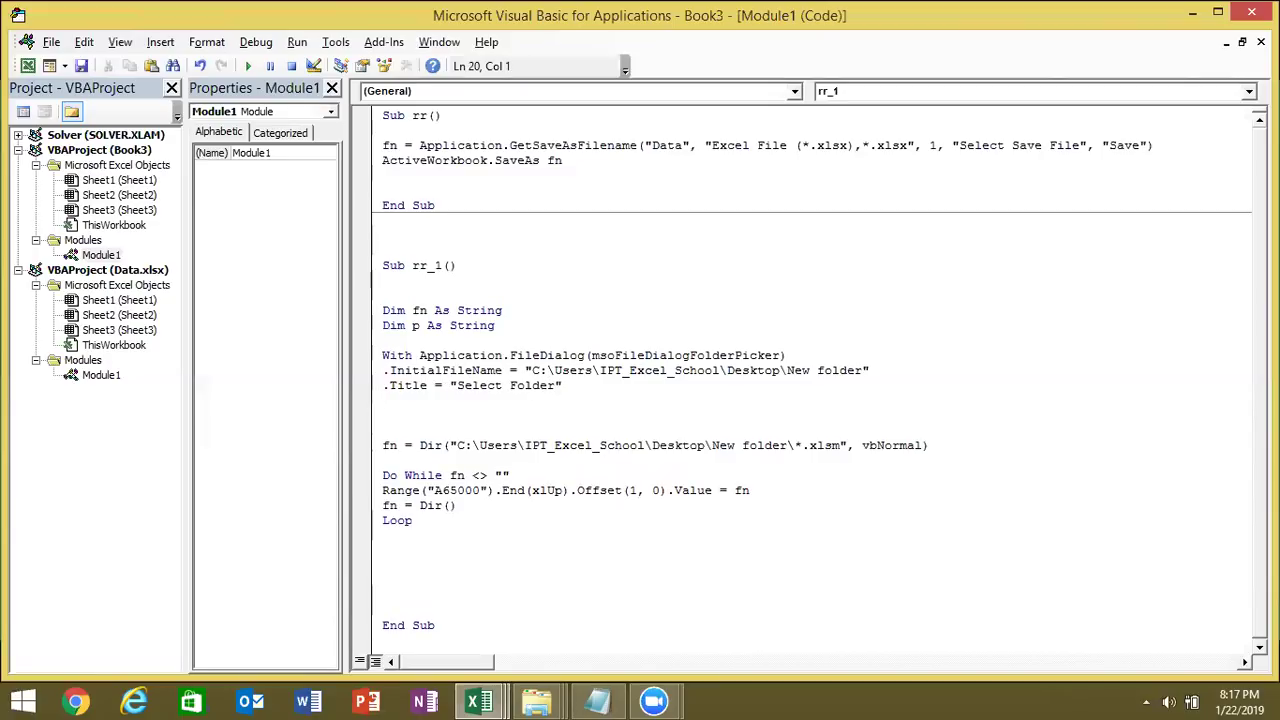
Step: Add p = .SelectedItems(1), changing the index from 0 to 1
text(.)
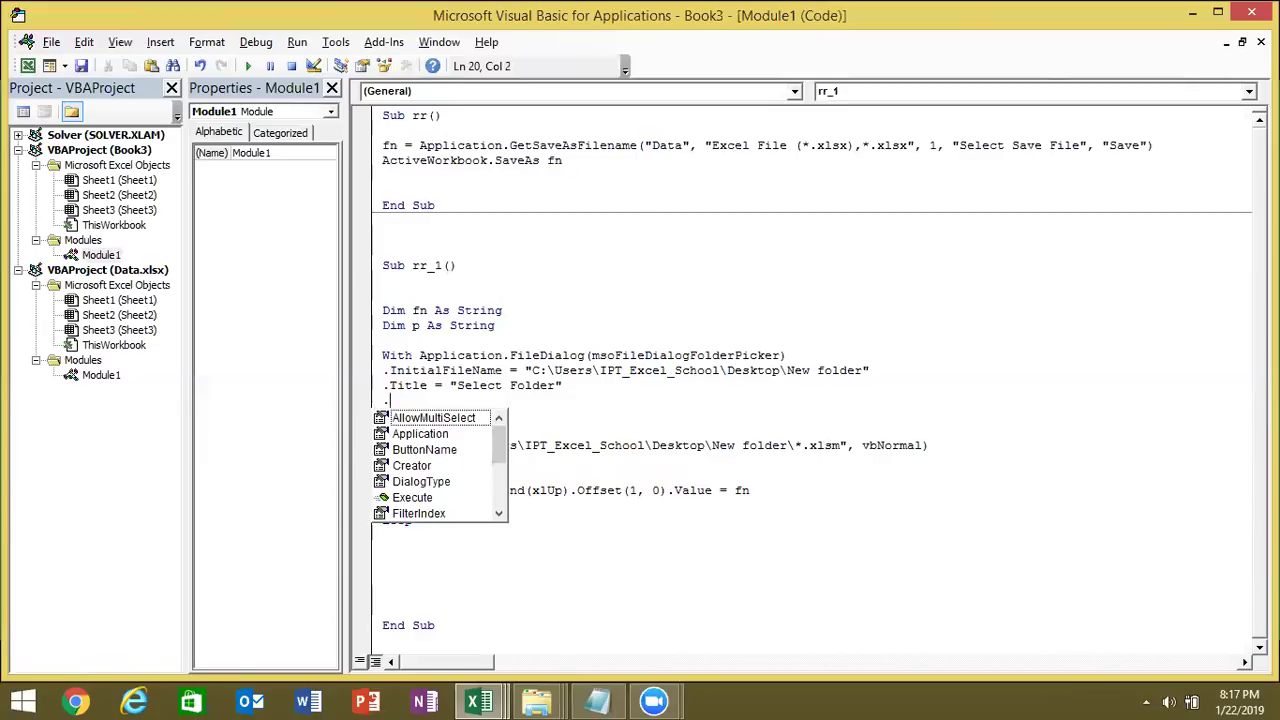
key(BackSpace)
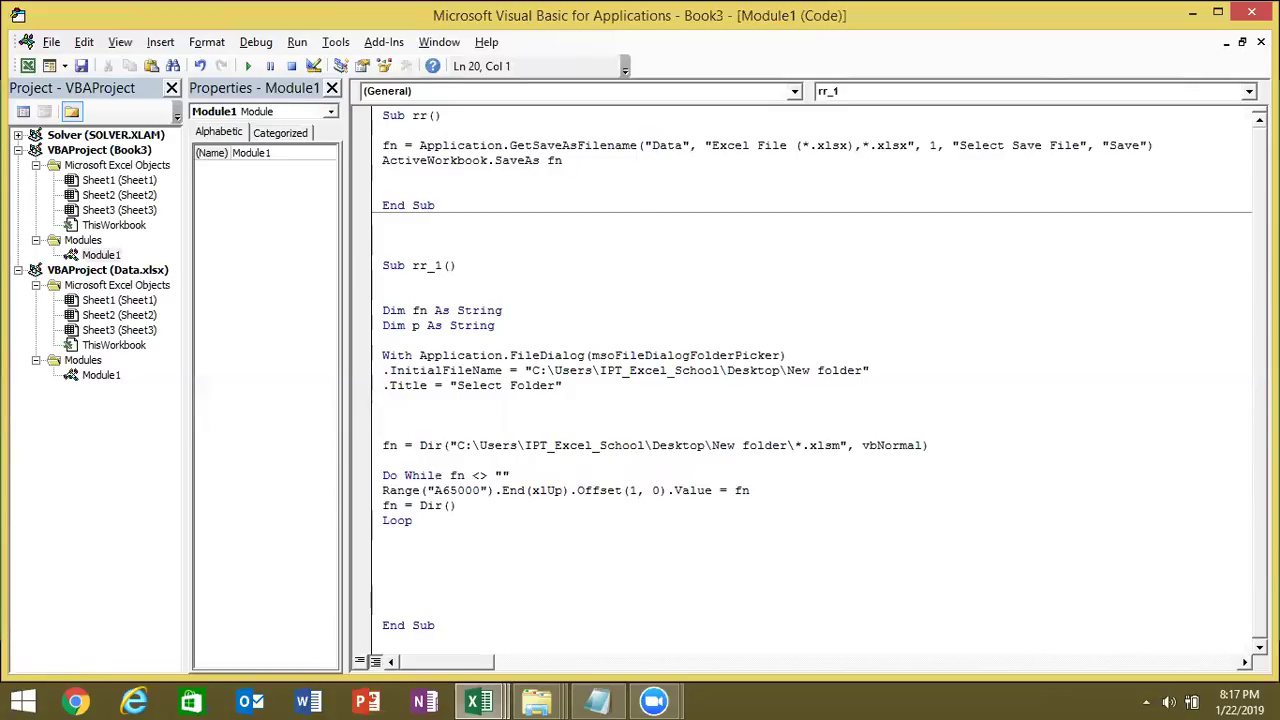
text(p=)
text(.)
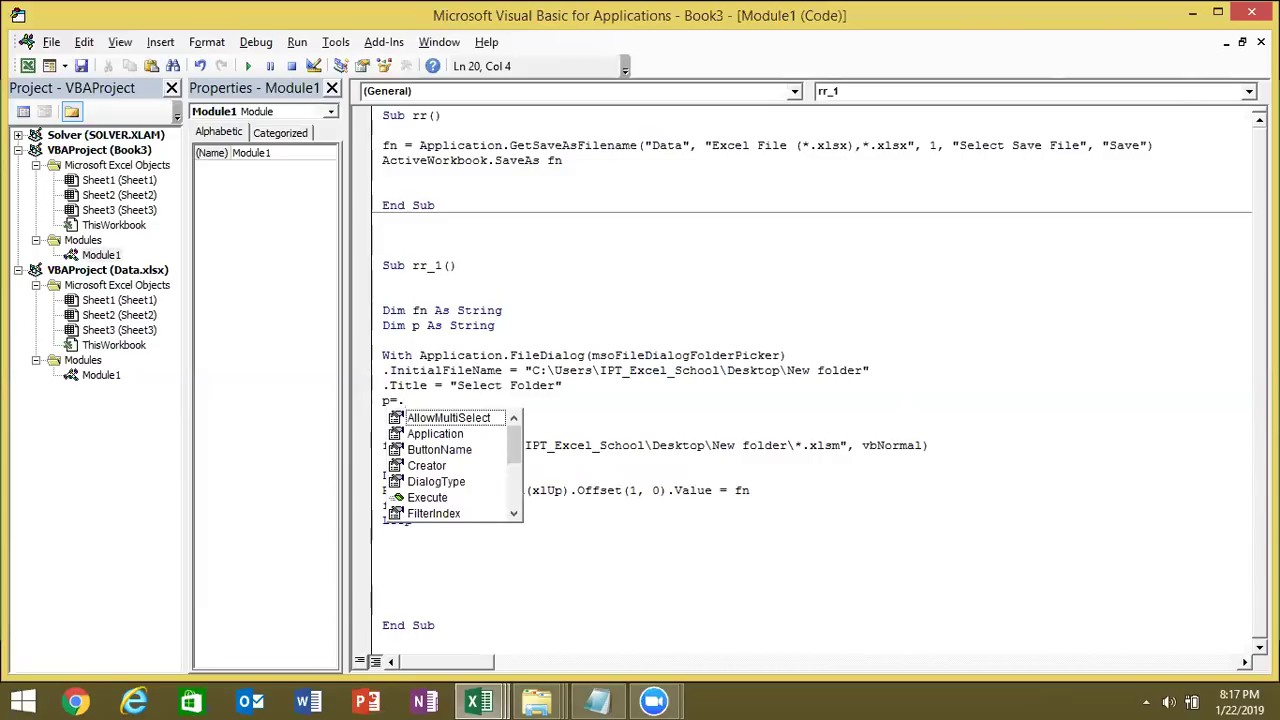
text(se)
key(Tab)
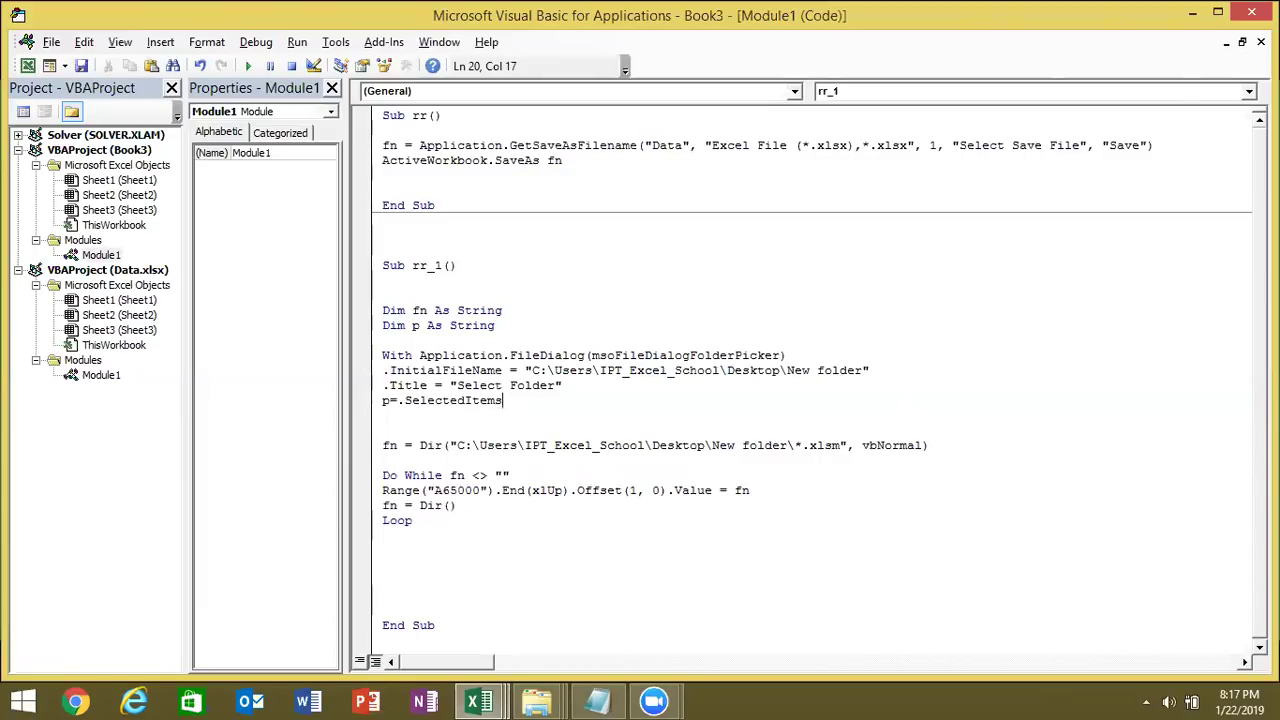
text((0)
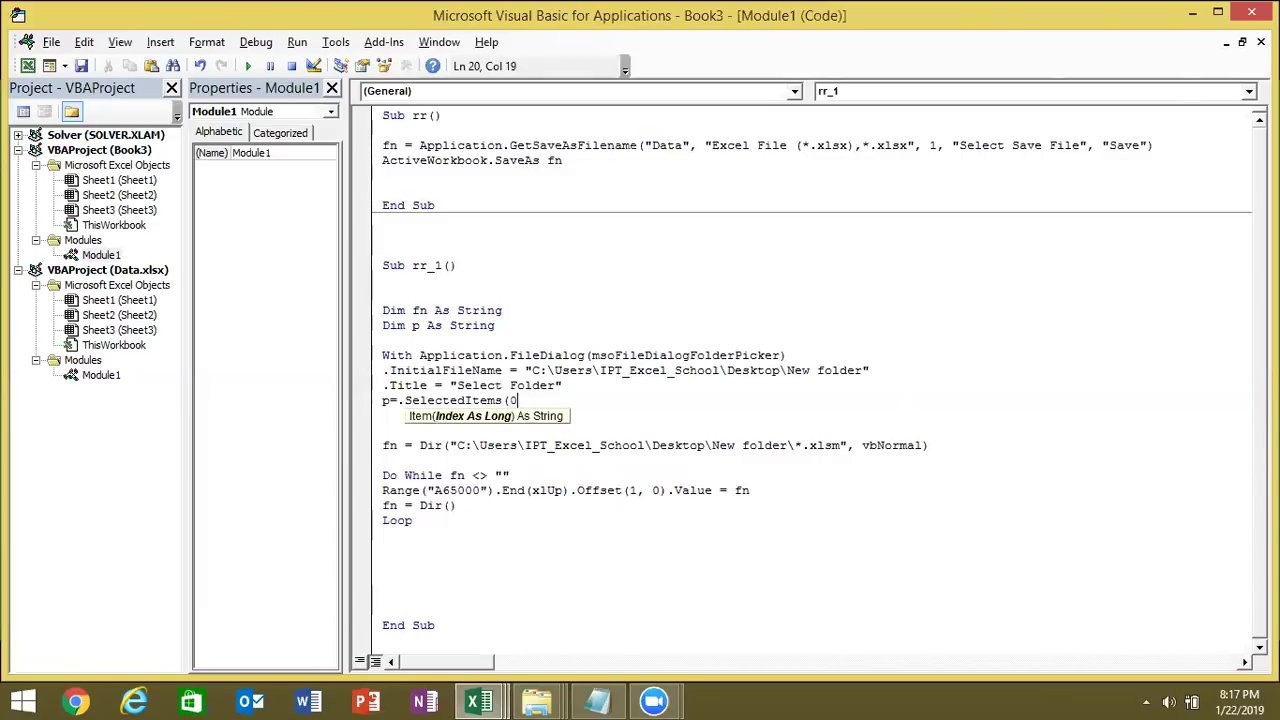
text())
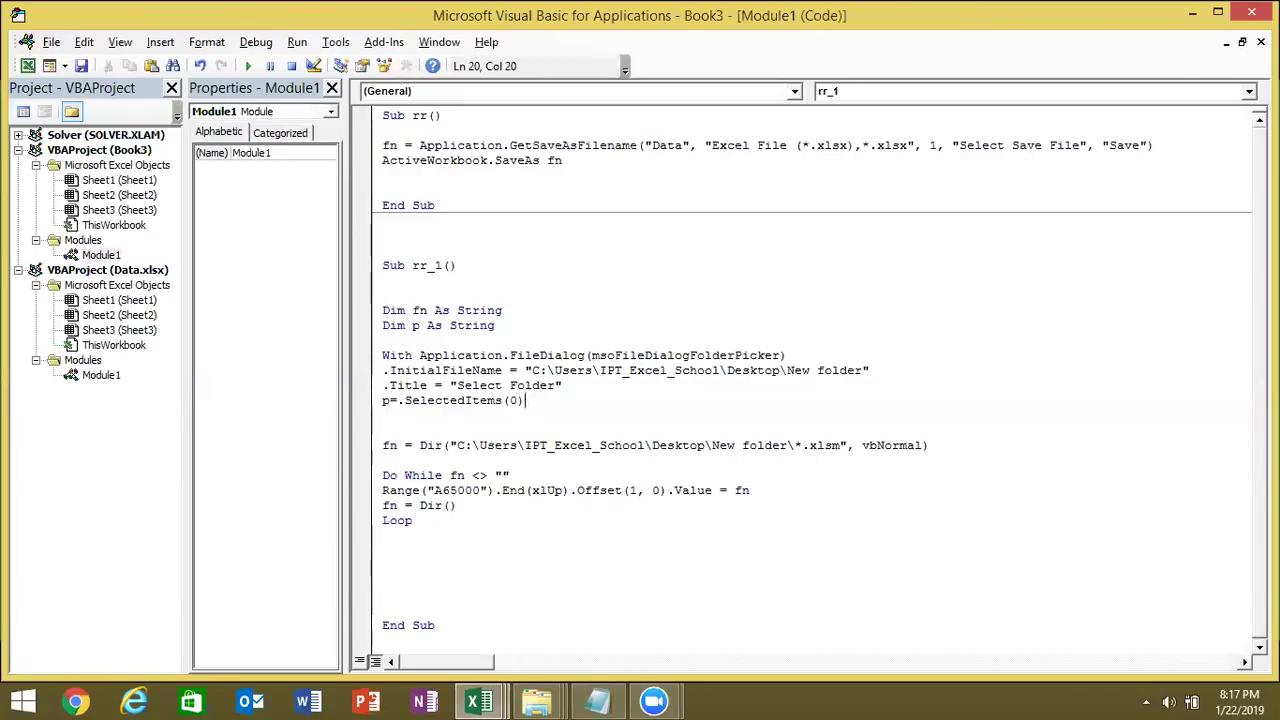
key(Left)
key(BackSpace)
text(1)
key(End)
key(Down)
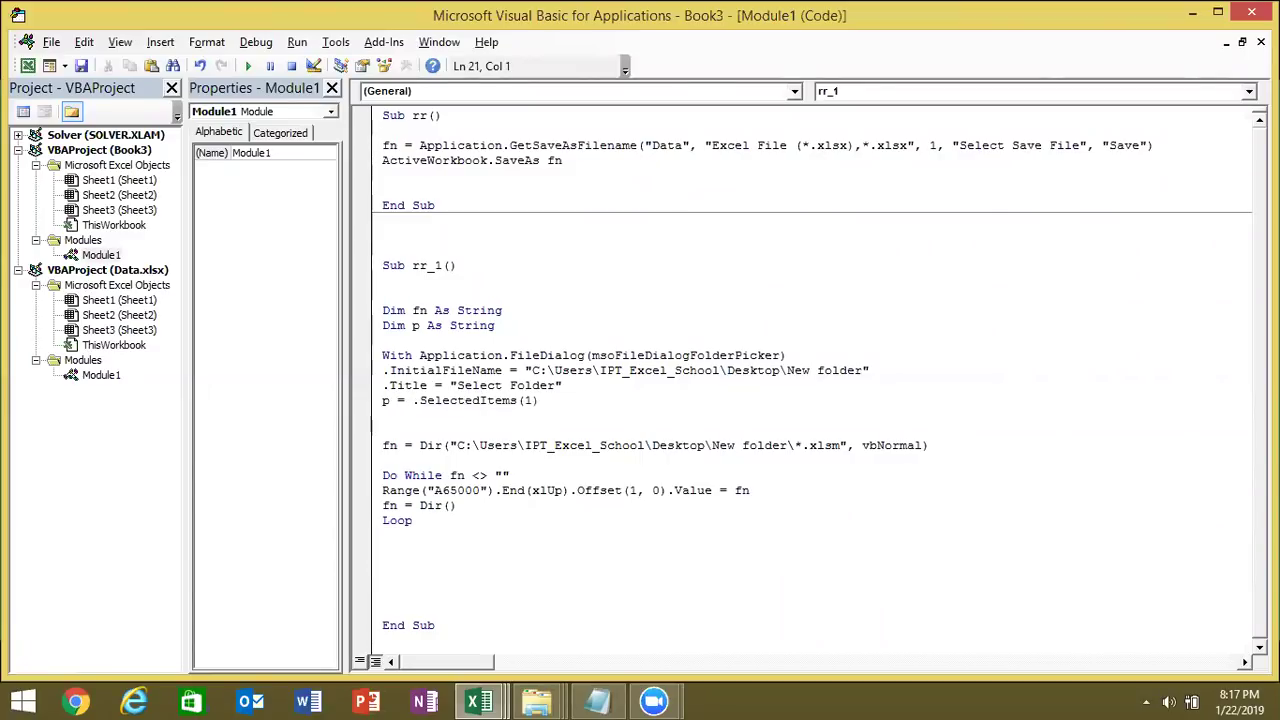
Step: Add a .Show line to the folder picker and close the block with End With
text(.ss)
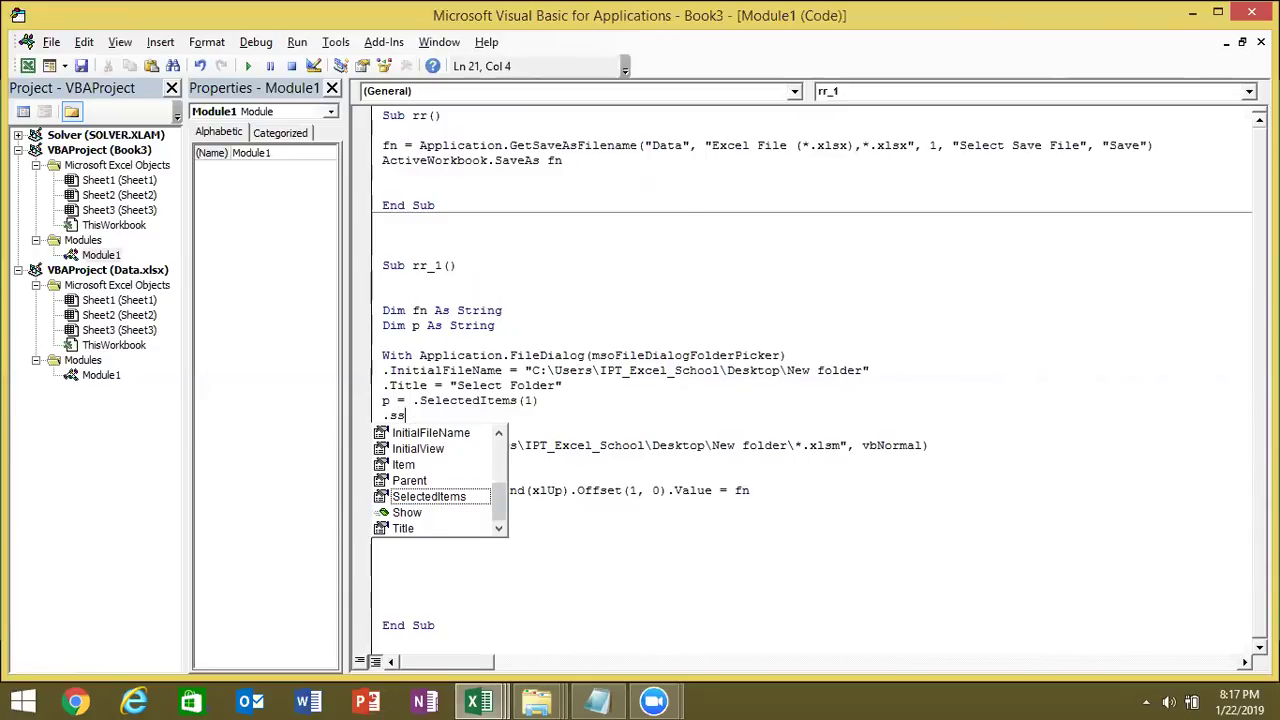
text(ho)
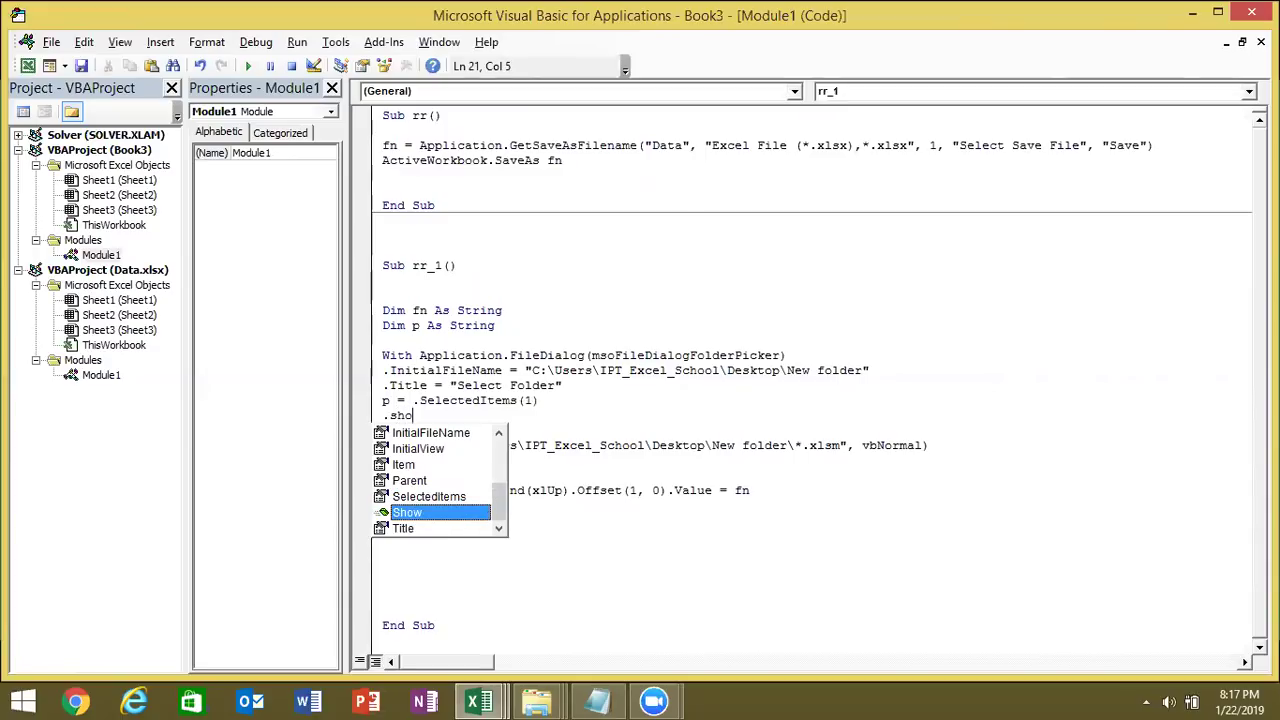
key(BackSpace)
key(BackSpace)
key(BackSpace)
key(BackSpace)
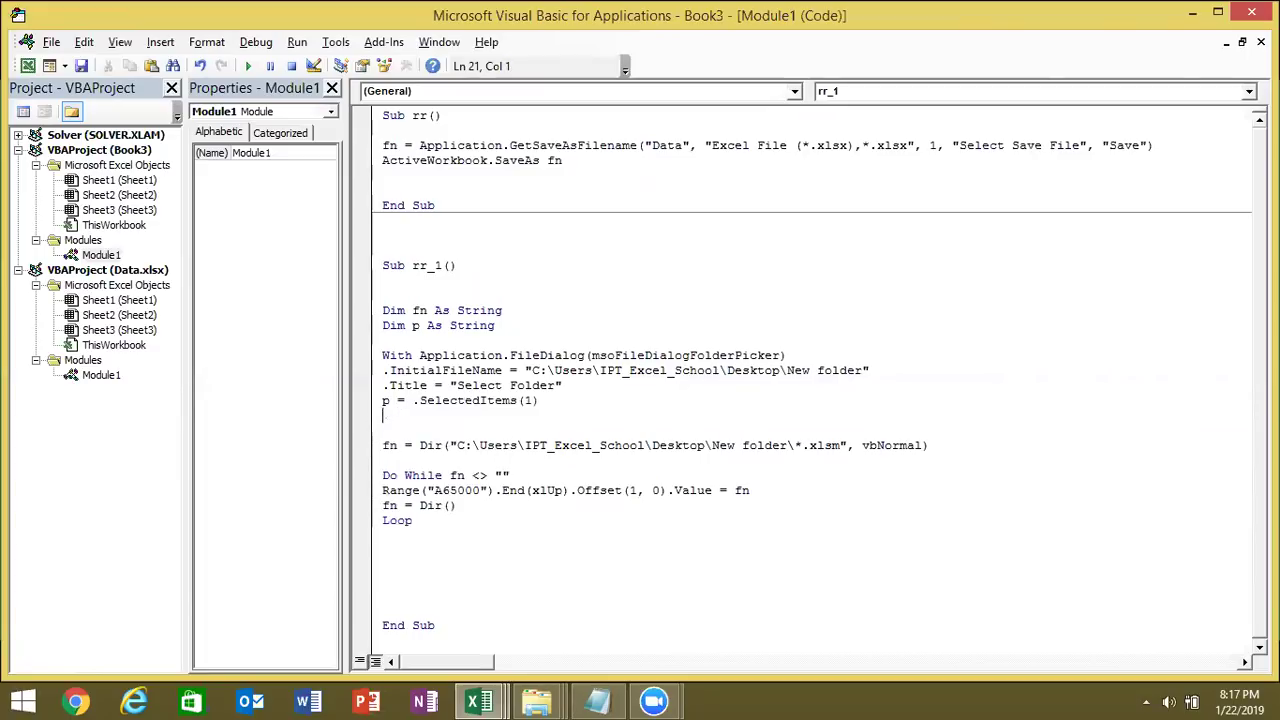
key(Up)
key(Return)
key(Up)
text(who)
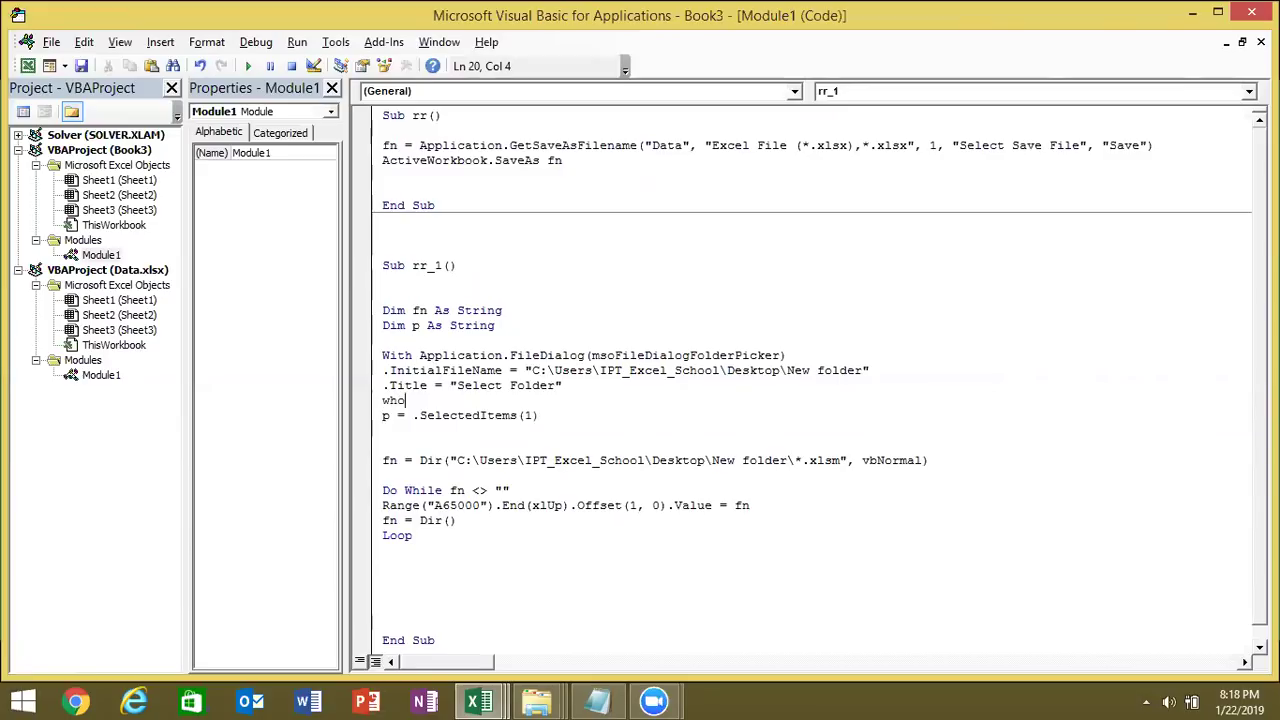
key(BackSpace)
key(BackSpace)
key(BackSpace)
text(.sh)
key(Tab)
click(419, 415)
click(383, 430)
text(end with)
key(Return)
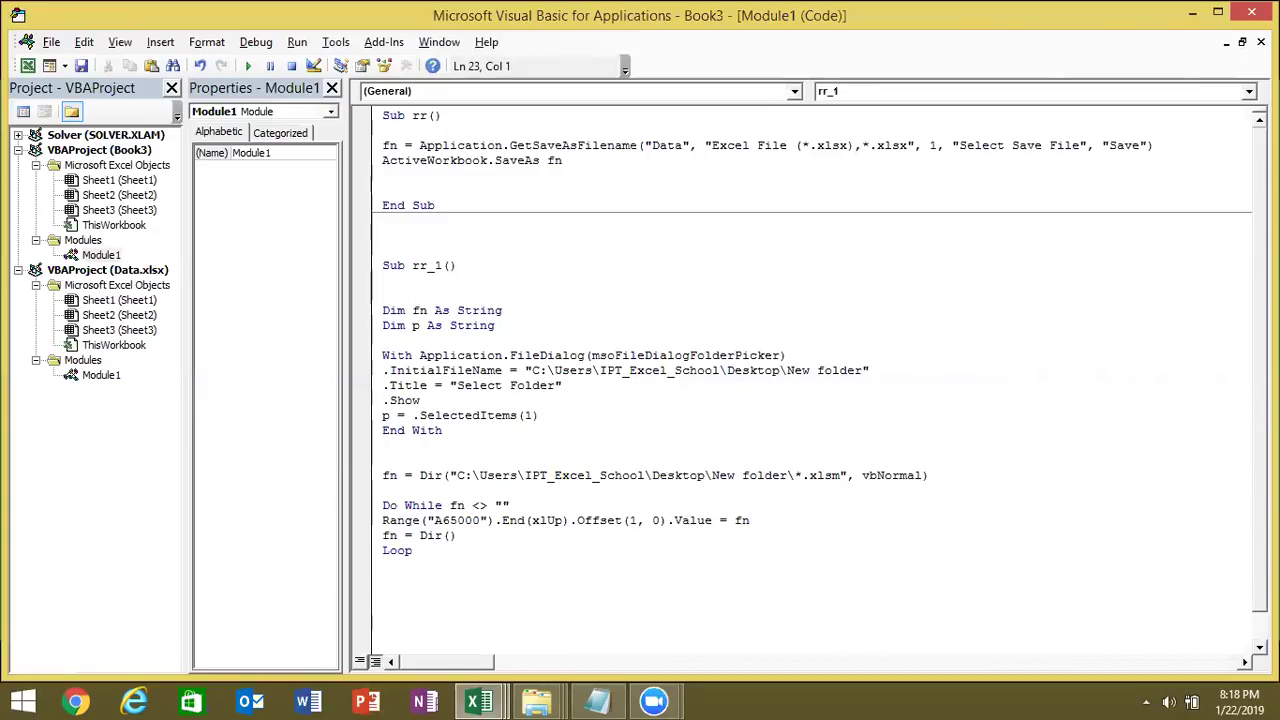
Step: Add the test lines MsgBox p and End below End With
key(Down)
key(Down)
key(Down)
double_click(448, 476)
click(406, 448)
key(Return)
text(end1)
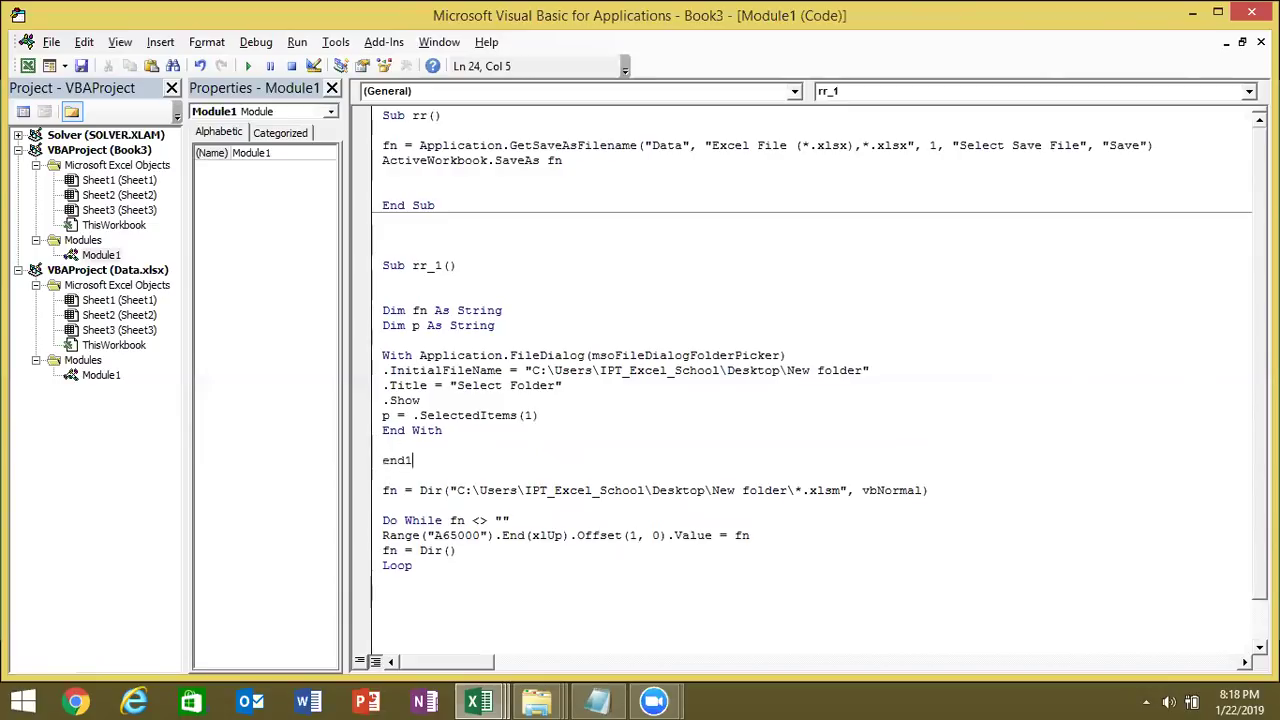
key(BackSpace)
key(Home)
key(Return)
key(Up)
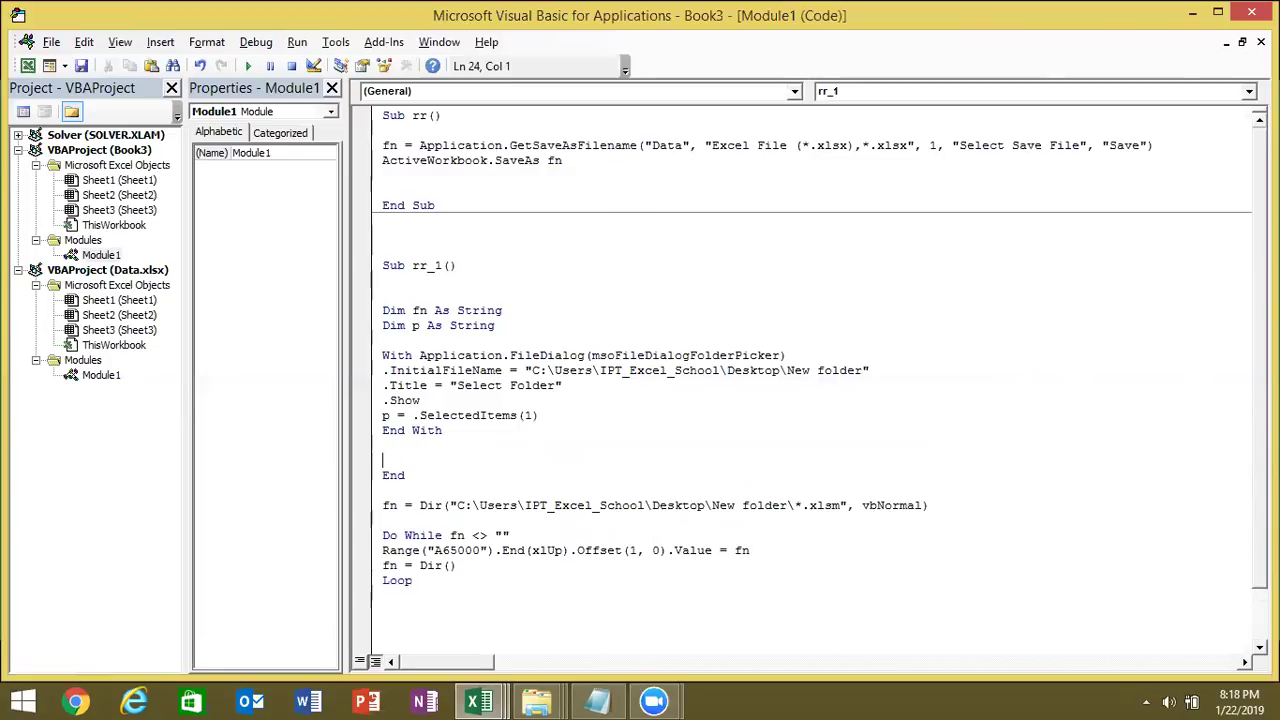
text(msgbox p)
click(406, 447)
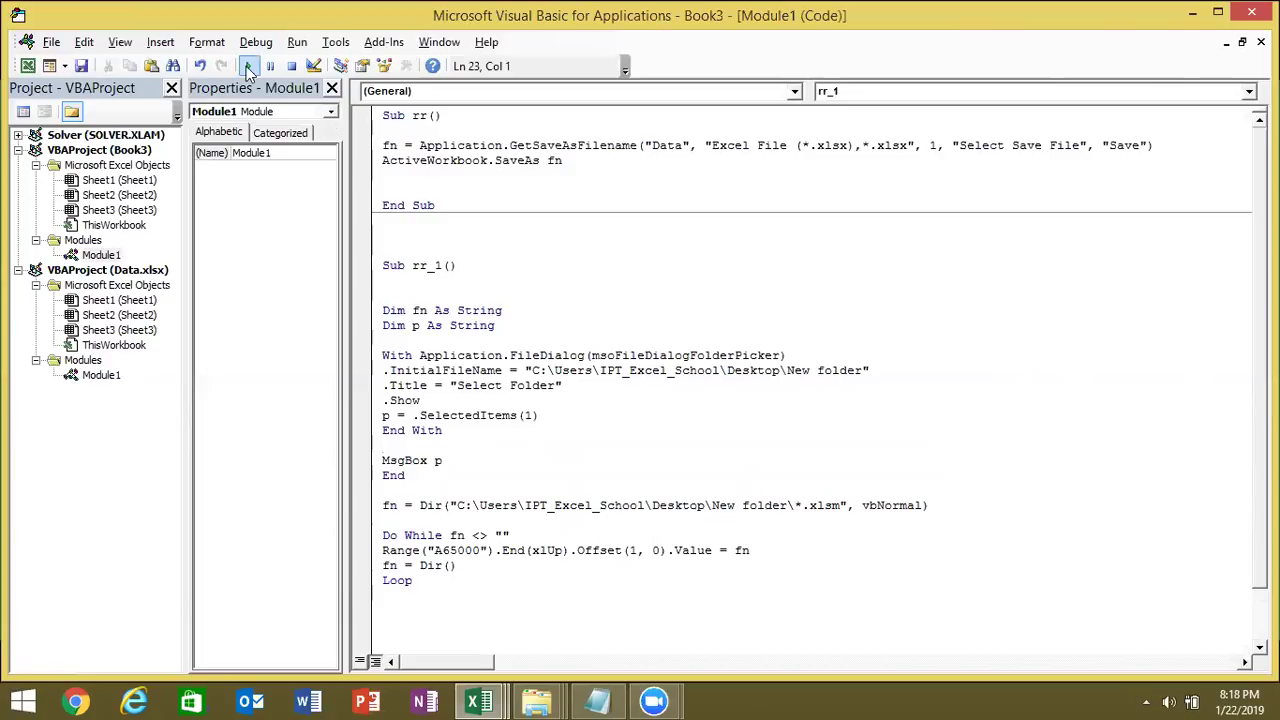
Step: Test-run rr_1, pick the D:\Zoom folder and dismiss the D:\Zoom message
click(247, 66)
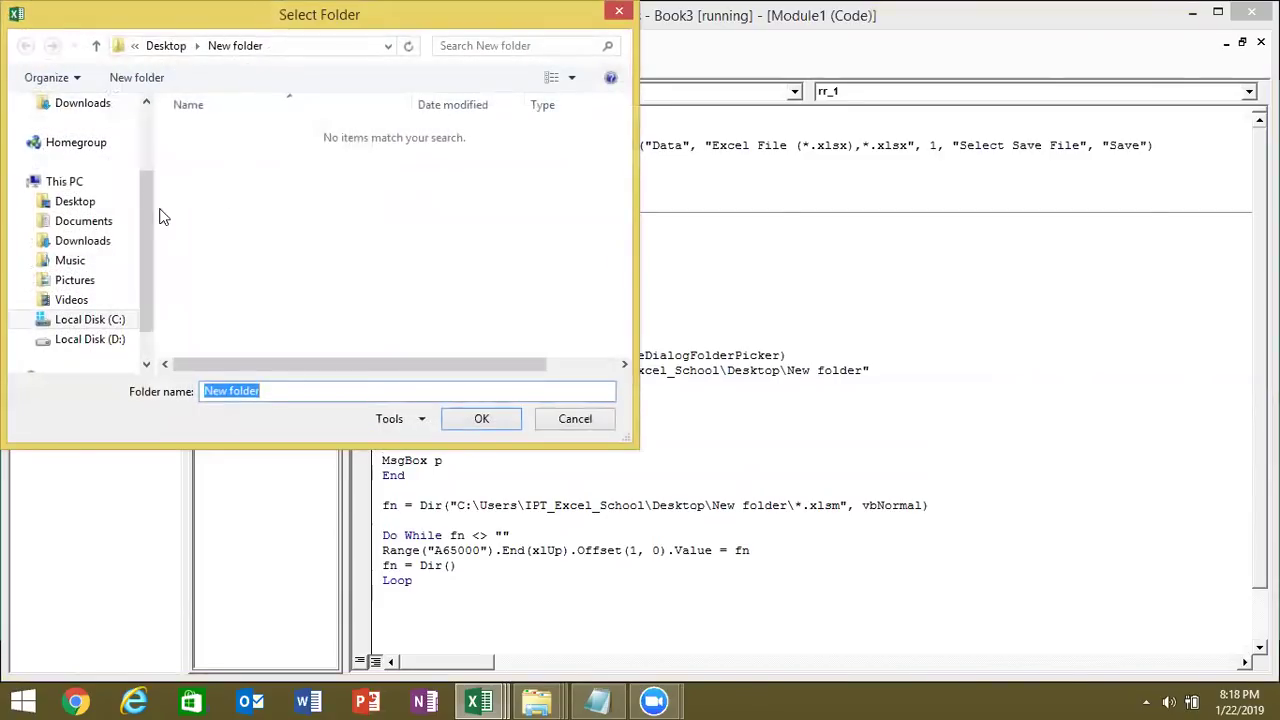
click(90, 340)
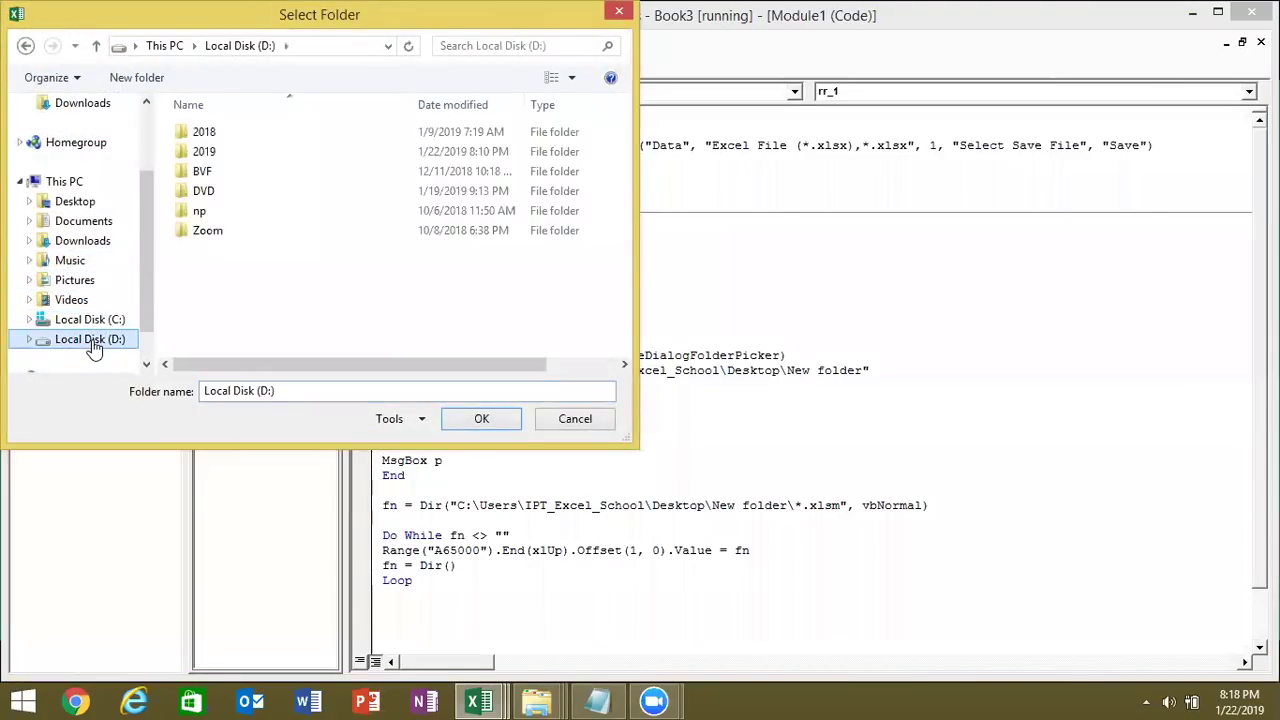
click(205, 234)
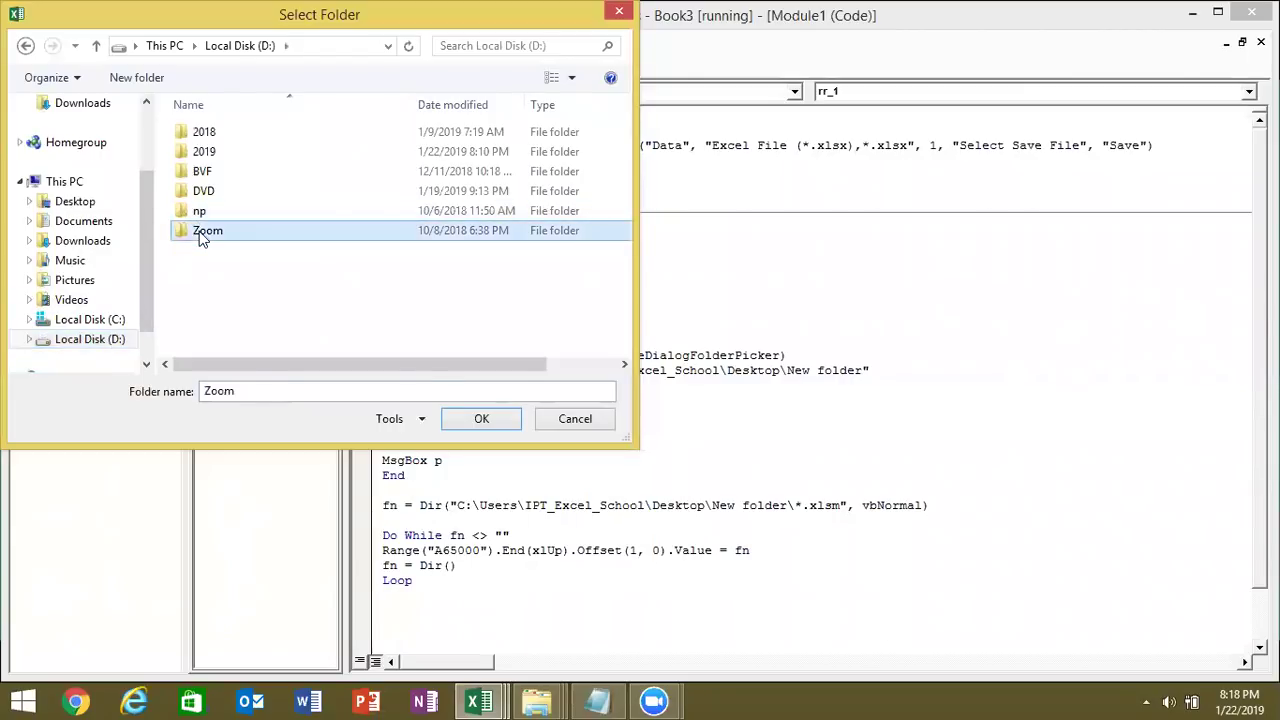
click(468, 421)
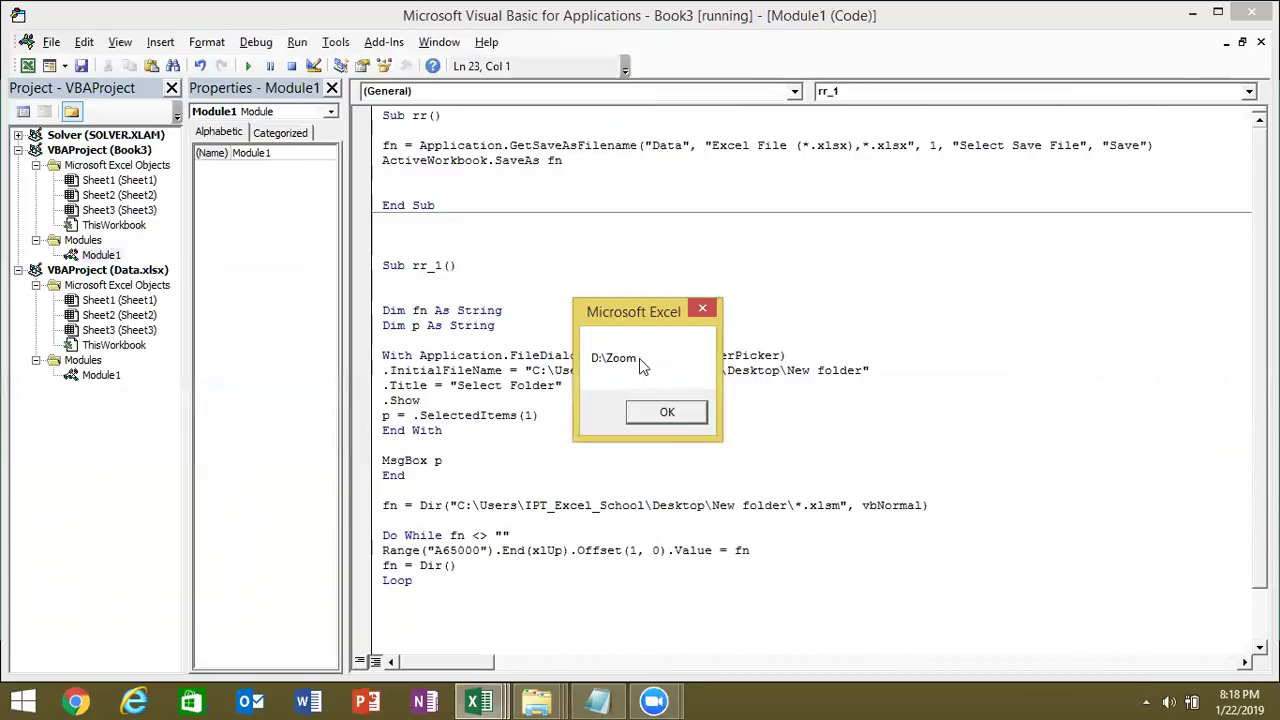
click(660, 412)
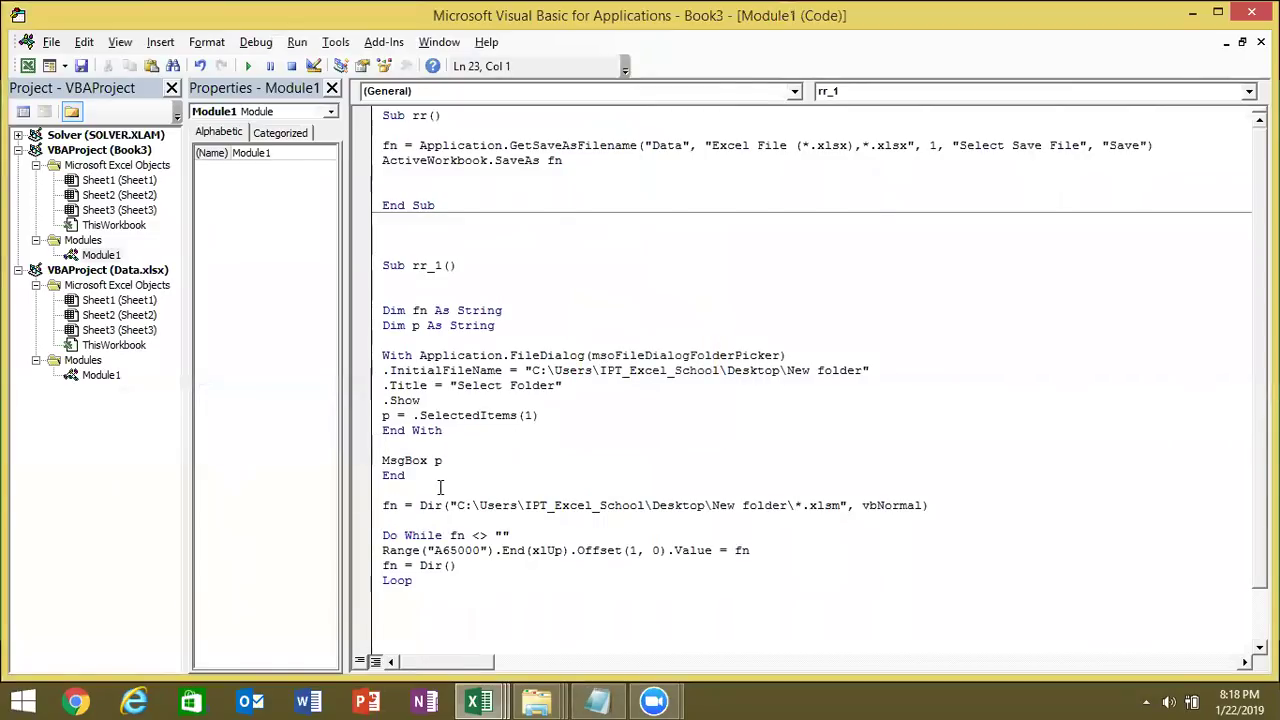
Step: Delete the MsgBox p and End test lines and make Dir search p & "\*.xlsm"
drag(446, 478, 382, 460)
key(Delete)
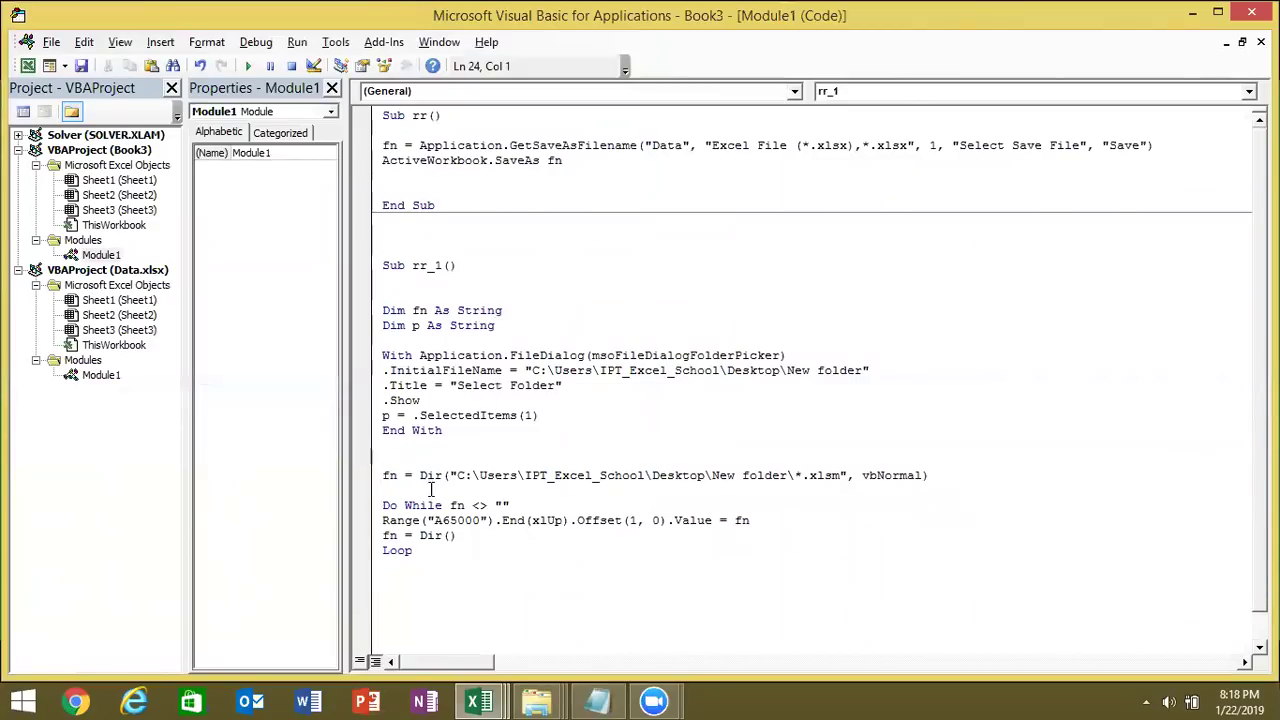
drag(450, 476, 790, 478)
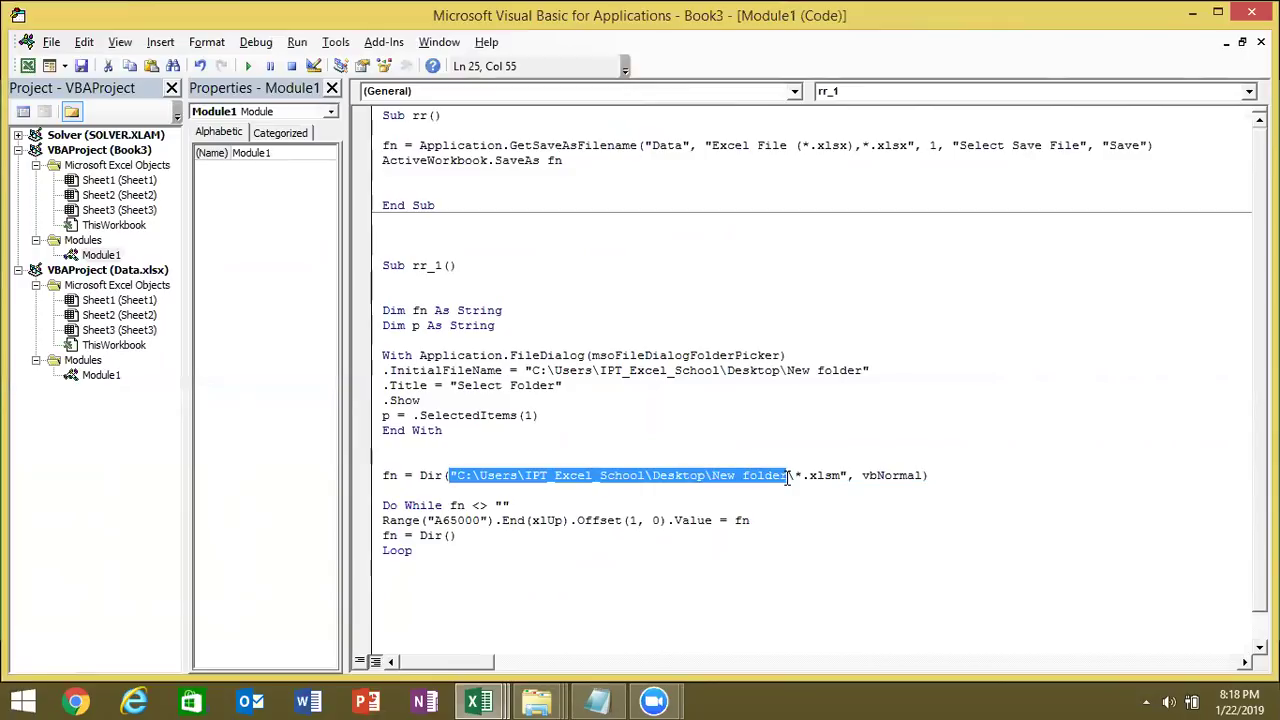
key(Delete)
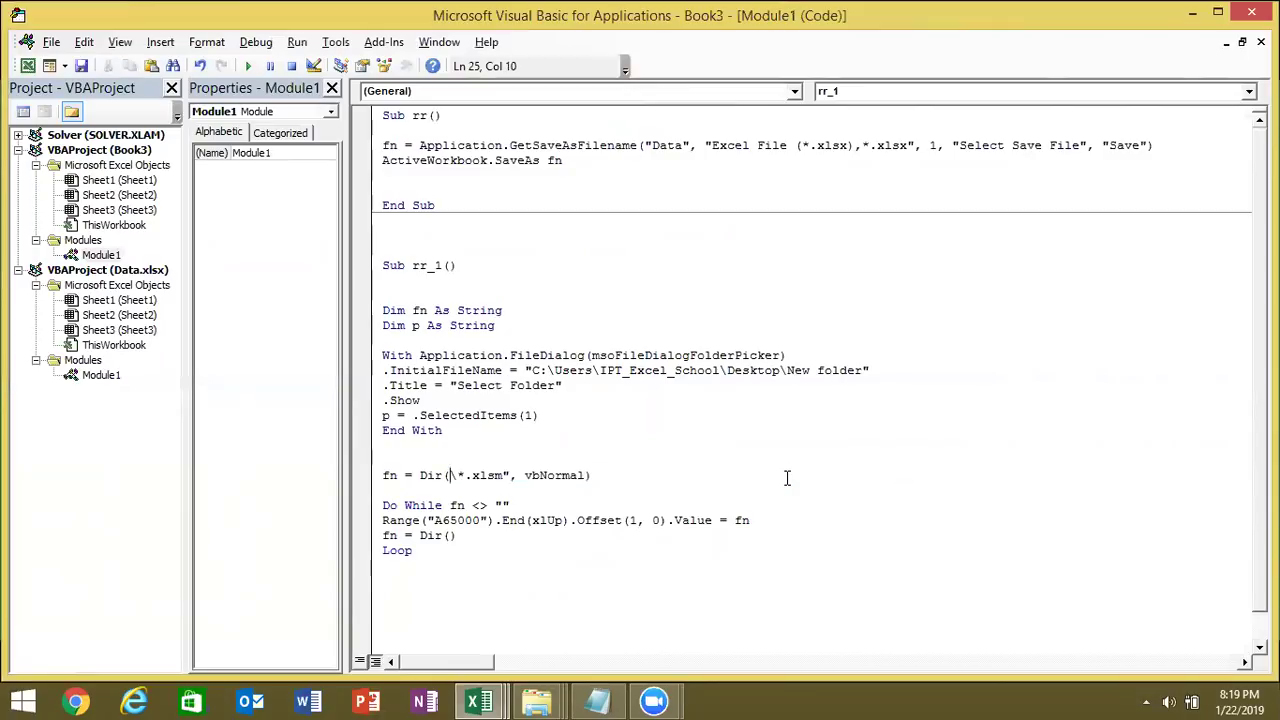
text(p &)
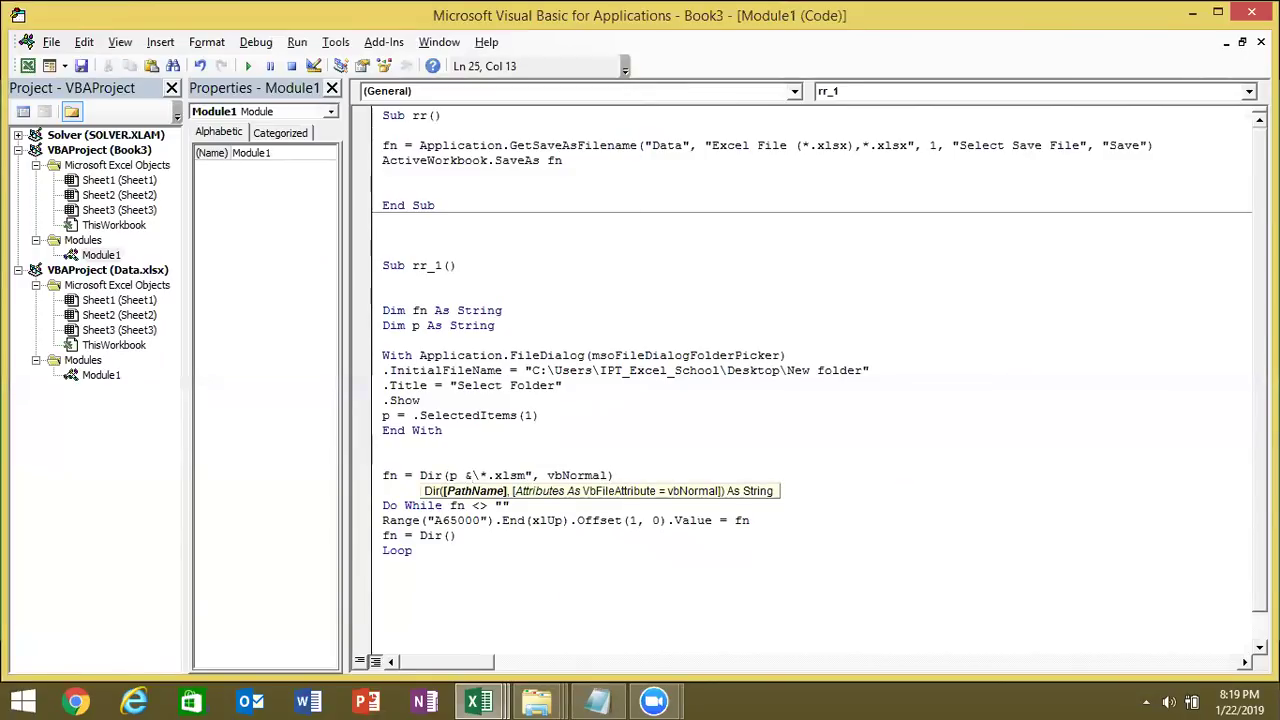
text( ")
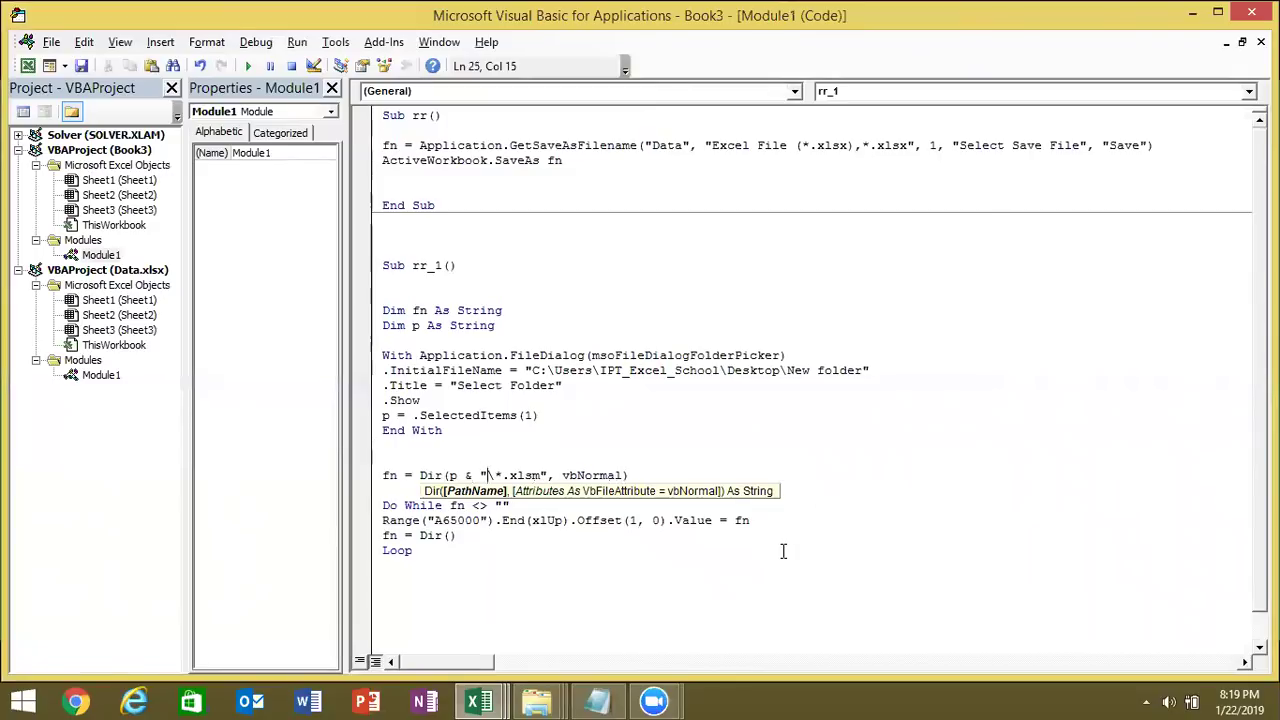
click(783, 550)
click(502, 446)
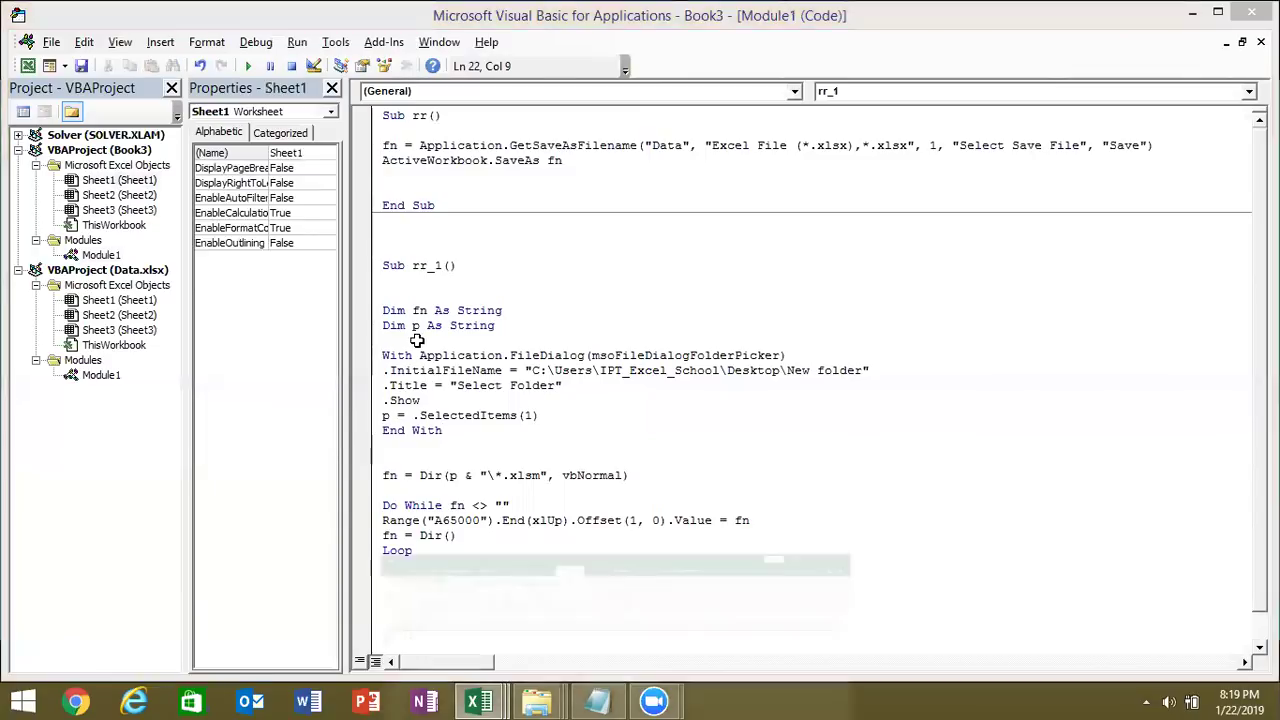
key(alt+F11)
Step: Run rr_1 on D:\DVD\Excel\6.Data Manu, listing its seven .xlsm names in A2:A8
click(321, 312)
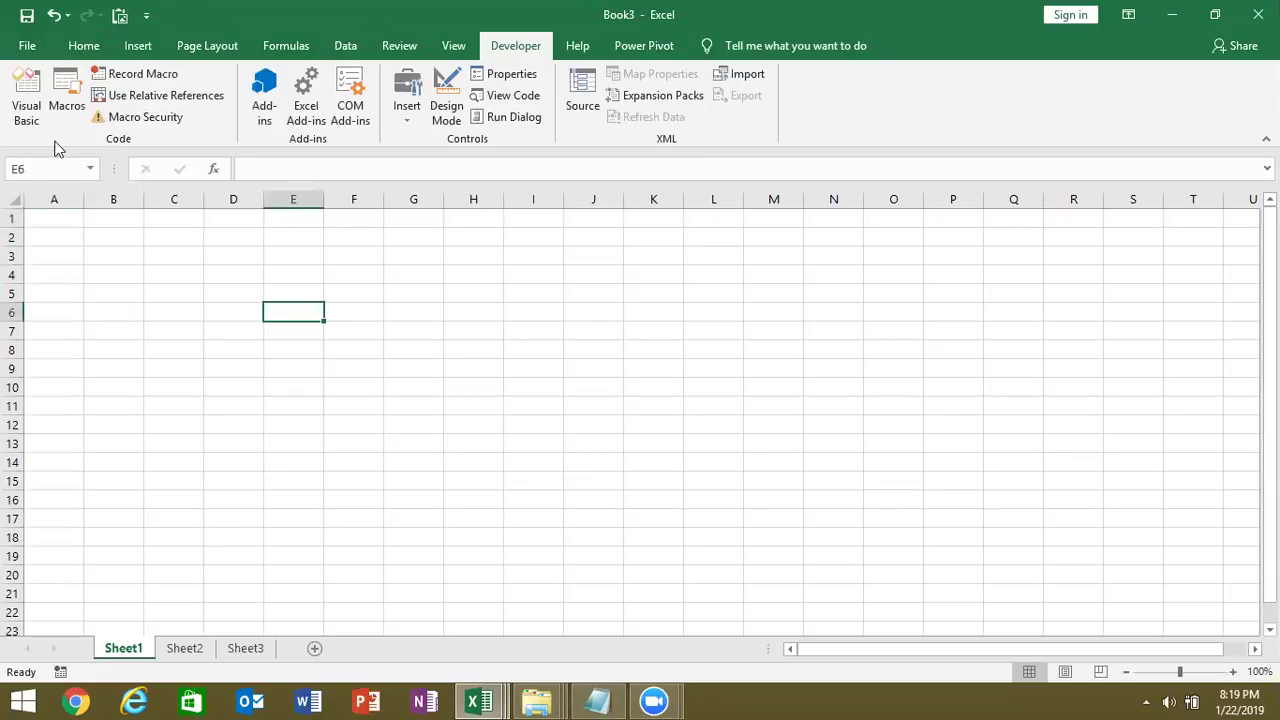
click(67, 110)
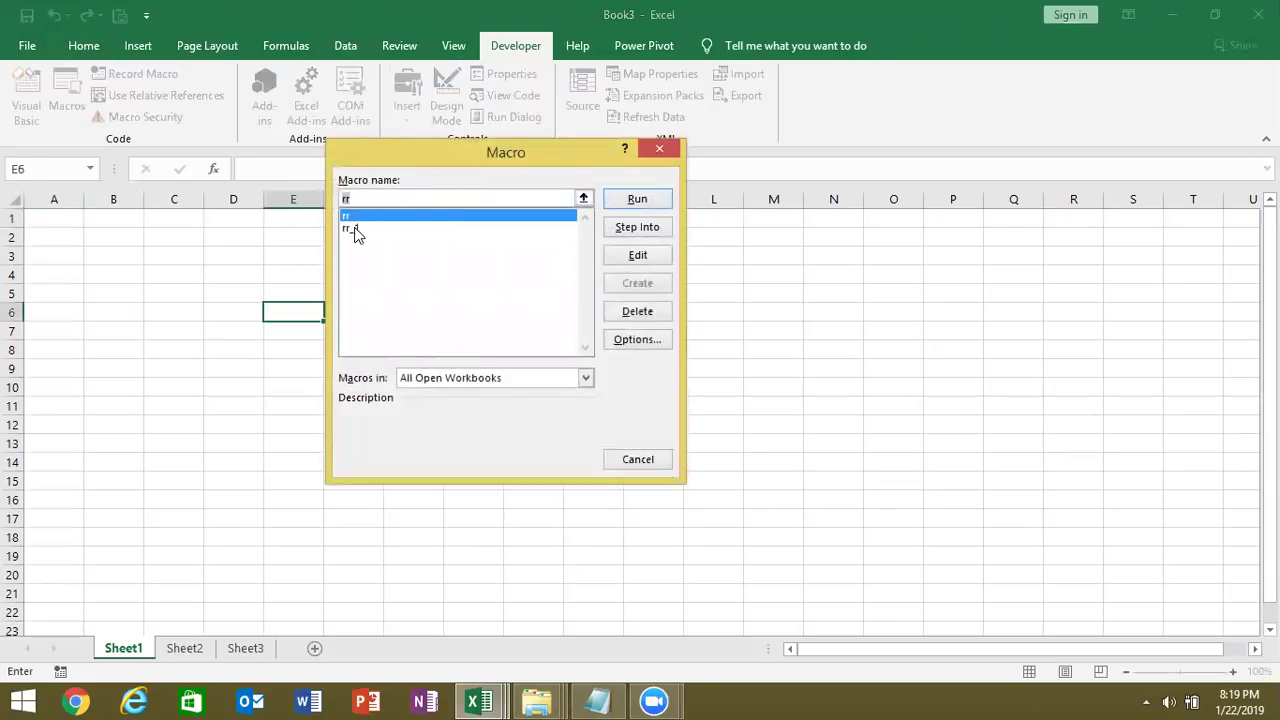
click(355, 230)
click(634, 203)
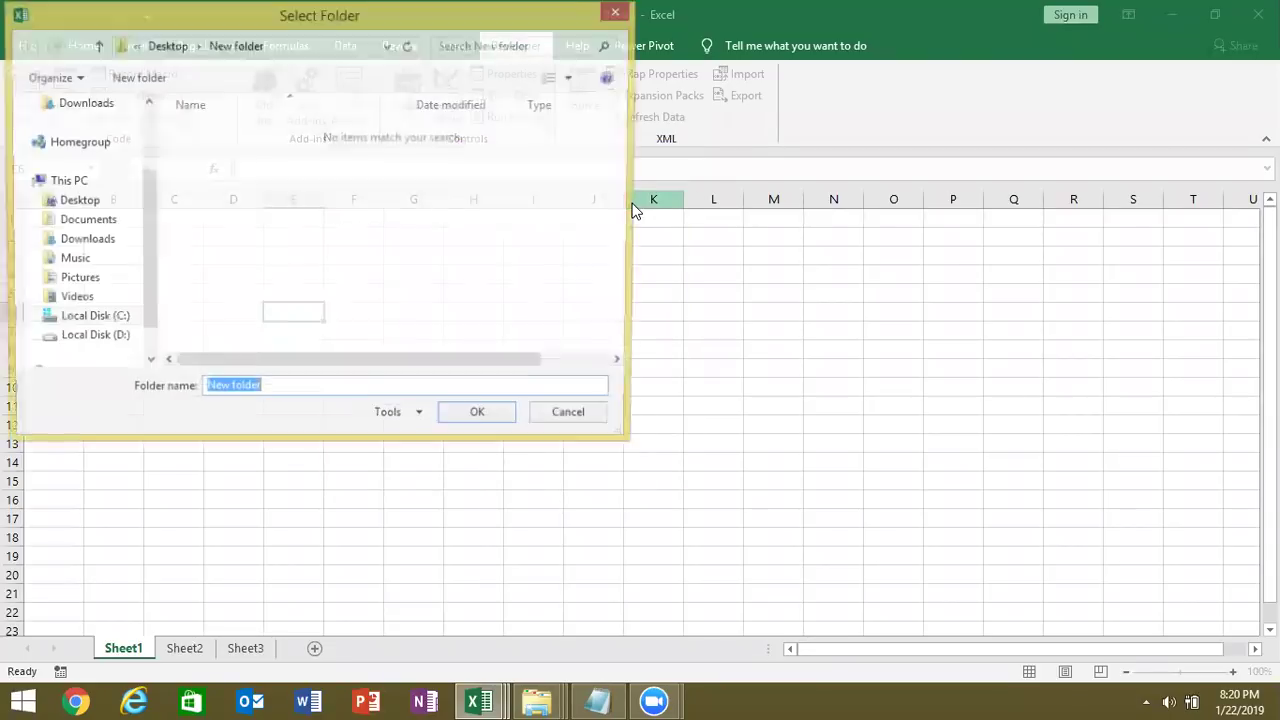
click(88, 341)
click(197, 195)
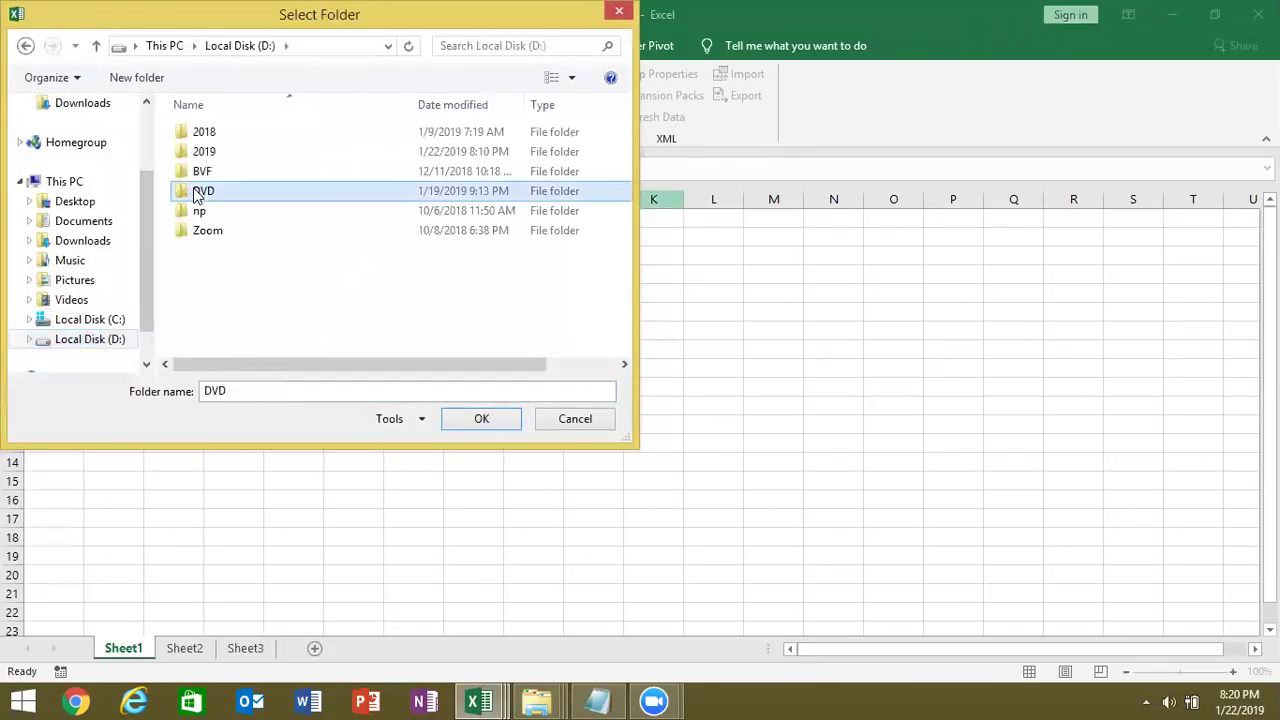
double_click(197, 195)
click(204, 174)
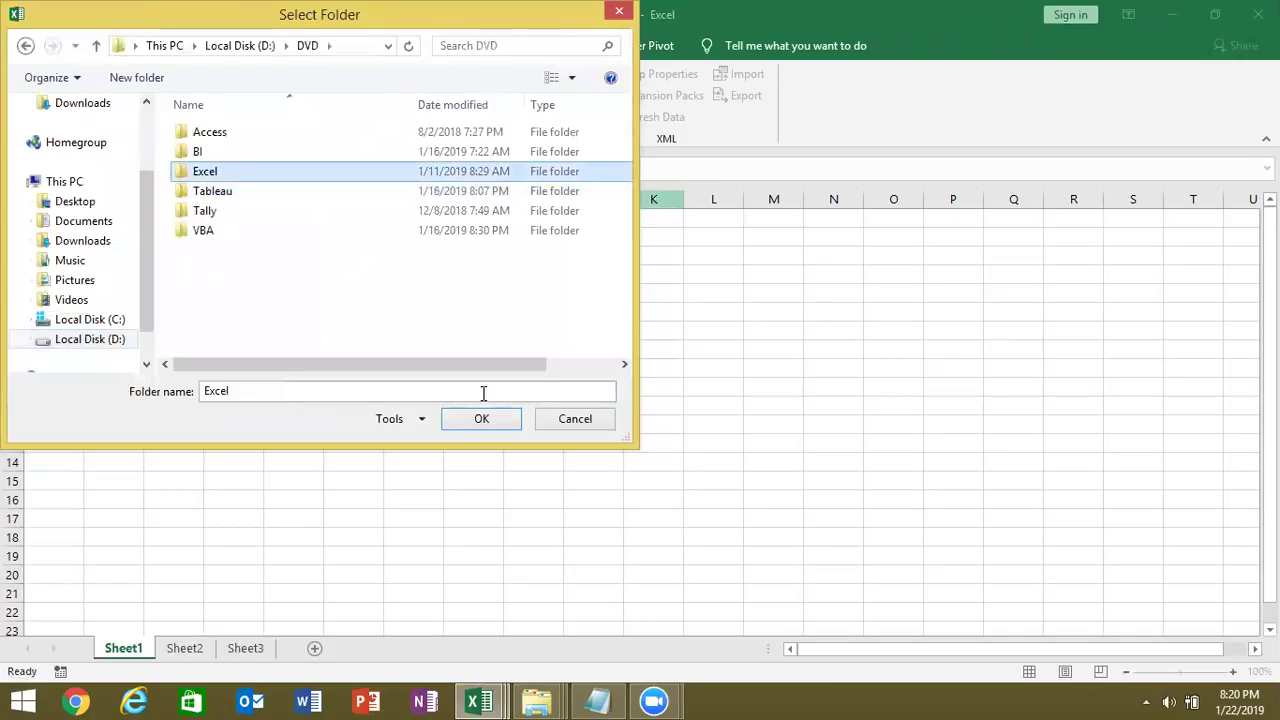
double_click(260, 174)
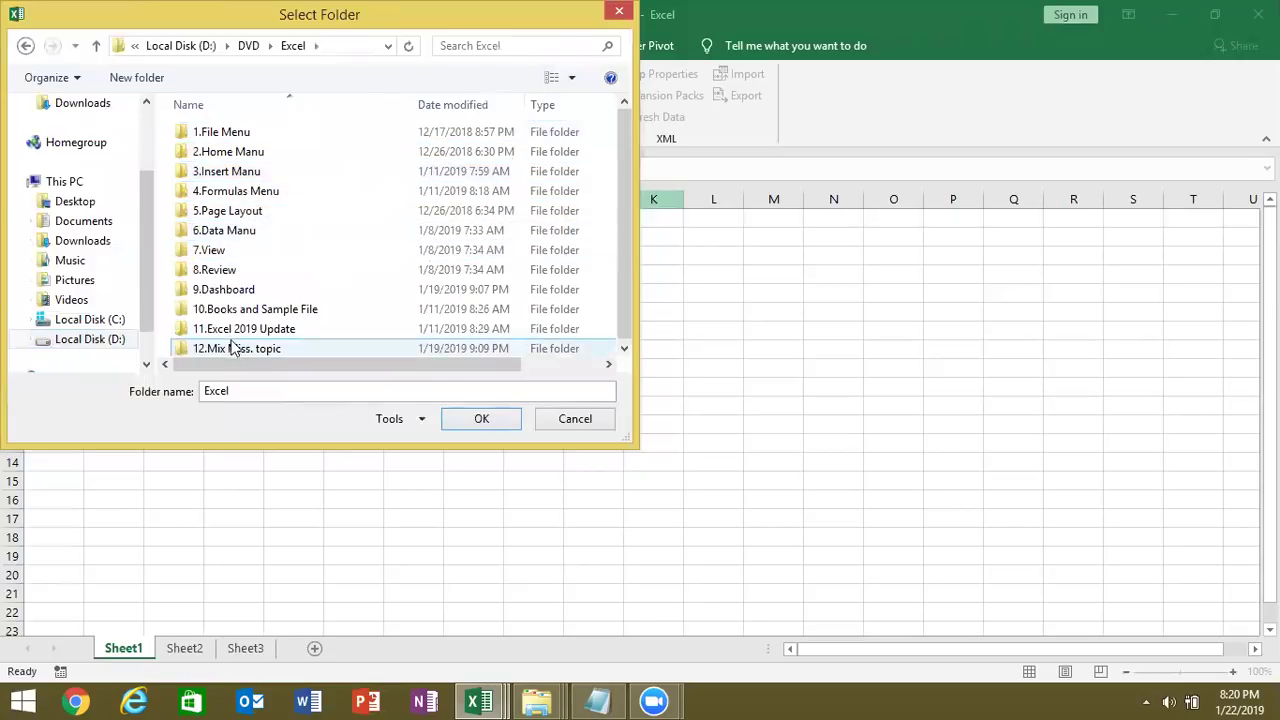
double_click(237, 234)
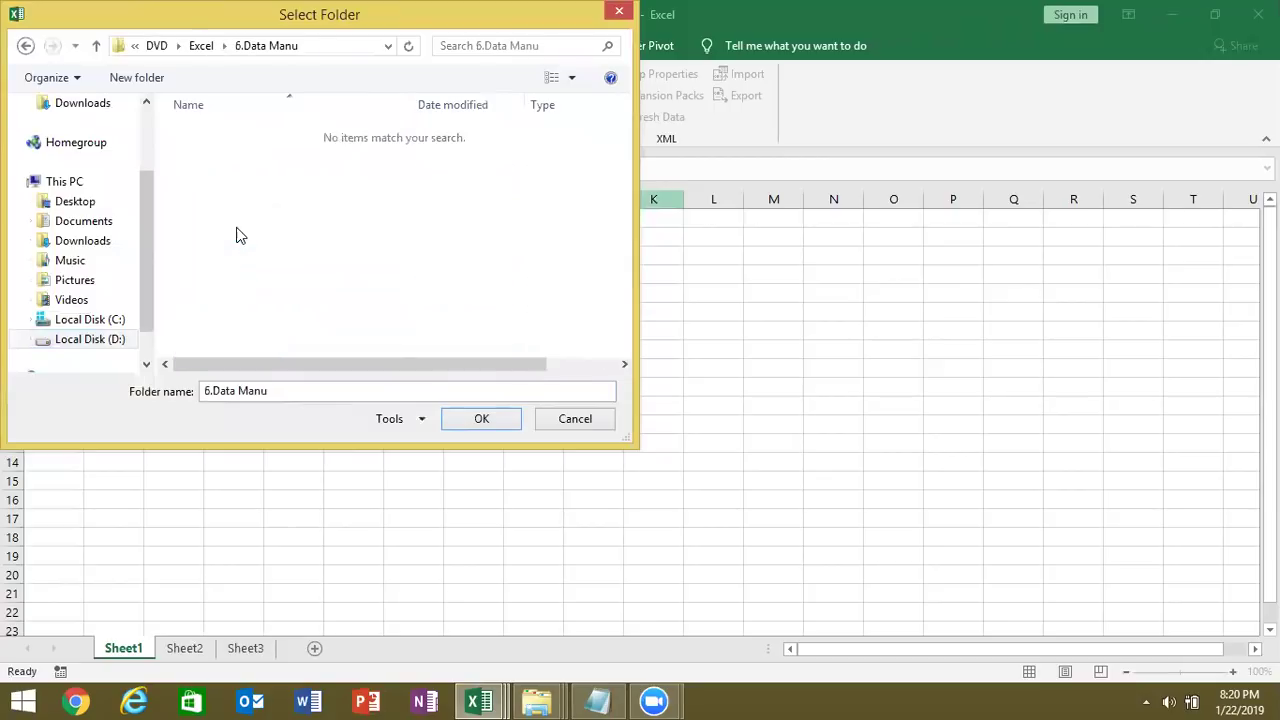
click(495, 426)
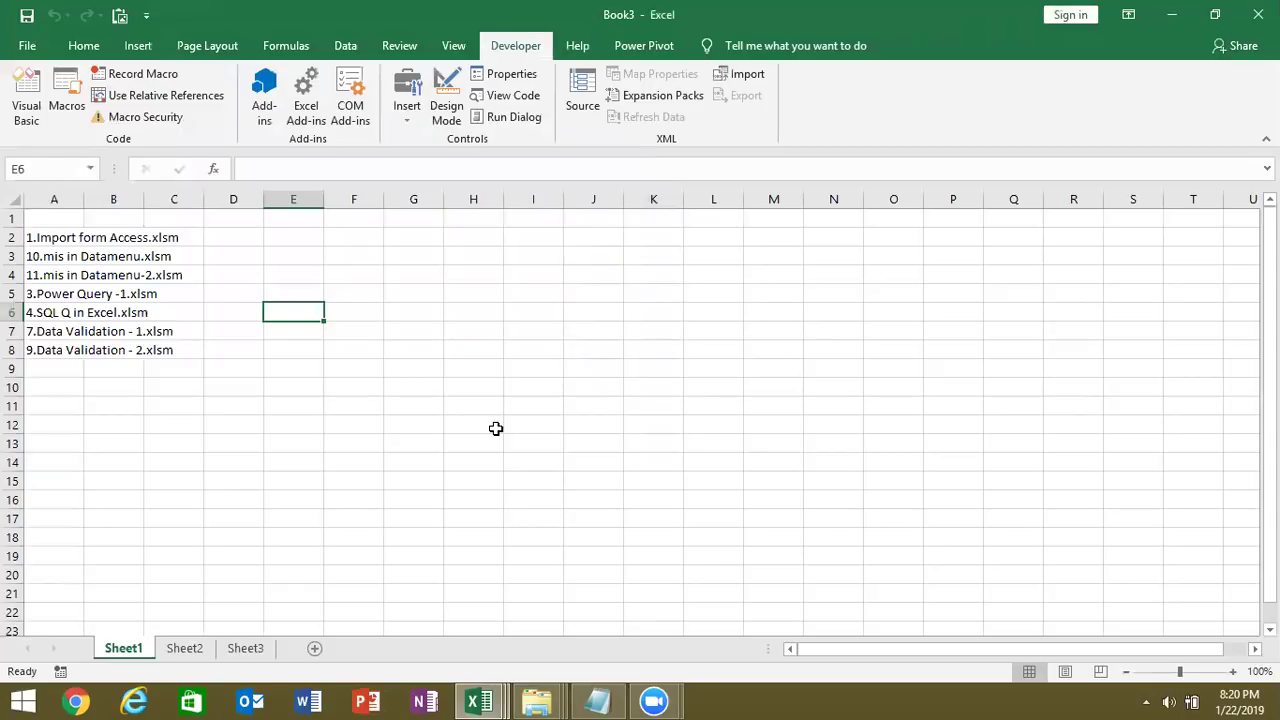
key(alt+F11)
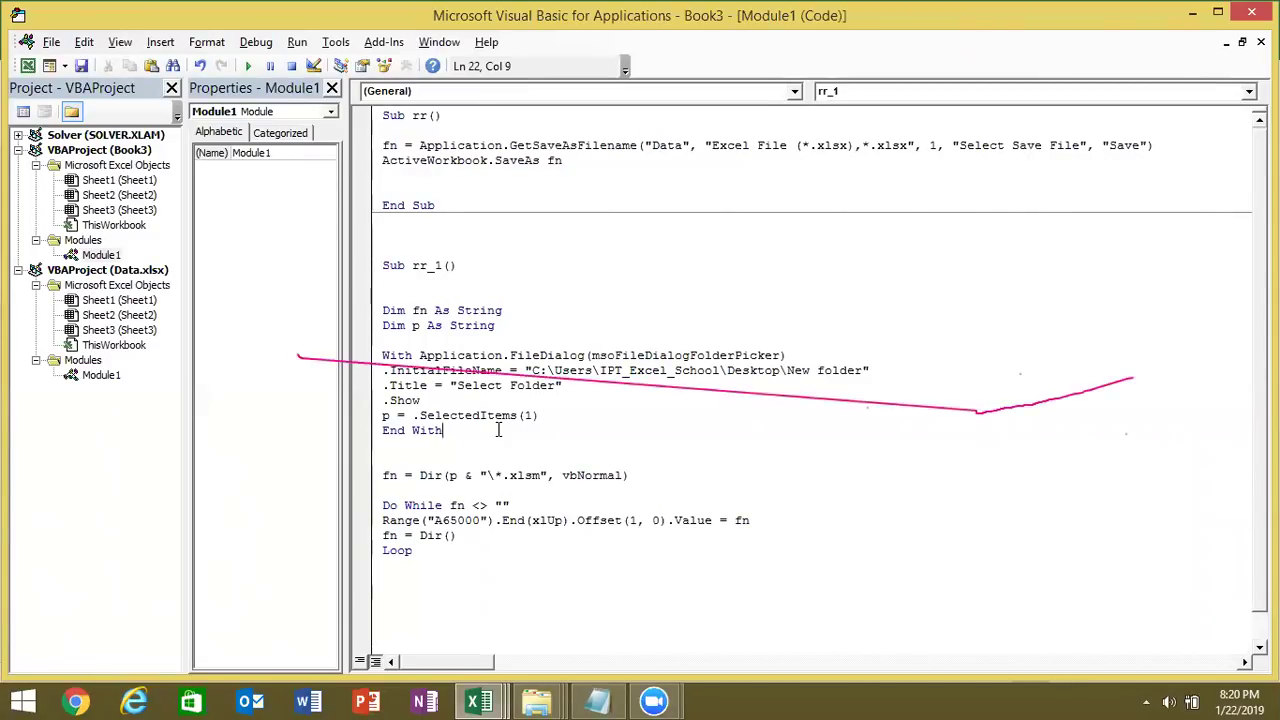
Step: Inspect the rr_1 code, checking GetSaveAsFilename and the user folder in the InitialFileName path
double_click(605, 147)
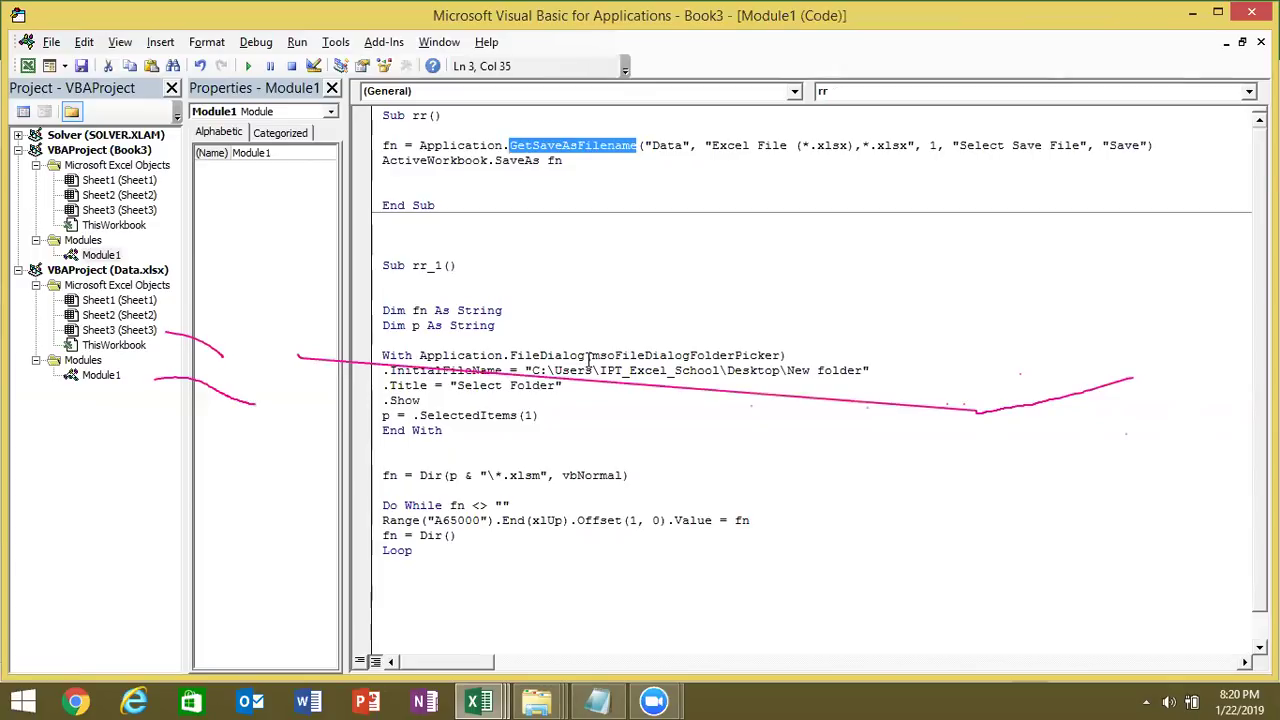
click(682, 257)
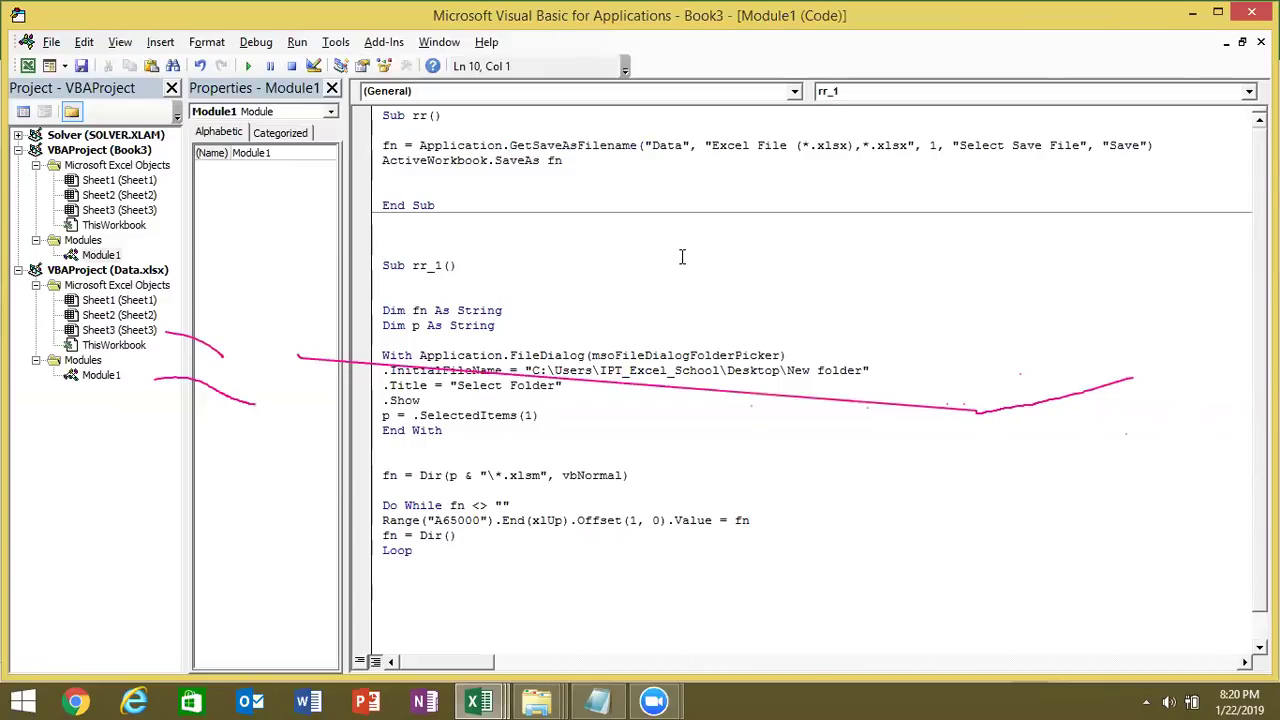
double_click(634, 370)
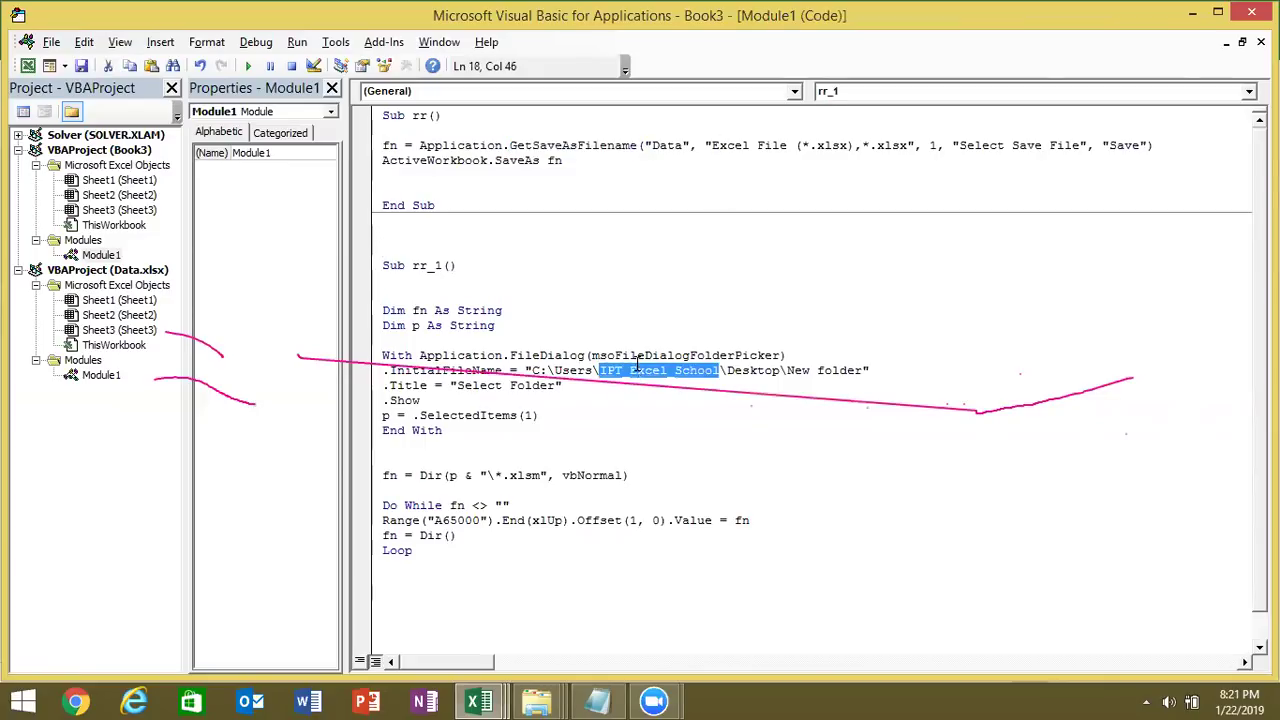
click(630, 358)
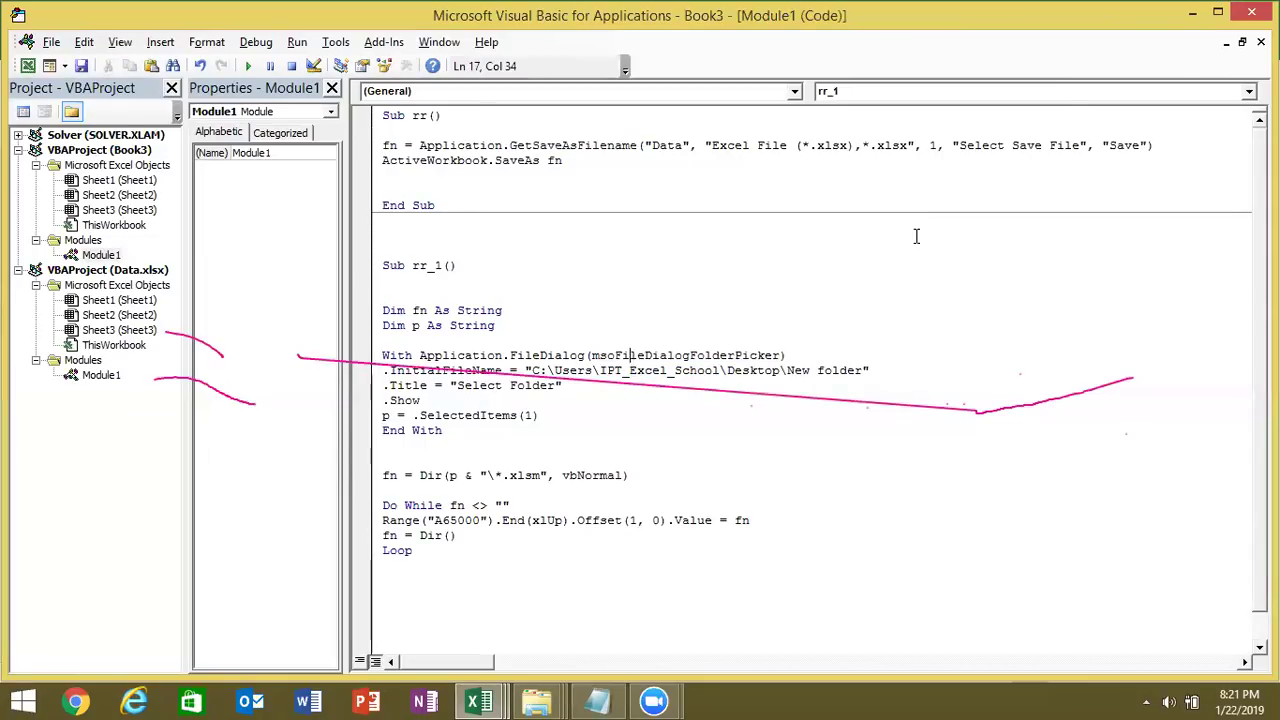
click(1193, 14)
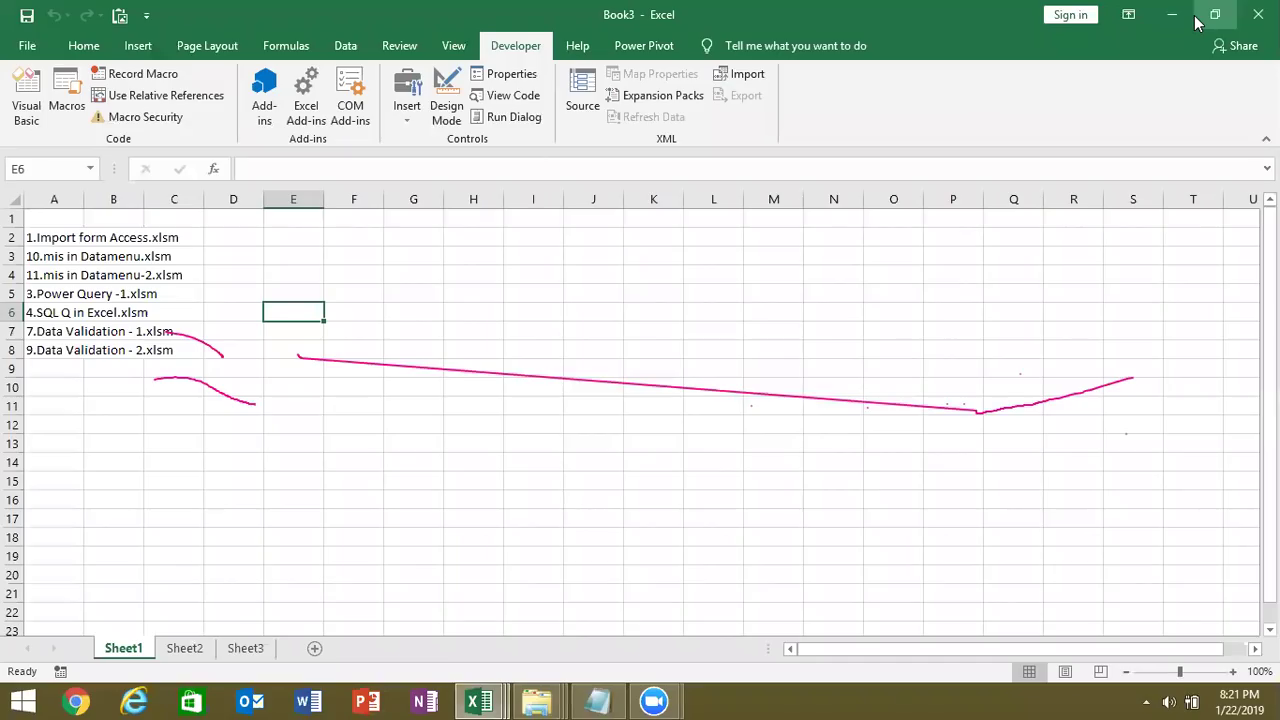
click(532, 279)
click(416, 124)
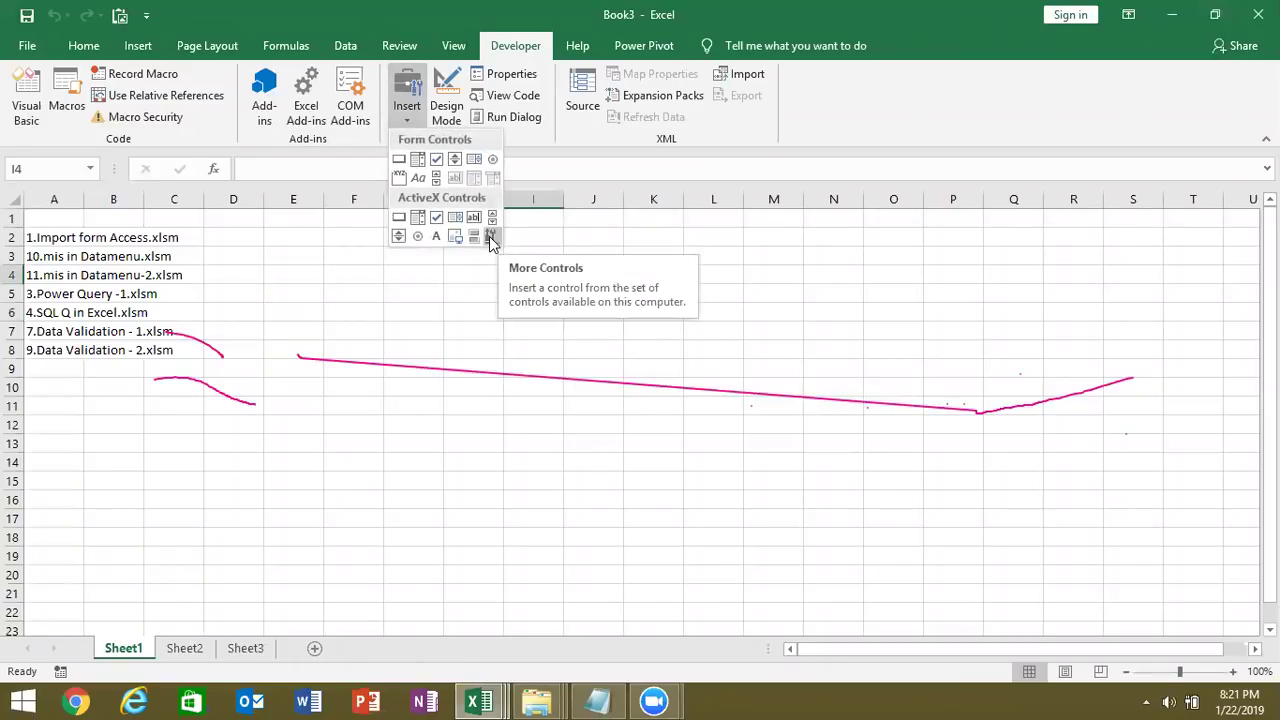
click(489, 236)
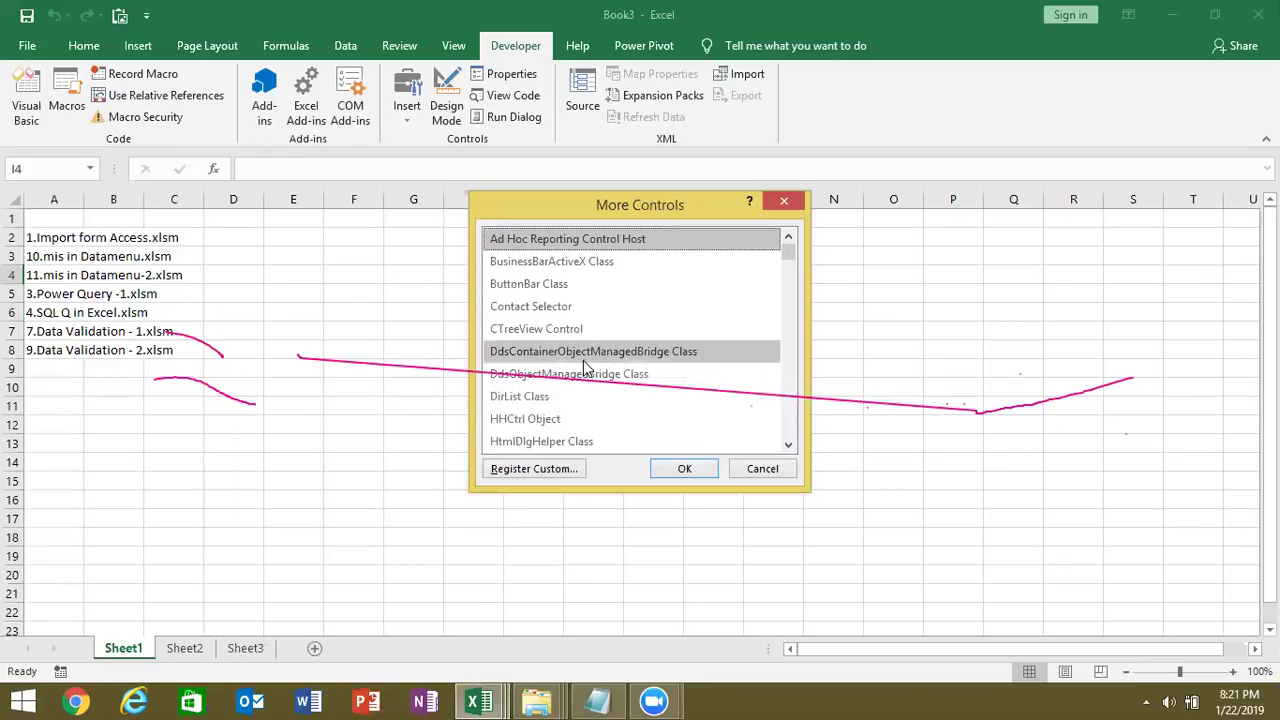
click(788, 444)
click(788, 444)
click(788, 444)
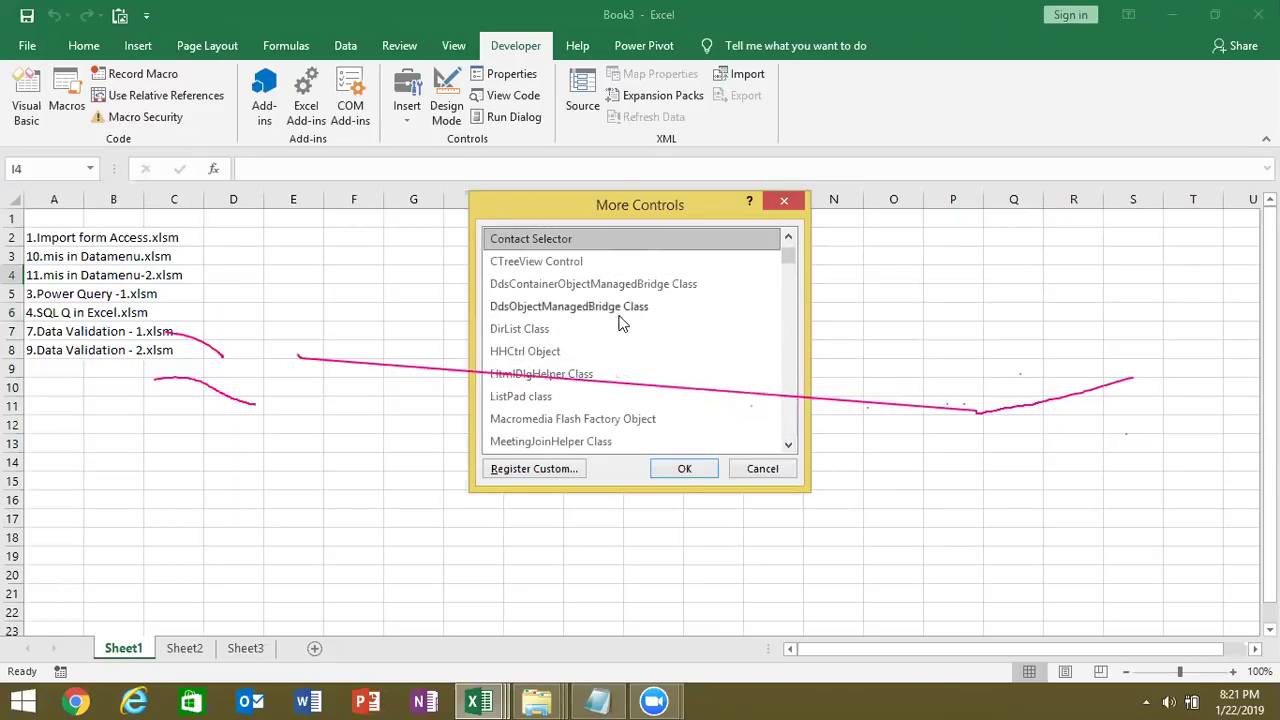
click(787, 241)
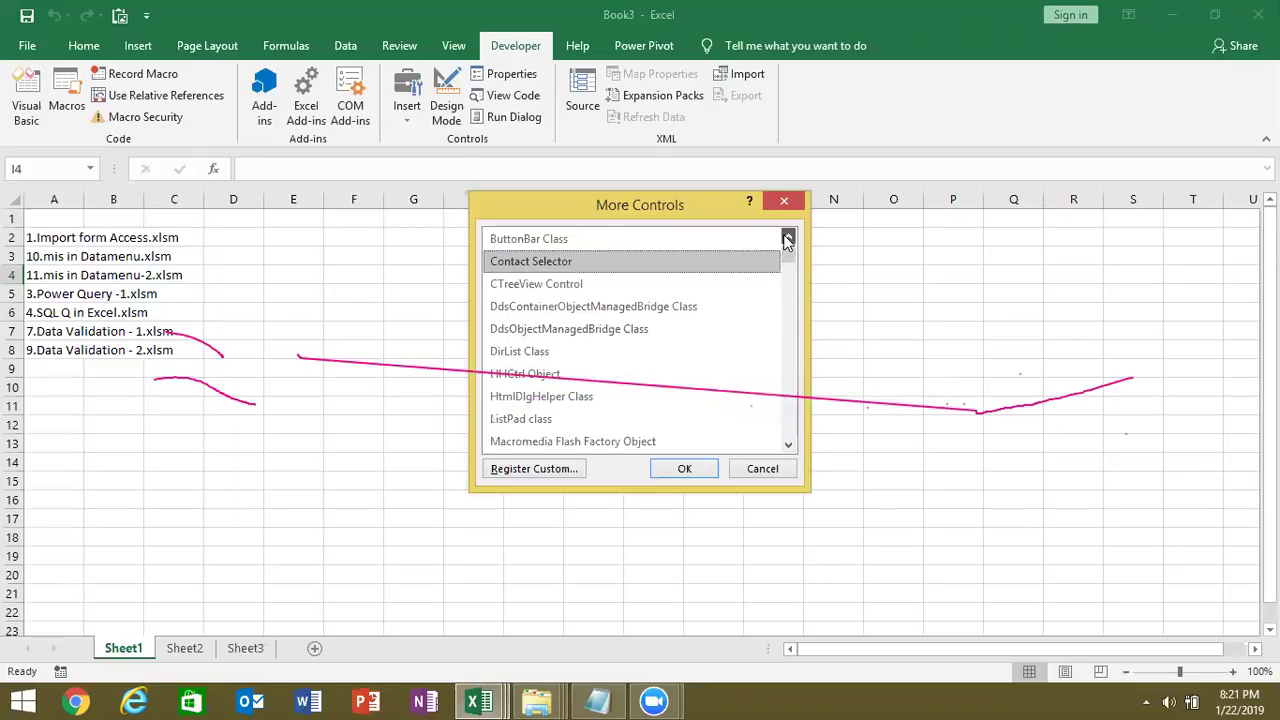
click(787, 241)
key(Down)
key(Down)
key(Down)
key(Up)
key(Up)
key(Down)
key(Down)
key(Up)
key(Up)
key(Down)
key(Down)
key(Up)
key(Up)
key(Down)
key(Down)
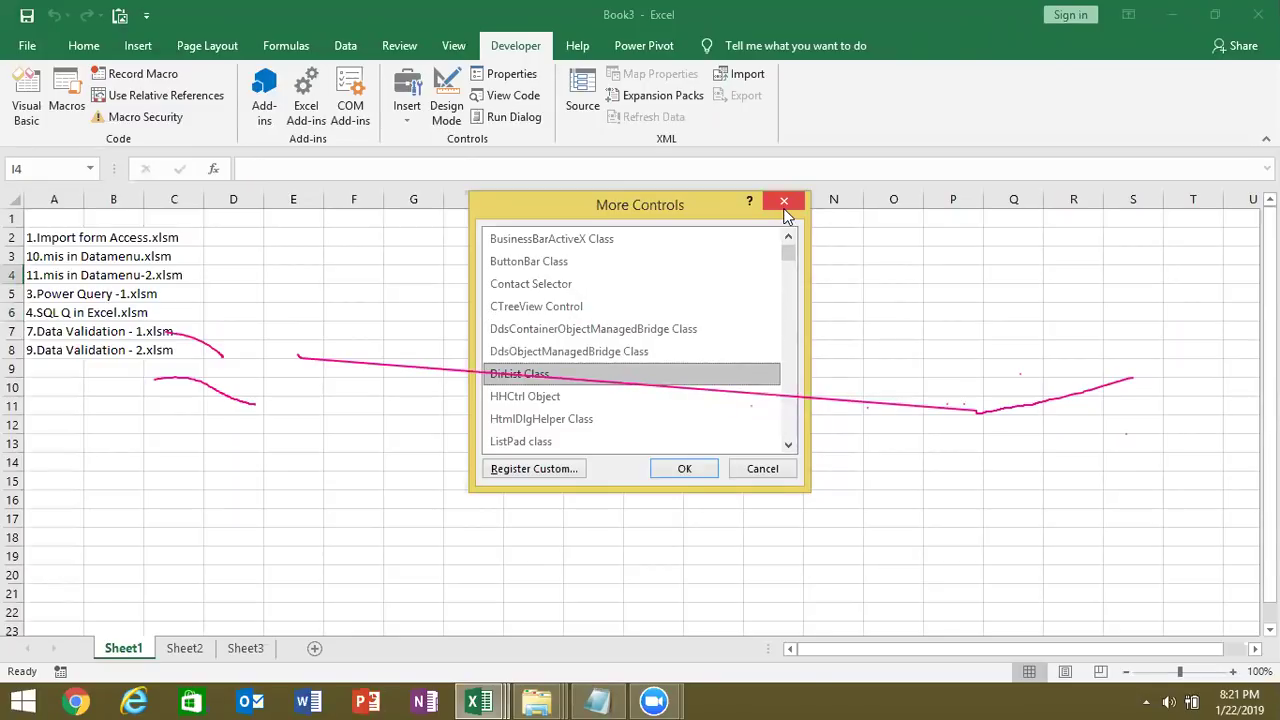
key(Up)
key(Up)
key(Down)
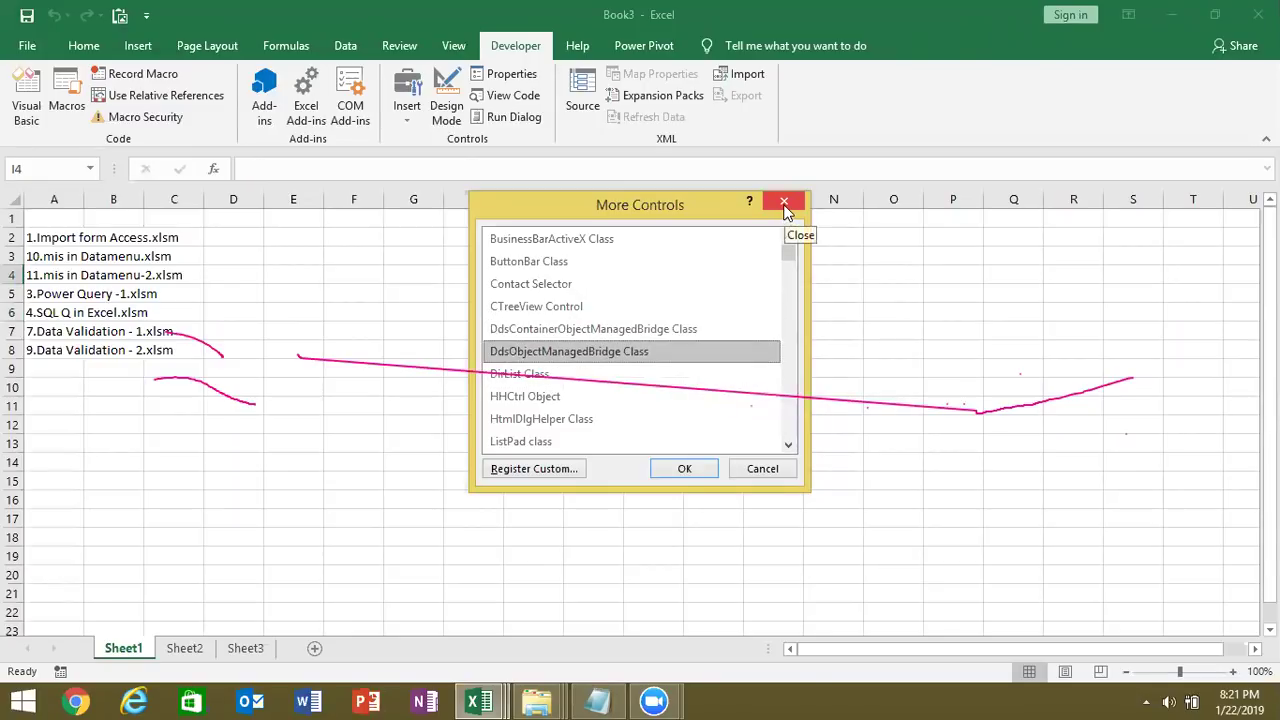
click(785, 206)
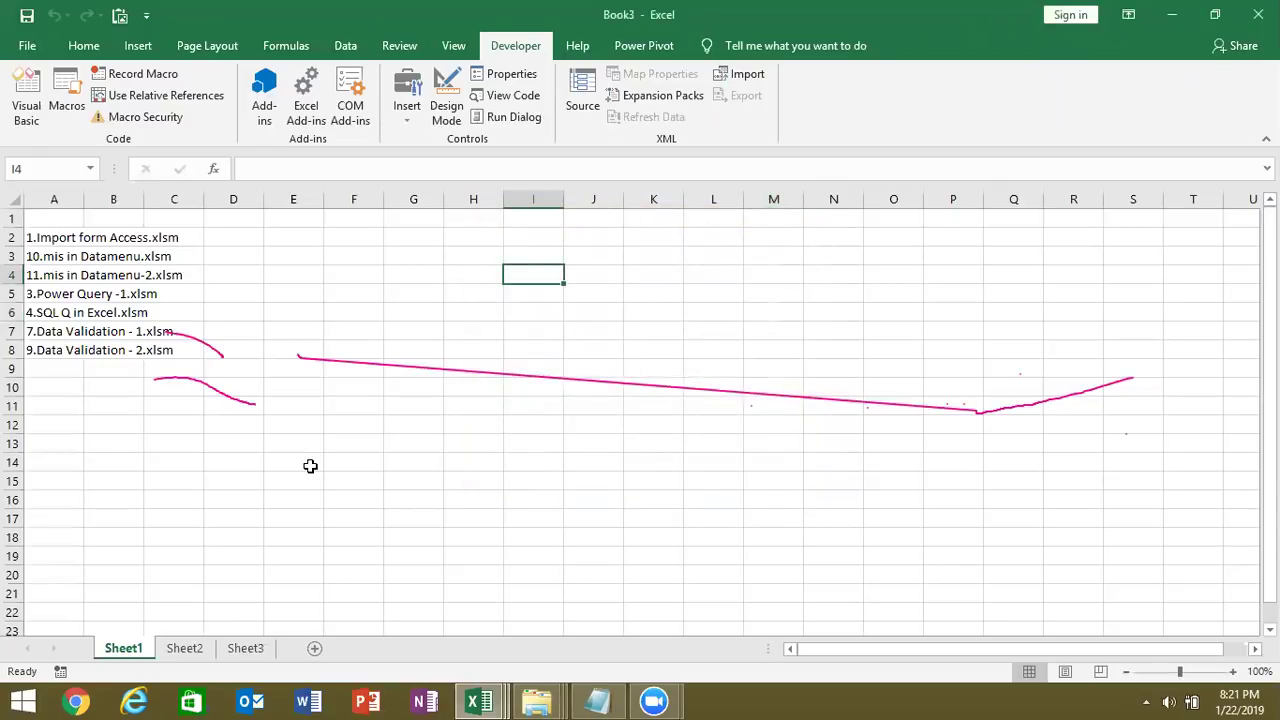
Step: Open google.com in Chrome
click(77, 701)
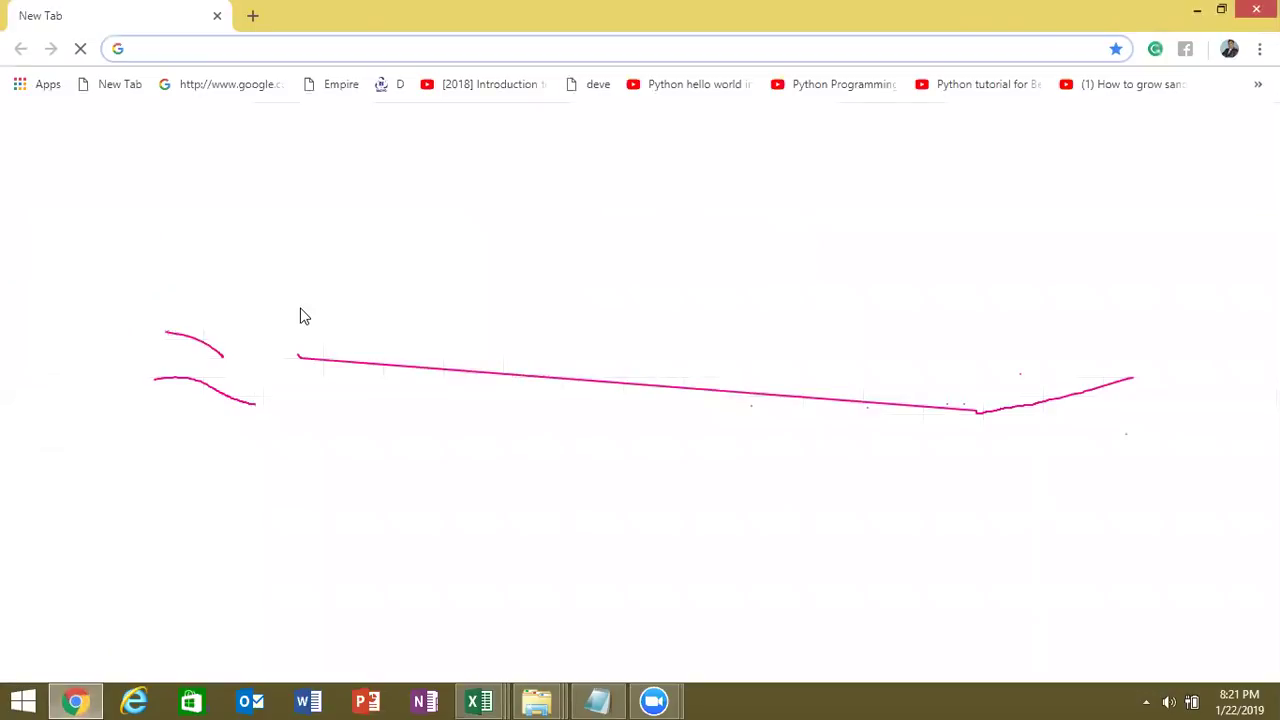
text(go)
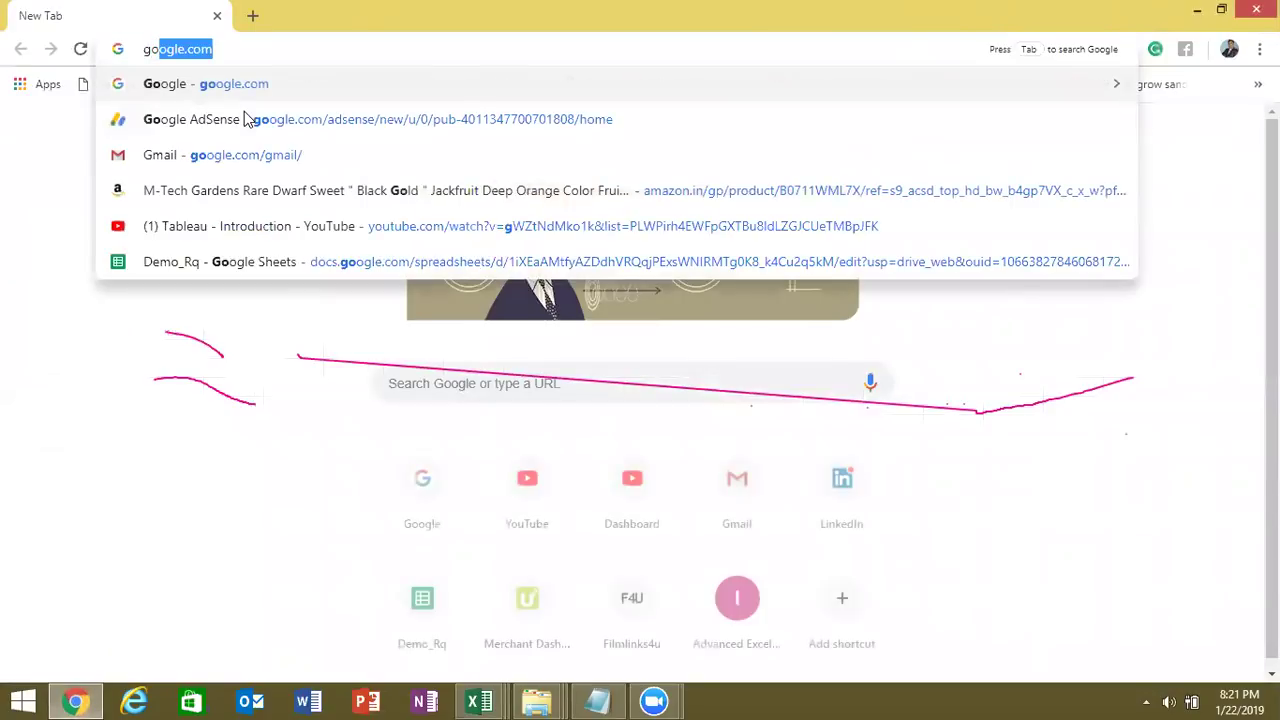
text(ogle.com)
key(Return)
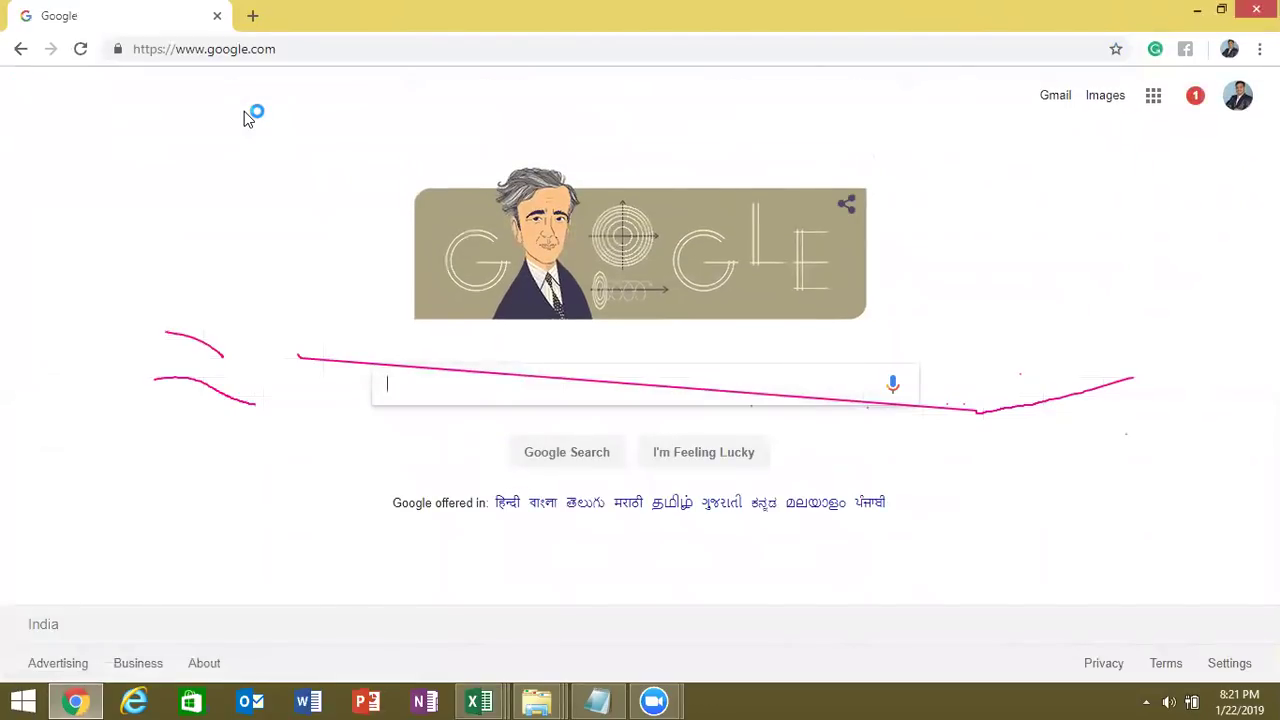
Step: Search for 'dt picture in excel vba download' and browse the results
text(d)
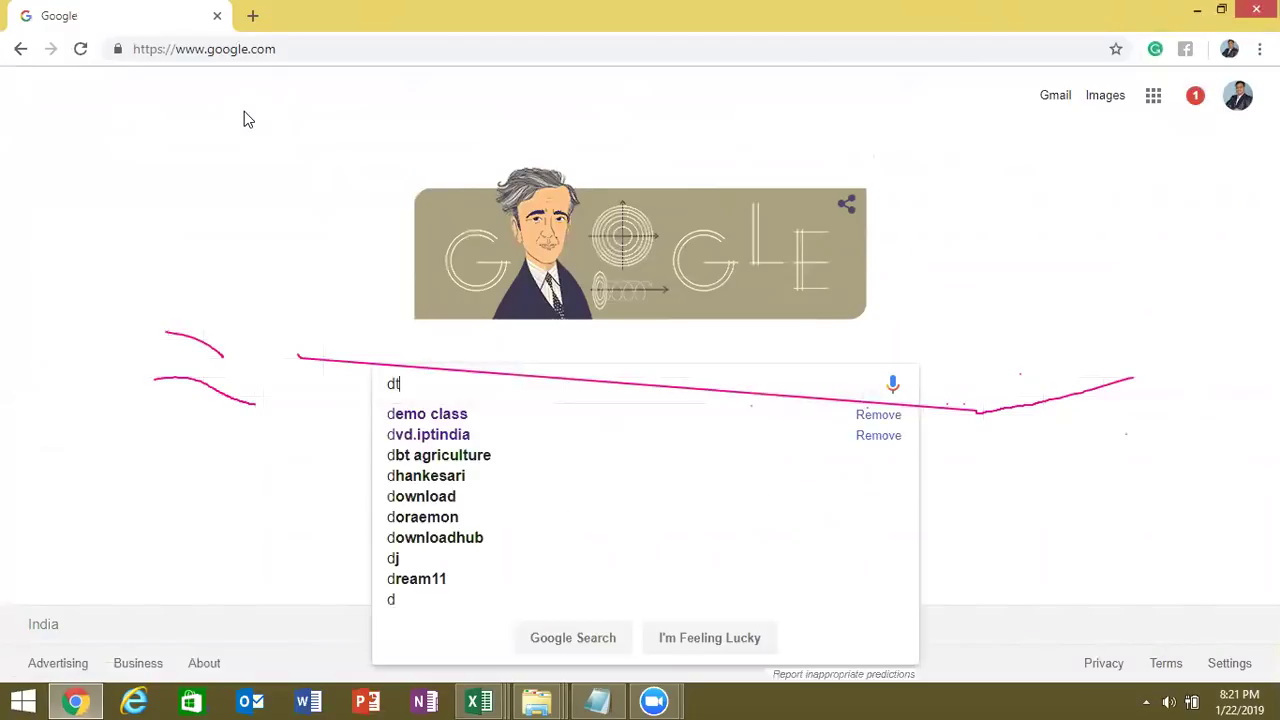
text(t  pi)
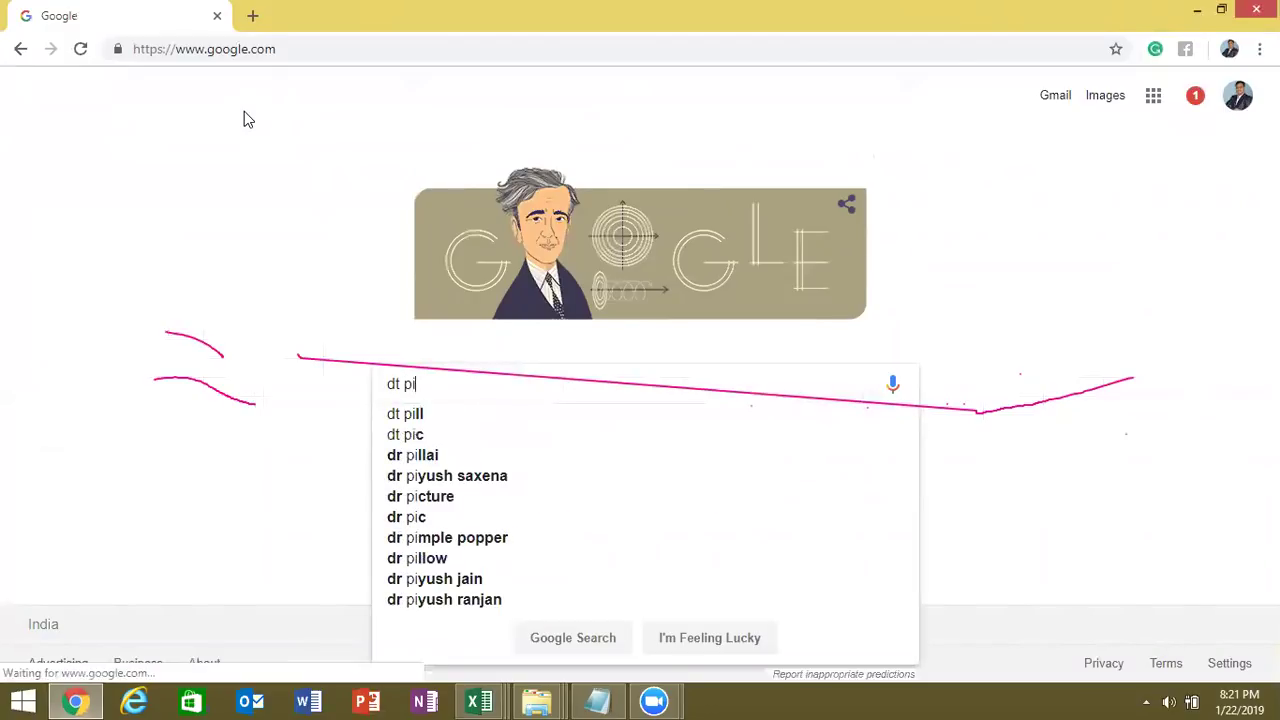
text(ct)
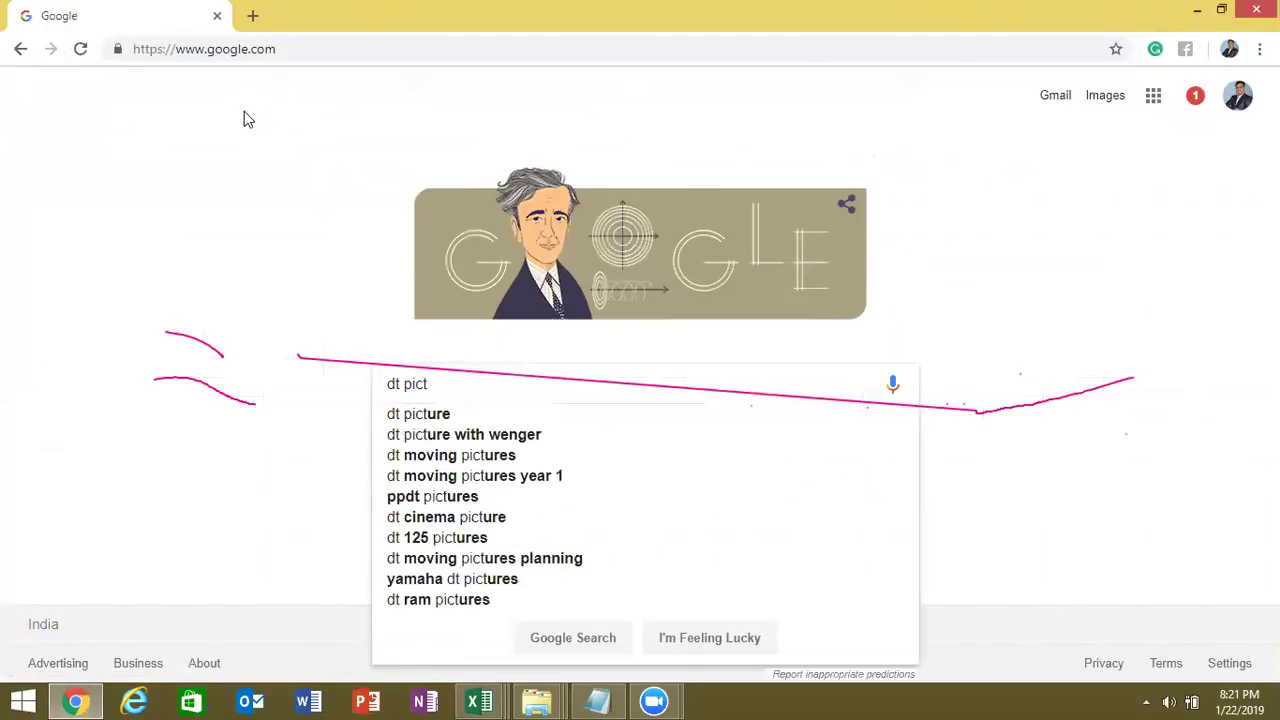
text(ure )
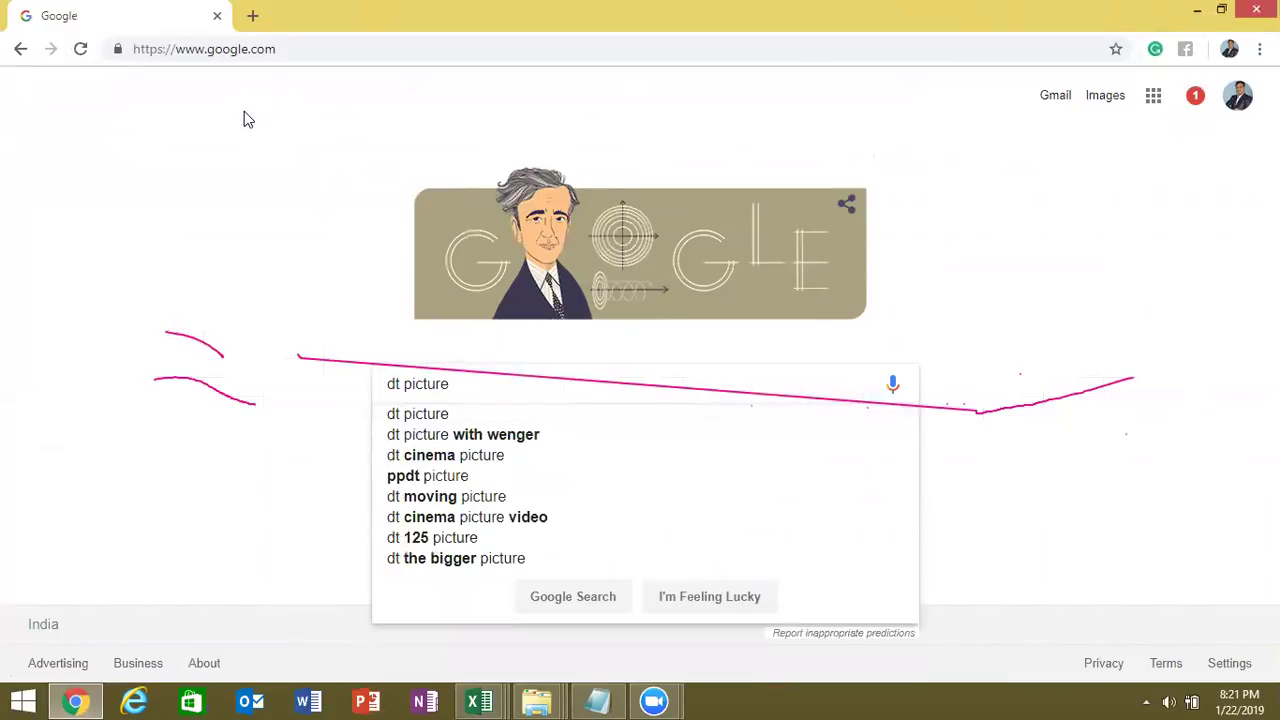
text(in e)
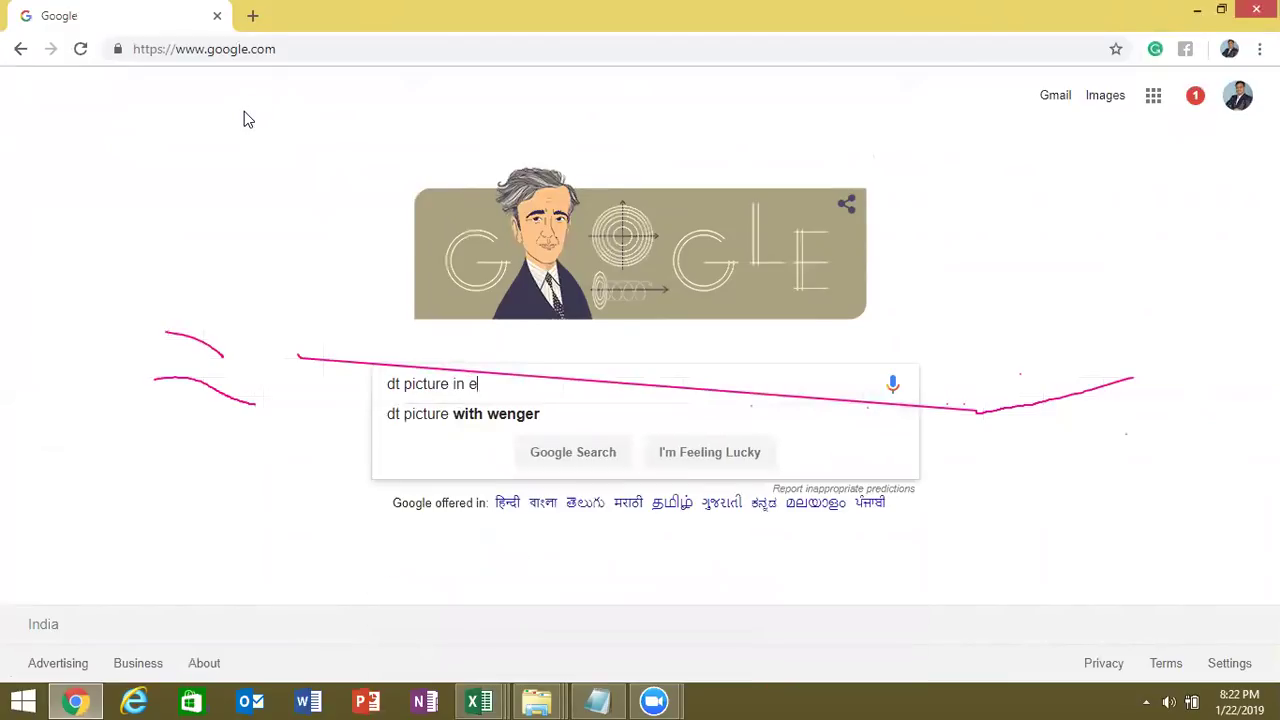
text(xcel )
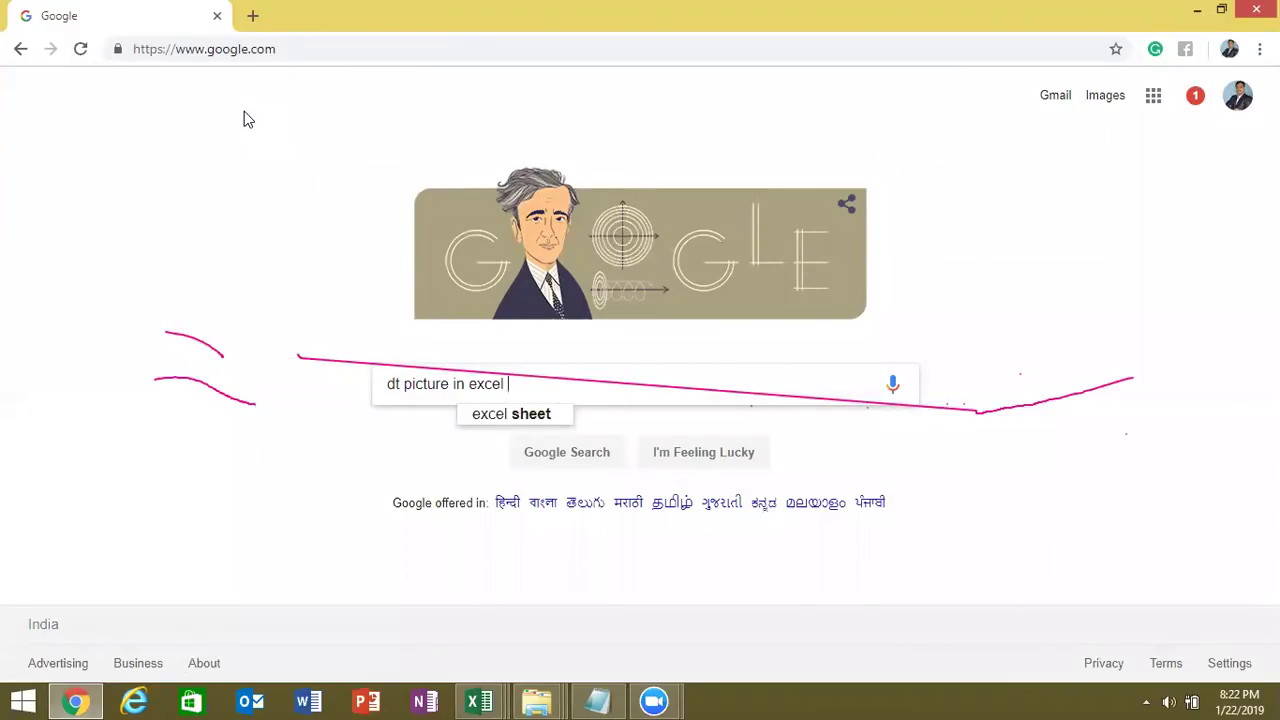
text(vba d)
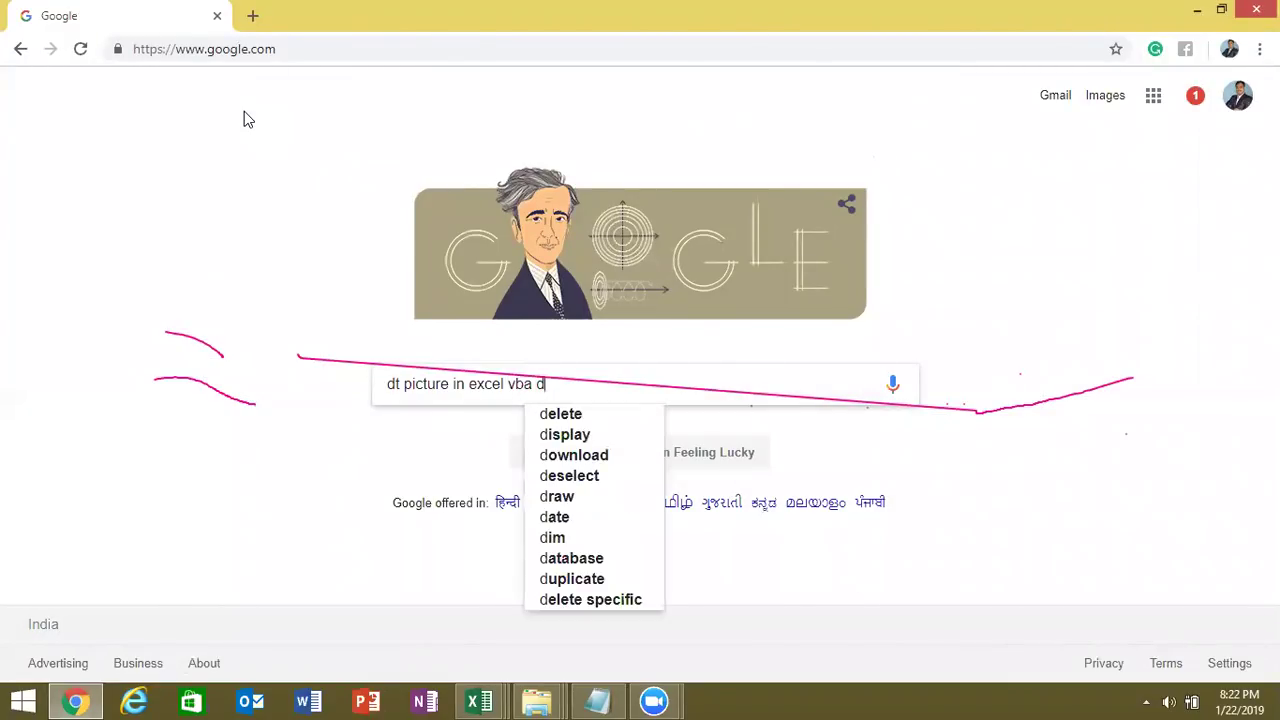
text(ownload)
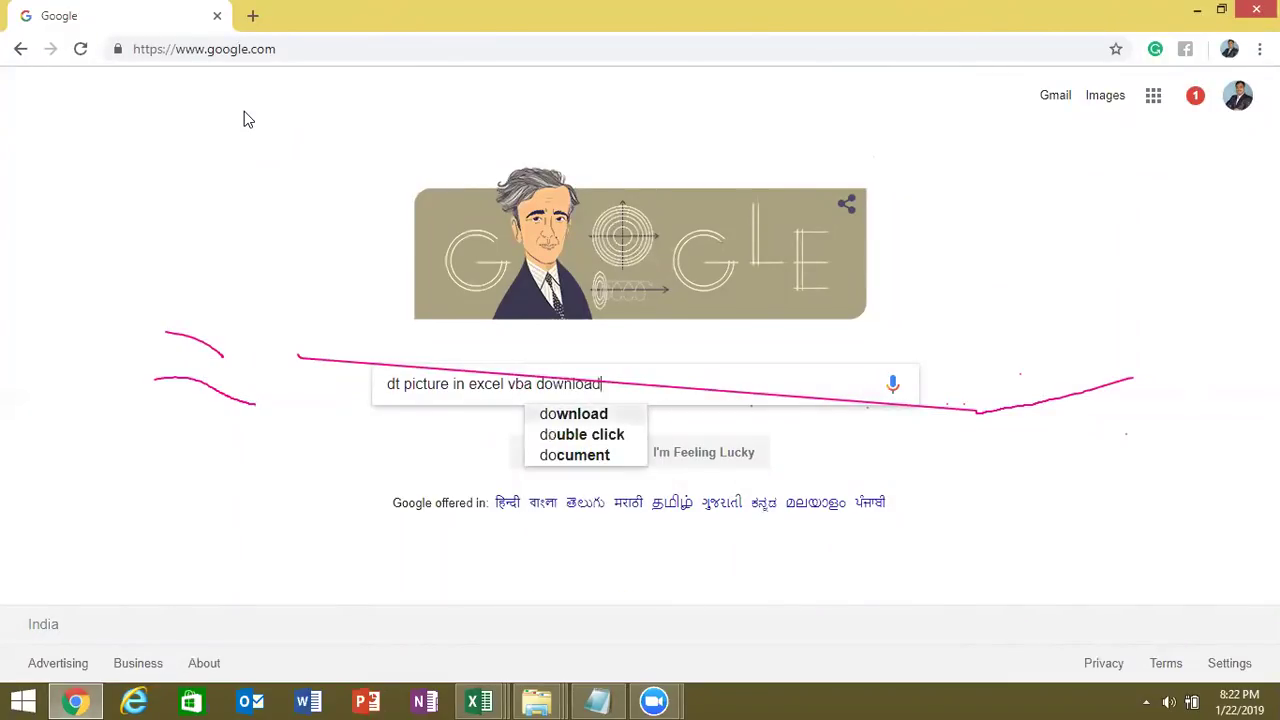
key(Return)
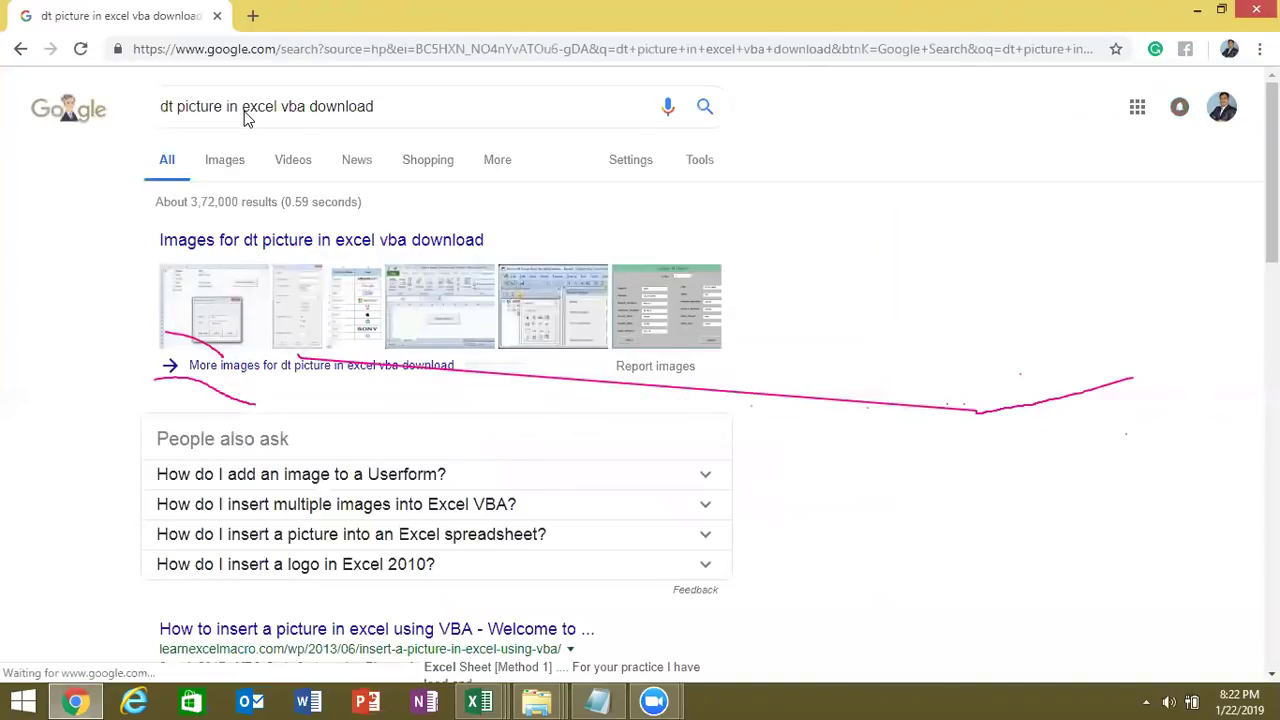
scroll(247, 117, down, 2)
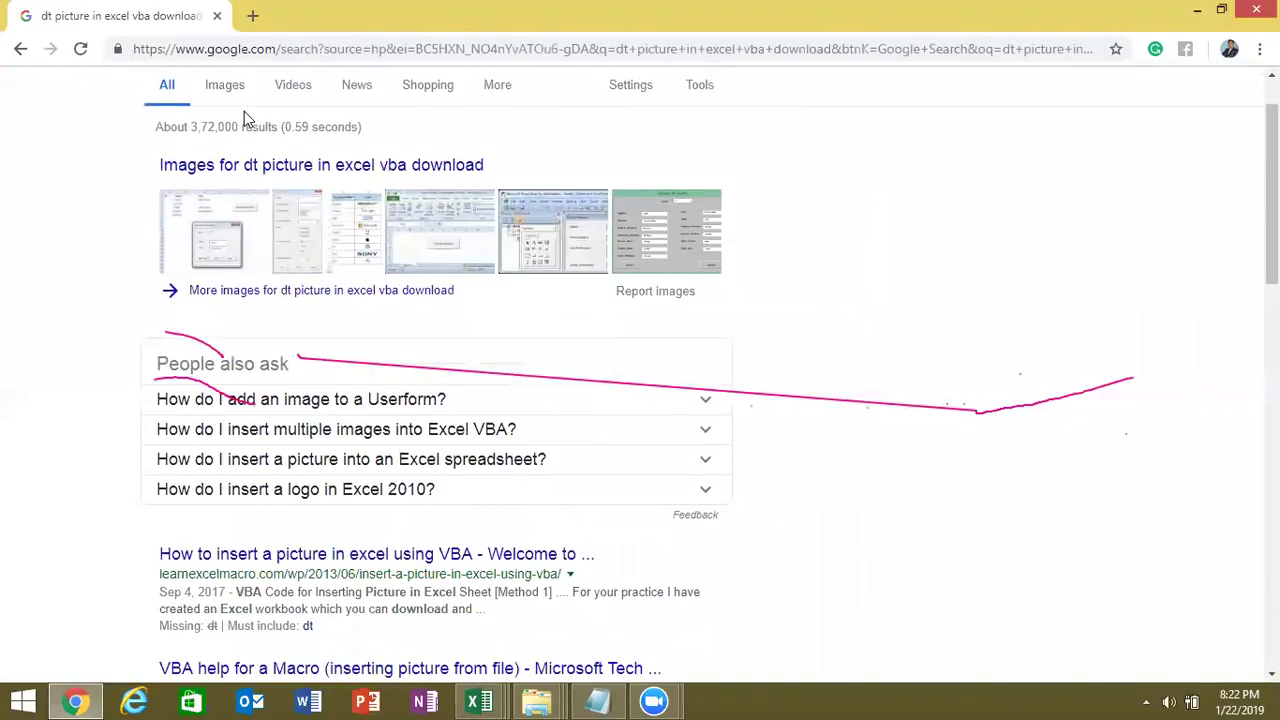
scroll(245, 117, down, 2)
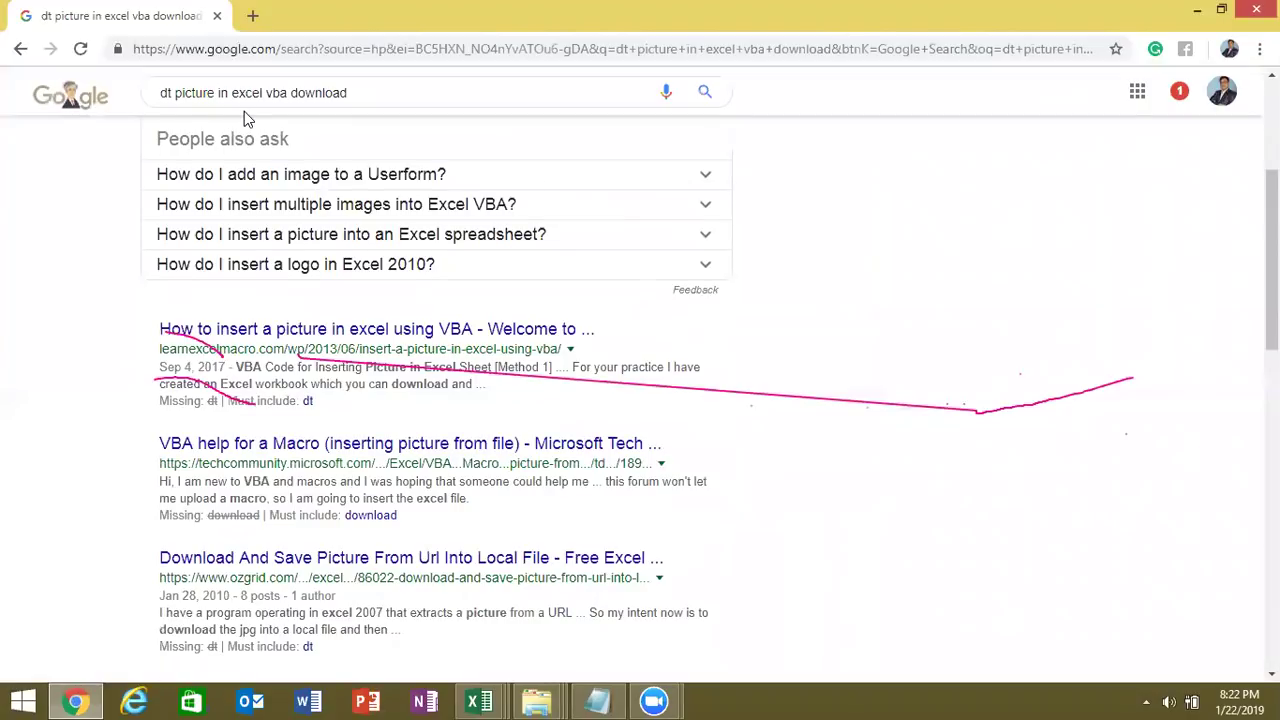
scroll(245, 117, down, 1)
scroll(244, 117, down, 2)
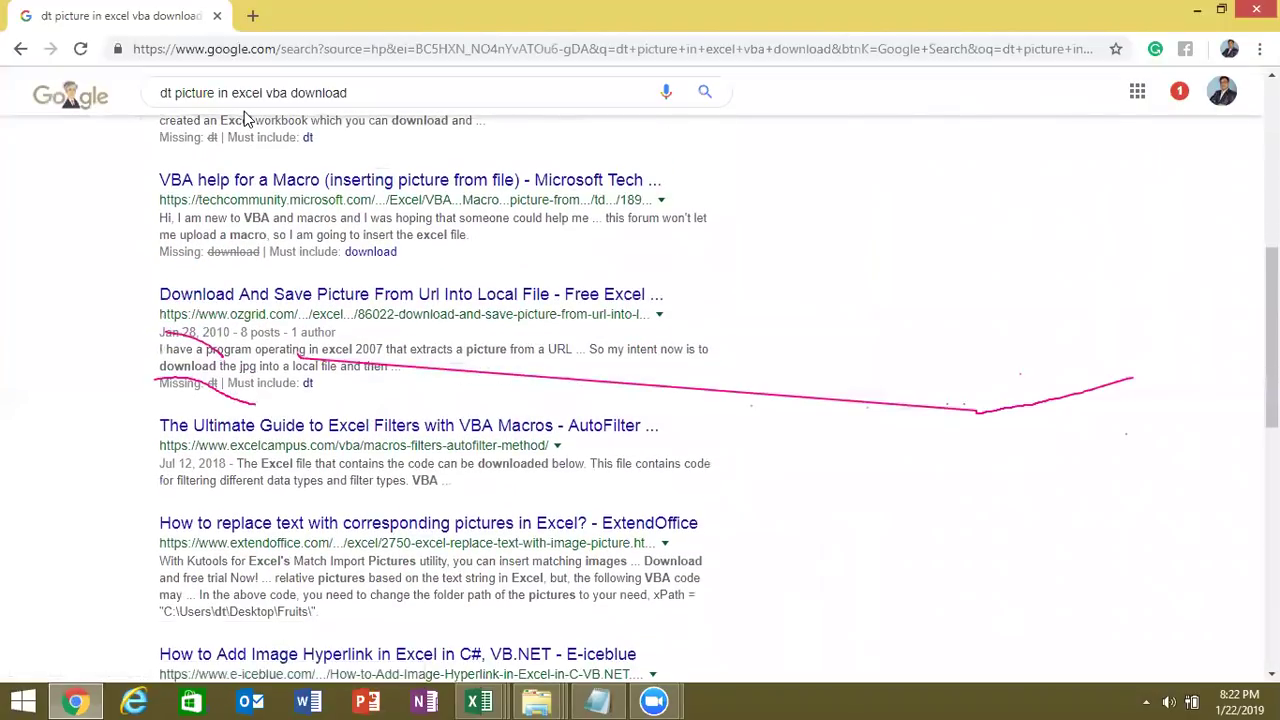
scroll(244, 117, down, 2)
scroll(244, 111, down, 1)
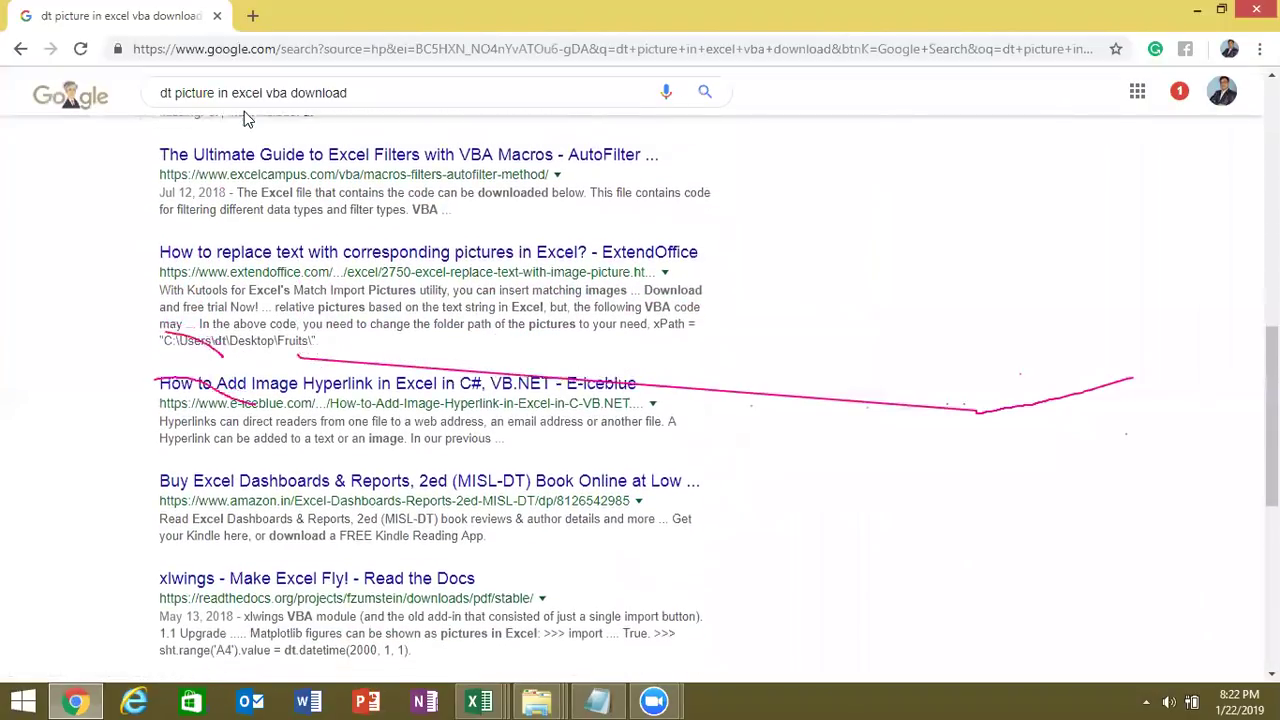
scroll(244, 111, down, 1)
scroll(244, 111, down, 2)
scroll(244, 111, down, 1)
scroll(244, 111, down, 1)
scroll(244, 117, up, 1)
scroll(244, 111, up, 4)
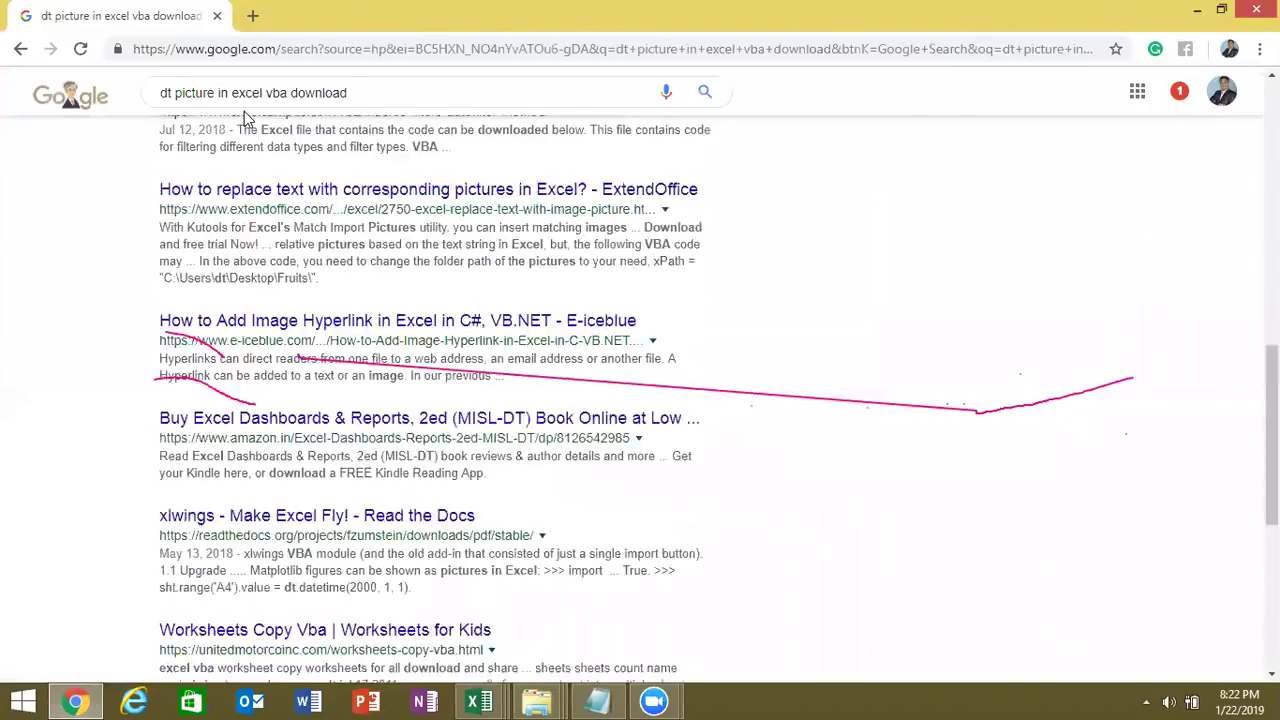
scroll(244, 111, up, 5)
scroll(244, 111, up, 3)
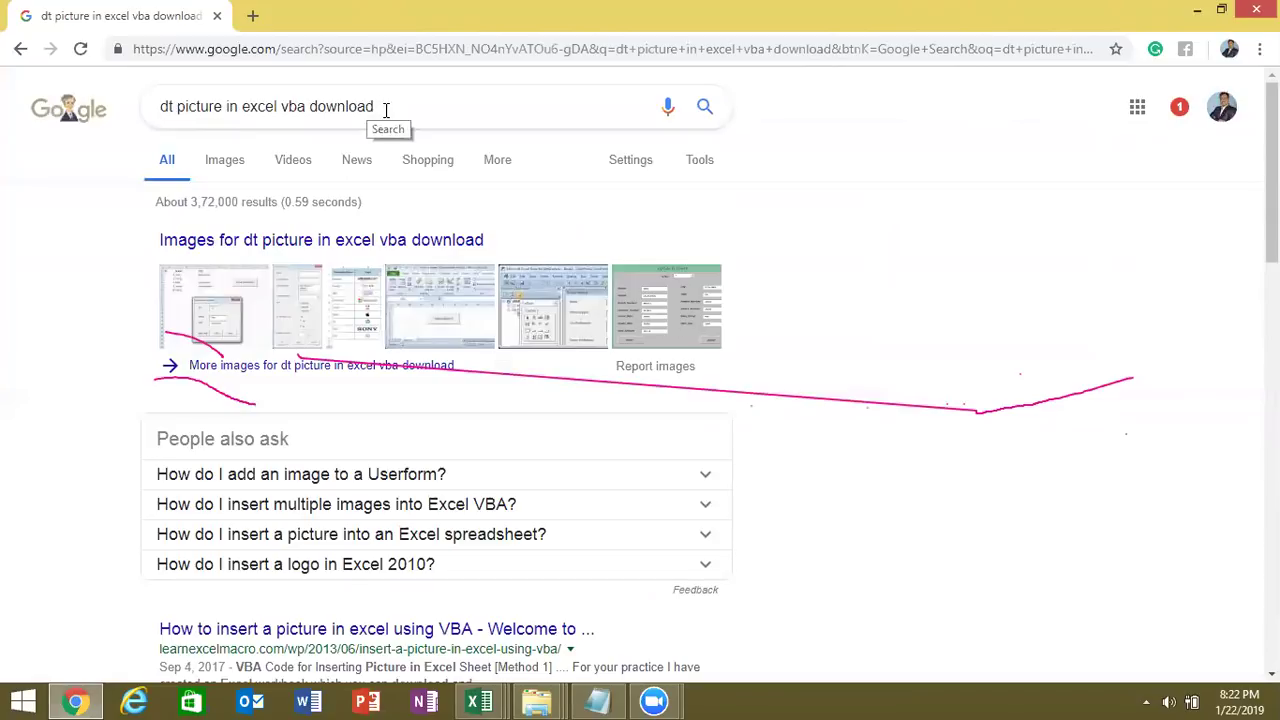
drag(385, 110, 128, 100)
Step: Search Google for 'calendar control excel download' using the suggestions
text(calae)
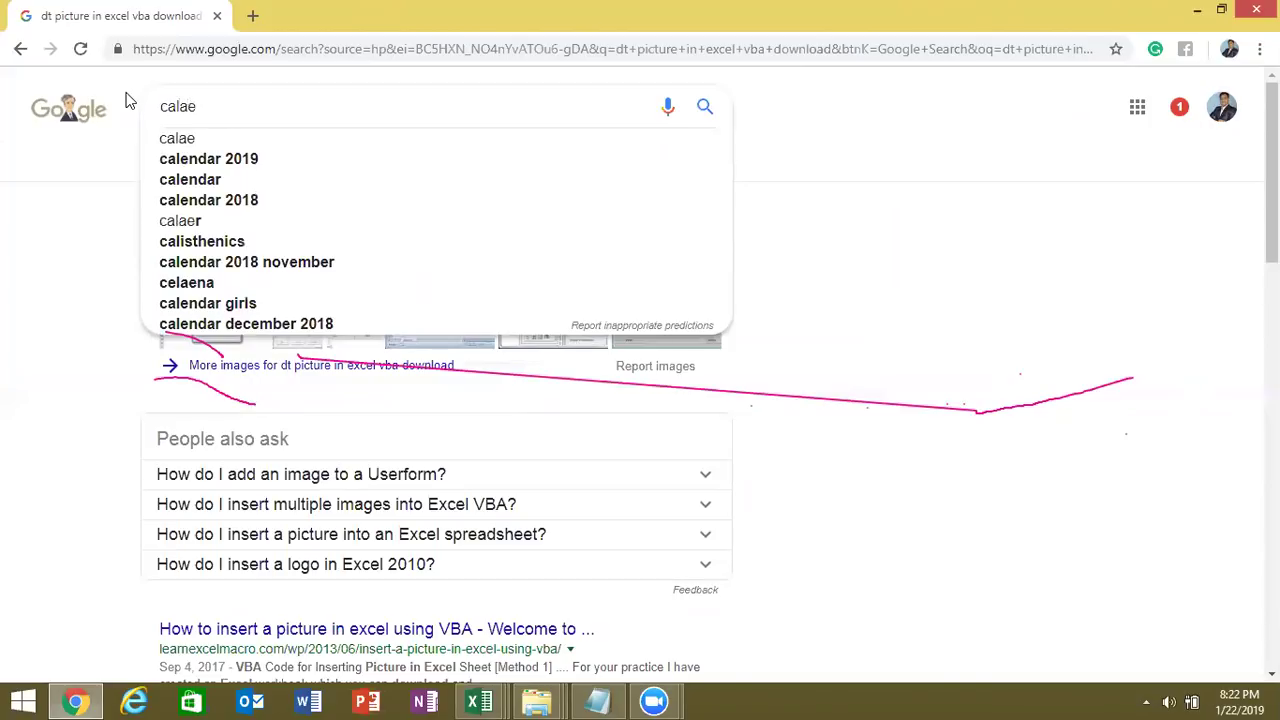
key(Down)
key(Down)
key(Down)
key(BackSpace)
key(BackSpace)
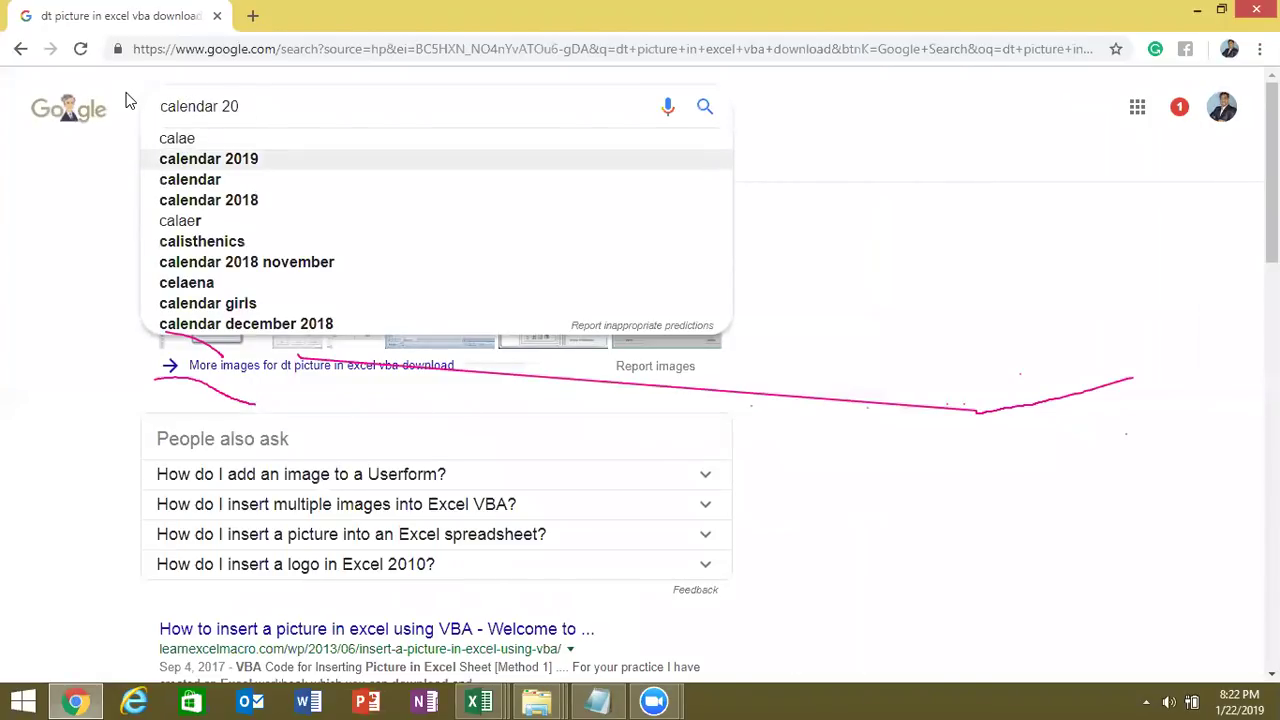
key(BackSpace)
key(BackSpace)
text(co)
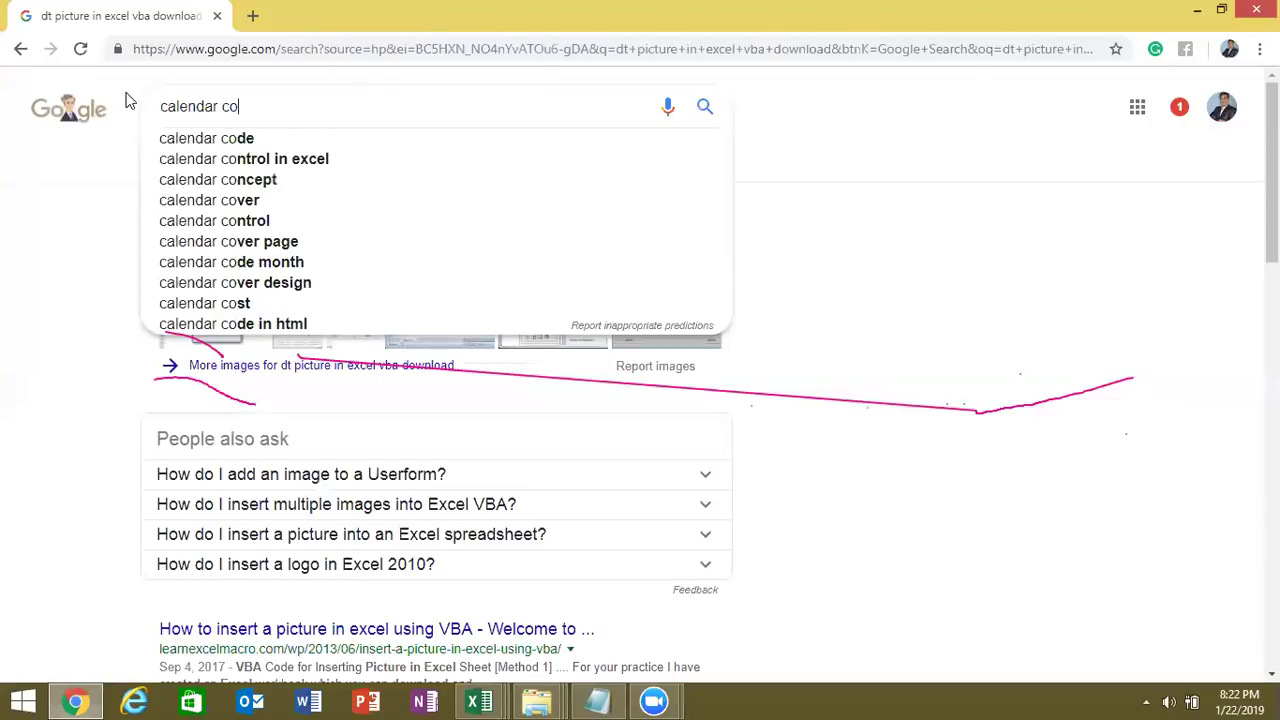
text(n)
key(Down)
key(Down)
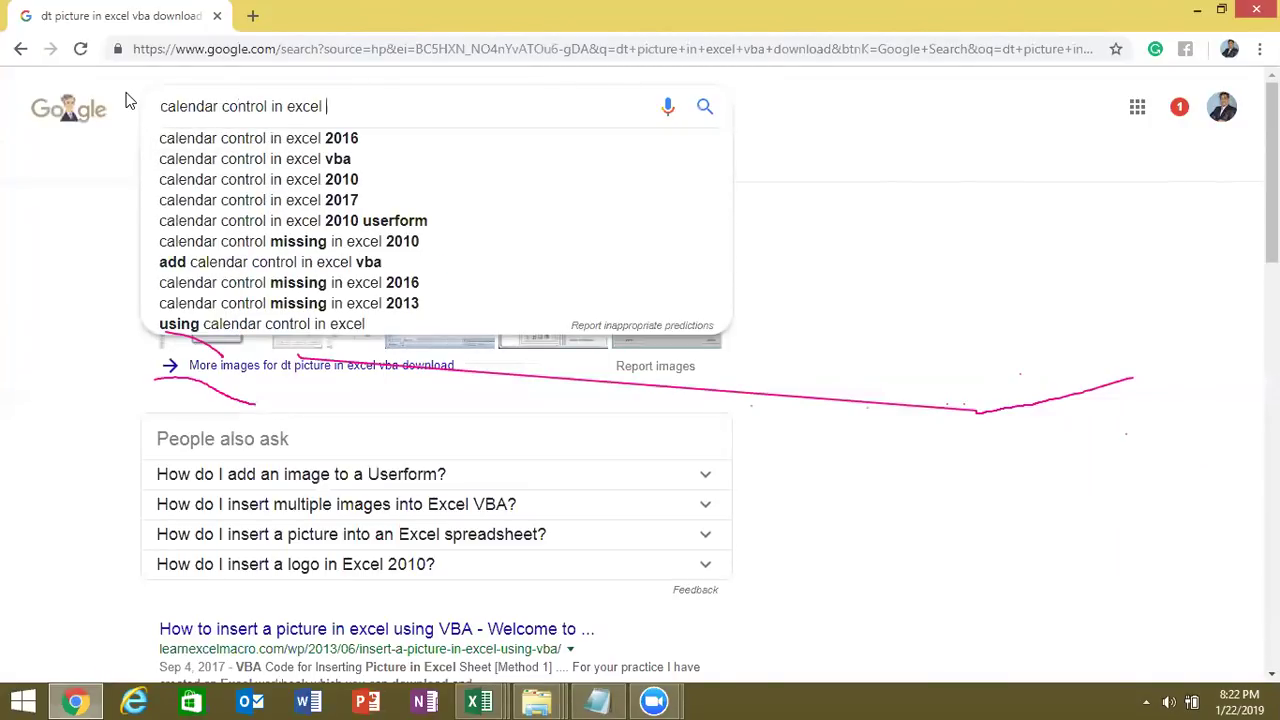
text(do)
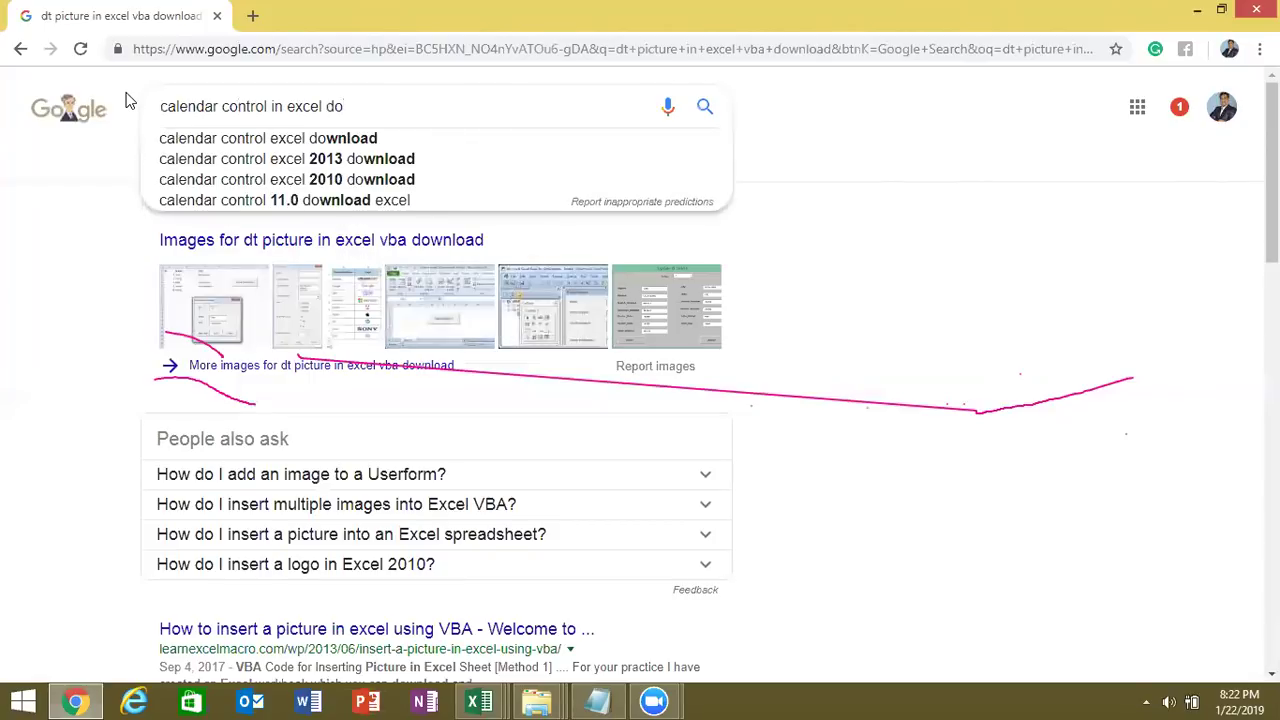
key(Down)
key(Return)
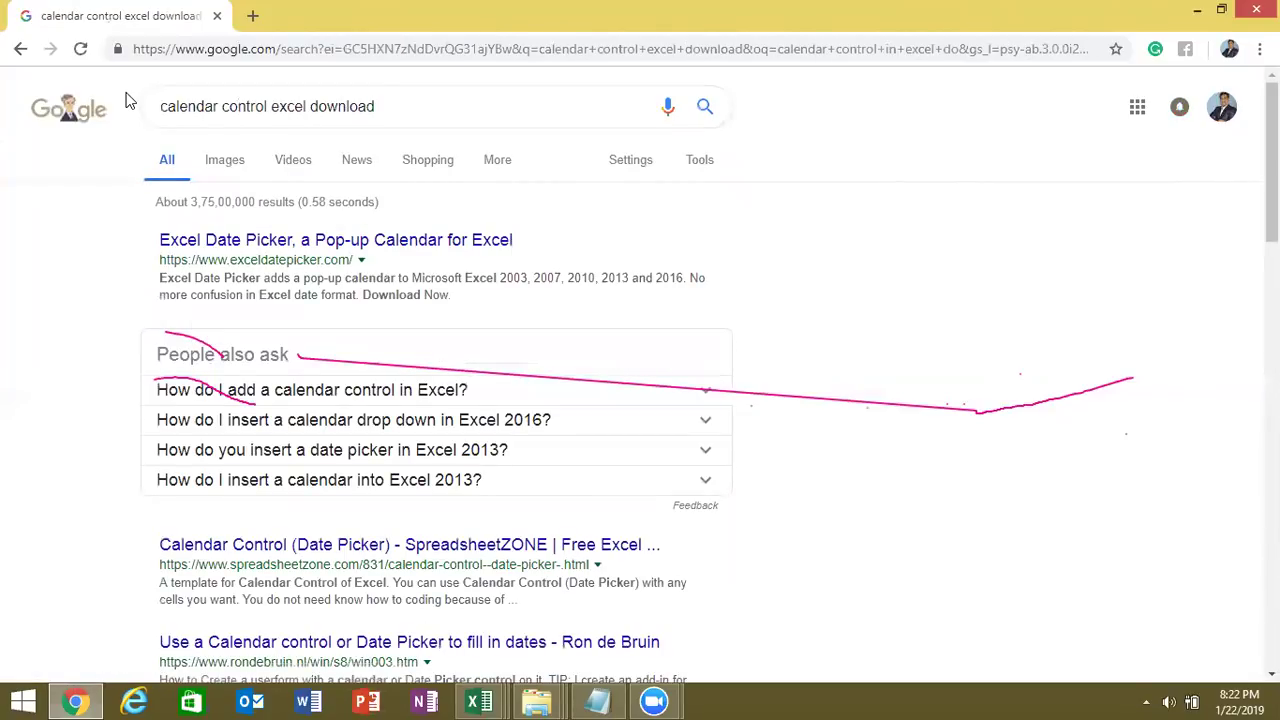
Step: Scroll through the calendar control results to the Tips.Net Date Picker article
scroll(126, 100, down, 3)
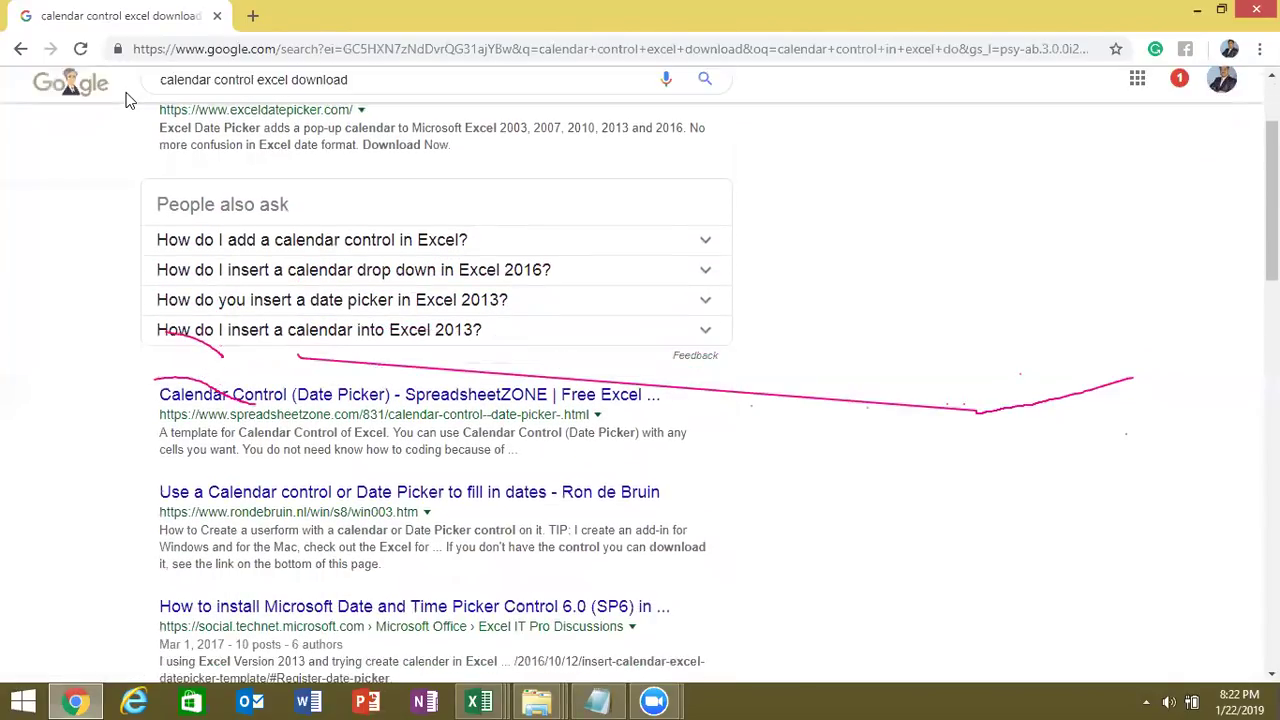
scroll(127, 100, down, 1)
scroll(127, 100, down, 1)
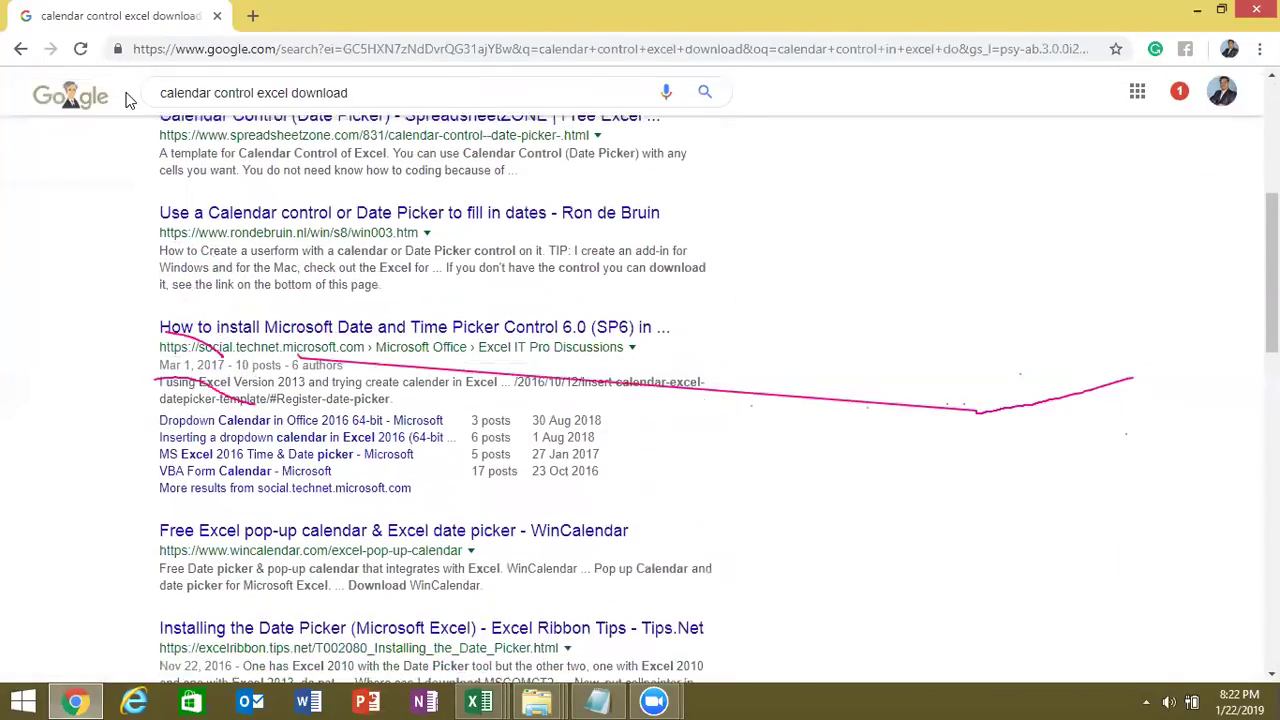
scroll(127, 100, down, 1)
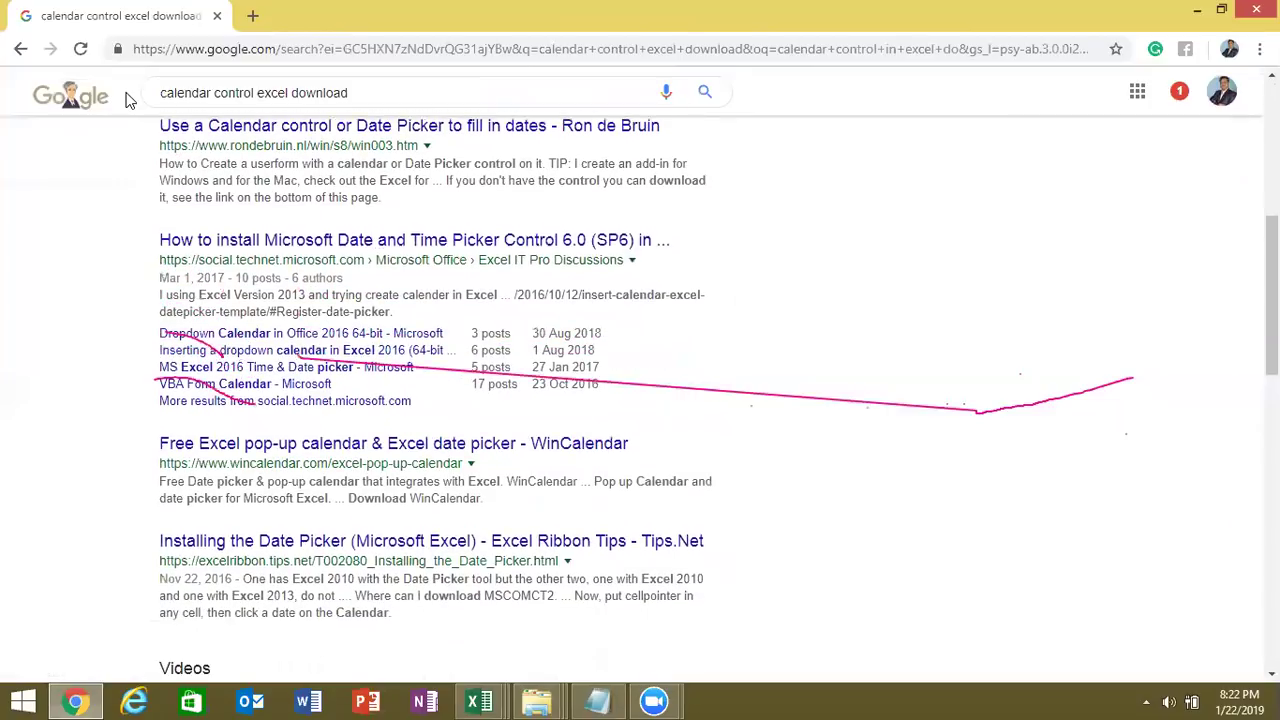
scroll(127, 100, down, 1)
scroll(127, 100, down, 1)
scroll(127, 100, down, 2)
scroll(127, 100, down, 1)
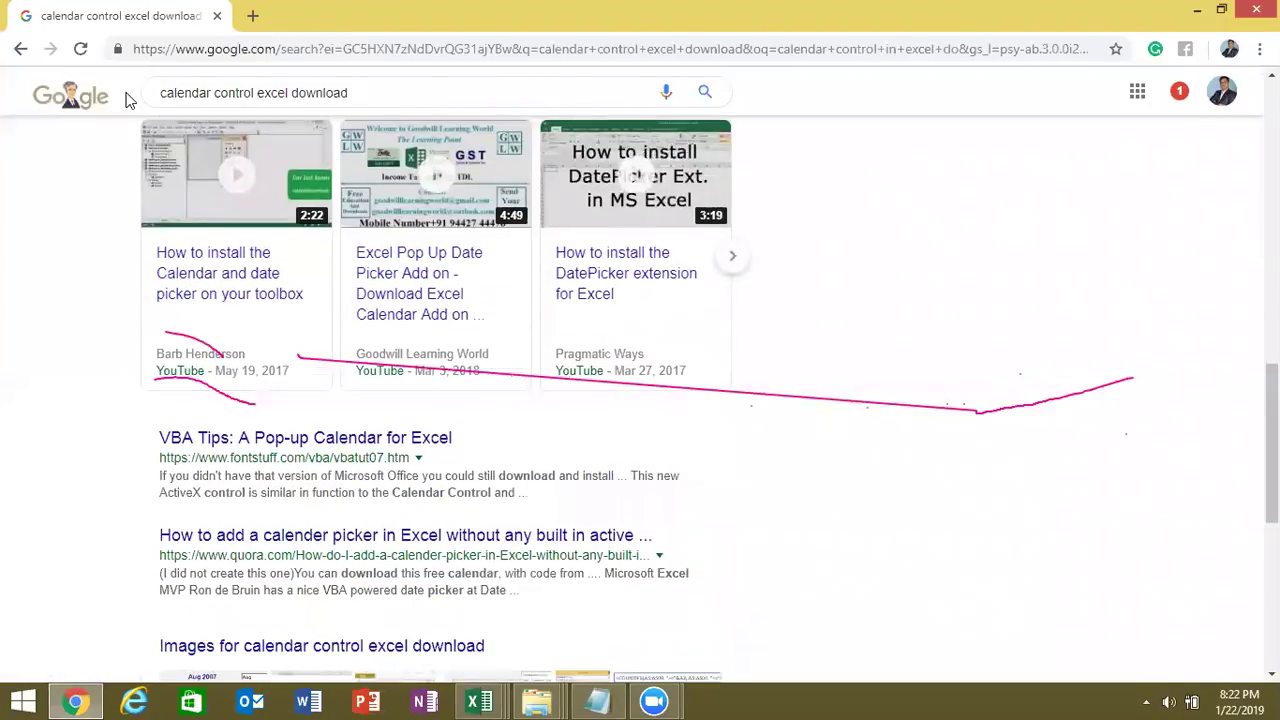
scroll(127, 100, down, 2)
scroll(125, 100, down, 3)
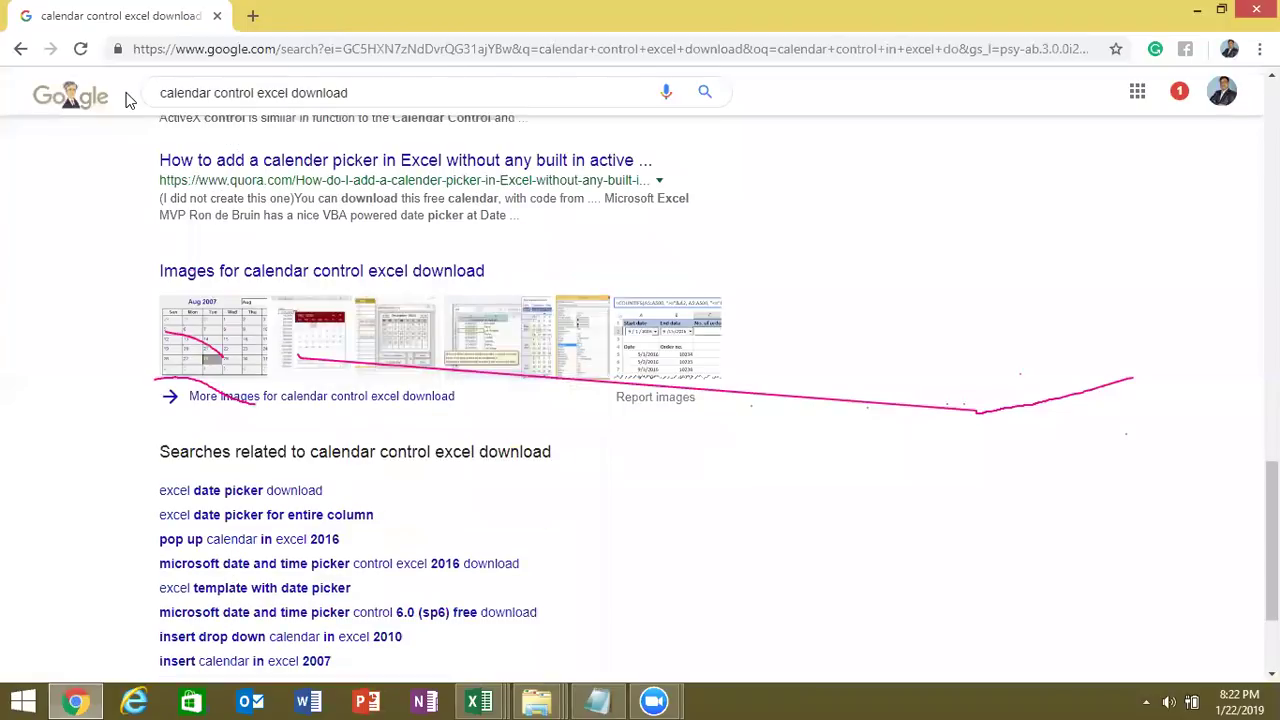
scroll(125, 100, down, 2)
scroll(125, 100, up, 5)
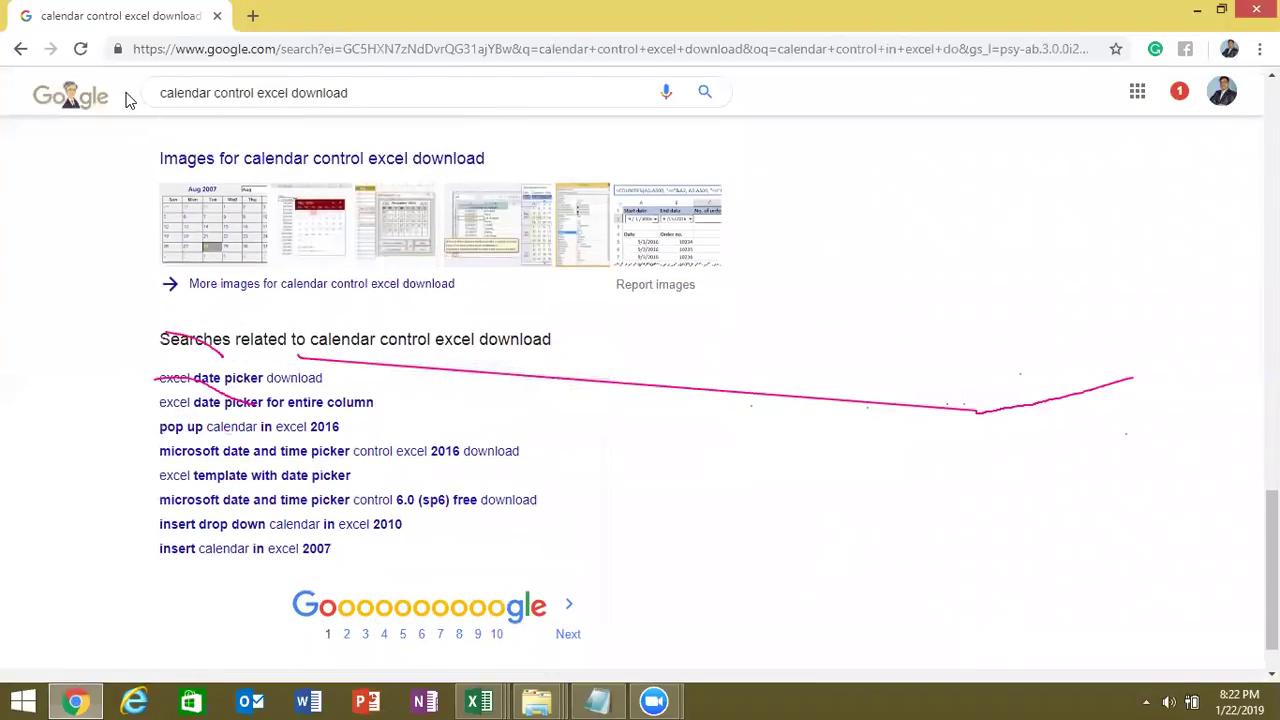
scroll(125, 100, up, 3)
scroll(125, 100, up, 1)
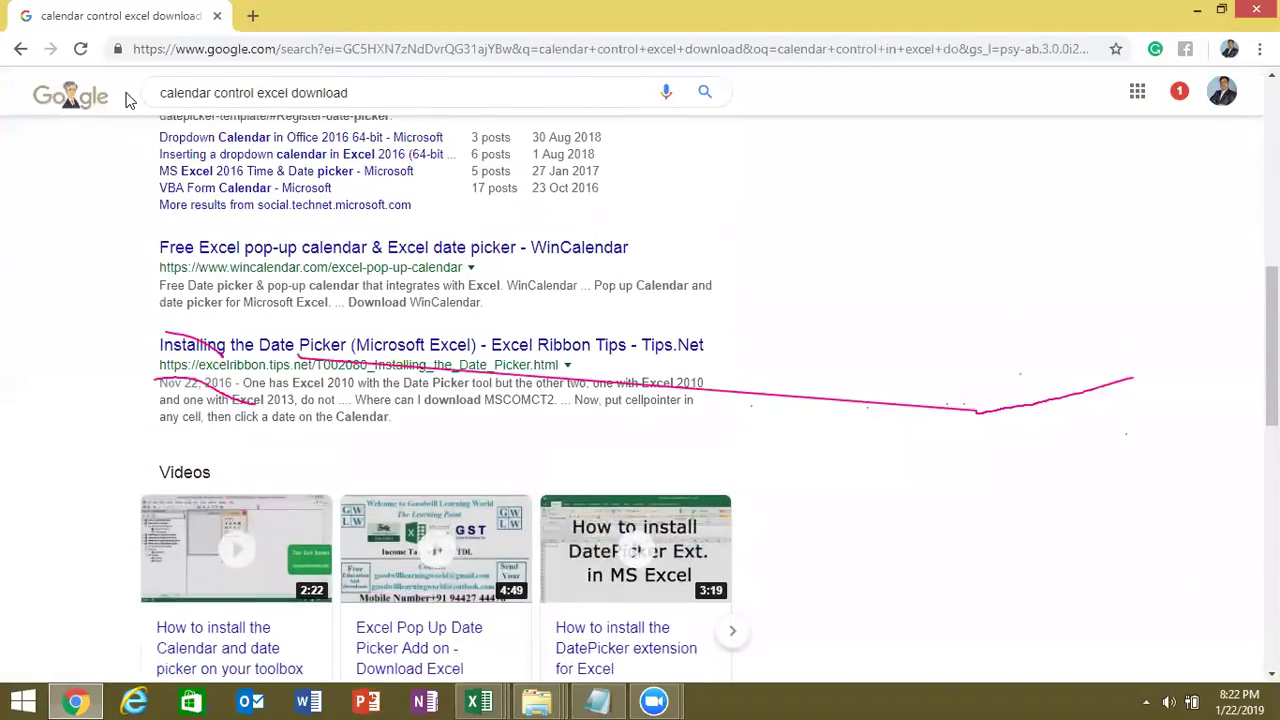
scroll(127, 100, up, 1)
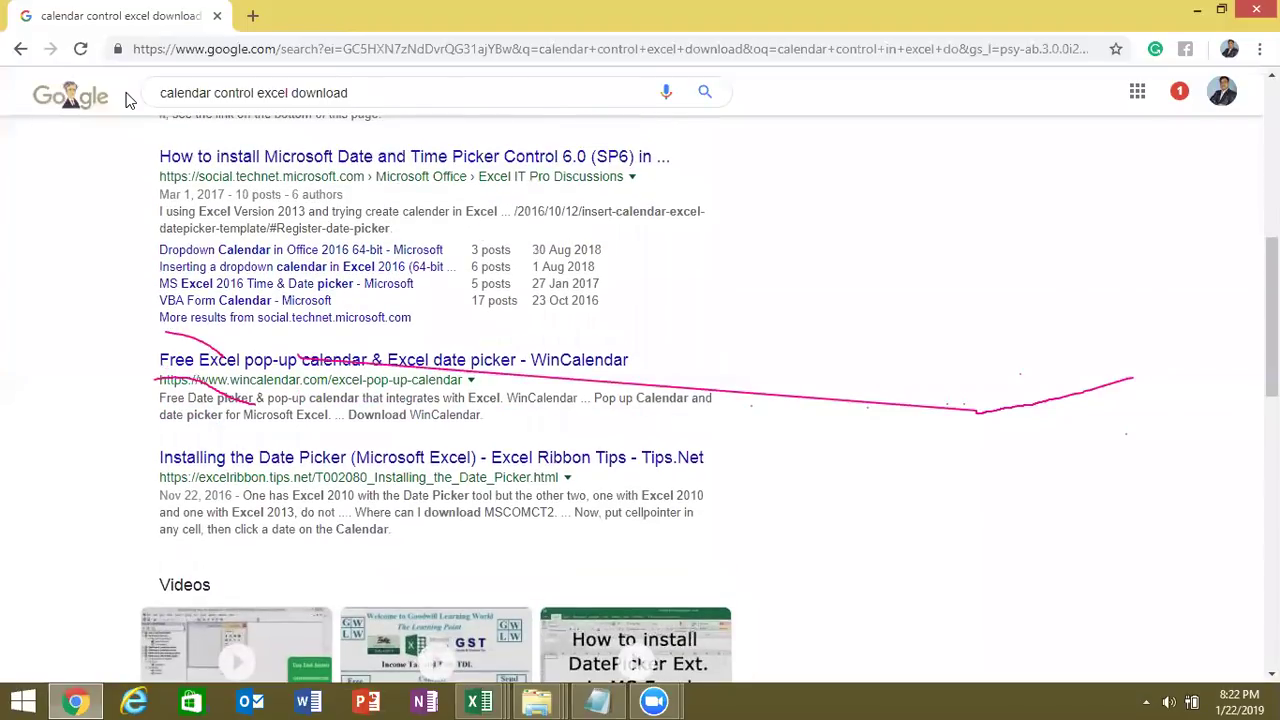
Step: Read the Tips.Net 'Installing the Date Picker' article and open, then close, its Logicwurks link
click(237, 460)
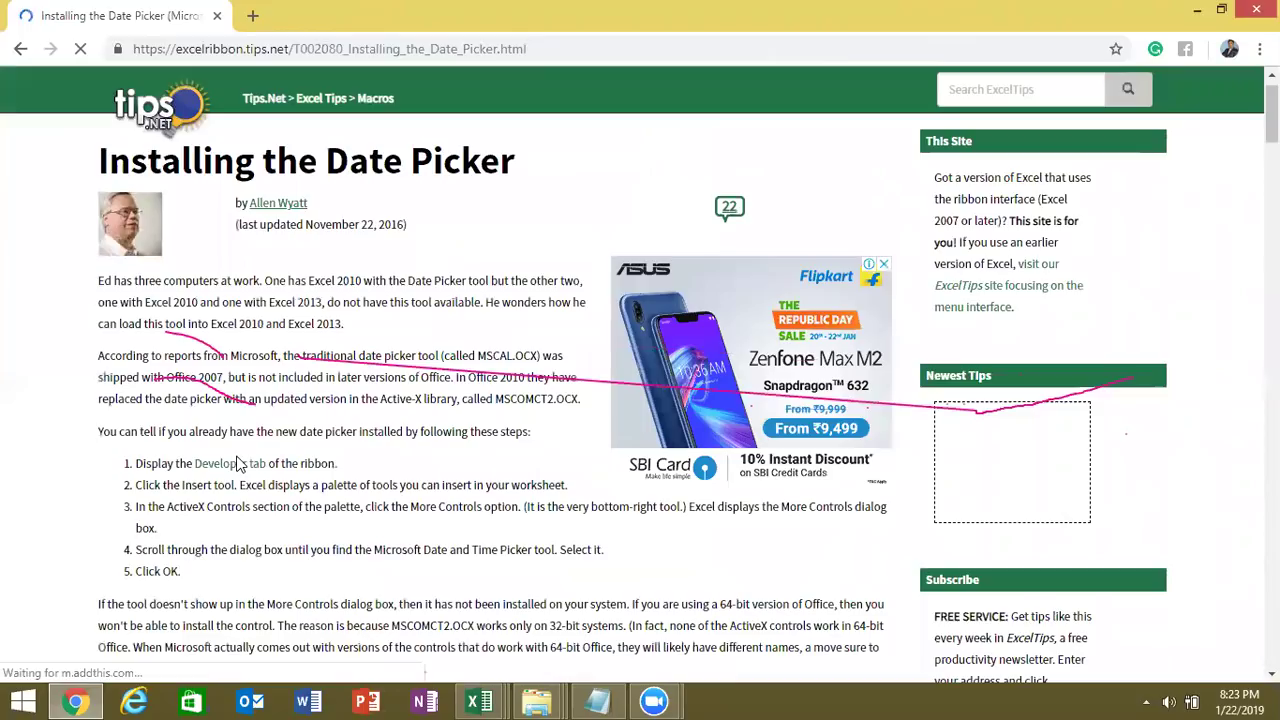
scroll(240, 464, down, 1)
scroll(240, 464, down, 3)
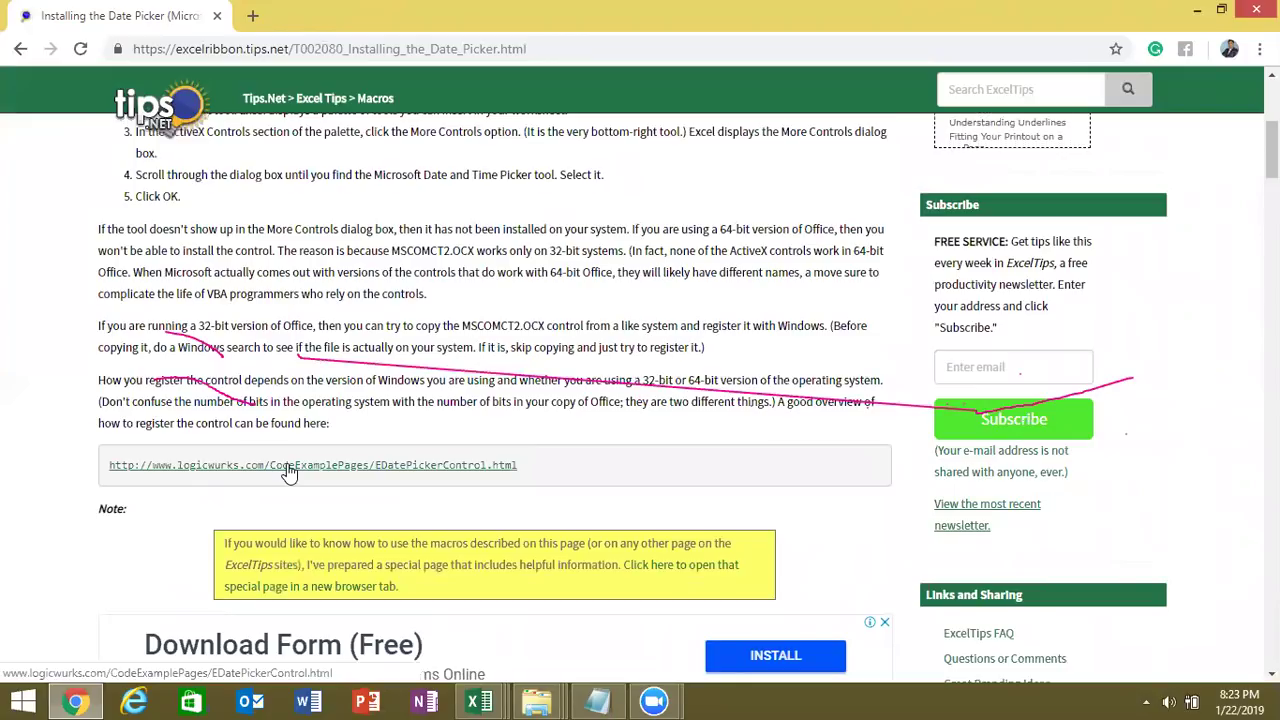
click(289, 466)
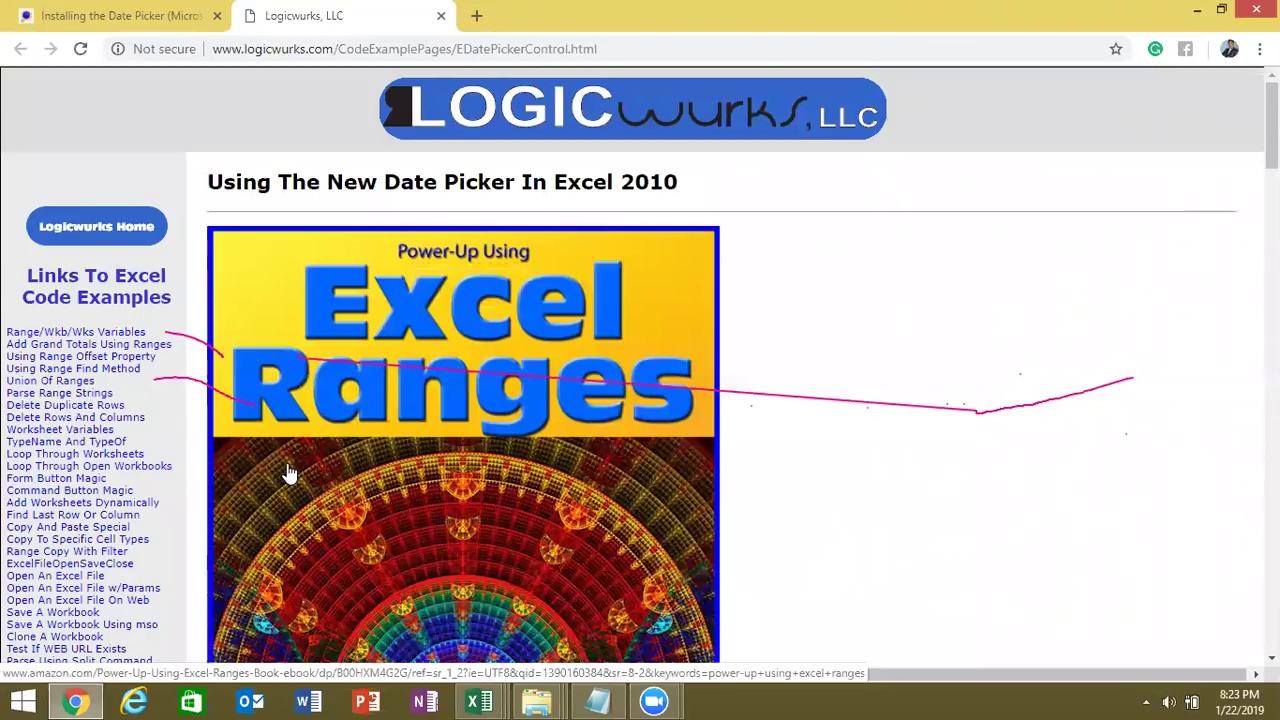
click(440, 15)
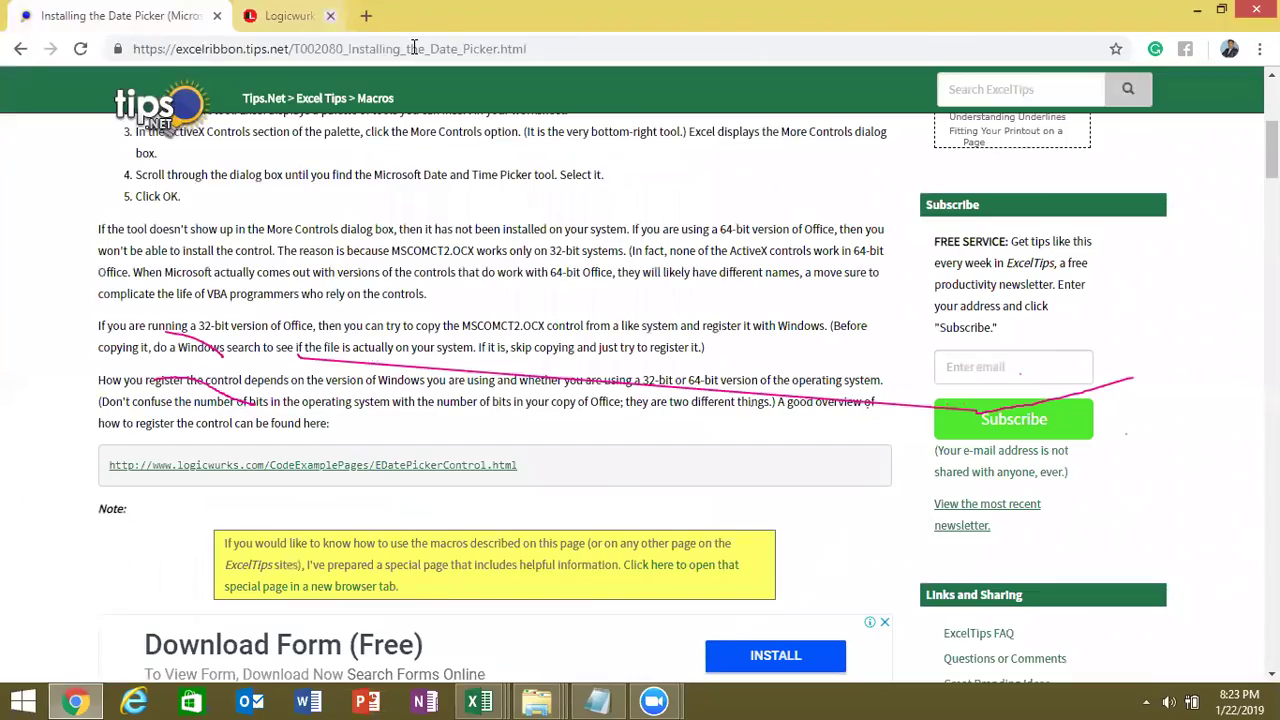
key(alt+Tab)
key(alt+Tab)
Step: Close the File Explorer 'New folder' window to reveal Book3's .xlsm list
key(Tab)
key(Tab)
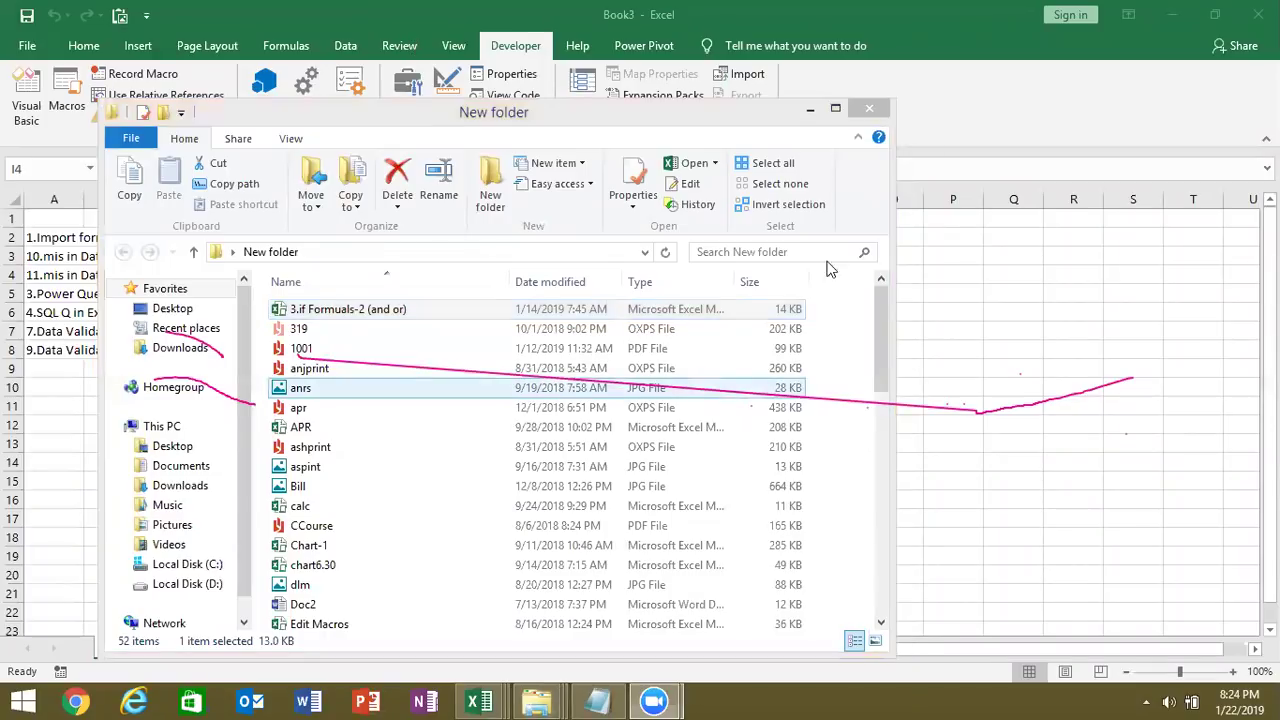
click(874, 111)
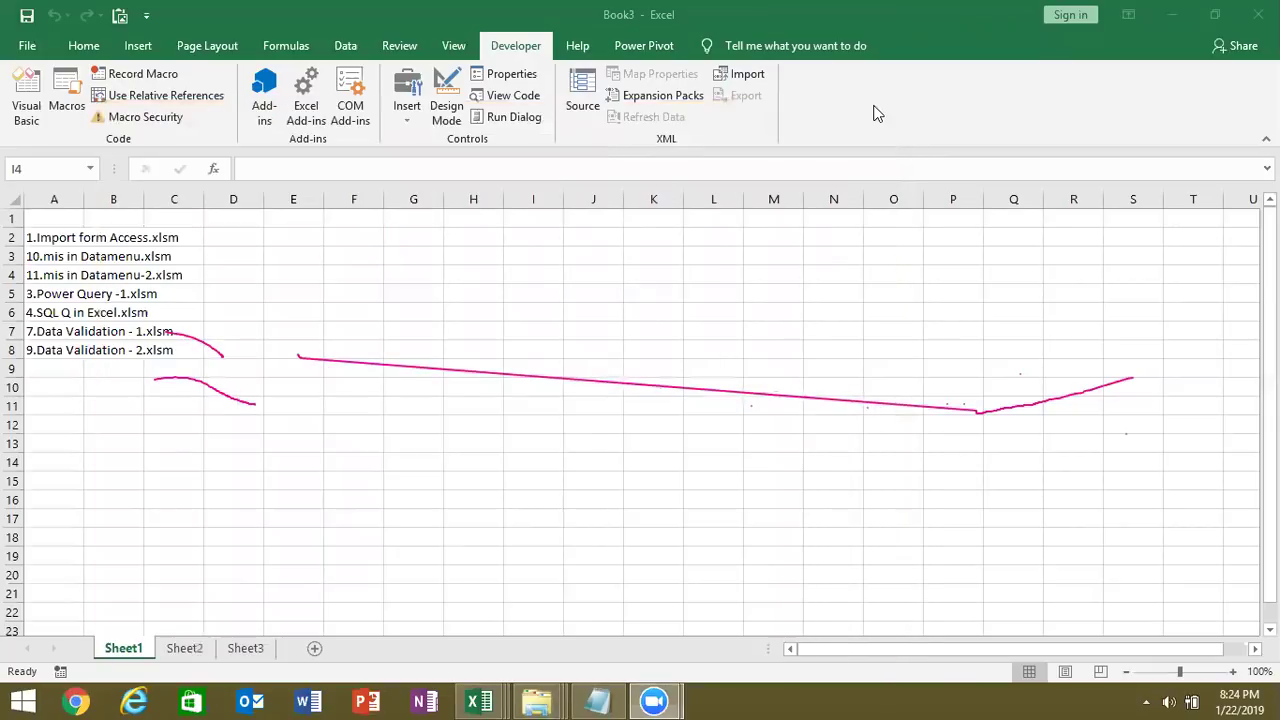
Step: Review the rr_1 Dir loop and Offset Range line, then close the VBA editor
key(alt+Tab)
key(alt+Tab)
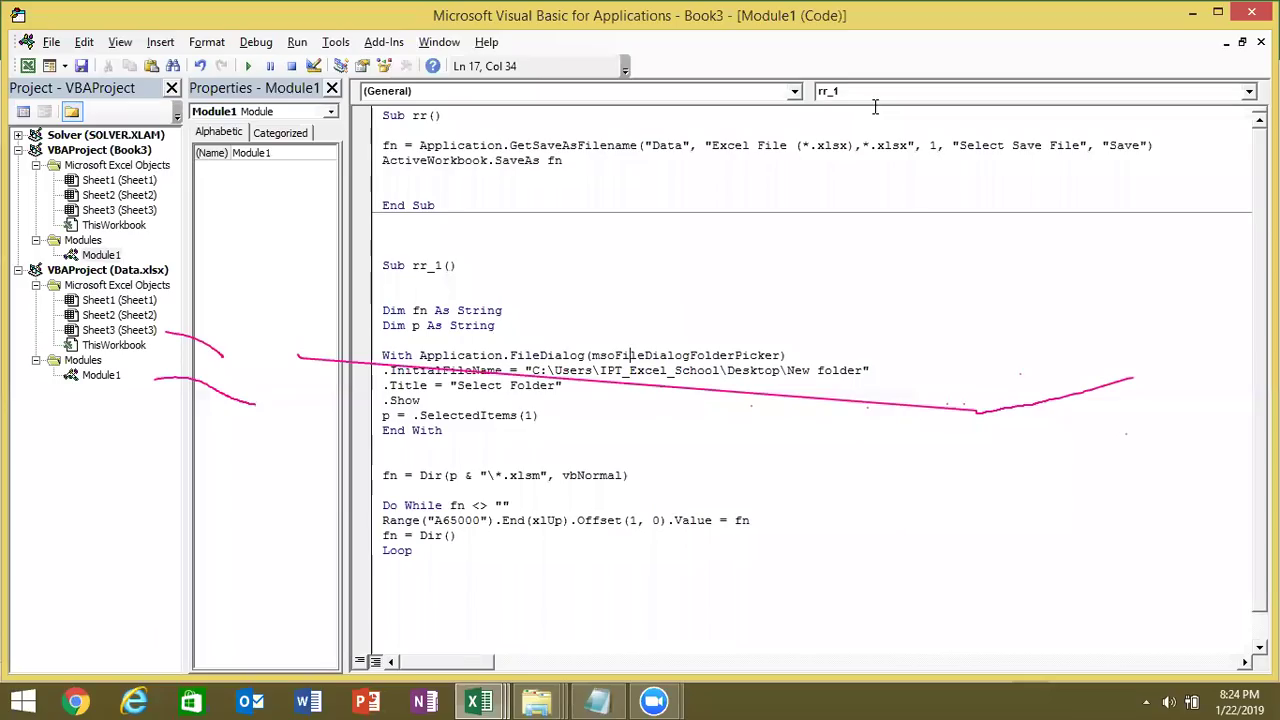
click(466, 534)
drag(568, 520, 690, 520)
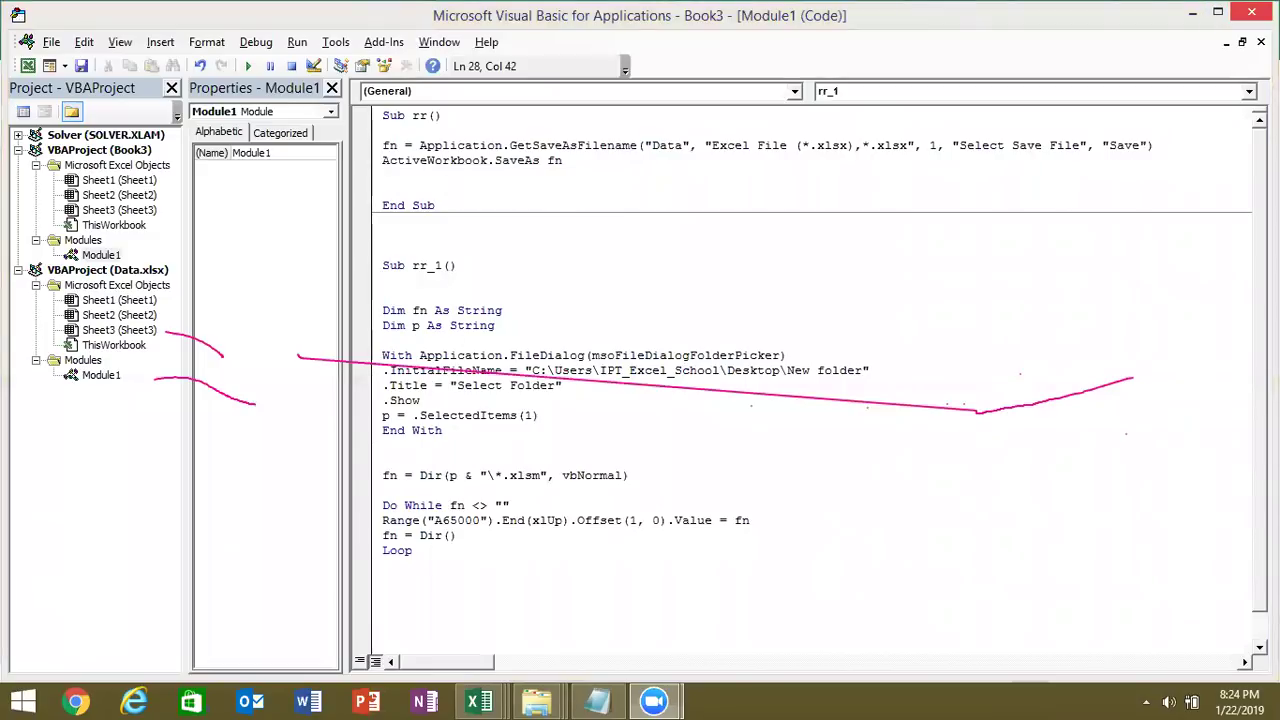
click(1252, 12)
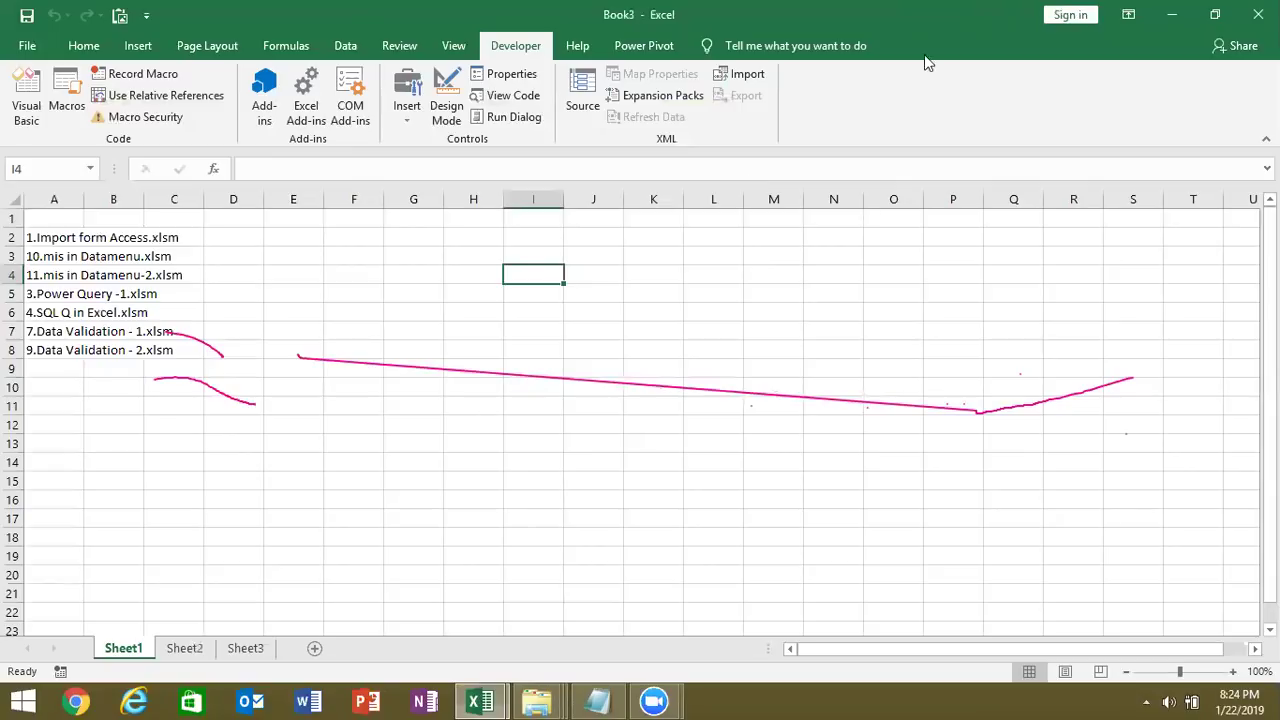
Step: Cancel closing Book3 so it stays open unsaved, then bring the Zoom window forward
click(1258, 14)
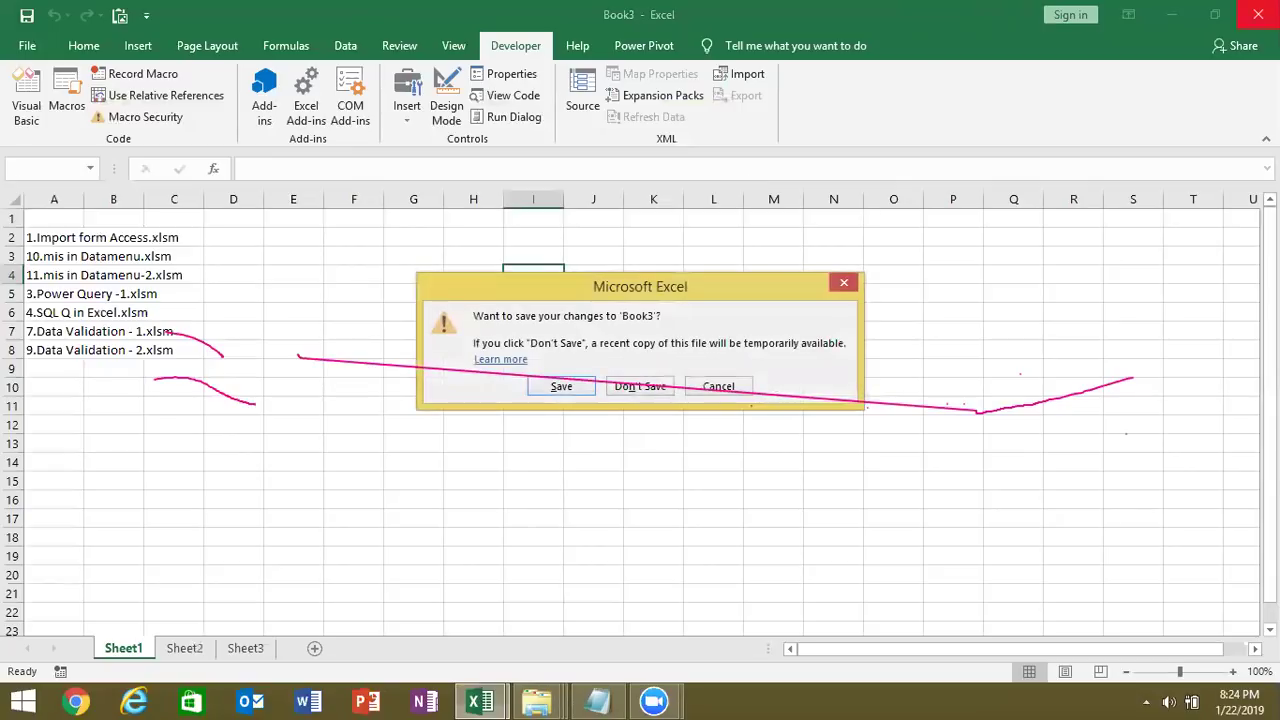
key(Escape)
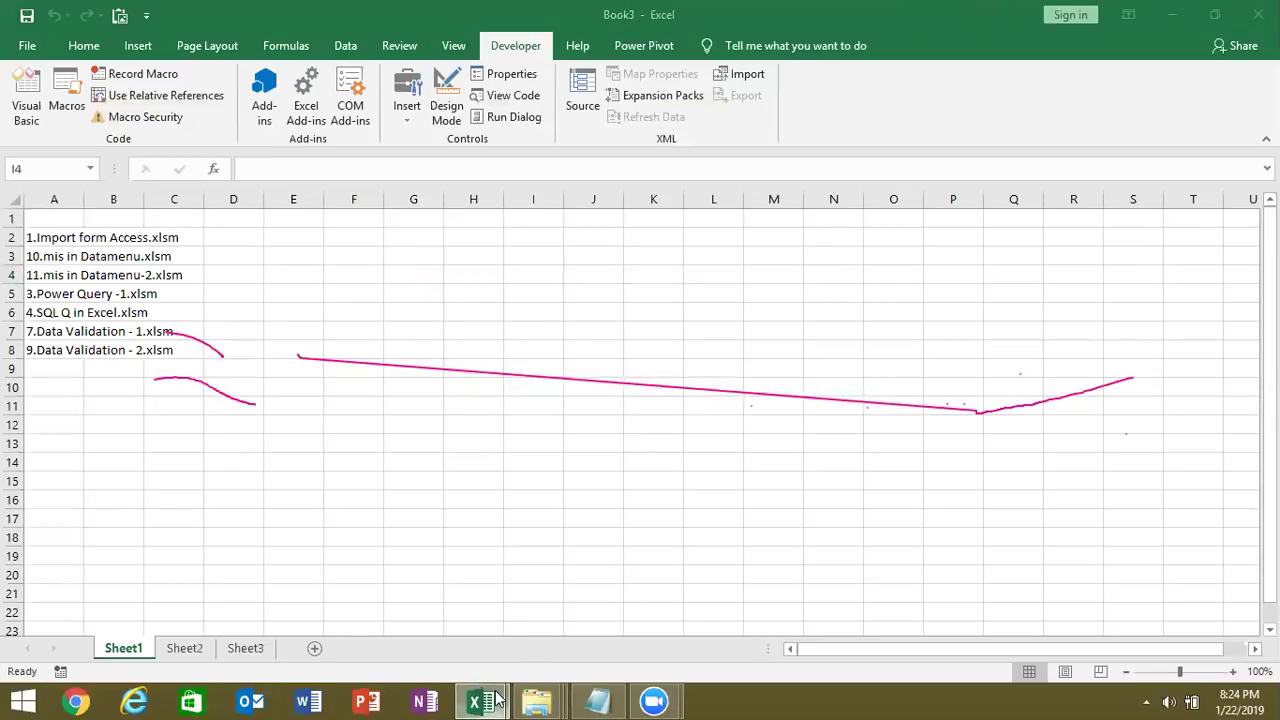
mouse_move(484, 690)
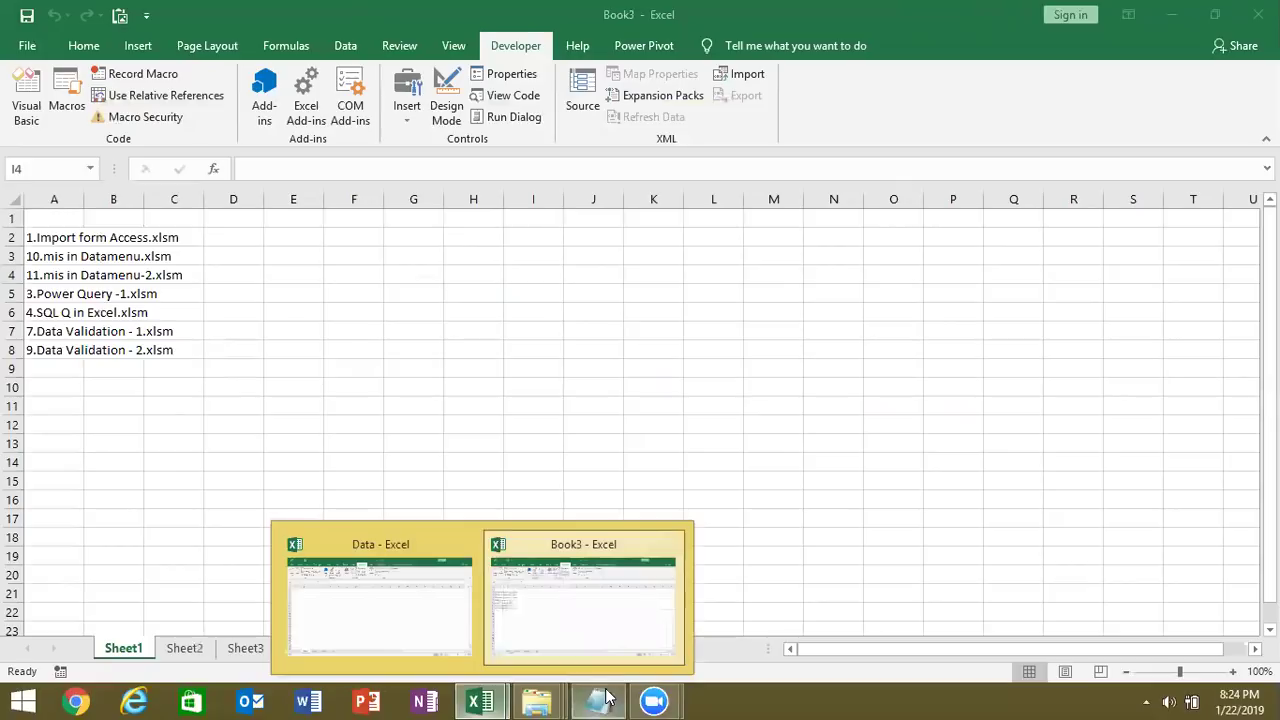
mouse_move(655, 700)
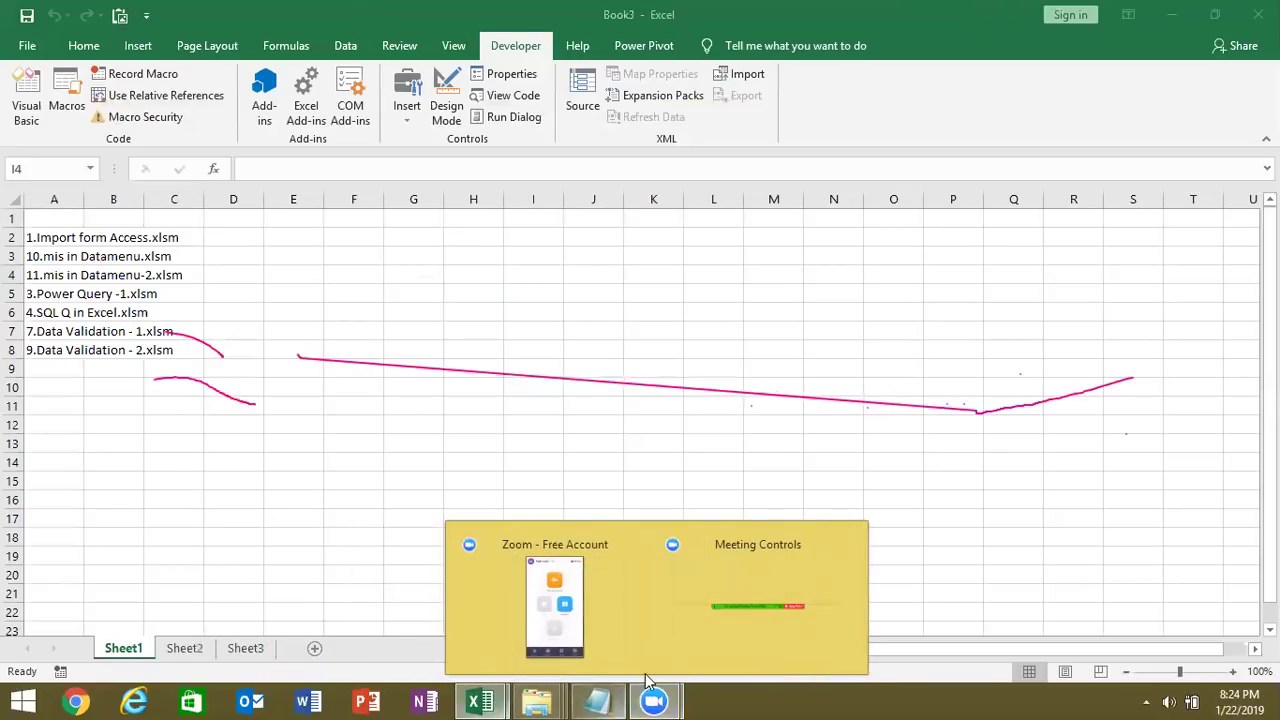
Step: Deal with the Zoom - Free Account window overlapping Book3's list of seven .xlsm filenames
mouse_move(538, 546)
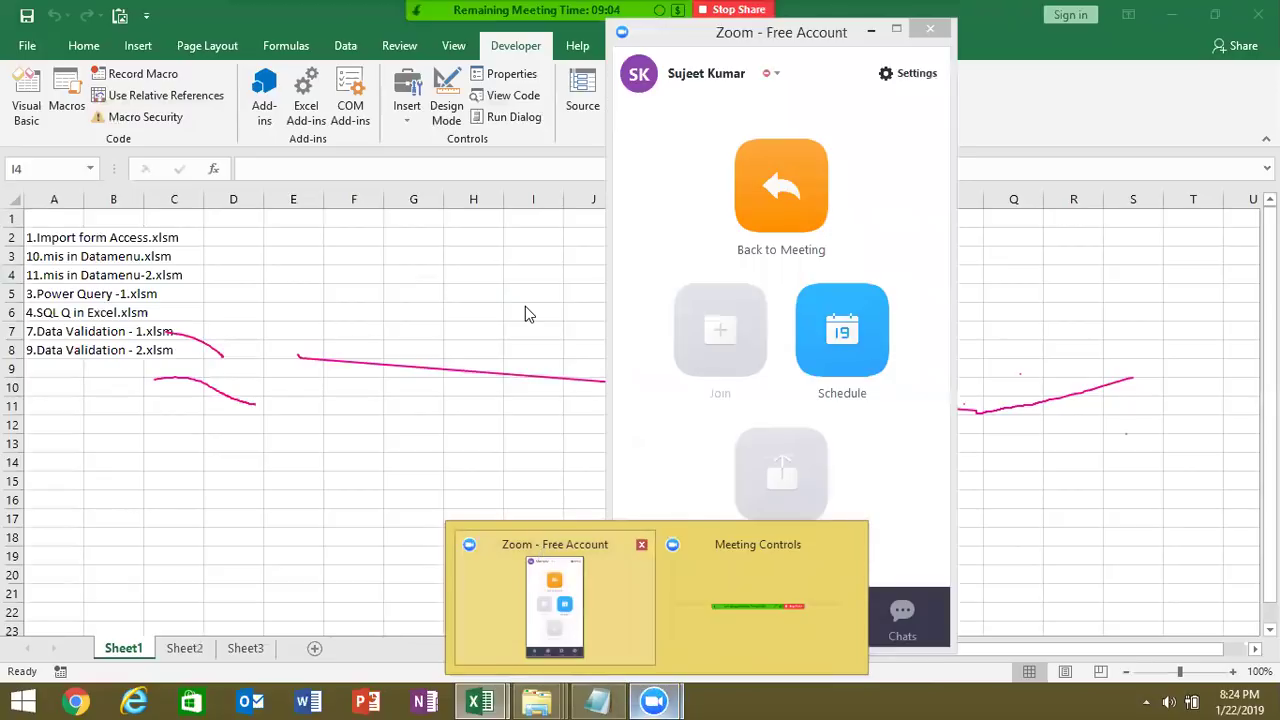